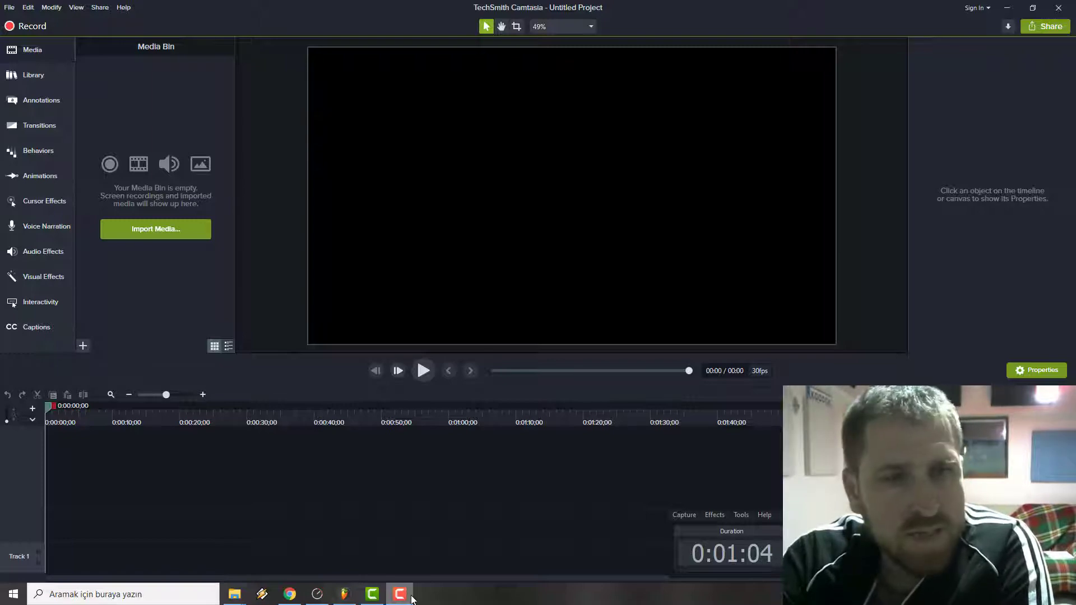
# - Switch to FL Studio and insert Addictive Drums 2 as a new channel before the 808 Snare channel
pyautogui.click(345, 595)
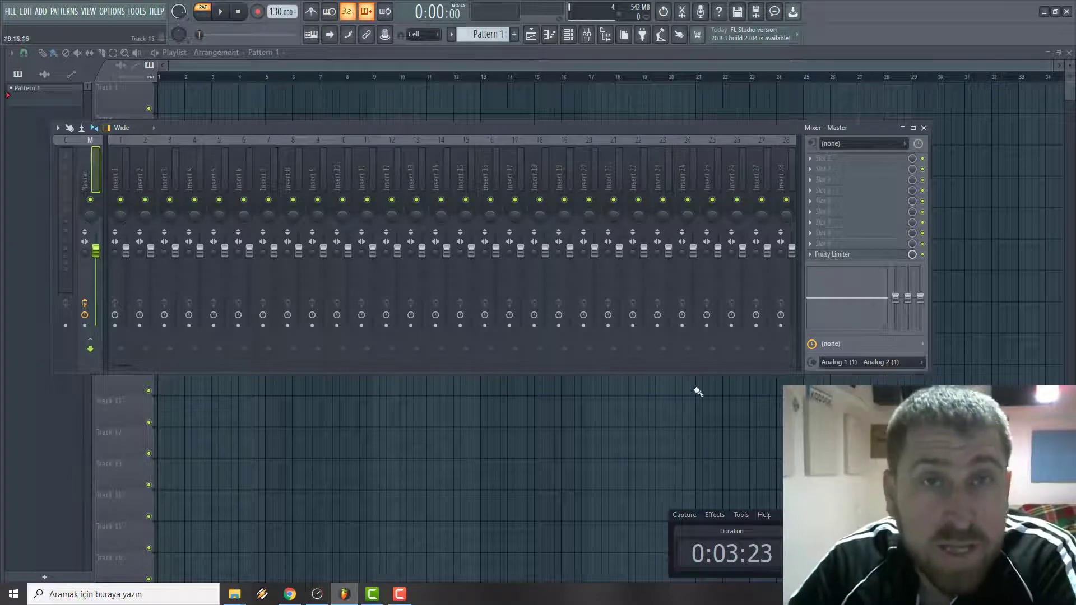
pyautogui.press('F6')
pyautogui.moveTo(650, 206); pyautogui.dragTo(452, 175)
pyautogui.rightClick(481, 227)
pyautogui.moveTo(553, 313)
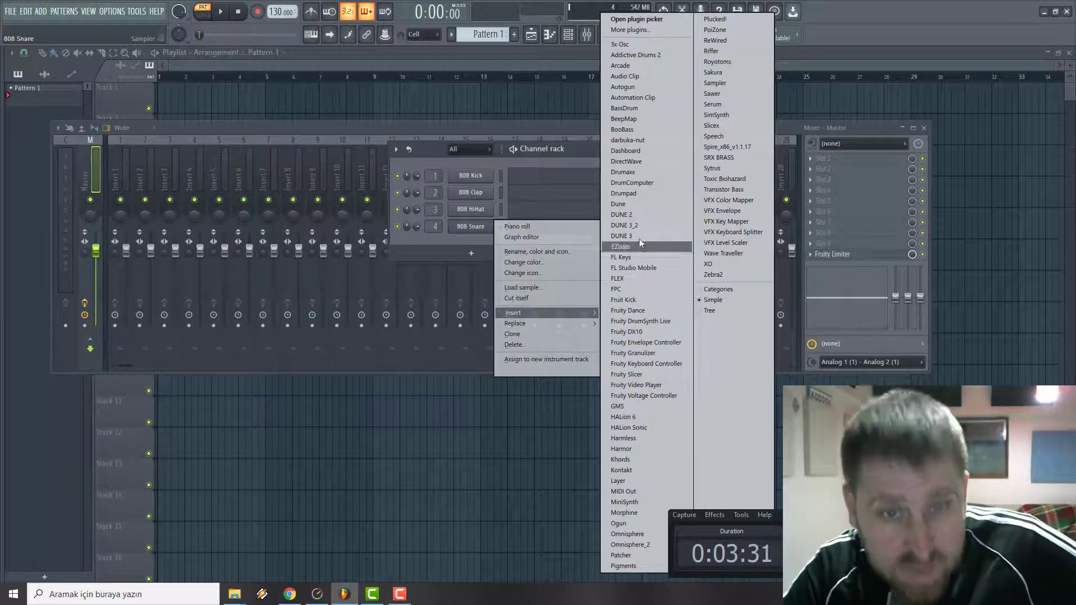
pyautogui.click(644, 55)
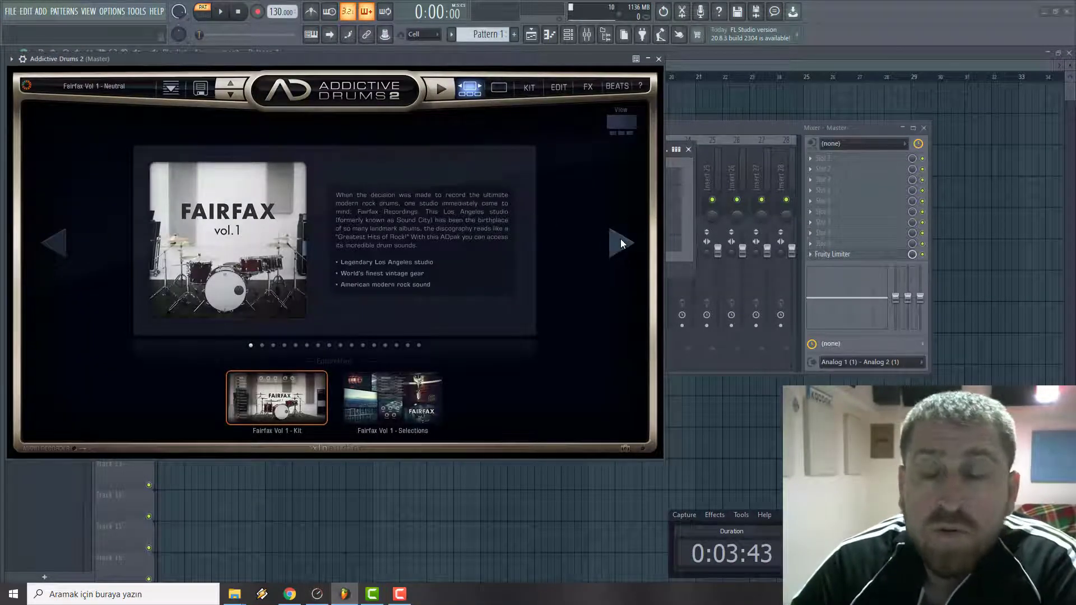
# - Show the kit gallery as a grid, load the Retro Bundle, and return to it after viewing the Studio Prog kit
pyautogui.click(619, 118)
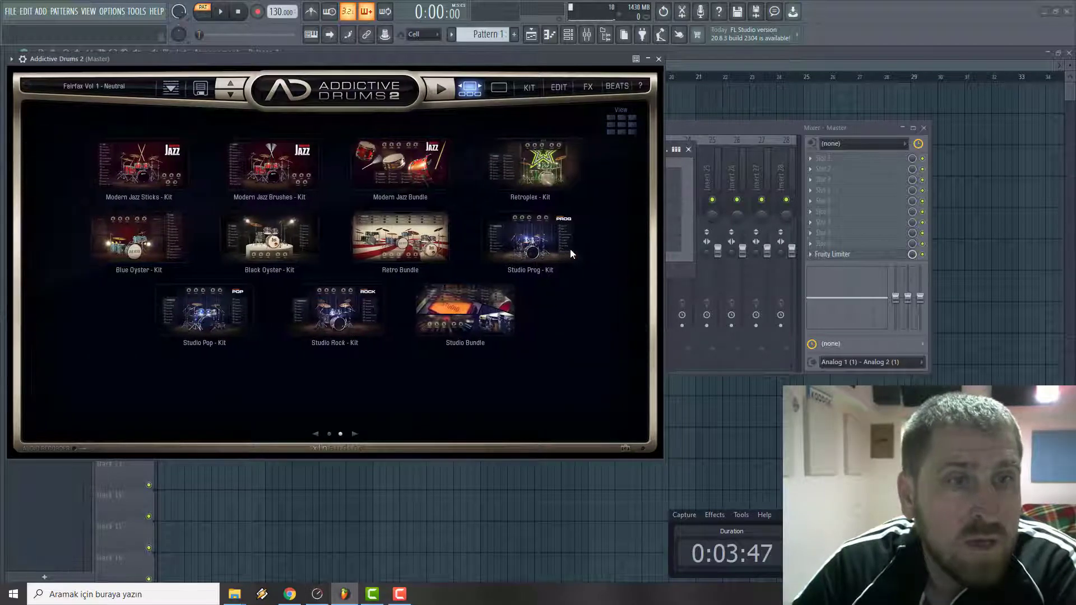
pyautogui.scroll(-1, 574, 248)
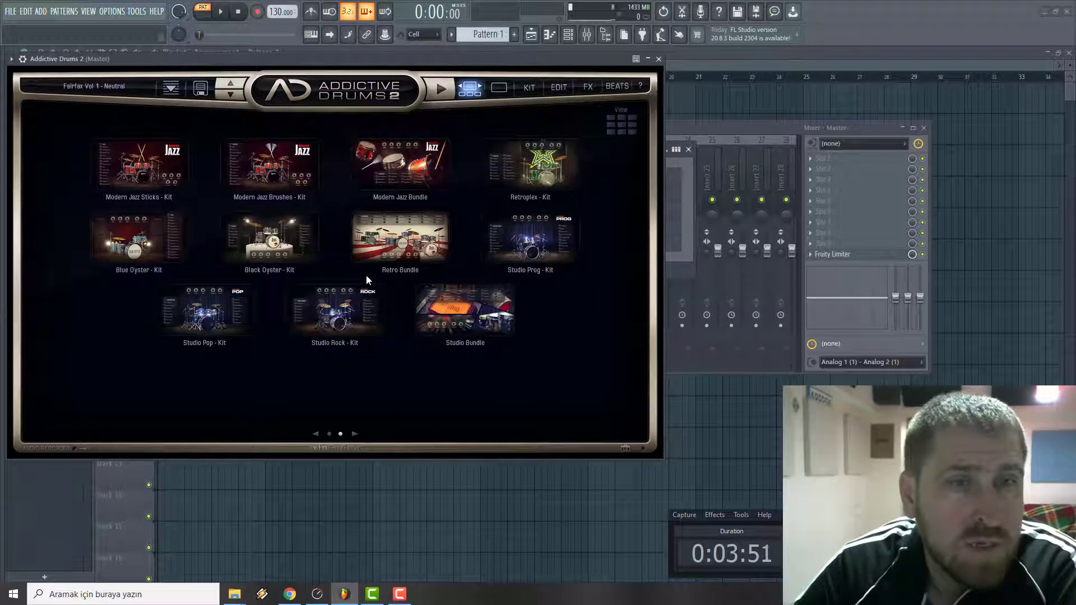
pyautogui.click(409, 240)
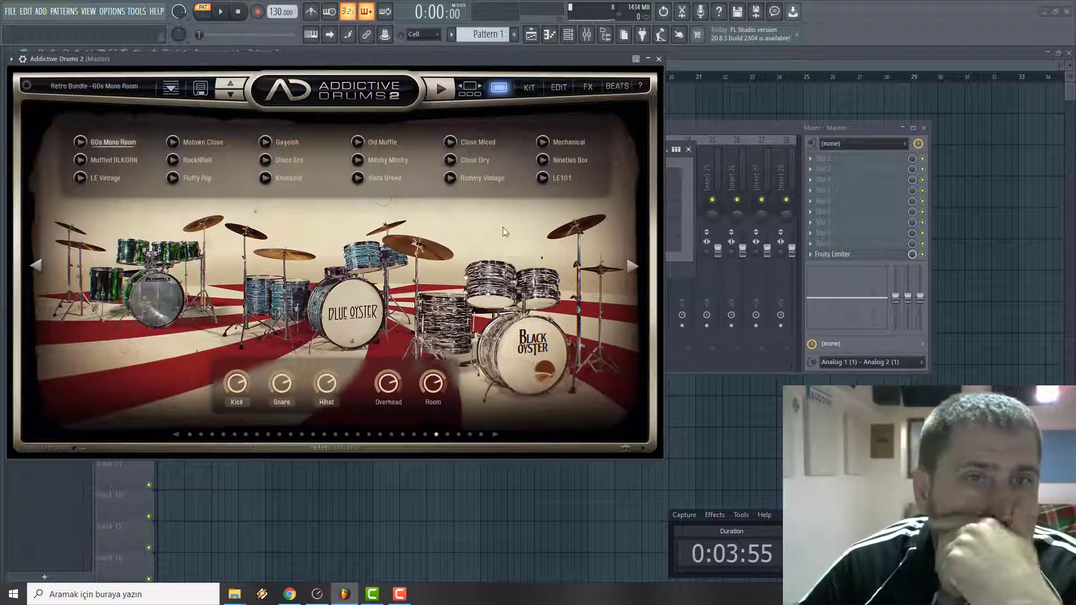
pyautogui.click(633, 267)
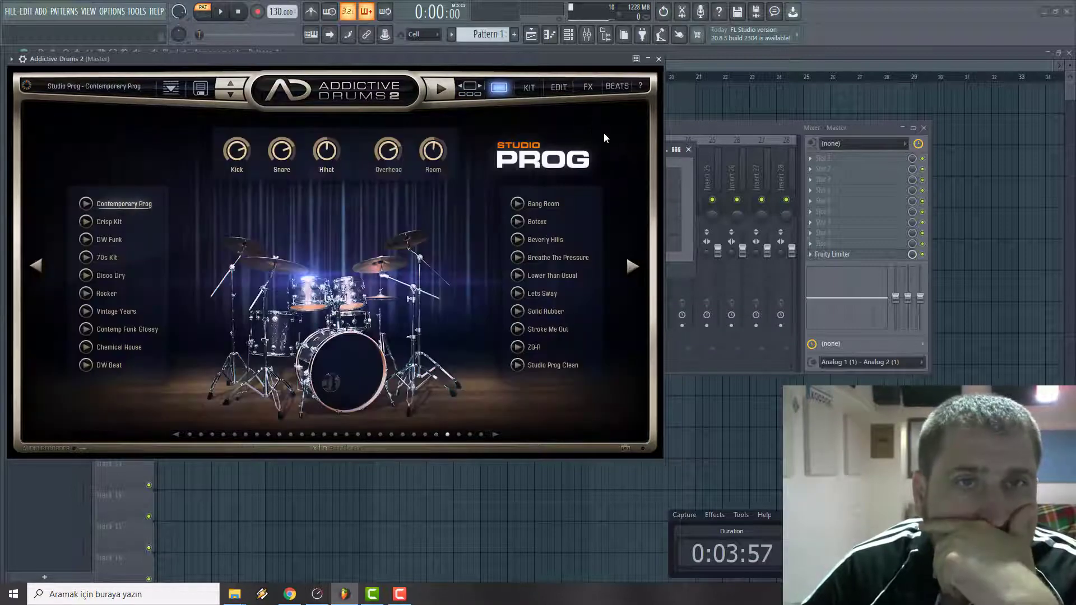
pyautogui.click(42, 268)
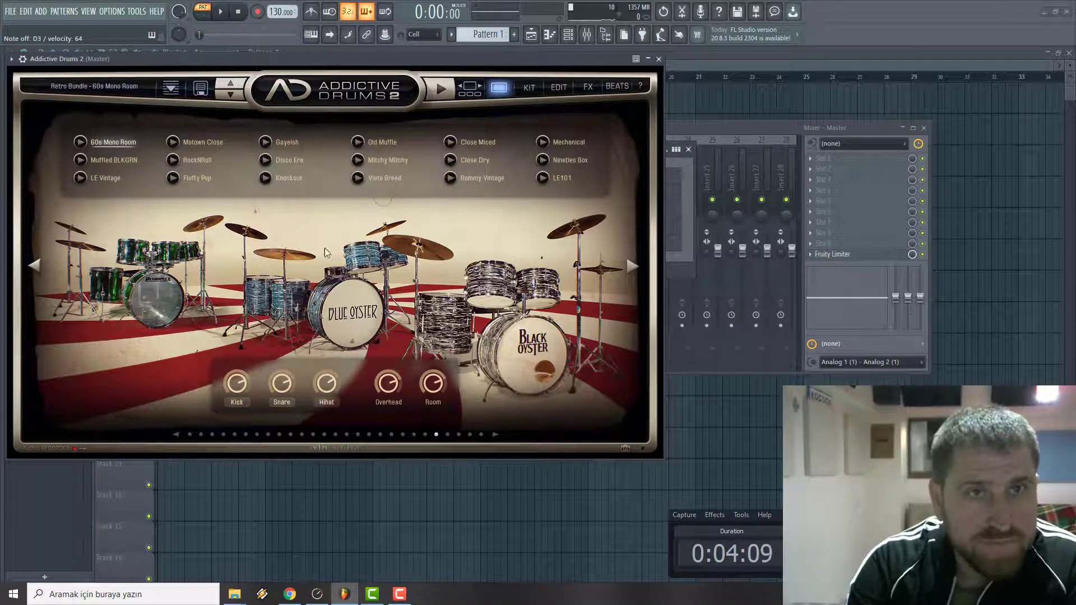
# - Reposition the plugin window, look through both grid pages of the kit gallery, and reopen the Retro Bundle
pyautogui.moveTo(310, 67); pyautogui.dragTo(294, 158)
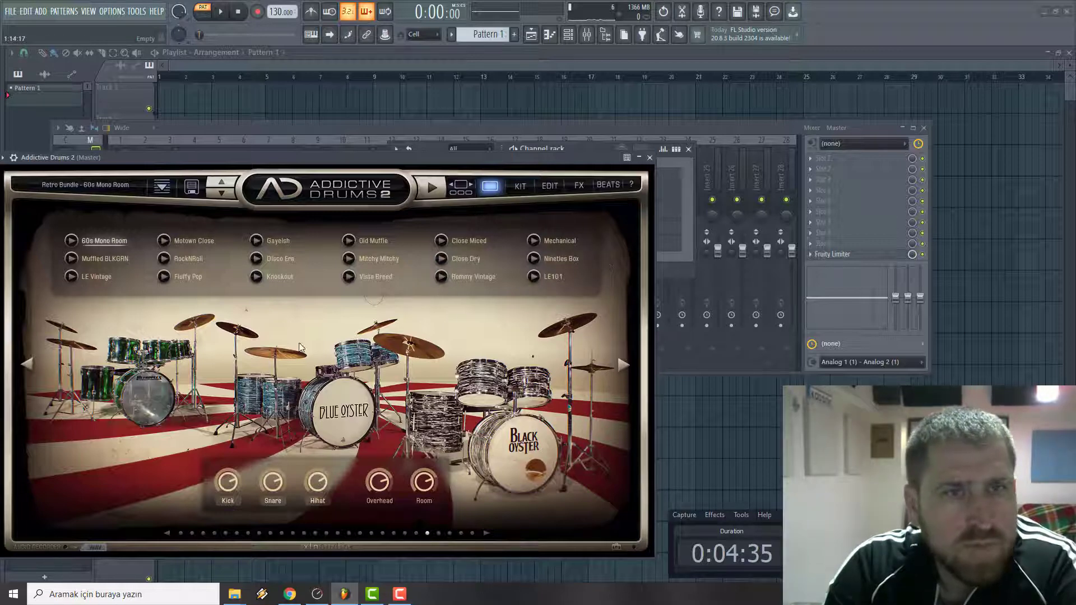
pyautogui.click(461, 186)
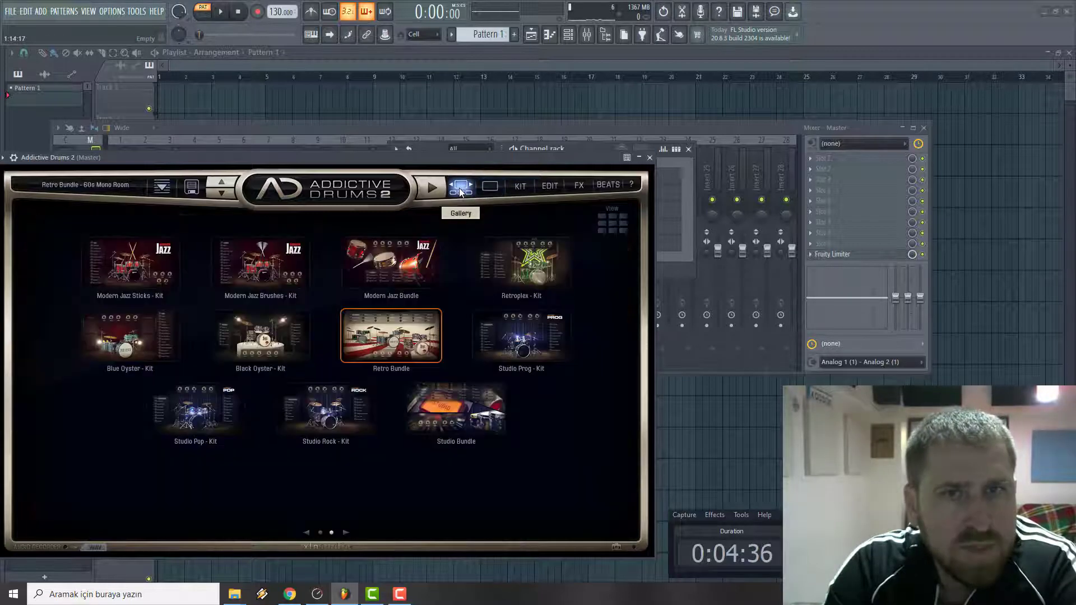
pyautogui.click(609, 223)
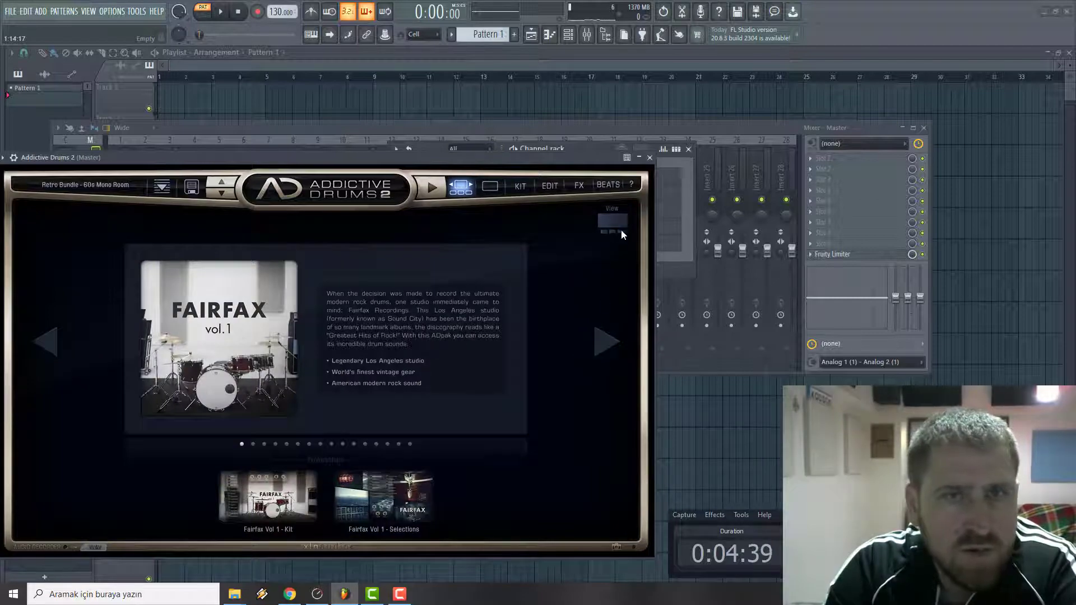
pyautogui.click(616, 224)
pyautogui.scroll(3, 272, 368)
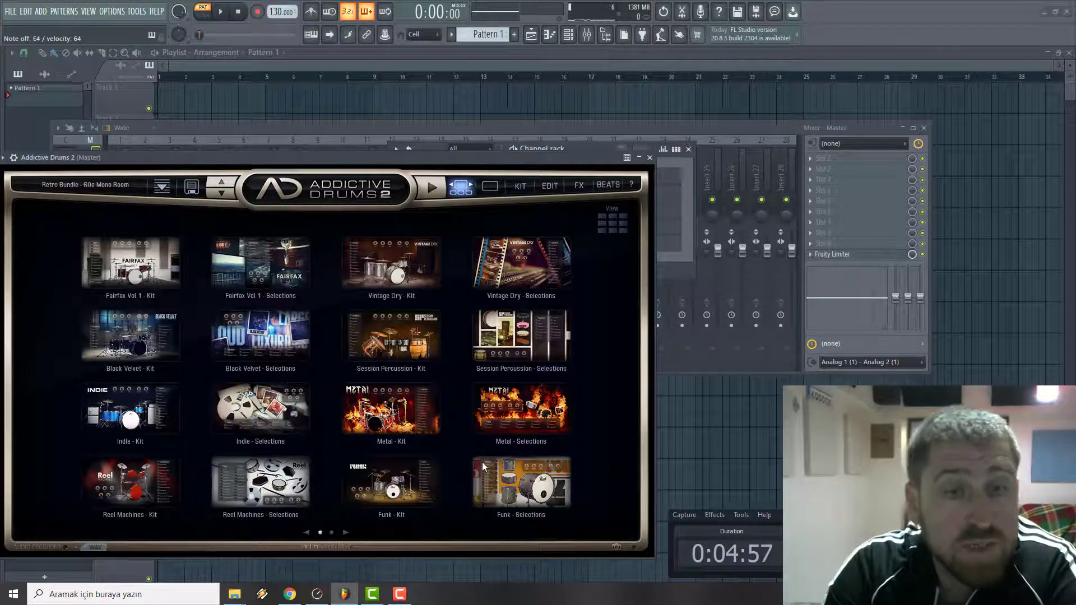
pyautogui.scroll(-1, 481, 461)
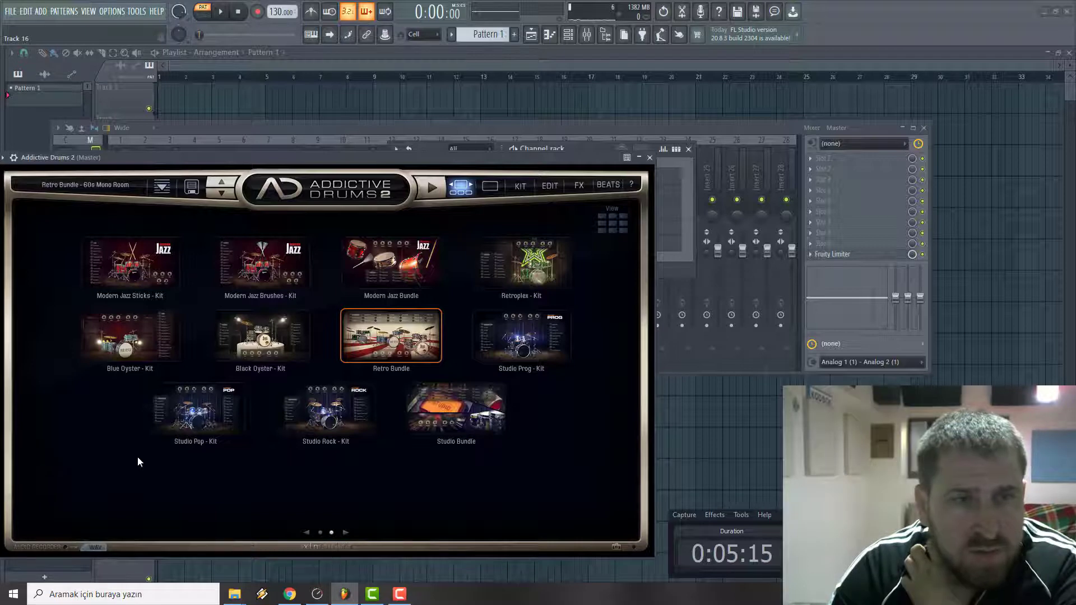
pyautogui.click(363, 338)
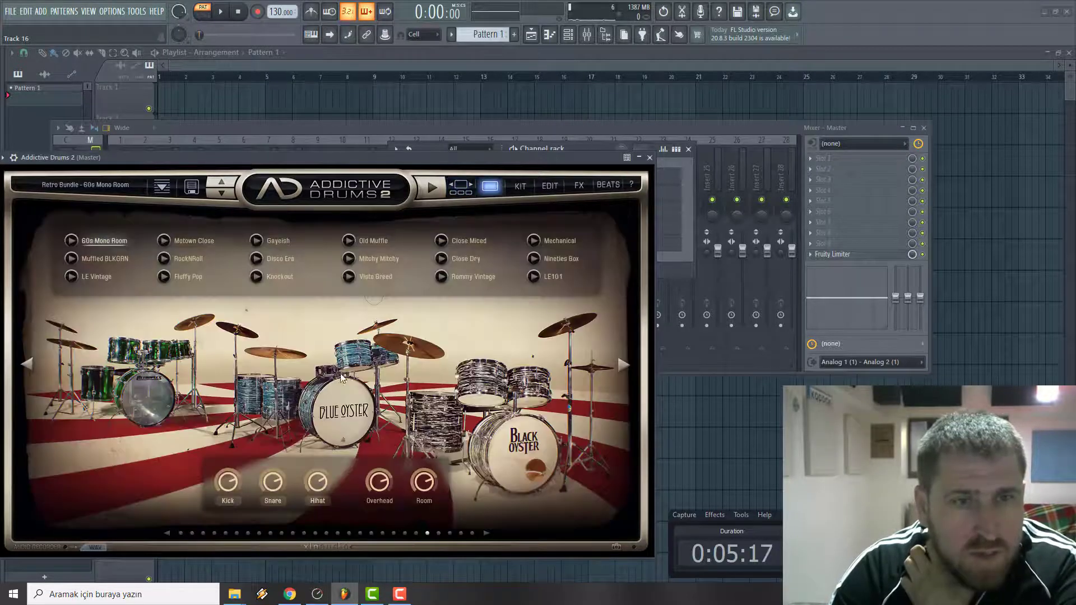
# - Adjust the Retro Bundle's hi-hat level and turn its overhead and room levels down
pyautogui.click(229, 500)
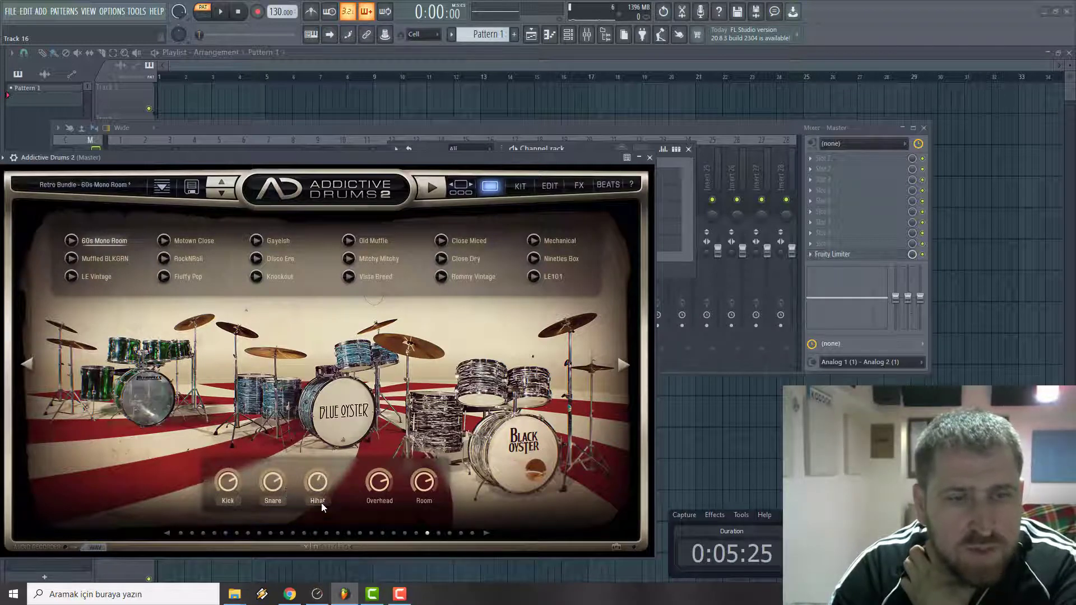
pyautogui.moveTo(322, 503); pyautogui.dragTo(380, 487)
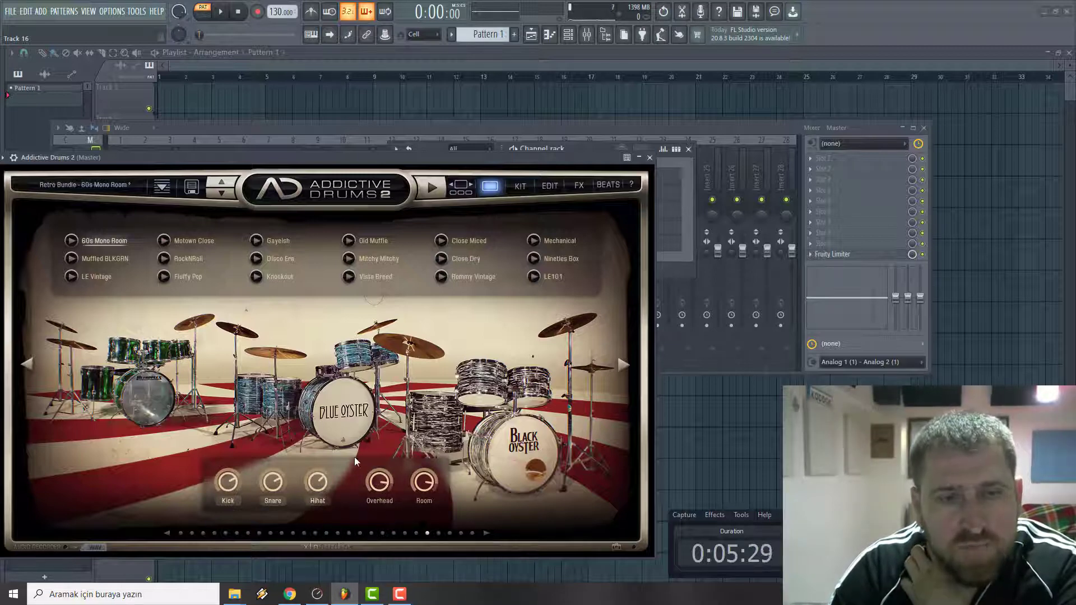
pyautogui.moveTo(422, 499); pyautogui.dragTo(419, 549)
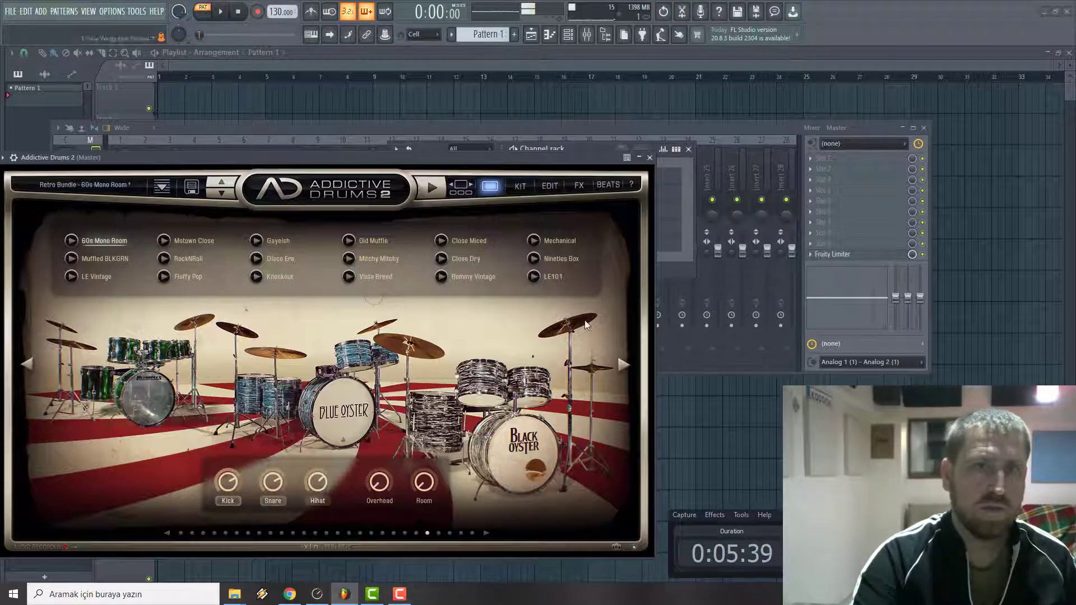
# - Open the kit's Edit page and reposition the plugin window so its whole mixer section is visible
pyautogui.click(549, 185)
pyautogui.moveTo(336, 157); pyautogui.dragTo(451, 327)
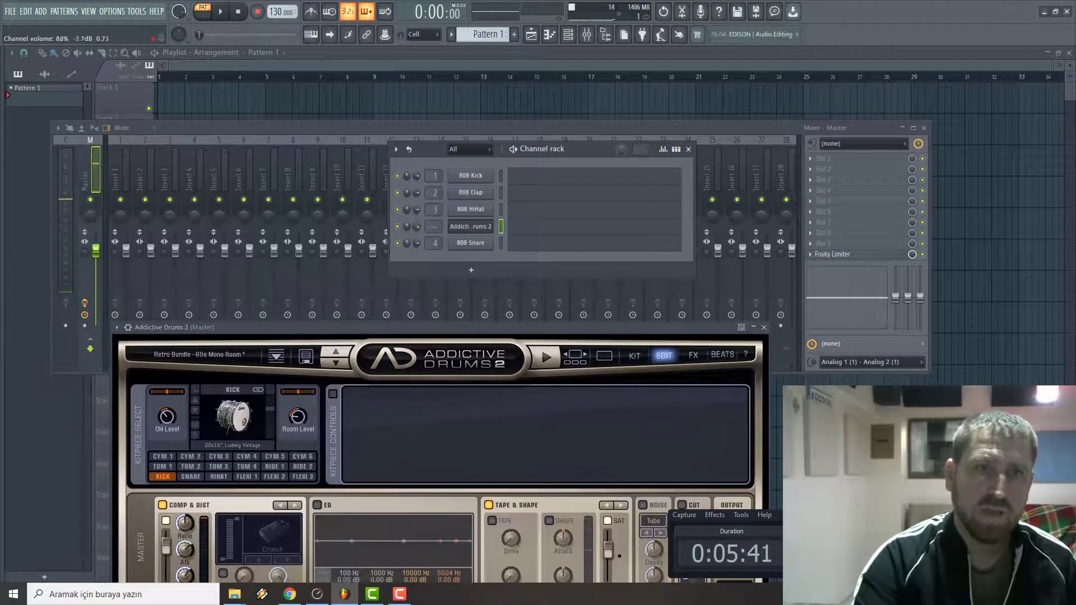
pyautogui.scroll(5, 419, 224)
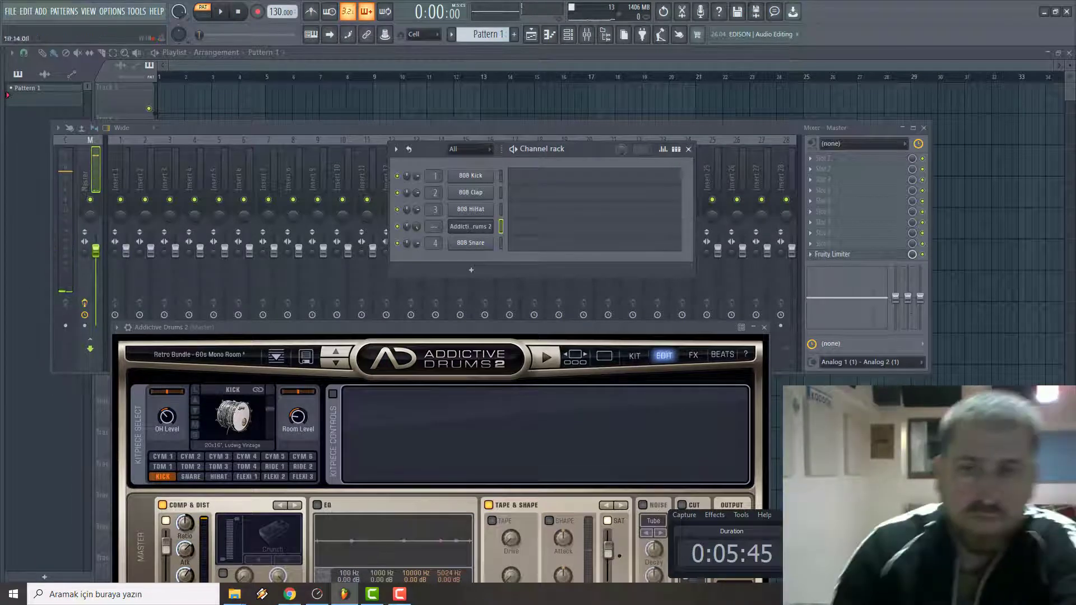
pyautogui.moveTo(459, 335); pyautogui.dragTo(463, 126)
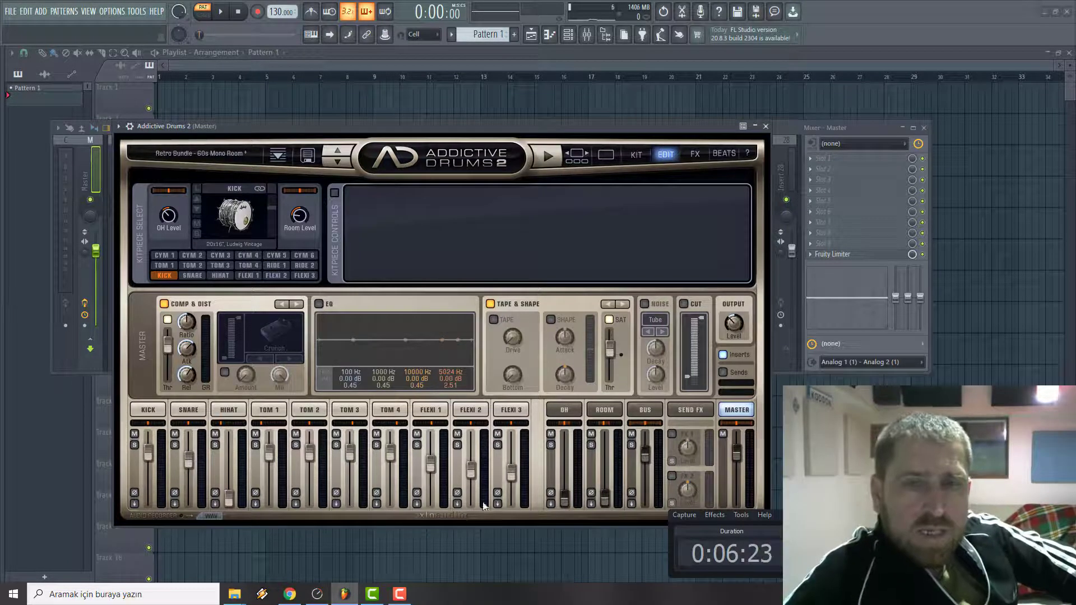
# - Examine the channel settings of the kick, snare, hi-hat, toms 1 to 4 and Flexi 1
pyautogui.click(160, 412)
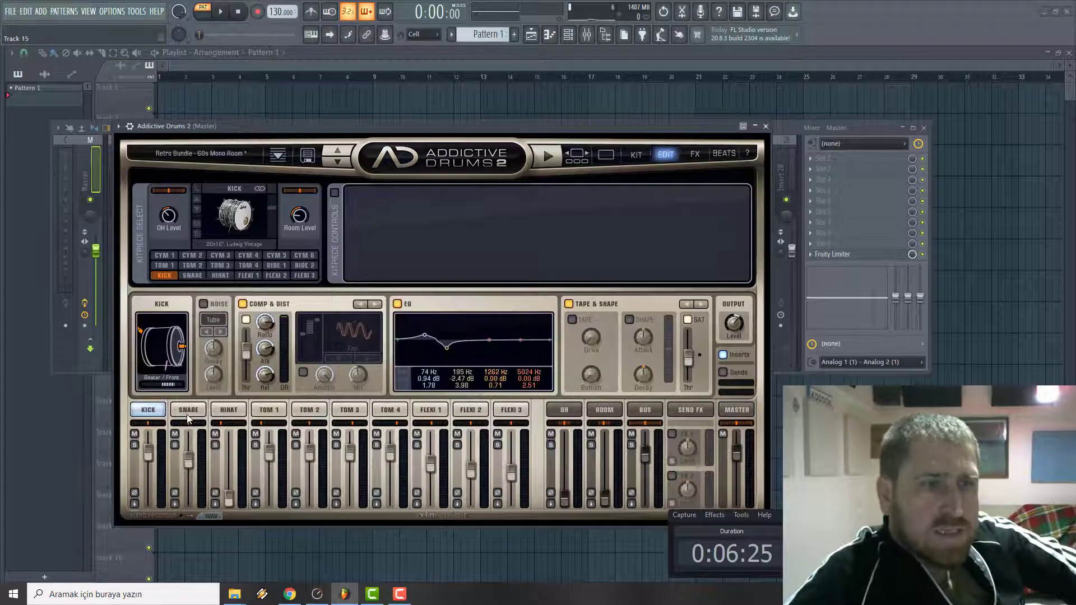
pyautogui.click(186, 423)
pyautogui.click(230, 415)
pyautogui.click(270, 412)
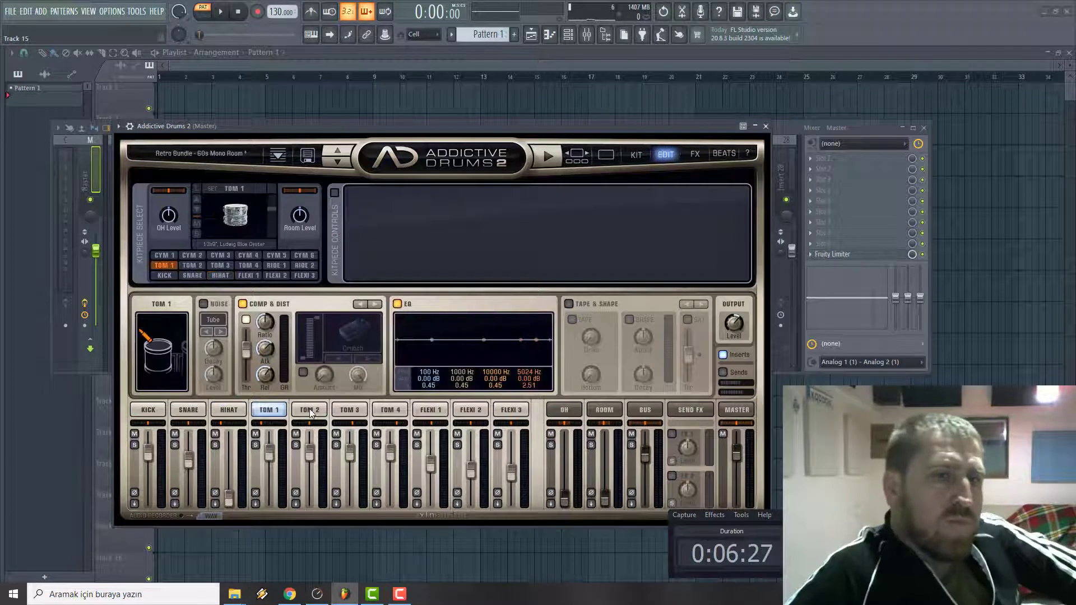
pyautogui.click(310, 411)
pyautogui.click(348, 412)
pyautogui.click(390, 412)
pyautogui.click(427, 413)
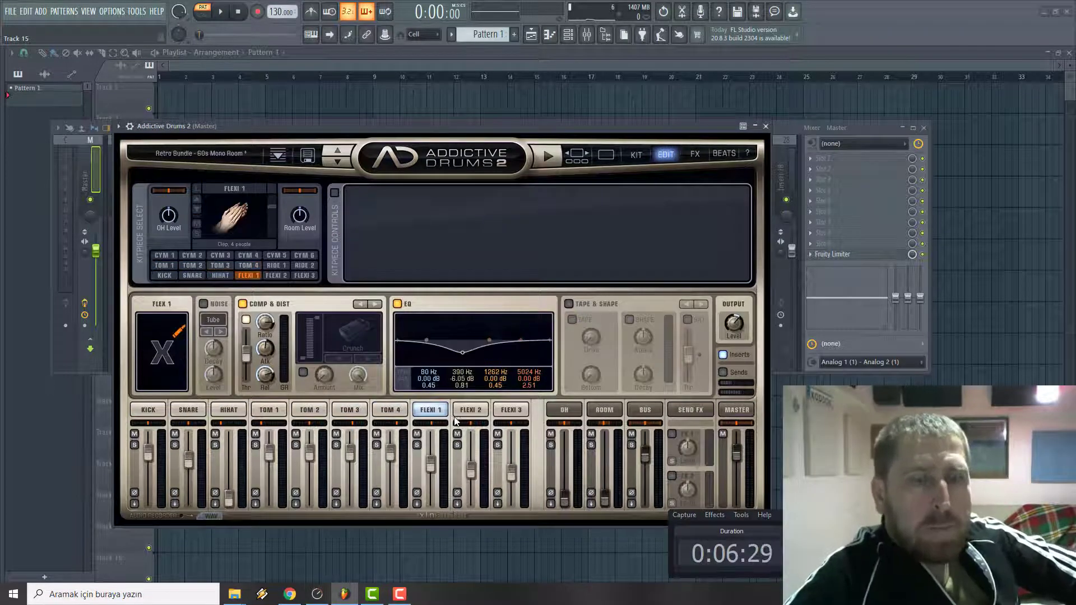
# - Look through the plugin's wrapper settings and miscellaneous functions, and return to the drum interface
pyautogui.click(130, 126)
pyautogui.click(172, 147)
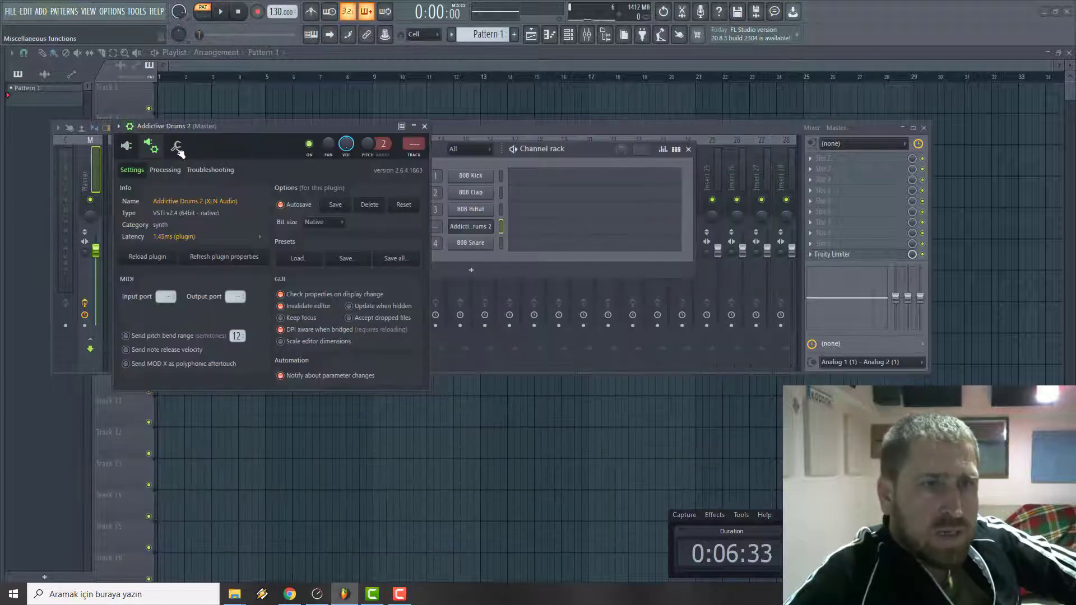
pyautogui.click(174, 147)
pyautogui.click(174, 147)
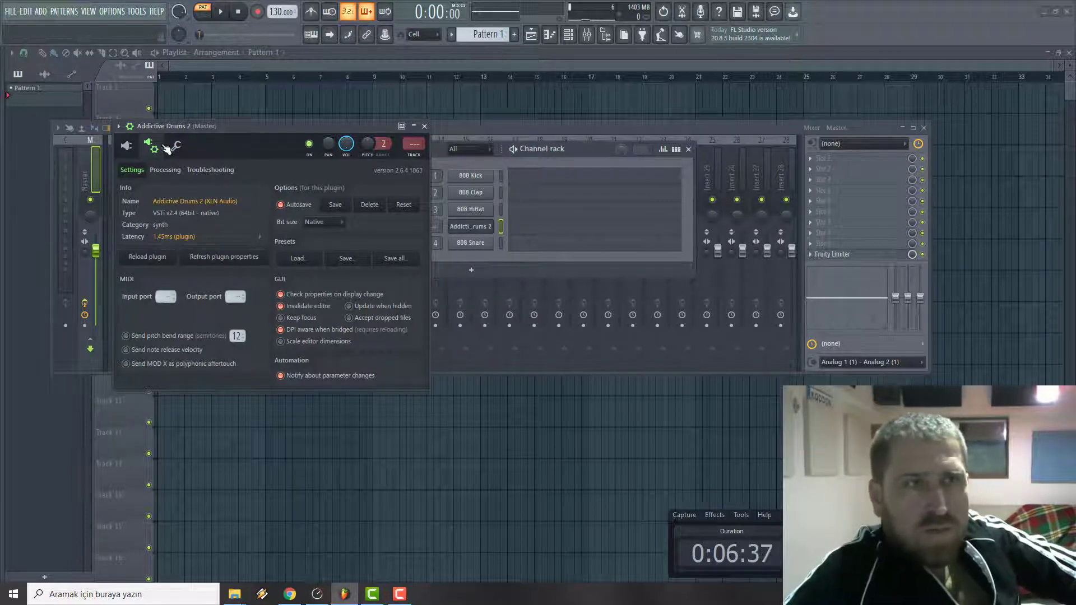
pyautogui.click(126, 147)
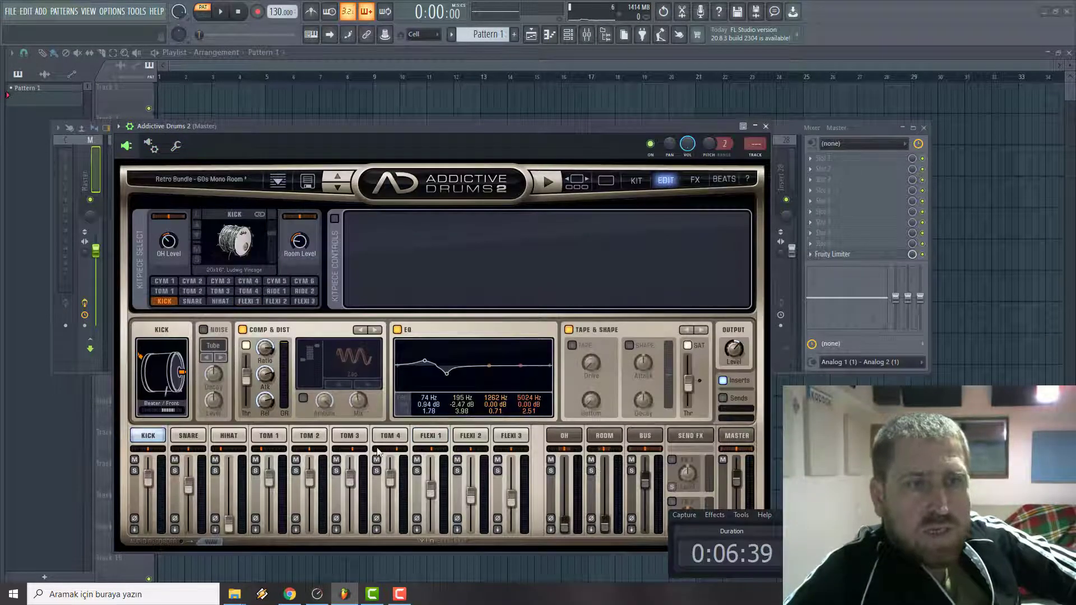
# - Close the channel rack and place the Addictive Drums 2 window over the mixer
pyautogui.moveTo(595, 127); pyautogui.dragTo(839, 292)
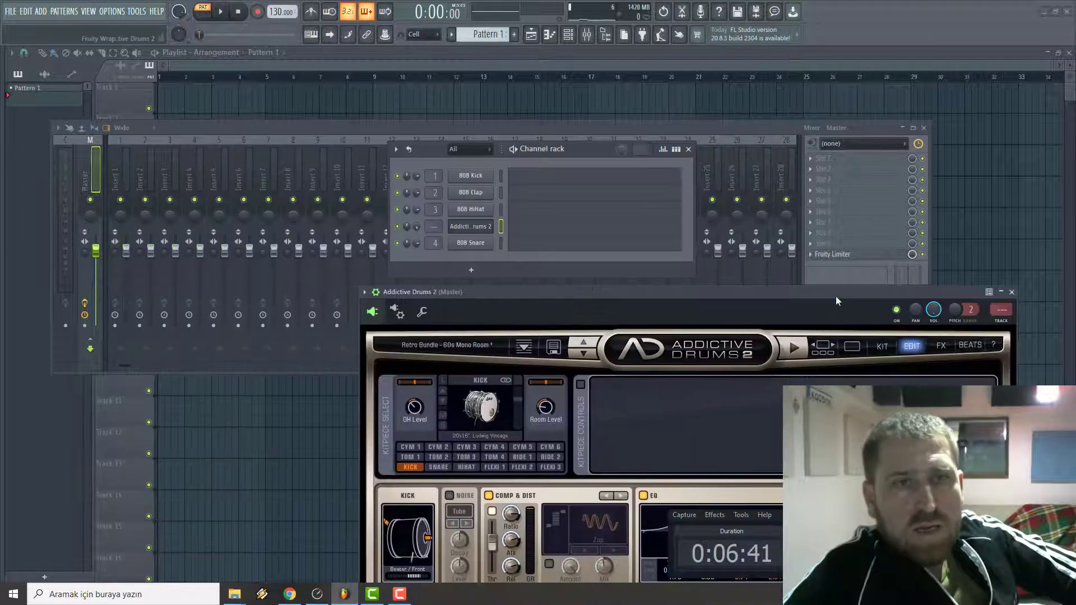
pyautogui.click(688, 149)
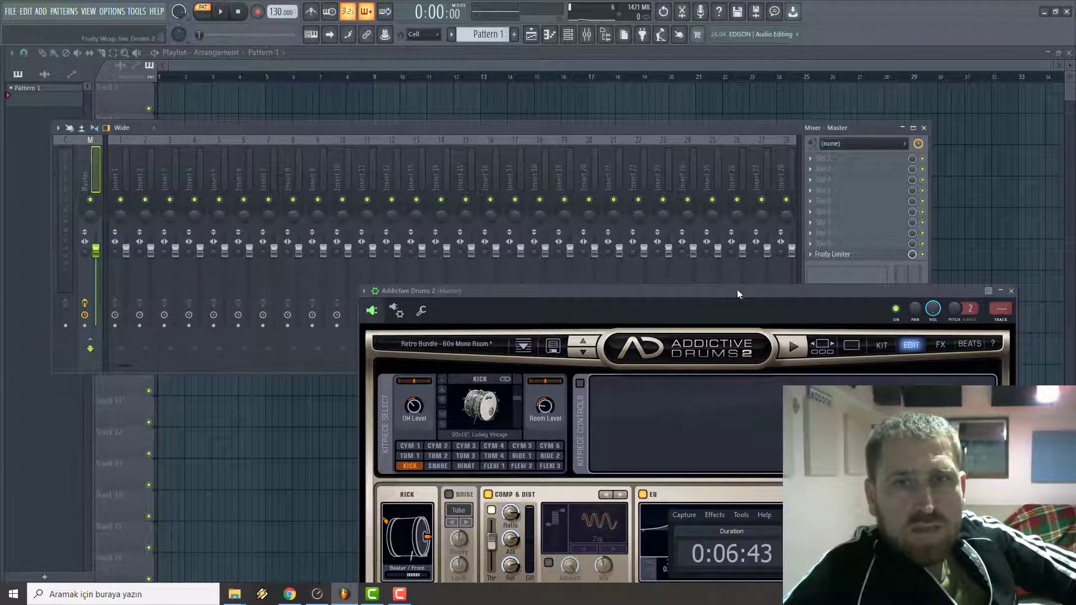
pyautogui.moveTo(616, 291); pyautogui.dragTo(627, 116)
# - Set the plugin's MIDI input and output ports to 1 in its wrapper settings, and return to the drum interface
pyautogui.click(408, 135)
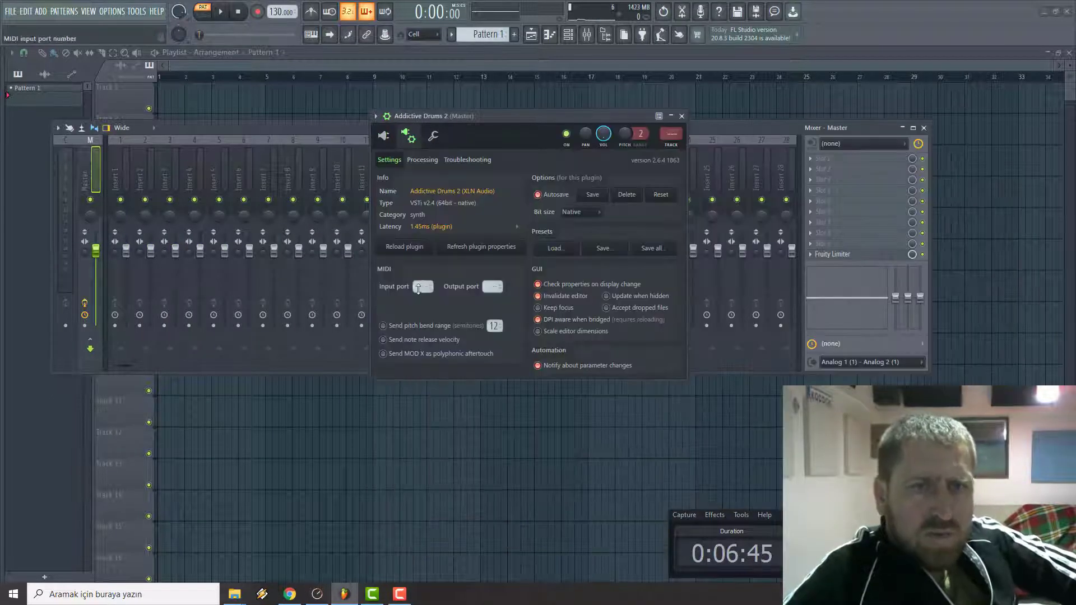
pyautogui.scroll(1, 492, 287)
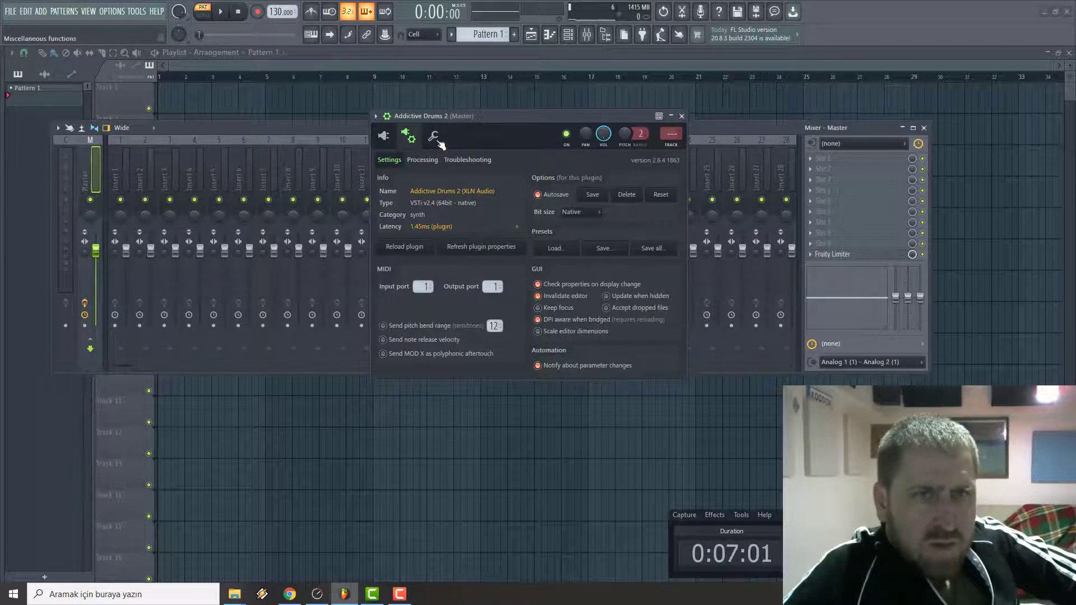
pyautogui.click(407, 136)
pyautogui.click(407, 137)
pyautogui.click(407, 136)
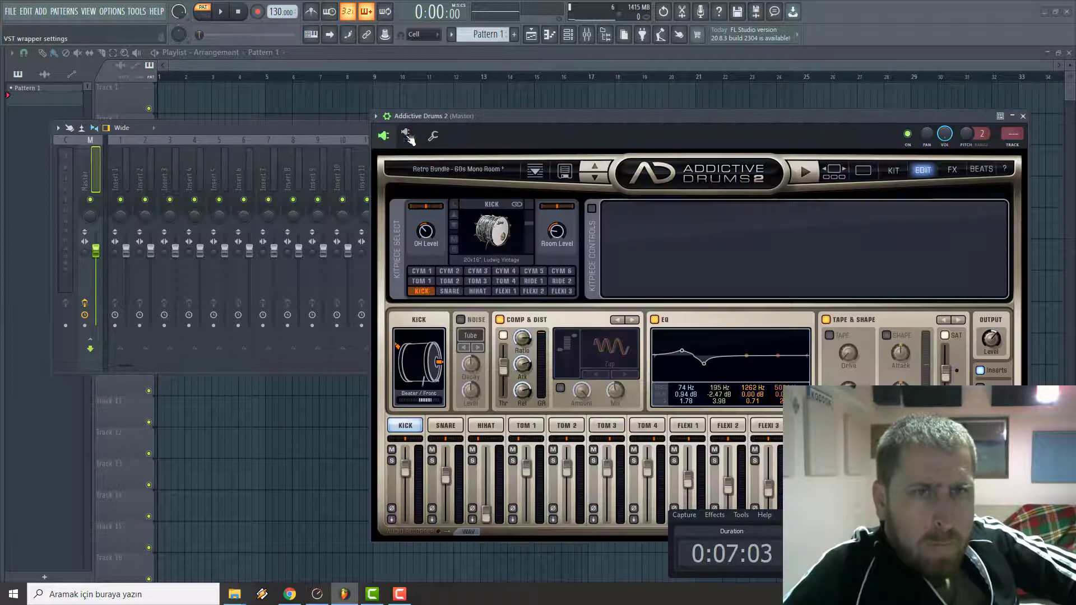
pyautogui.click(407, 136)
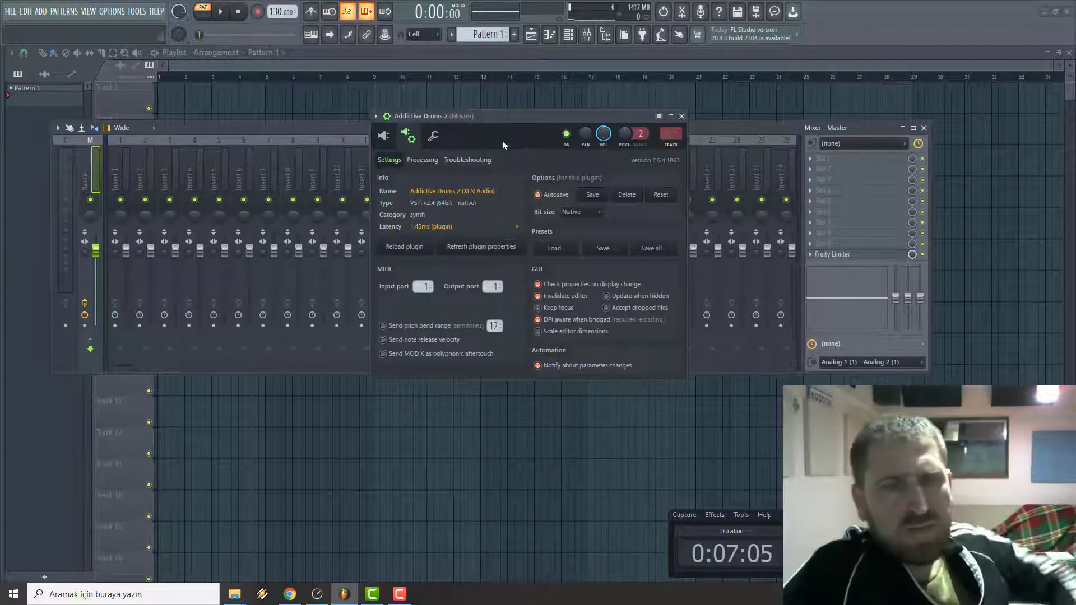
pyautogui.click(385, 138)
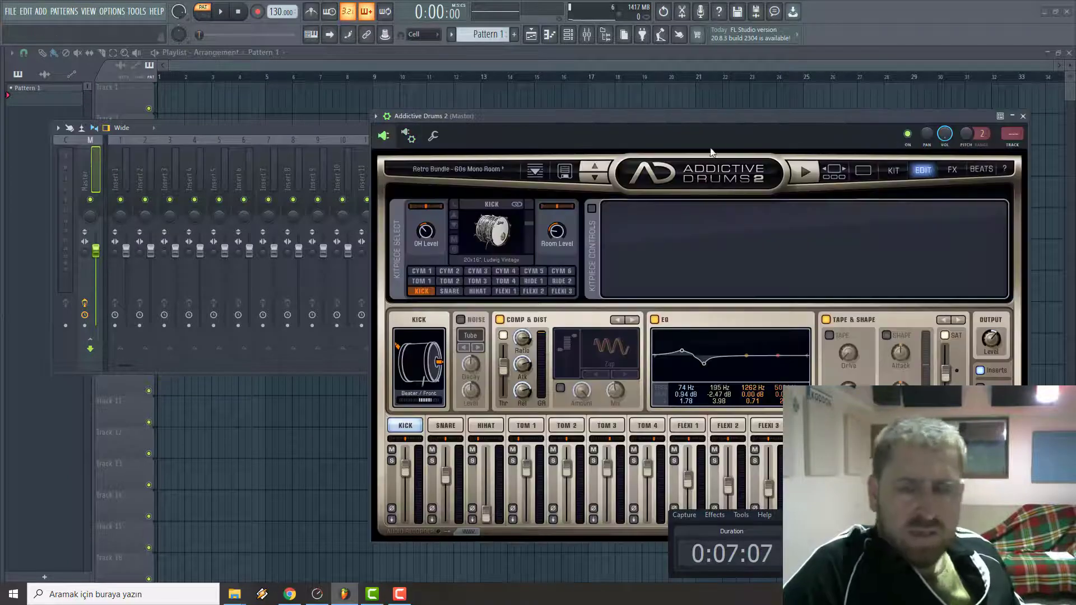
# - Reposition the plugin window and select the snare channel on the Edit page
pyautogui.moveTo(814, 124); pyautogui.dragTo(746, 100)
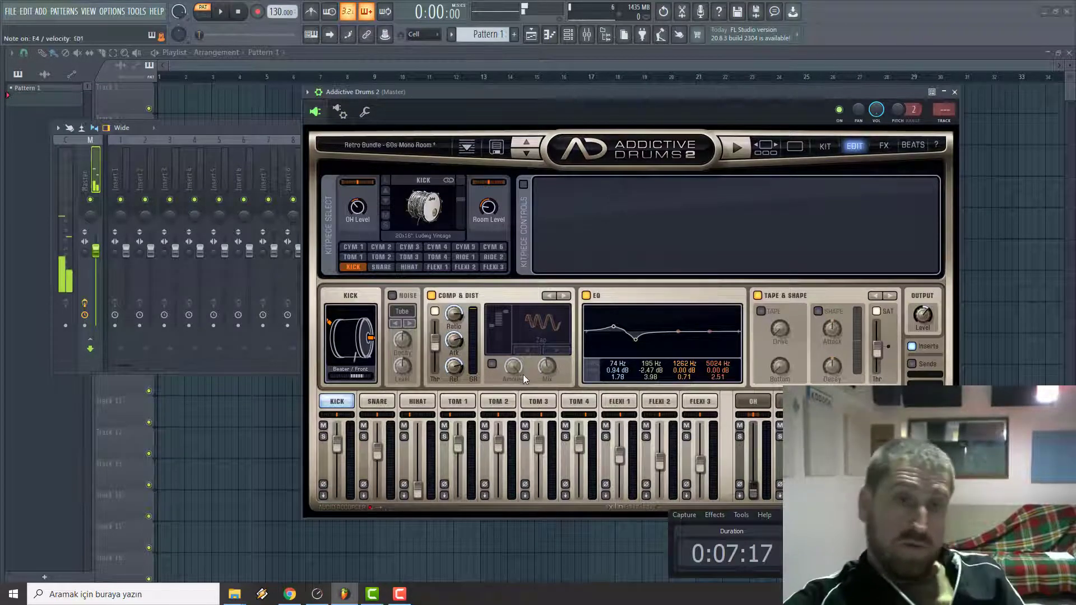
pyautogui.click(390, 403)
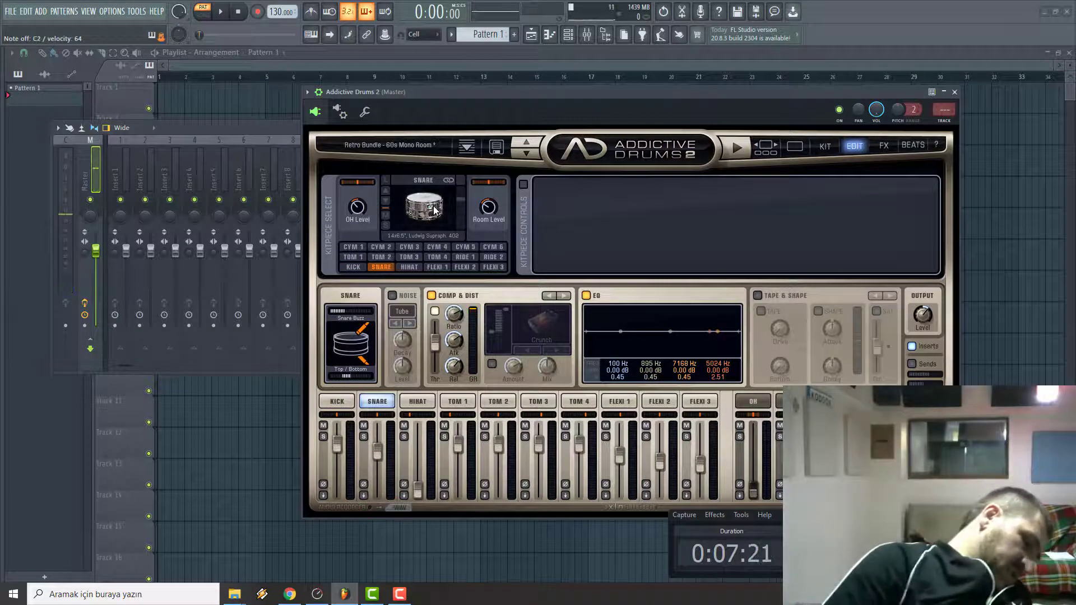
# - Audition the snare, replace it with the 14x5" Ludwig Acrolite, and check the playback levels in RME TotalMix FX
pyautogui.click(435, 211)
pyautogui.click(435, 210)
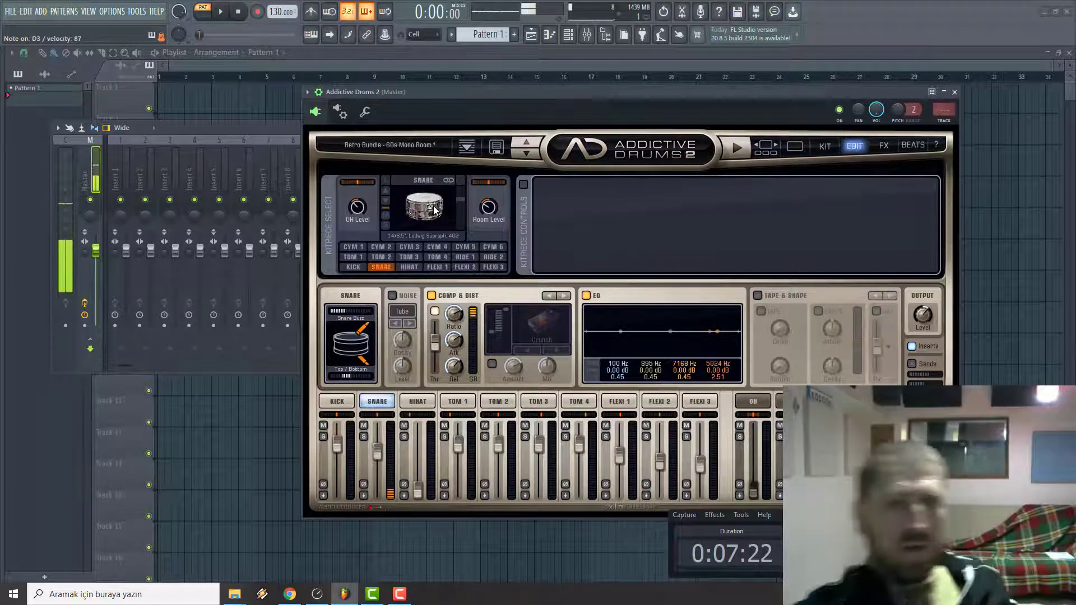
pyautogui.click(385, 203)
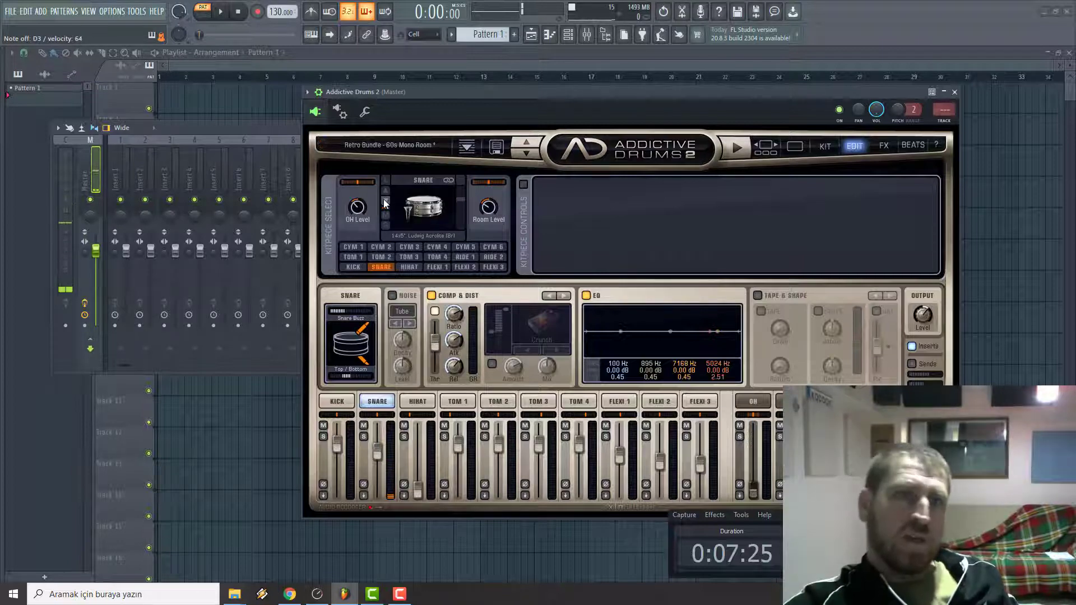
pyautogui.click(384, 203)
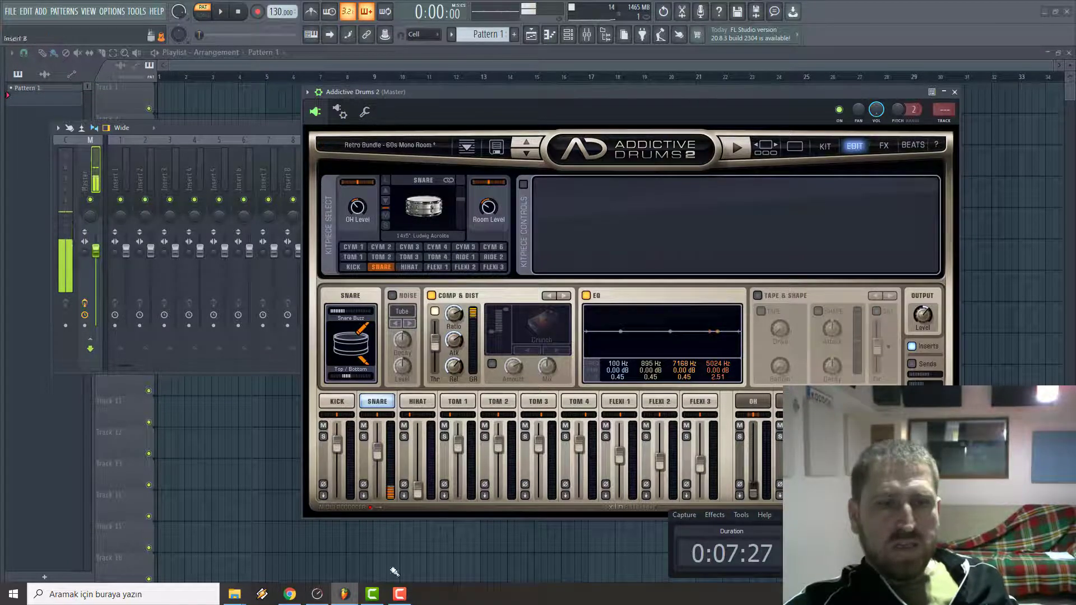
pyautogui.click(317, 594)
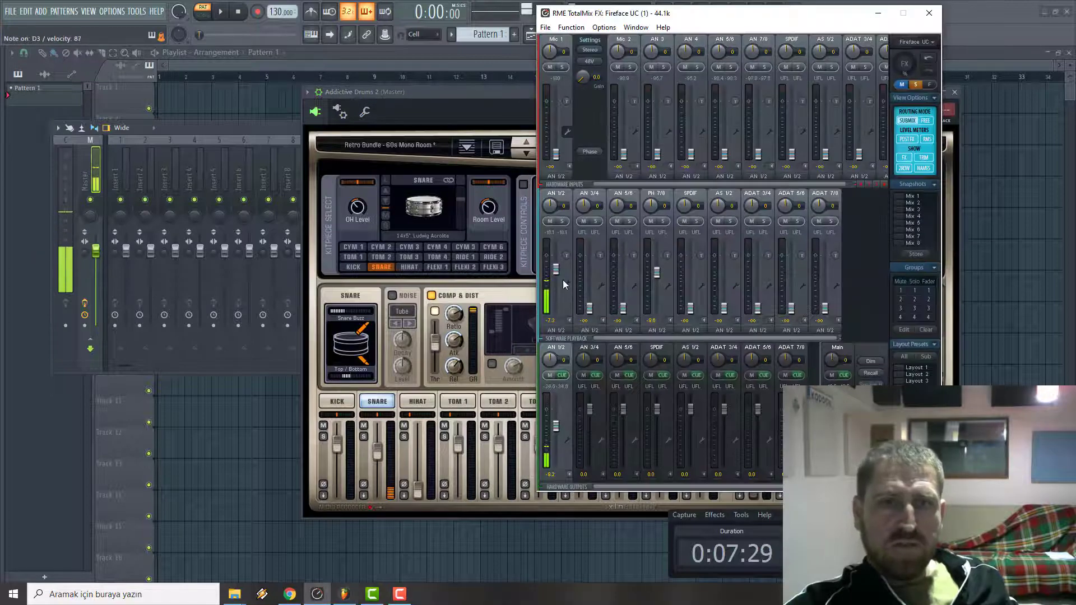
pyautogui.click(495, 162)
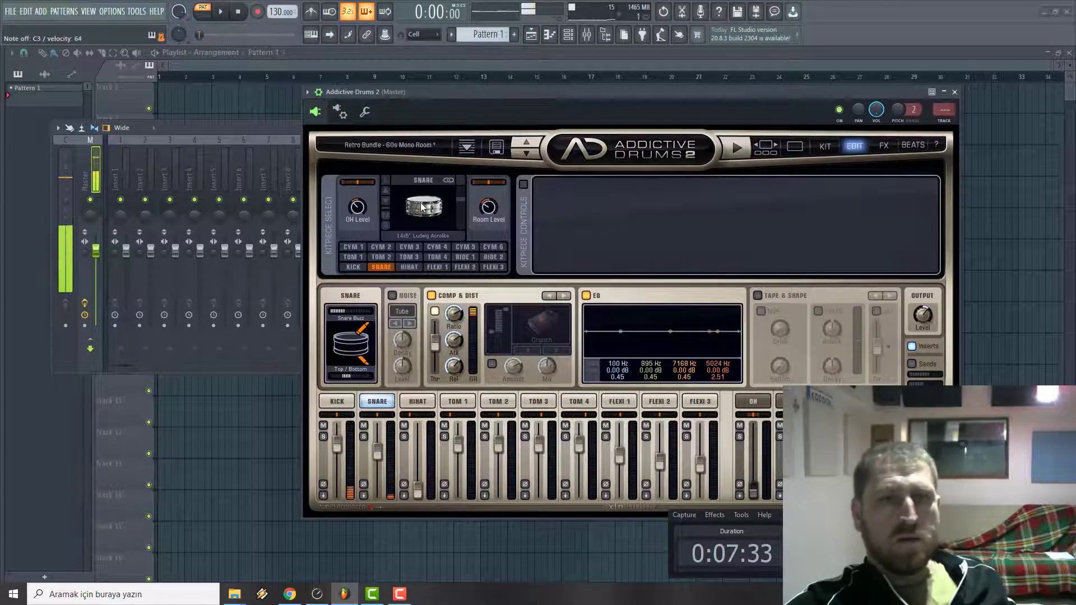
# - Try further snare models, including the Pearl Reference, 909, LinnDrum and DMX, and settle on the Brazilian Caixa
pyautogui.click(386, 199)
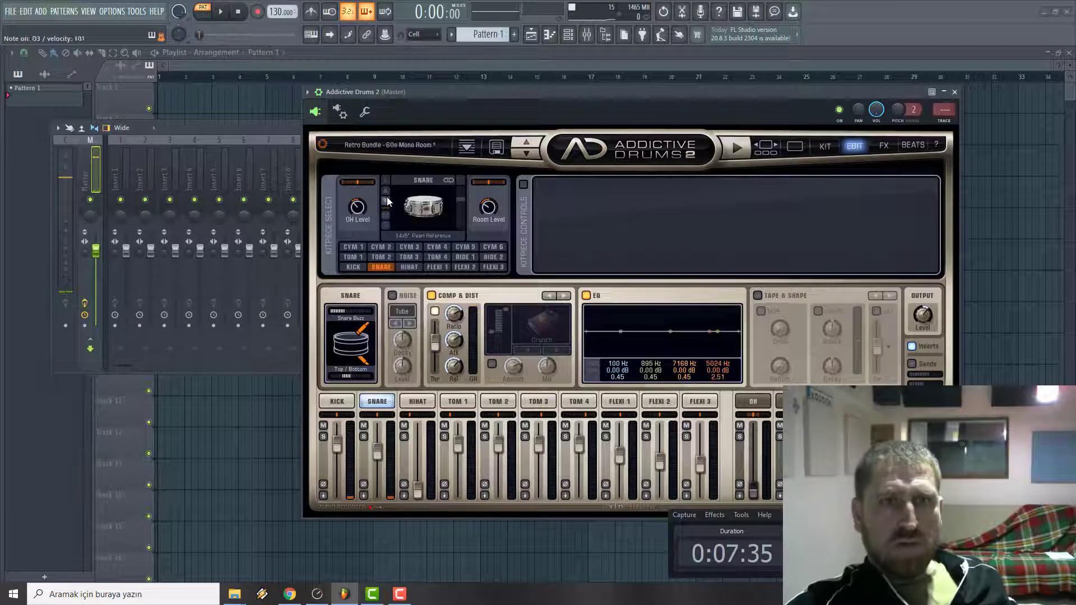
pyautogui.click(387, 200)
pyautogui.click(385, 199)
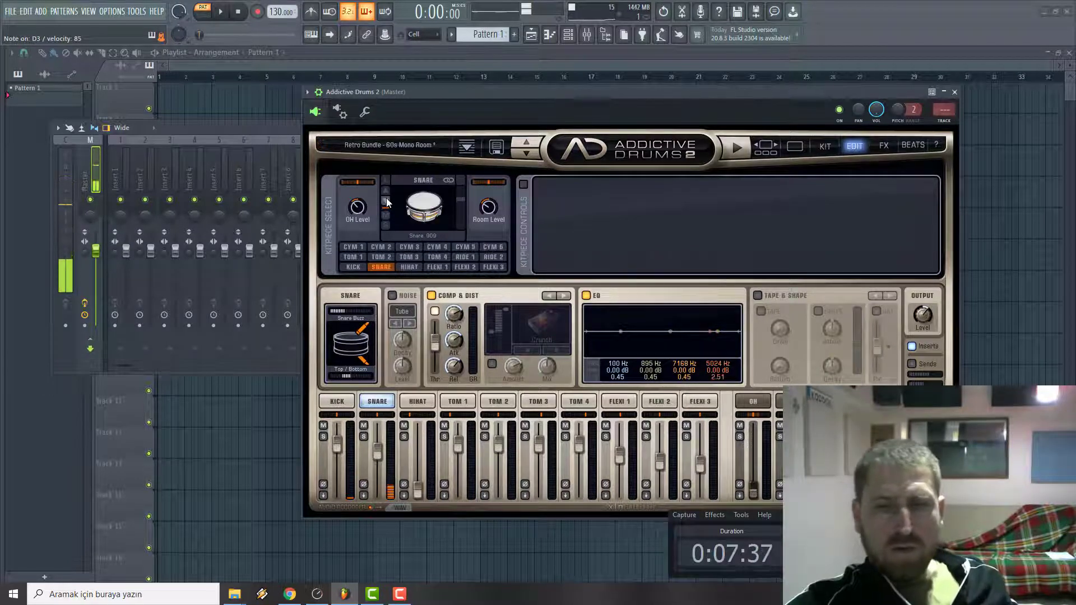
pyautogui.click(386, 200)
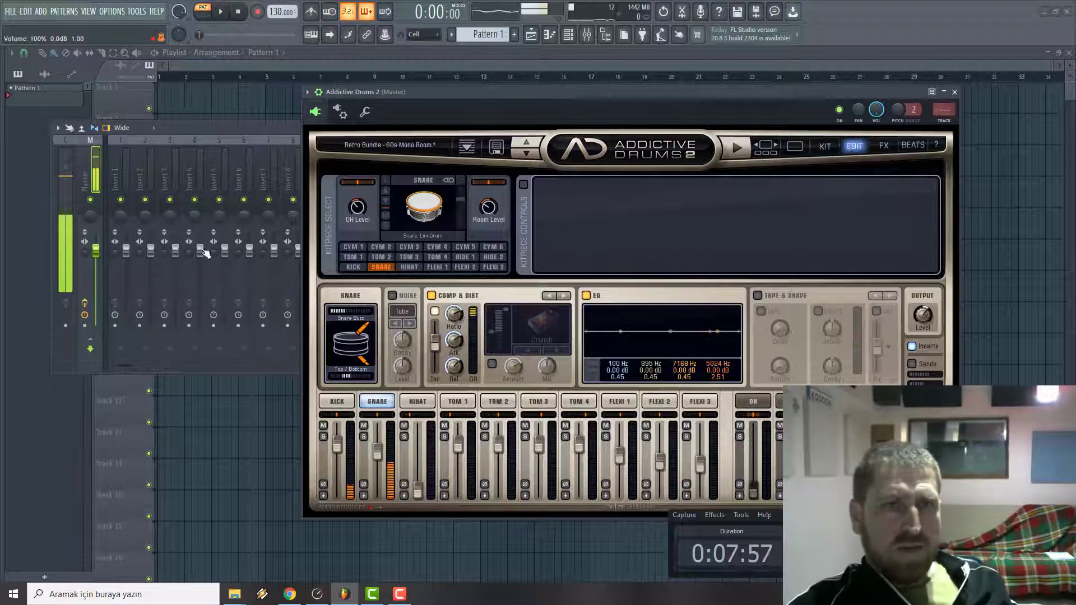
pyautogui.scroll(-2, 424, 207)
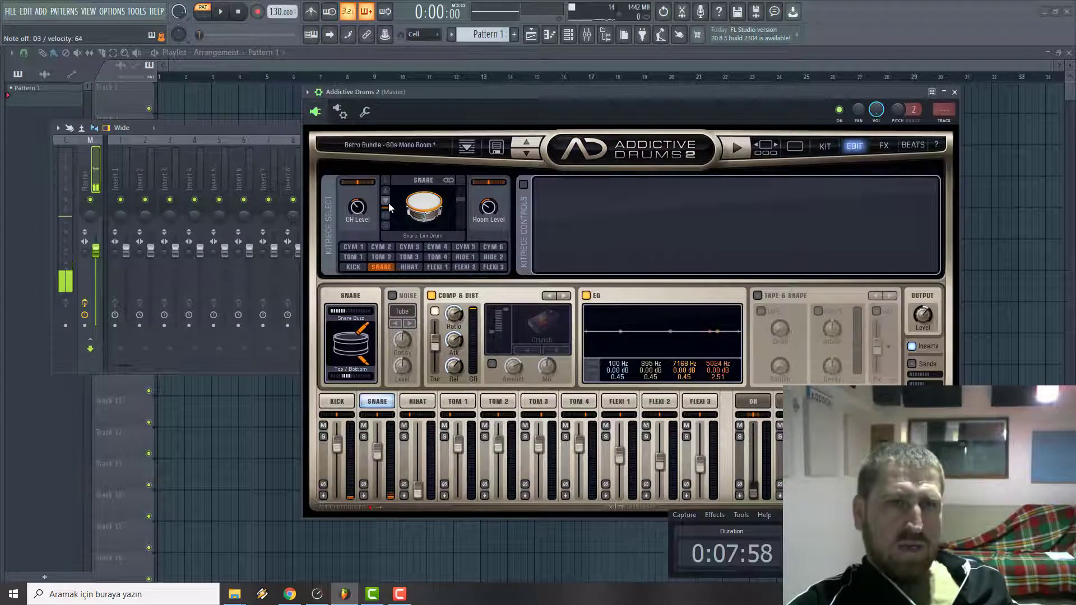
pyautogui.click(426, 206)
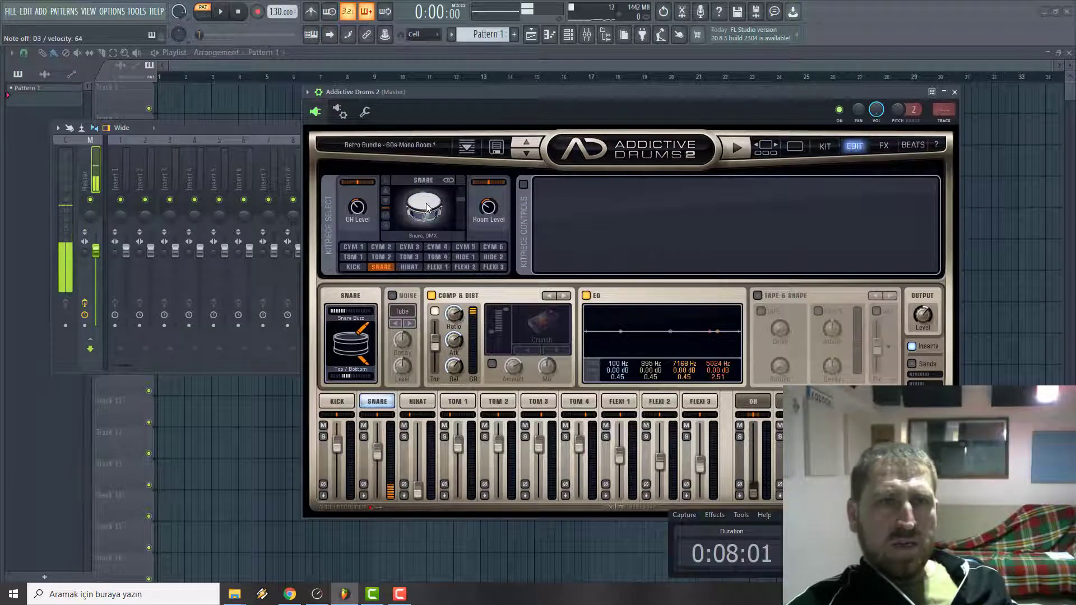
pyautogui.click(386, 205)
# - Enable the snare's kitpiece controls and pitch section, try shifting the main pitch, and return it to 0.00 st
pyautogui.click(525, 184)
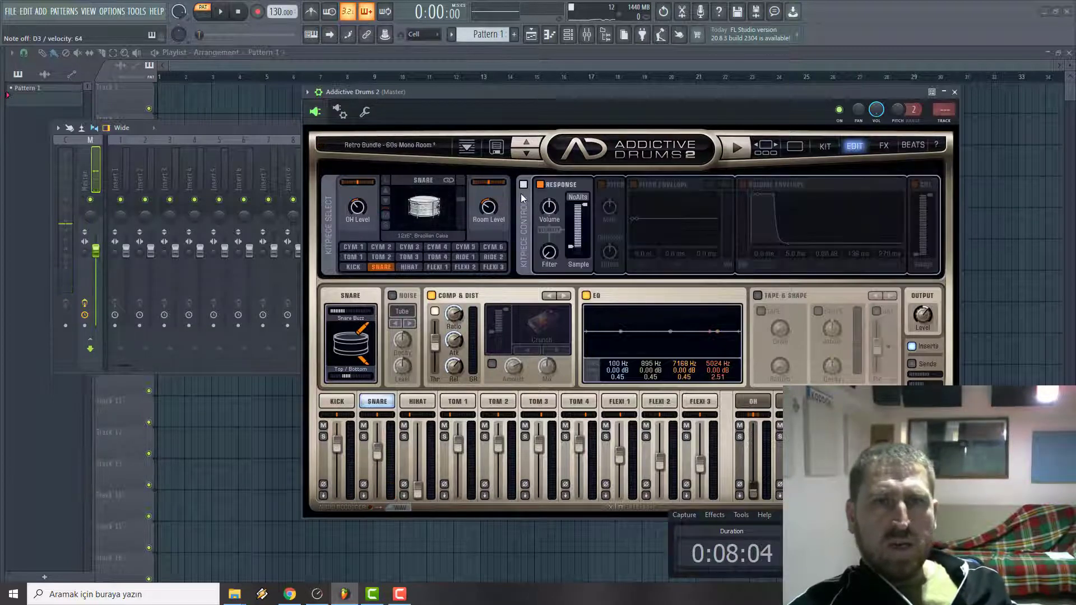
pyautogui.moveTo(593, 206); pyautogui.dragTo(603, 231)
pyautogui.click(601, 185)
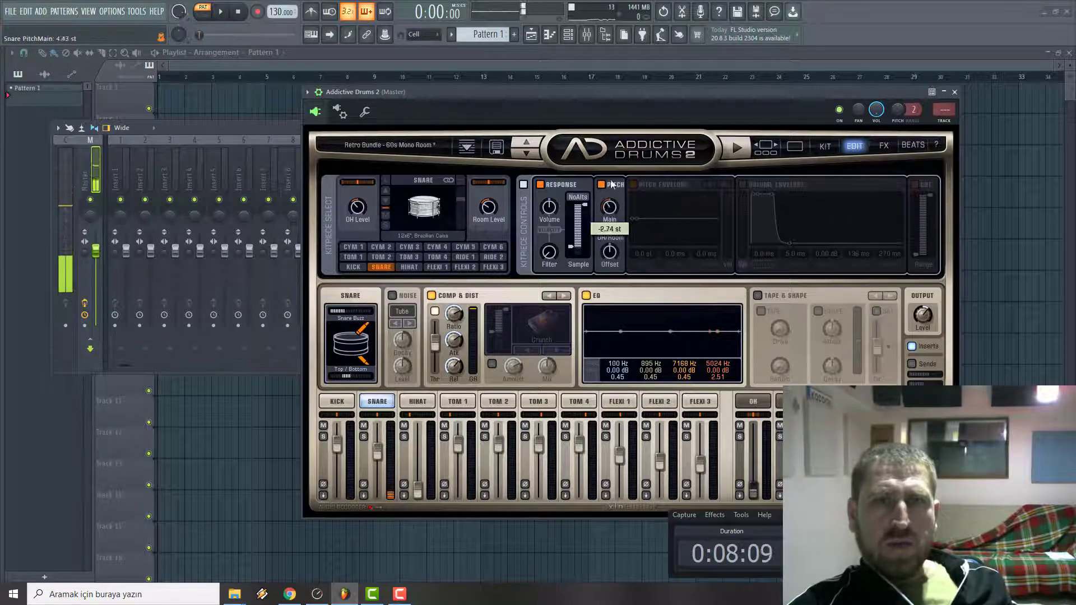
pyautogui.moveTo(607, 179)
pyautogui.mouseDown()
pyautogui.moveTo(610, 147)
pyautogui.moveTo(615, 181)
pyautogui.mouseUp()
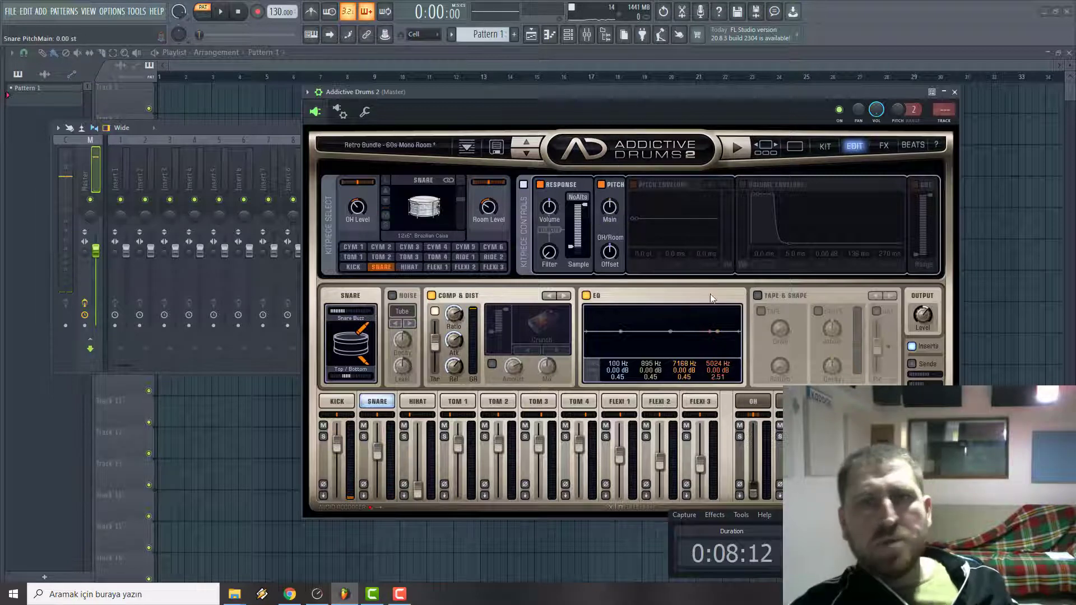
# - Enable the snare's pitch and volume envelopes, and shape the volume envelope to -1.83 dB sustain level with 5.00 s sustain time and release
pyautogui.click(635, 185)
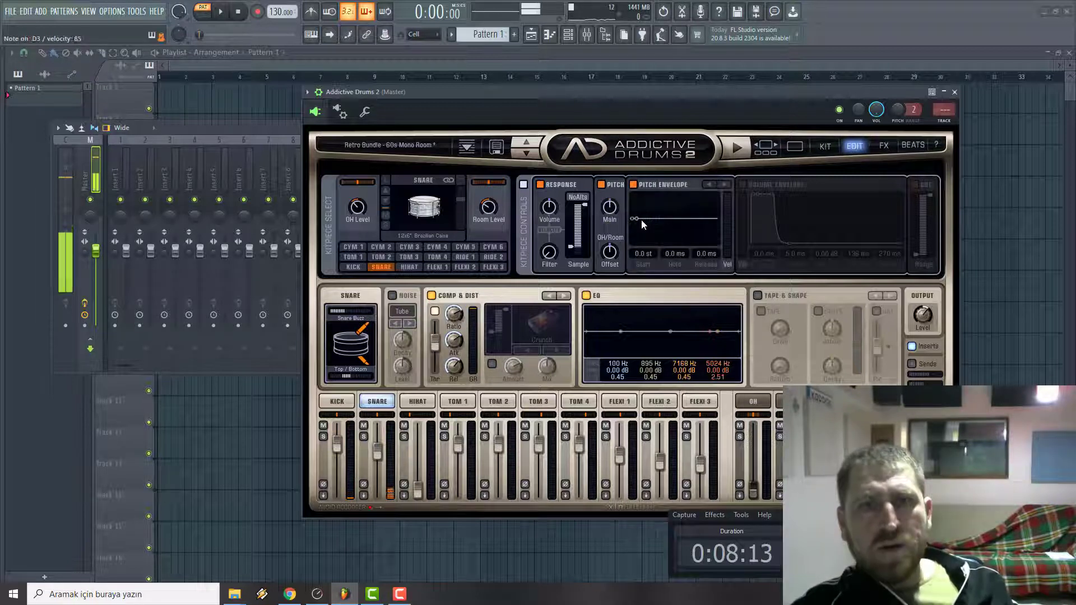
pyautogui.click(742, 185)
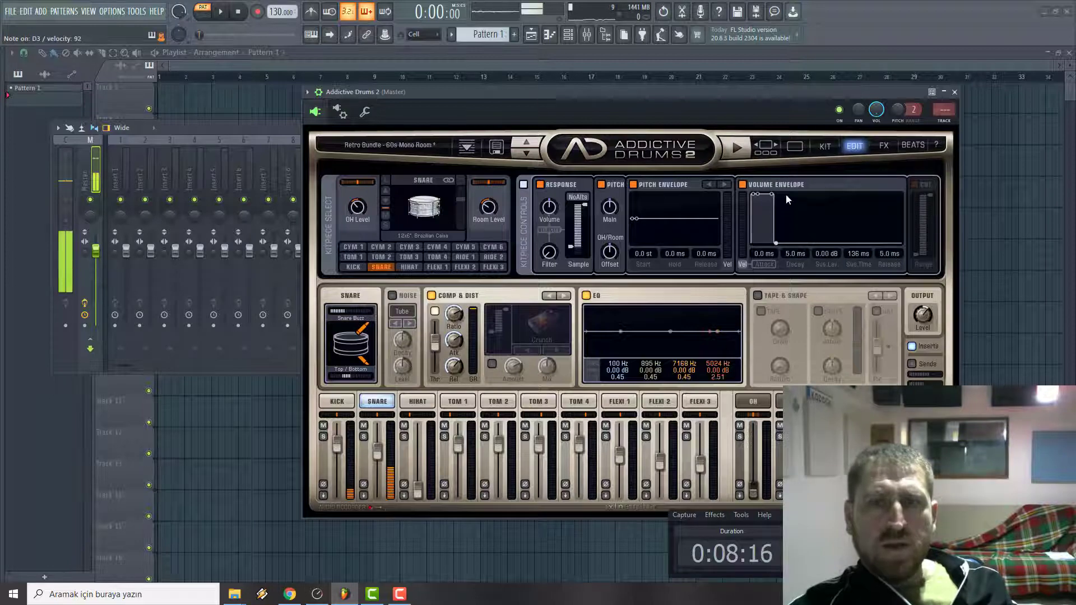
pyautogui.moveTo(771, 195); pyautogui.dragTo(745, 200)
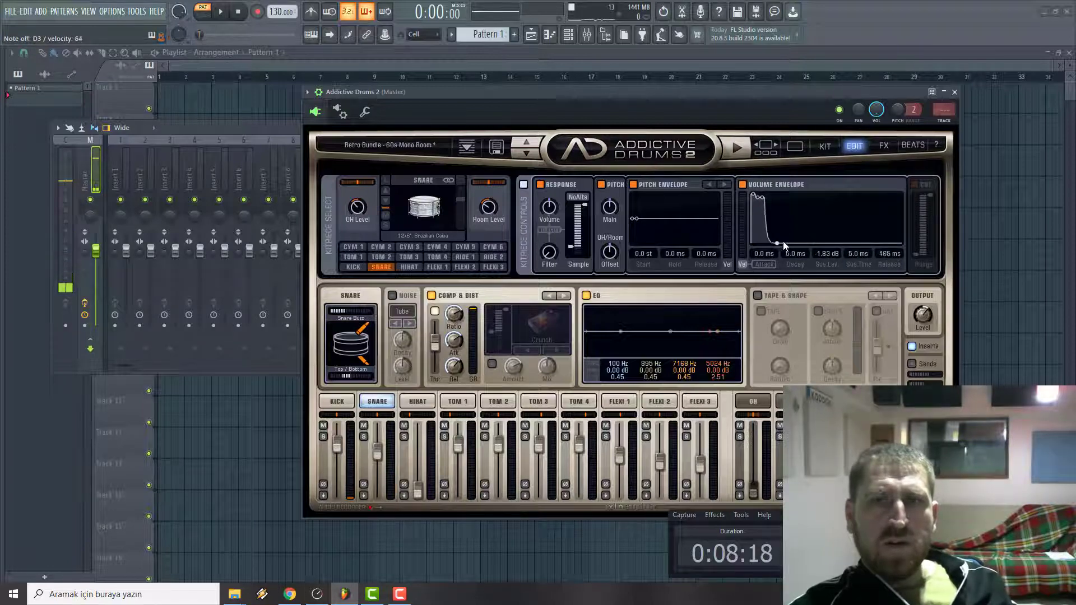
pyautogui.moveTo(766, 200); pyautogui.dragTo(851, 196)
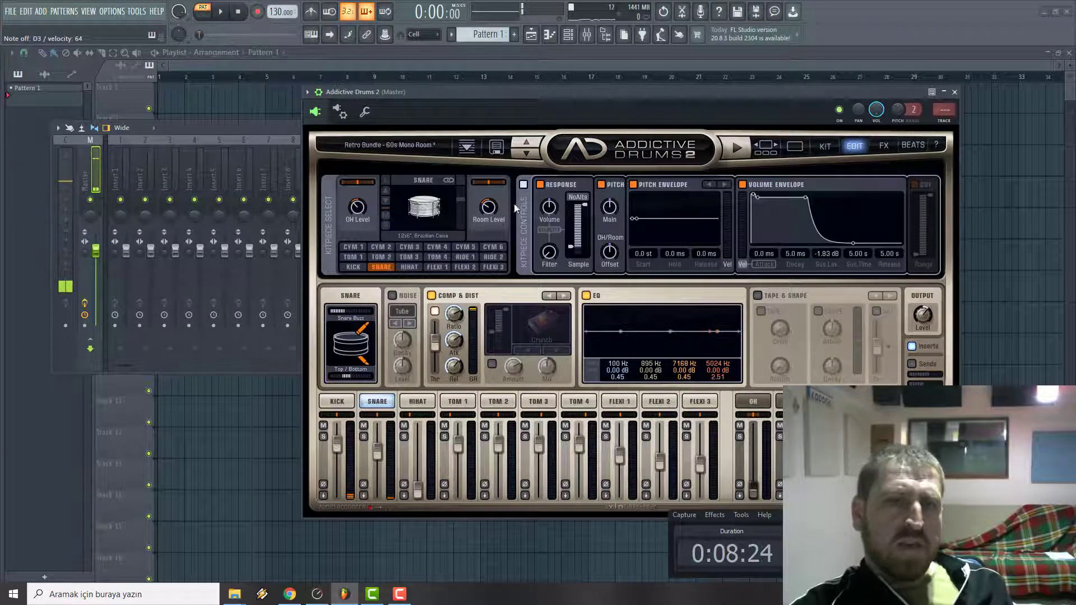
# - Step through the Retro Bundle presets, including Close Dry and Close Miced, to the Disco Era preset
pyautogui.click(530, 153)
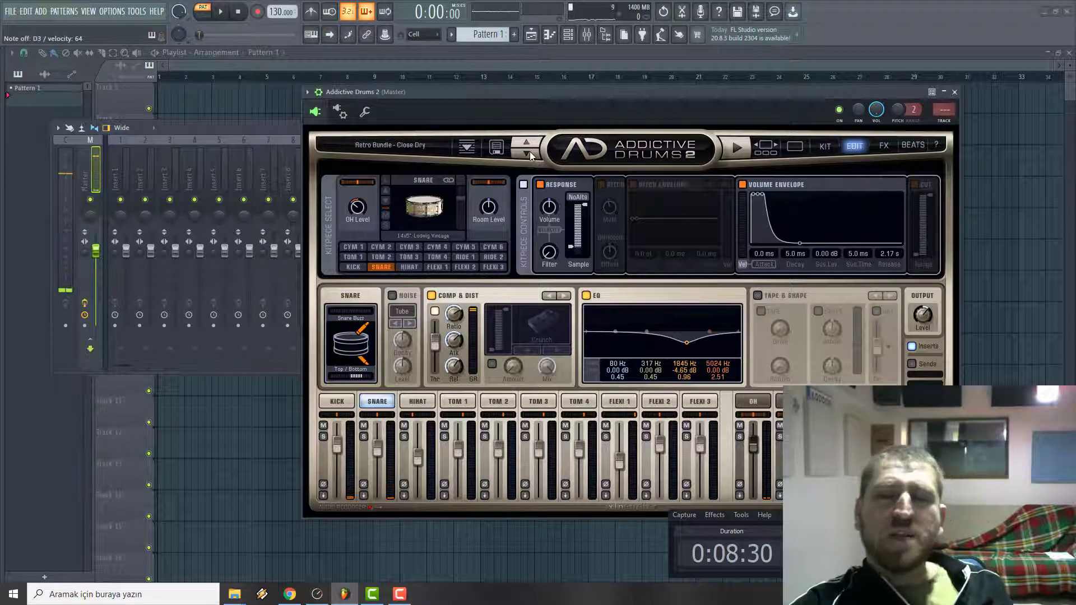
pyautogui.click(530, 152)
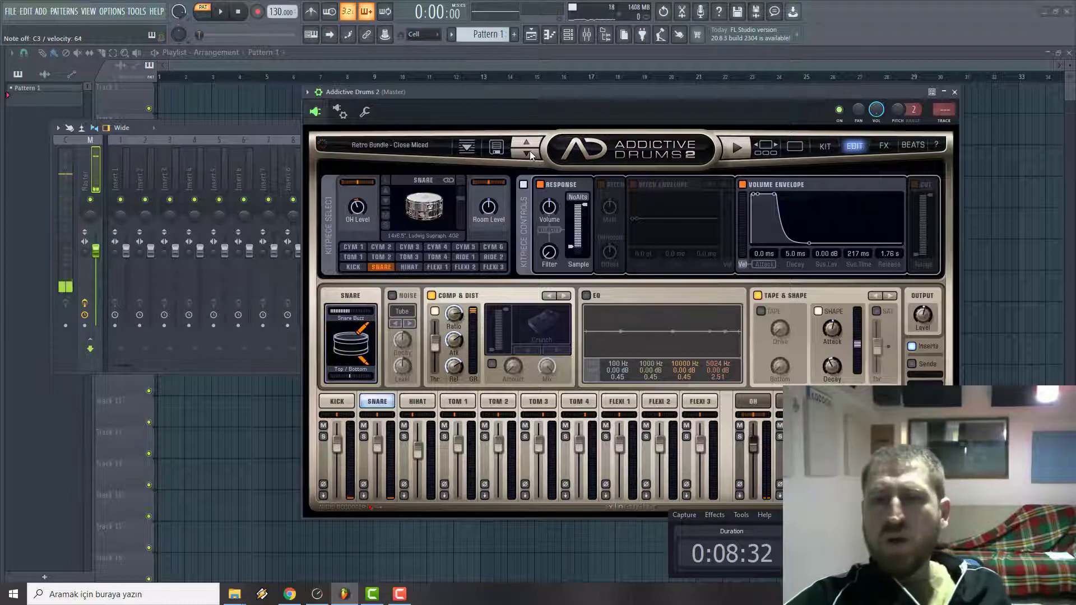
pyautogui.click(530, 153)
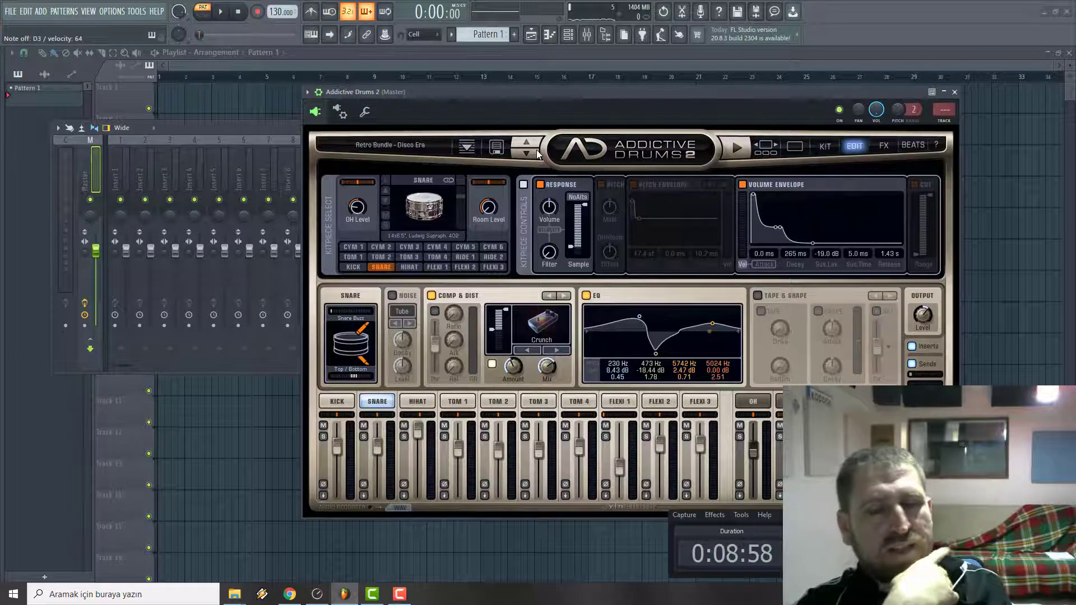
# - Play the kick and snare repeatedly to listen to the Disco Era preset
pyautogui.press('z')
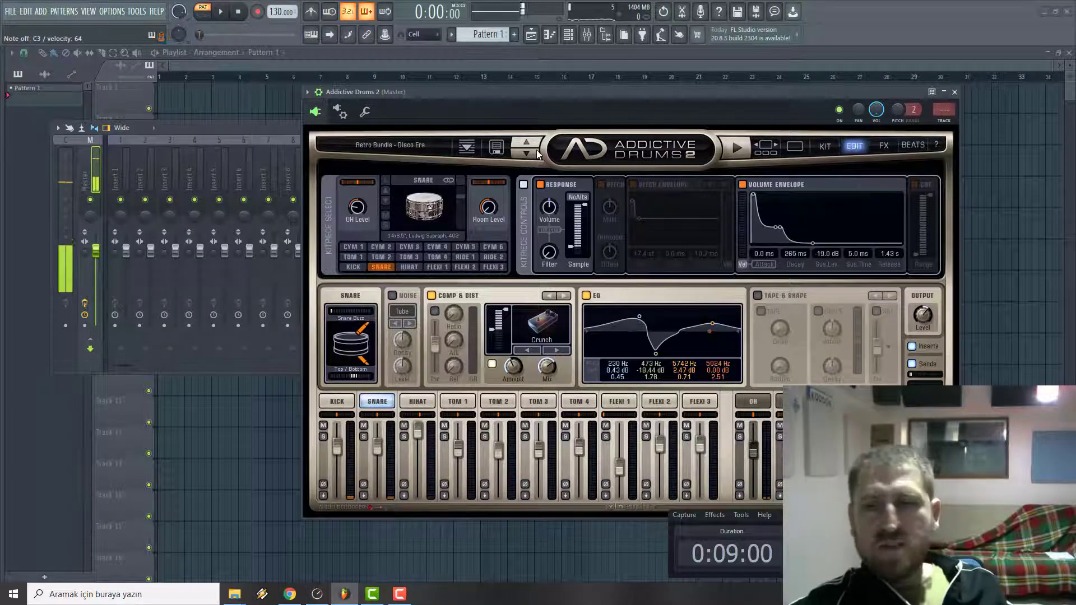
pyautogui.press('z')
pyautogui.press('x')
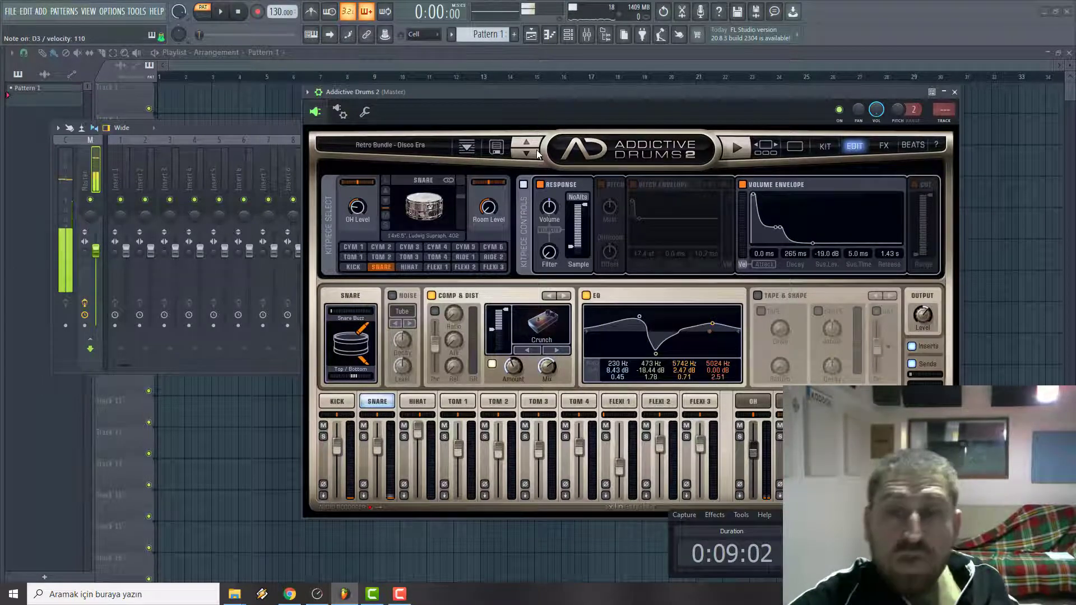
pyautogui.press('z')
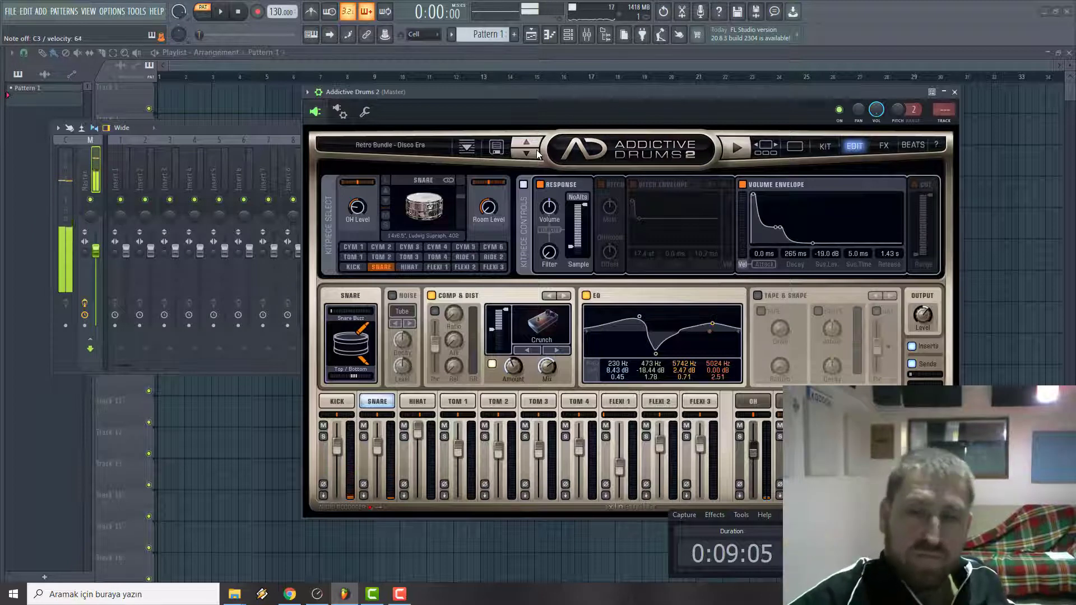
pyautogui.press('x')
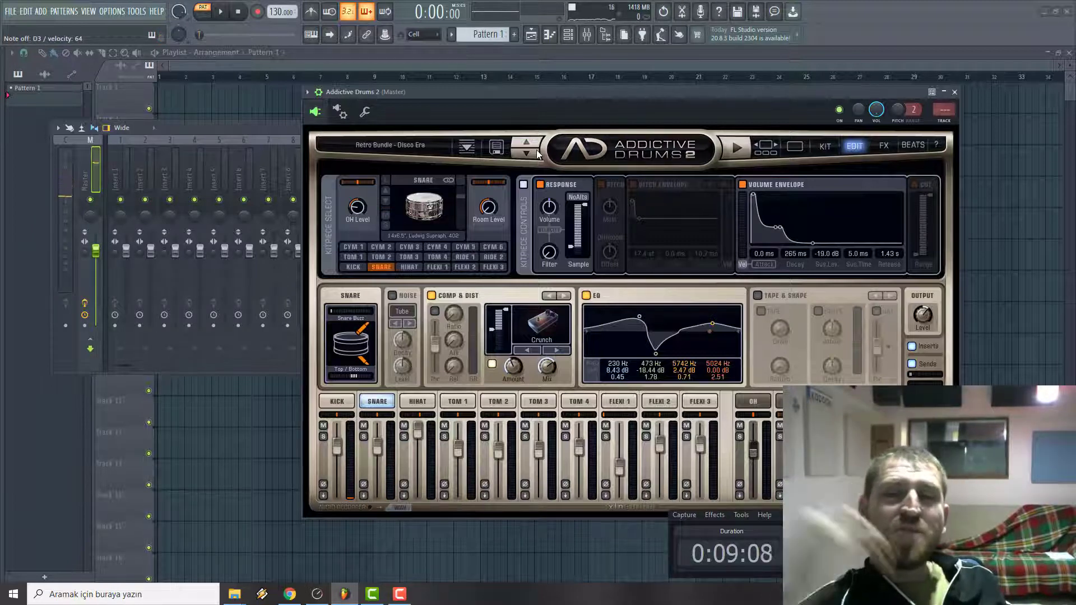
pyautogui.press('x')
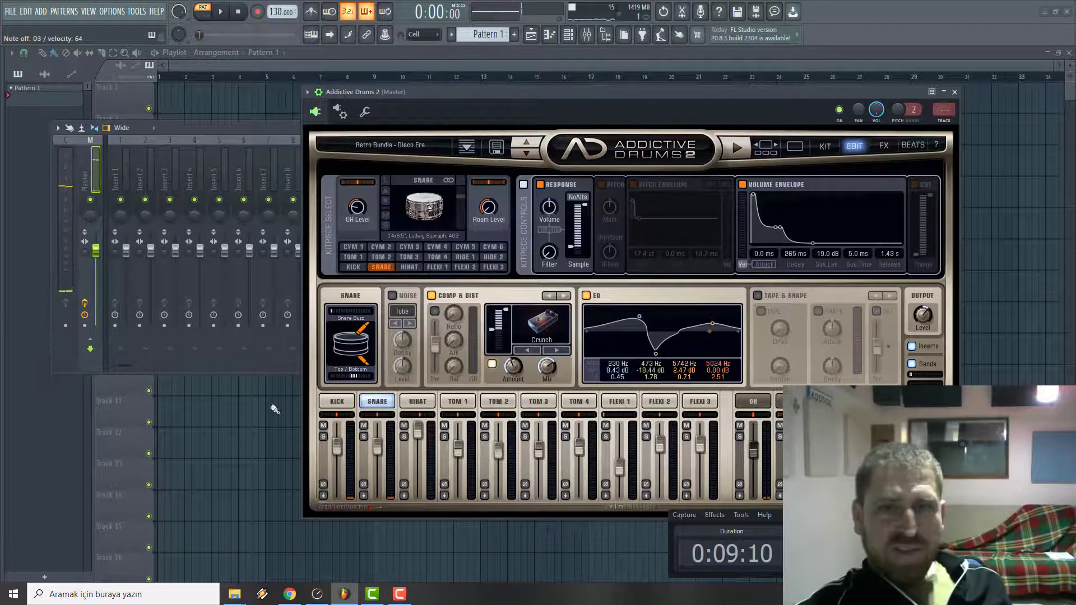
pyautogui.press('x')
pyautogui.press('x')
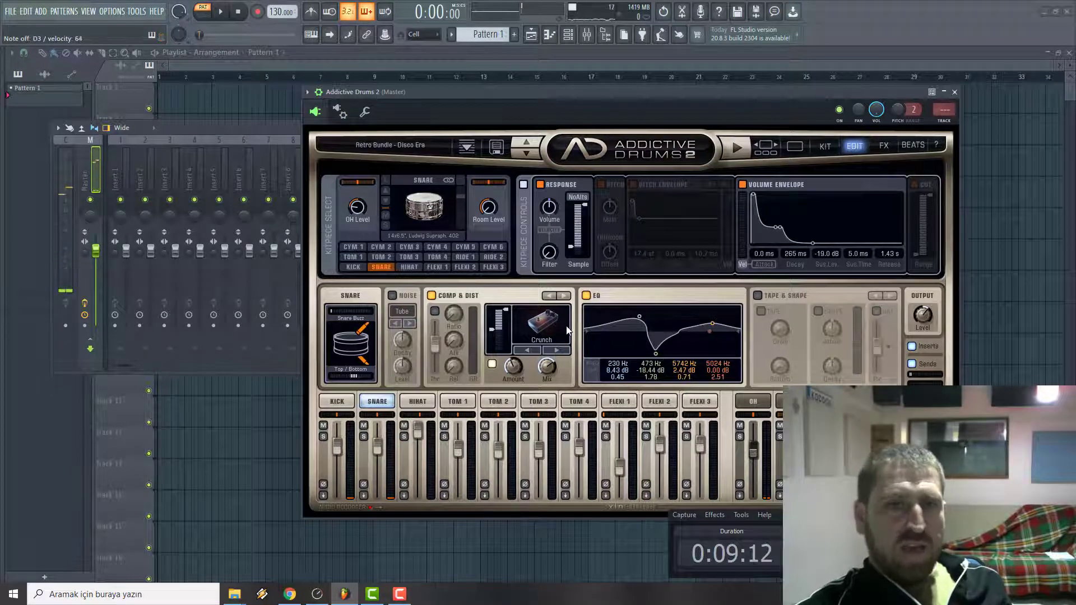
# - Cycle through the snare's distortion types while auditioning the drum, and choose BitCrush
pyautogui.click(551, 352)
pyautogui.click(553, 353)
pyautogui.click(554, 353)
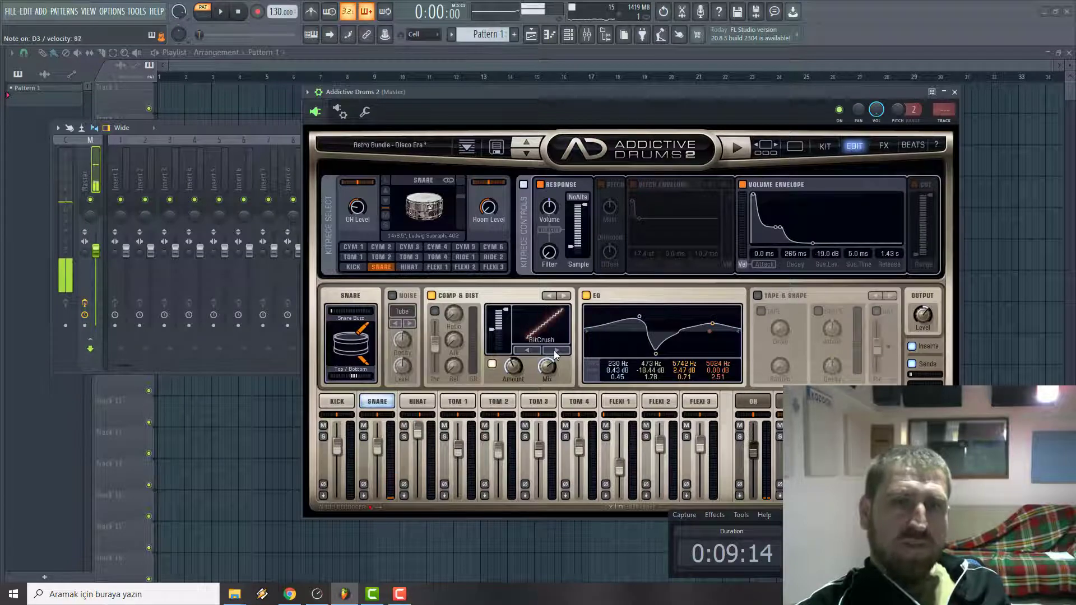
pyautogui.press('x')
pyautogui.click(539, 351)
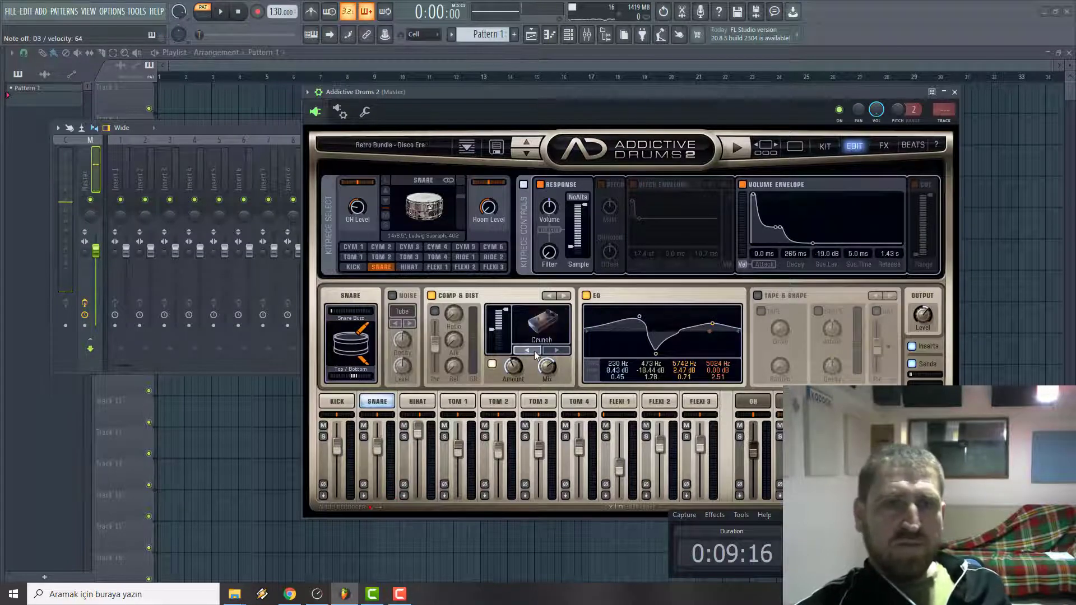
pyautogui.click(540, 351)
pyautogui.press('x')
pyautogui.click(540, 351)
pyautogui.click(541, 351)
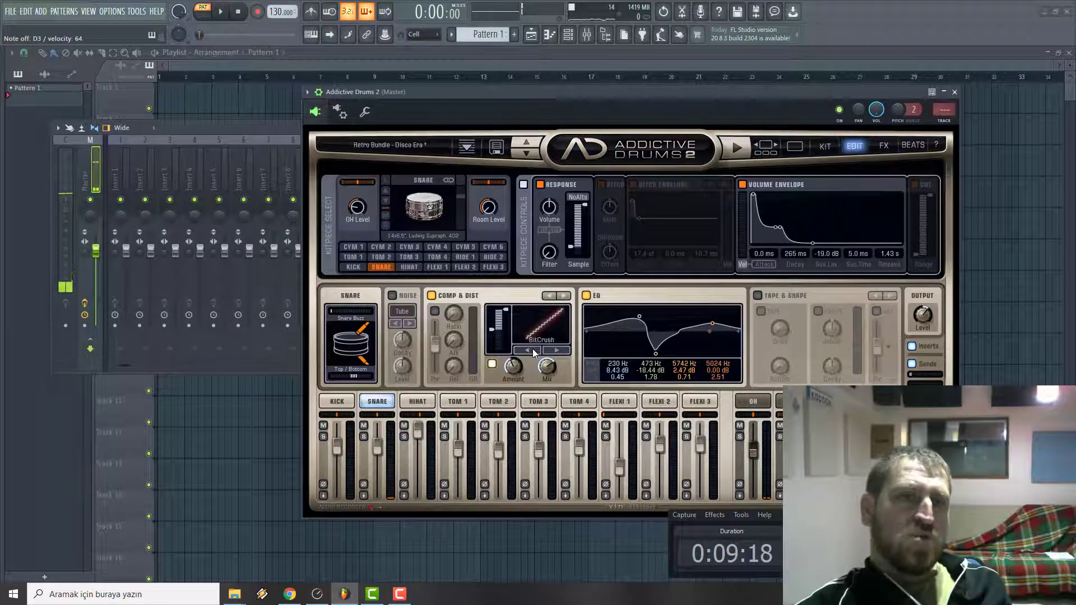
pyautogui.press('x')
pyautogui.click(541, 351)
pyautogui.click(541, 351)
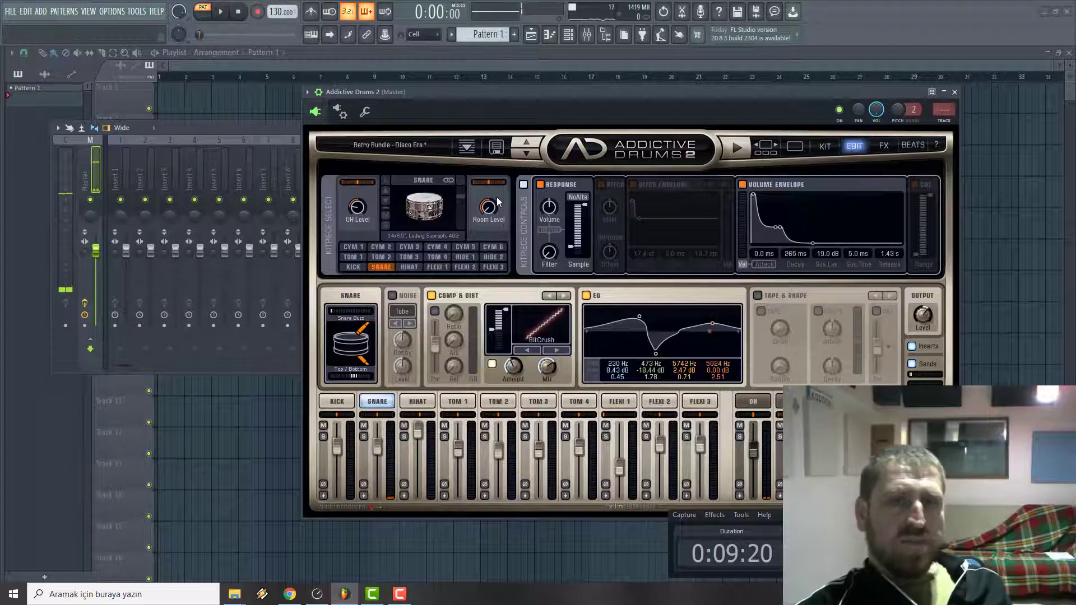
# - Switch to the Fluffy Pop preset, and load the Reel Machines kit from the kit library's grid view
pyautogui.click(522, 152)
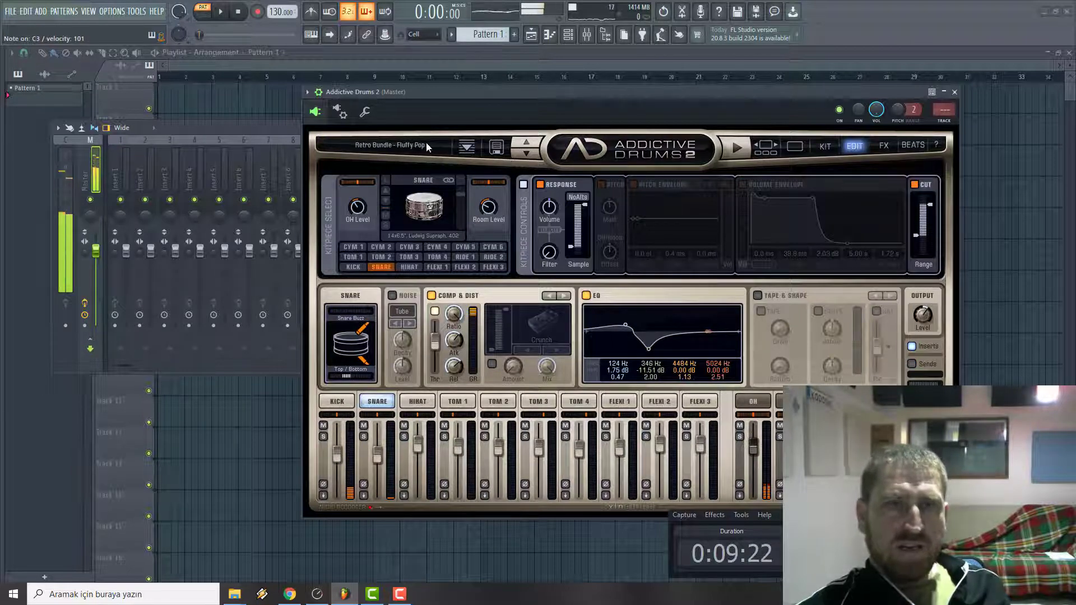
pyautogui.click(794, 146)
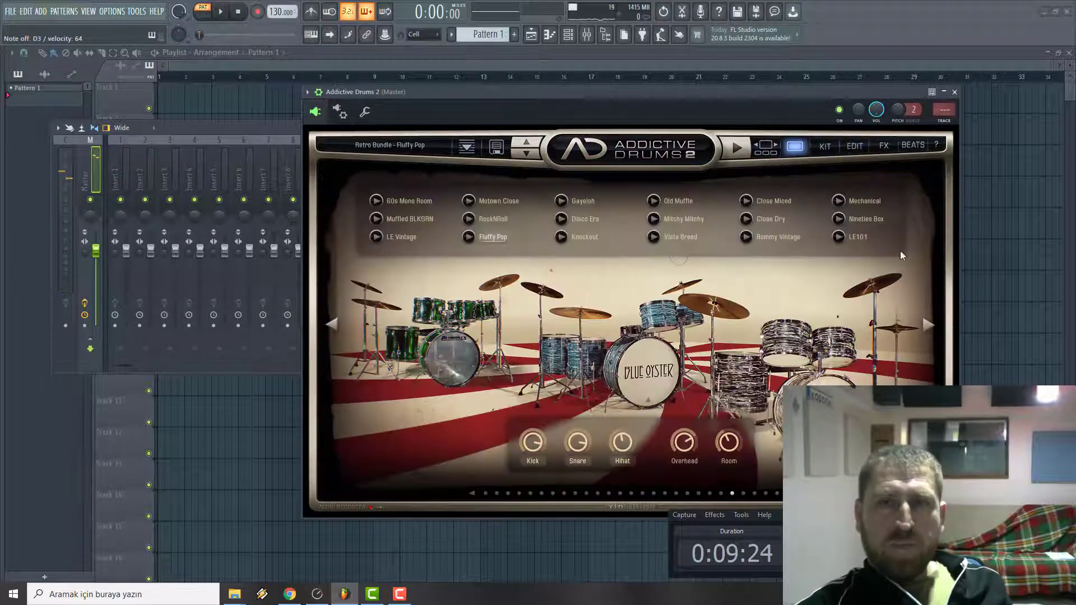
pyautogui.click(765, 148)
pyautogui.click(927, 178)
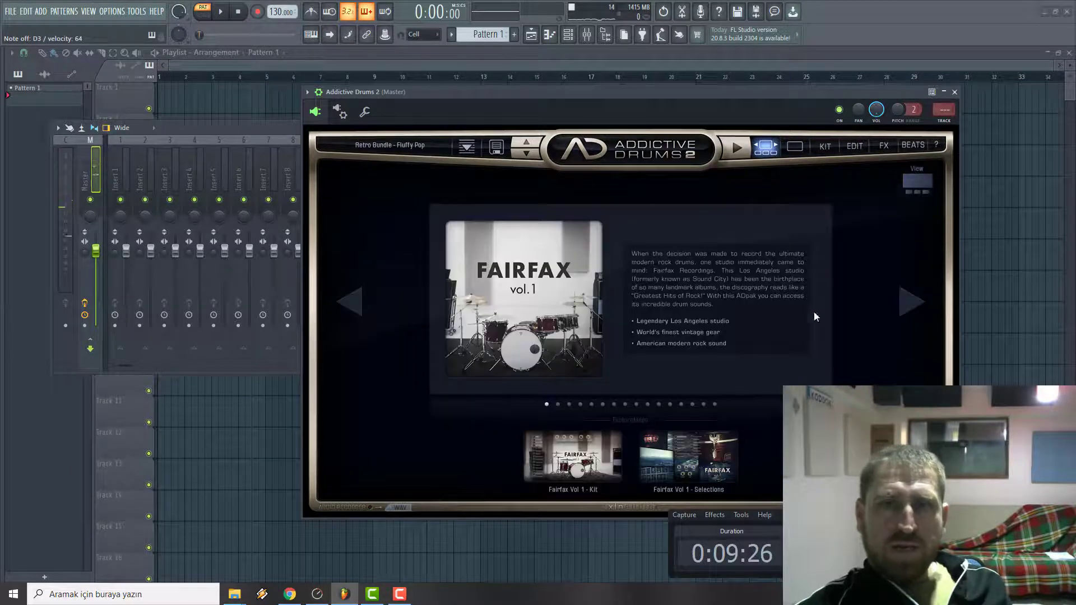
pyautogui.click(917, 182)
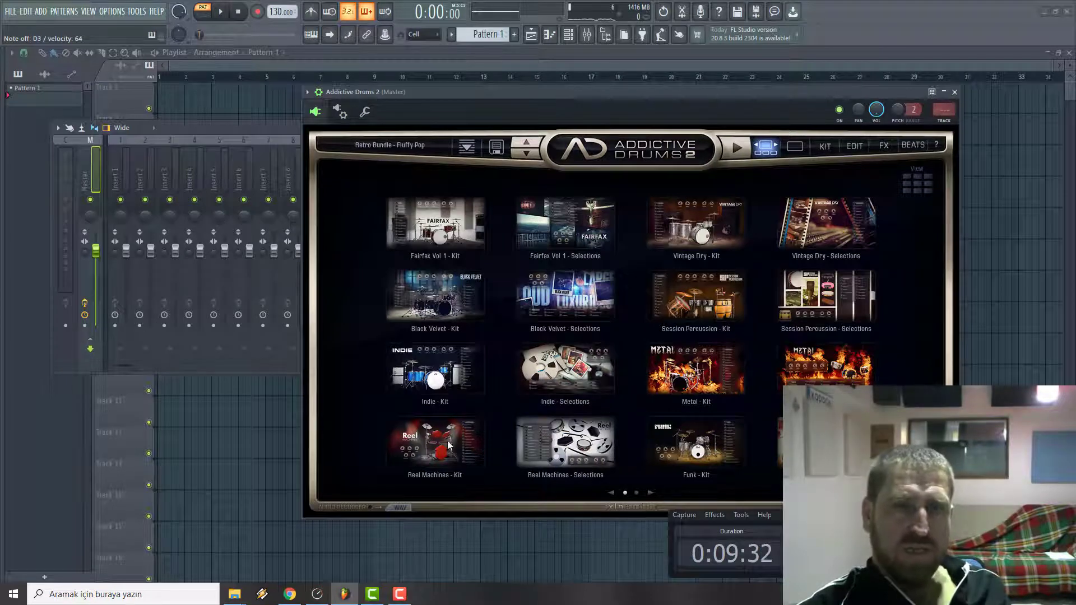
pyautogui.click(419, 436)
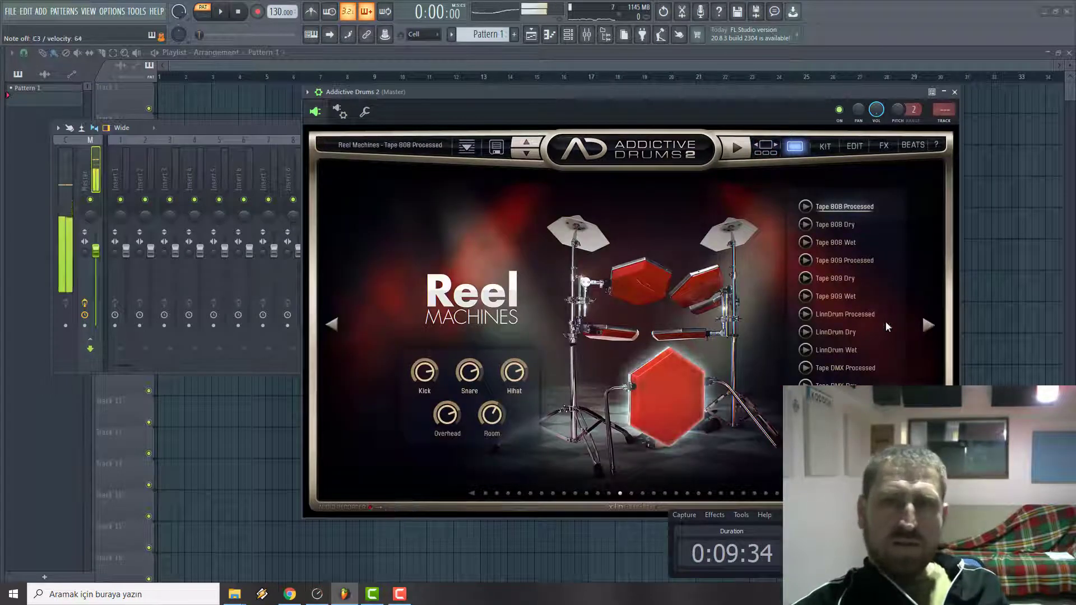
# - Audition the Reel Machines kit presets Tape 808 Dry, Tape 909 Processed, Tape 909 Dry, LinnDrum Processed and LinnDrum Dry
pyautogui.click(834, 225)
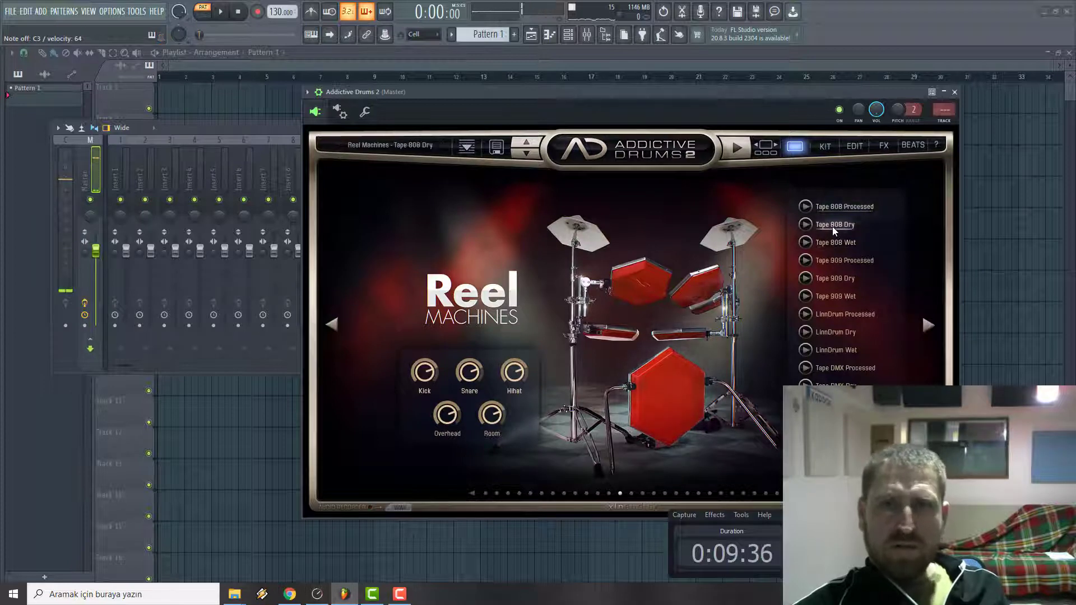
pyautogui.click(839, 262)
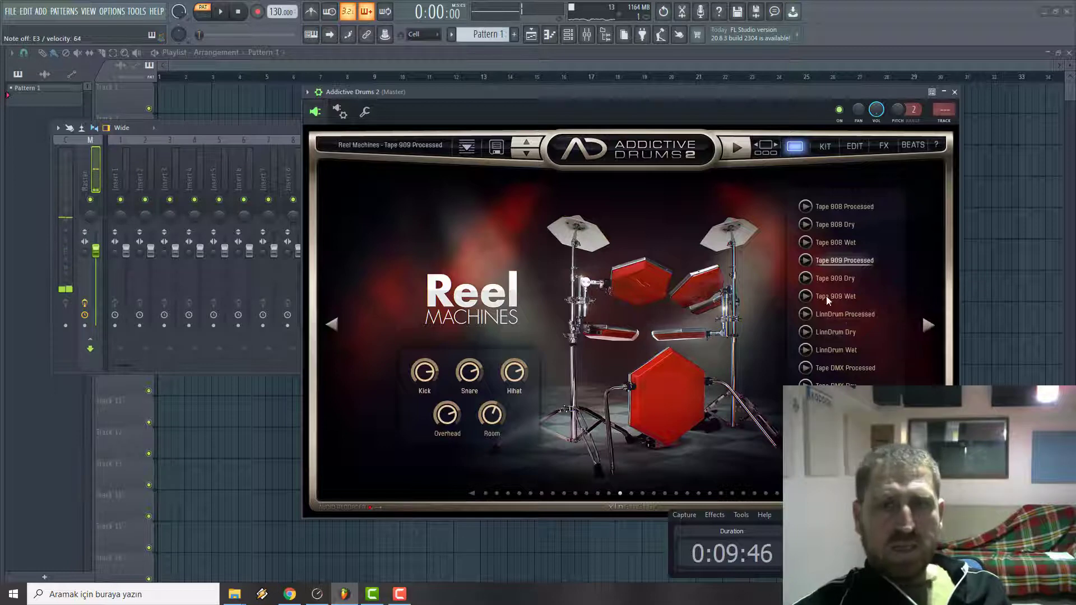
pyautogui.click(663, 275)
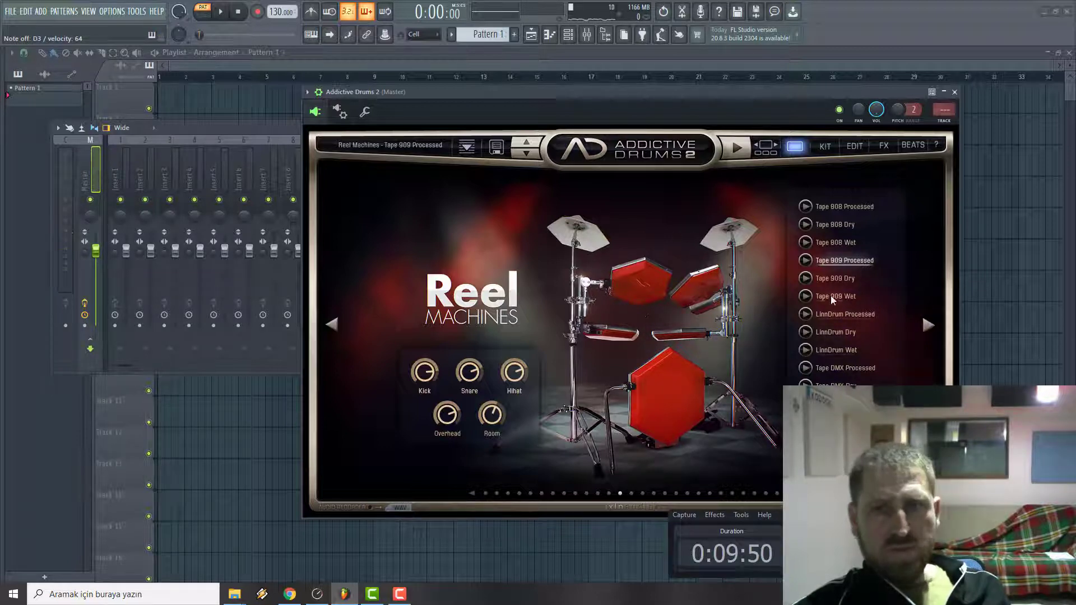
pyautogui.click(843, 279)
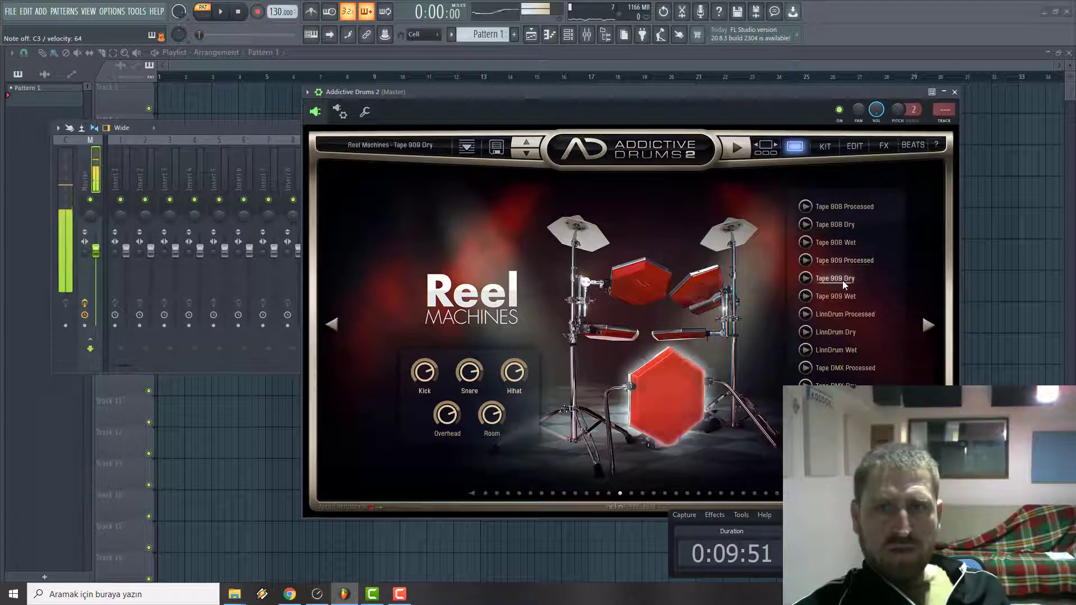
pyautogui.click(842, 314)
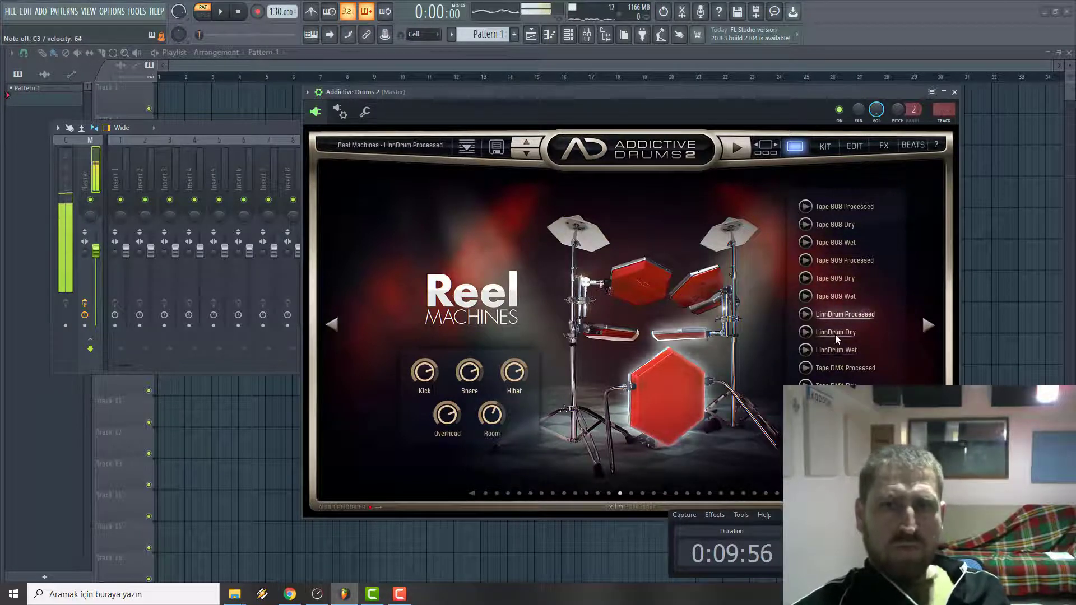
pyautogui.click(835, 333)
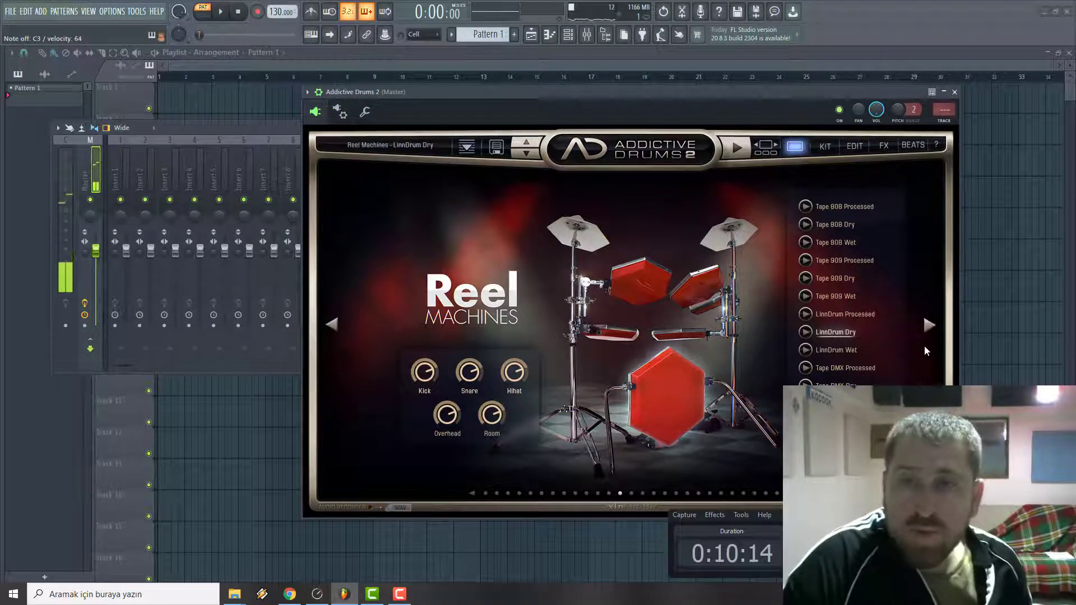
# - Go to the Reel Machines Selections page and try its presets, including Dancehall, Detroit NY And Chicago and DMX Holidayish, ending on Elektro Mekano
pyautogui.click(926, 327)
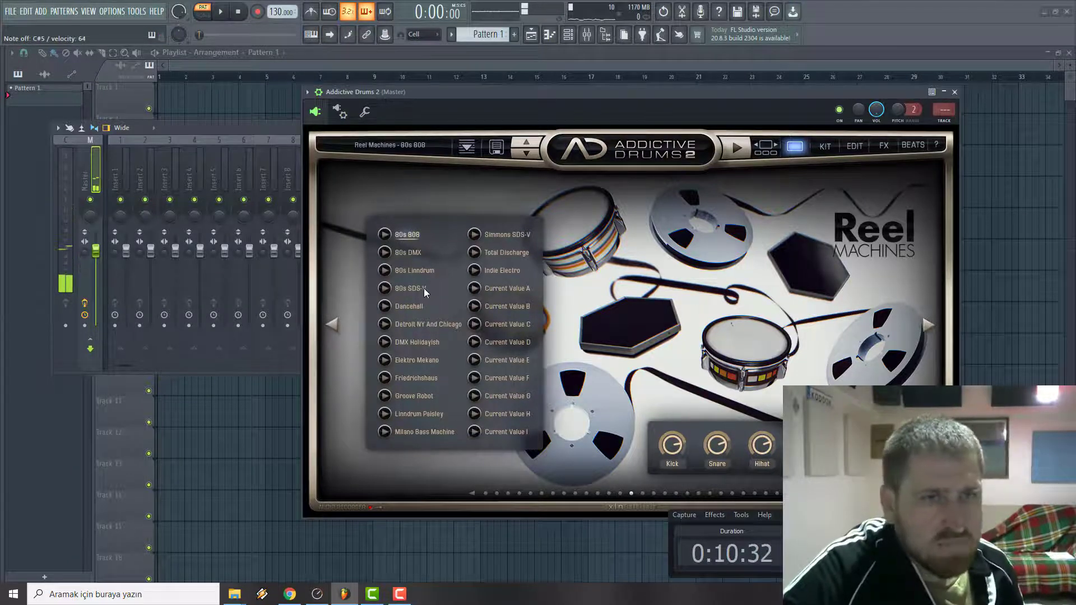
pyautogui.click(416, 269)
pyautogui.click(416, 312)
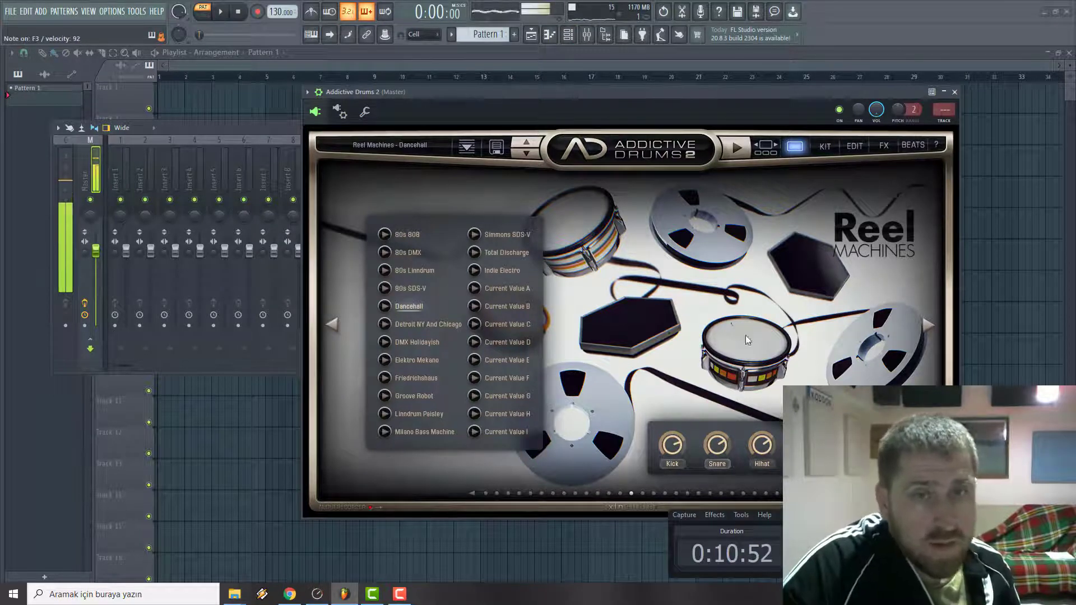
pyautogui.click(416, 325)
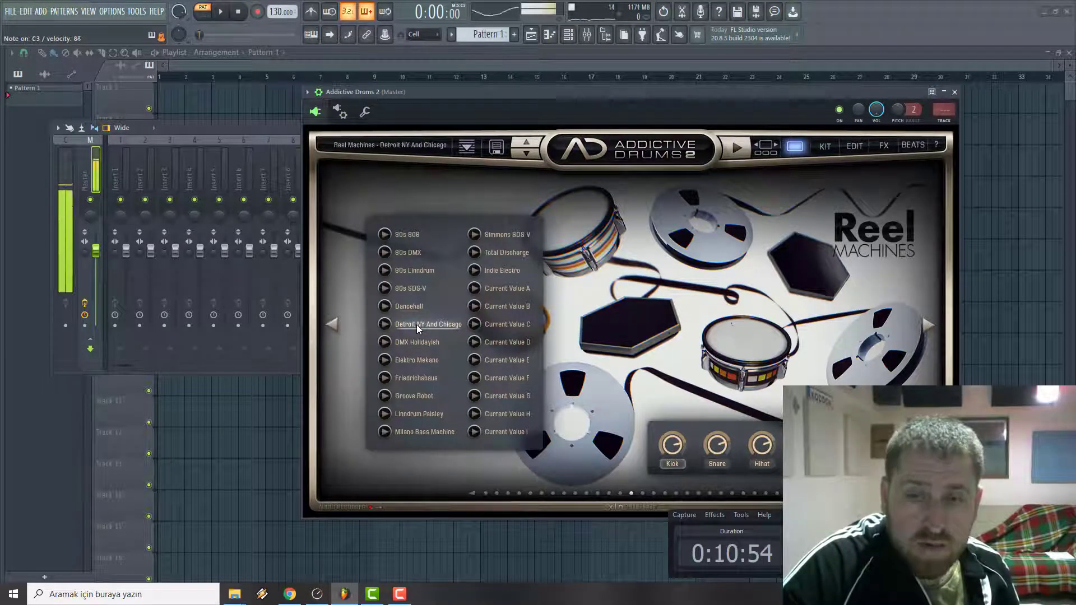
pyautogui.click(413, 346)
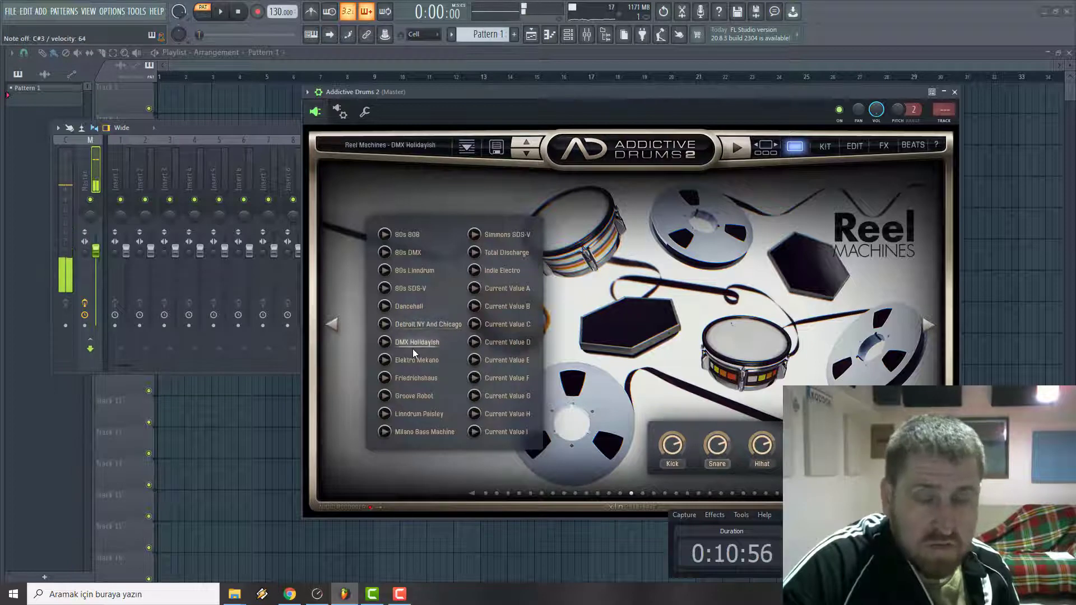
pyautogui.click(436, 361)
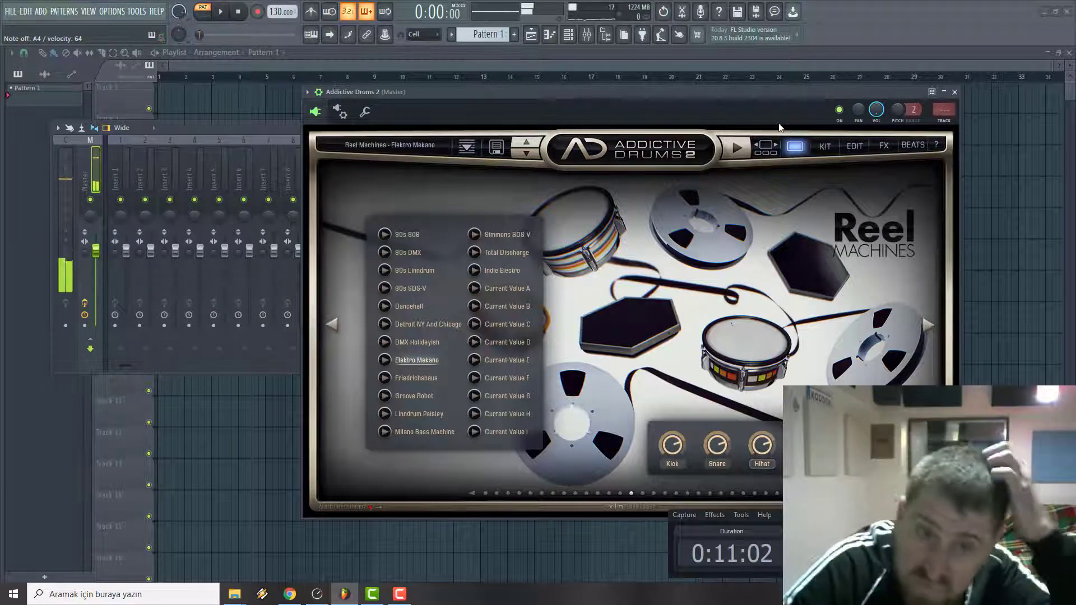
# - Open the Flexi 3 channel for editing and replace its kit piece with the extra Clap, 4 people
pyautogui.click(766, 148)
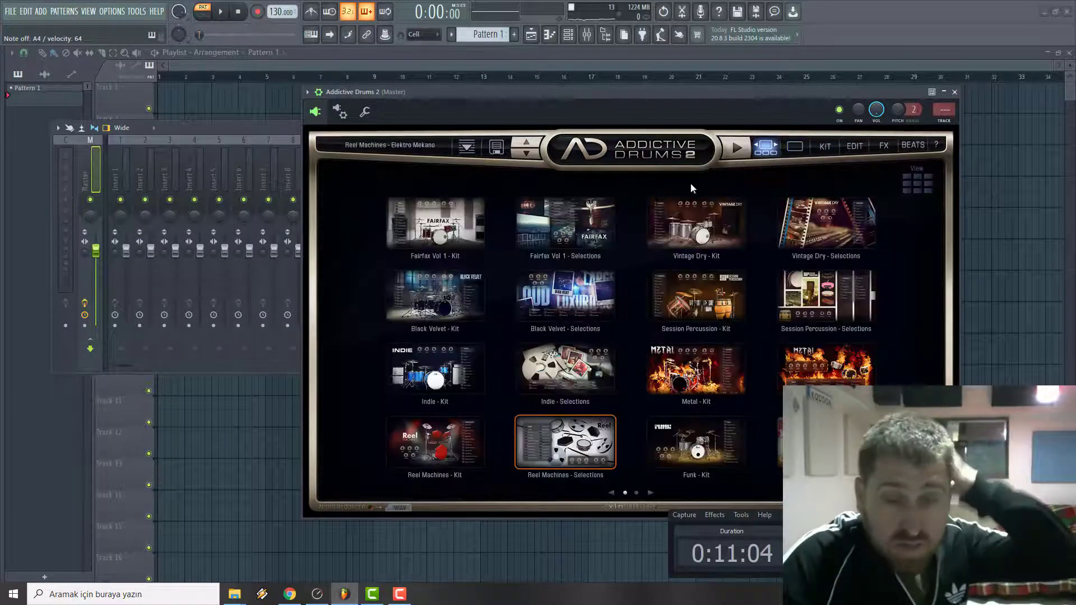
pyautogui.click(826, 146)
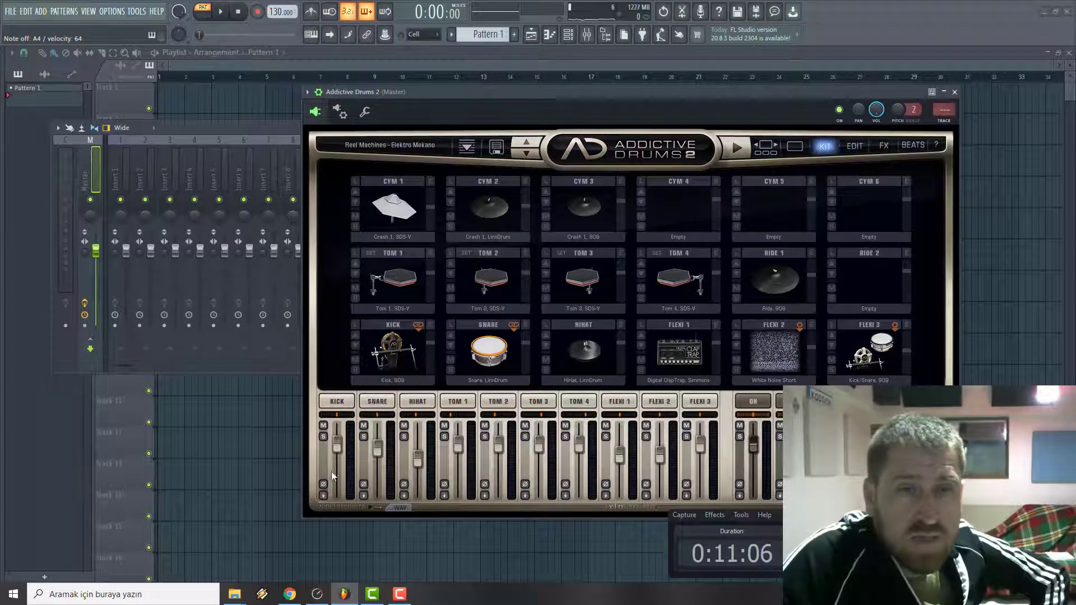
pyautogui.click(462, 402)
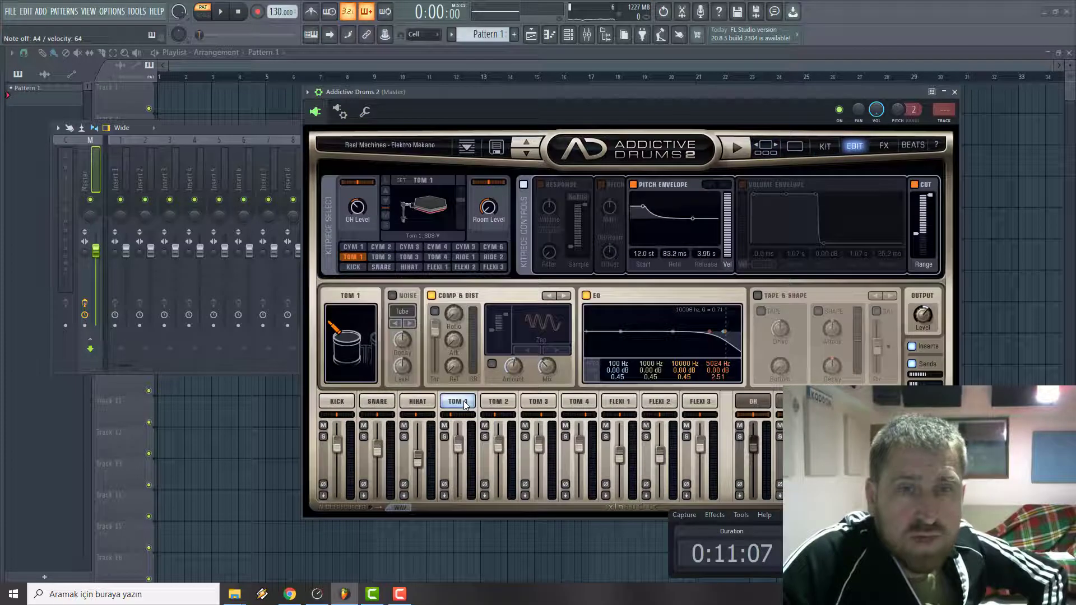
pyautogui.click(608, 403)
pyautogui.click(684, 403)
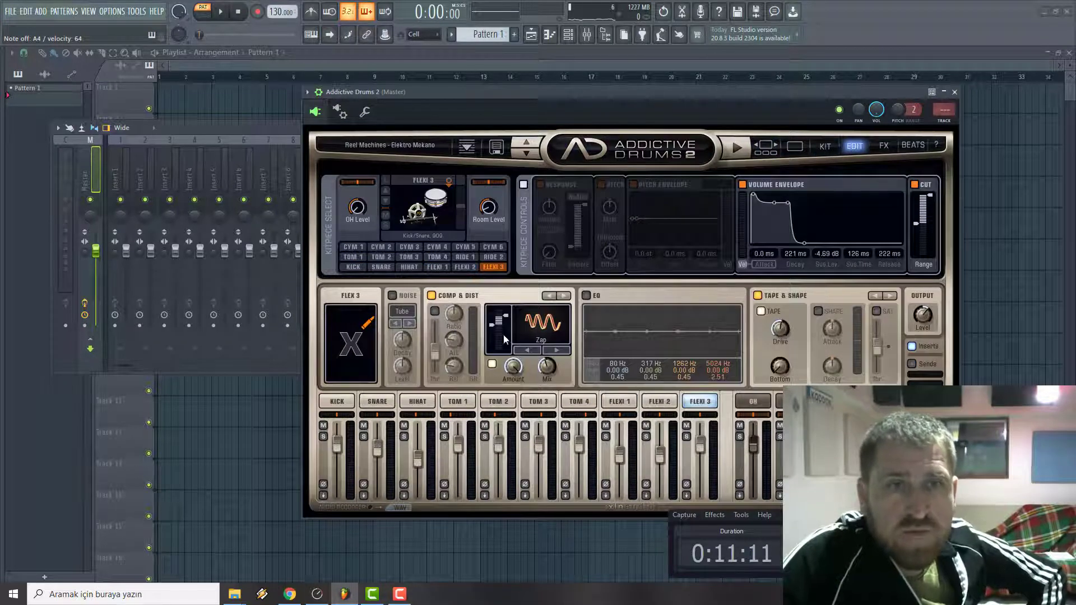
pyautogui.click(422, 234)
pyautogui.moveTo(432, 301)
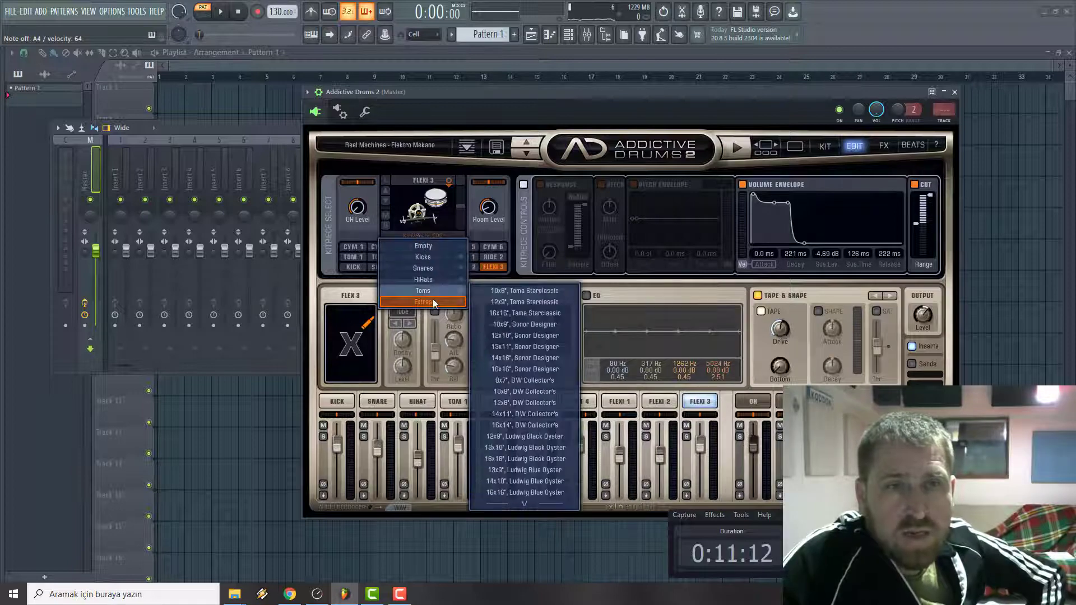
pyautogui.moveTo(507, 301)
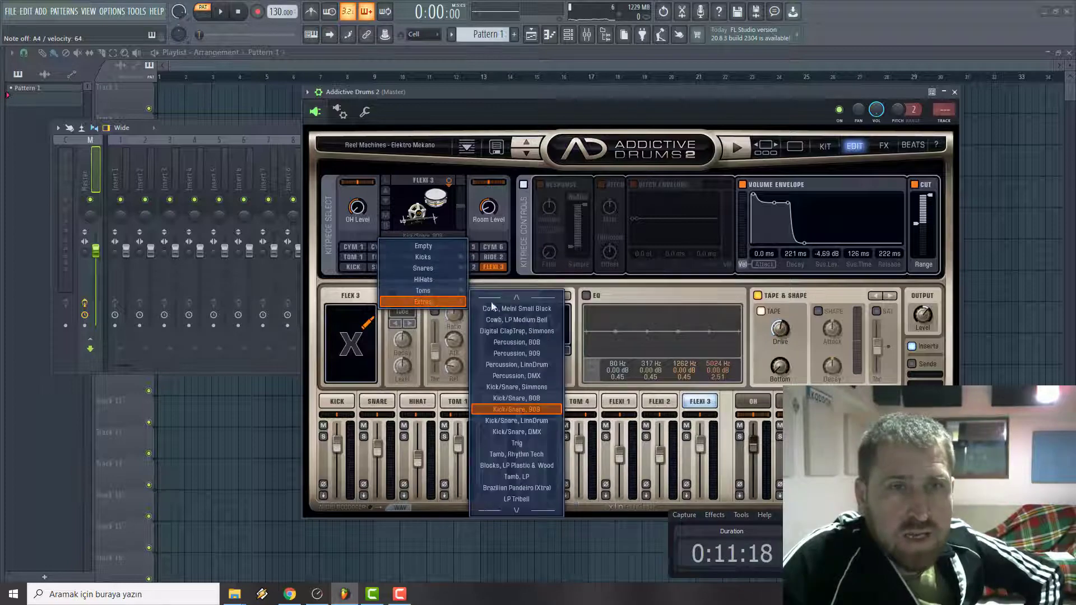
pyautogui.scroll(-5, 530, 392)
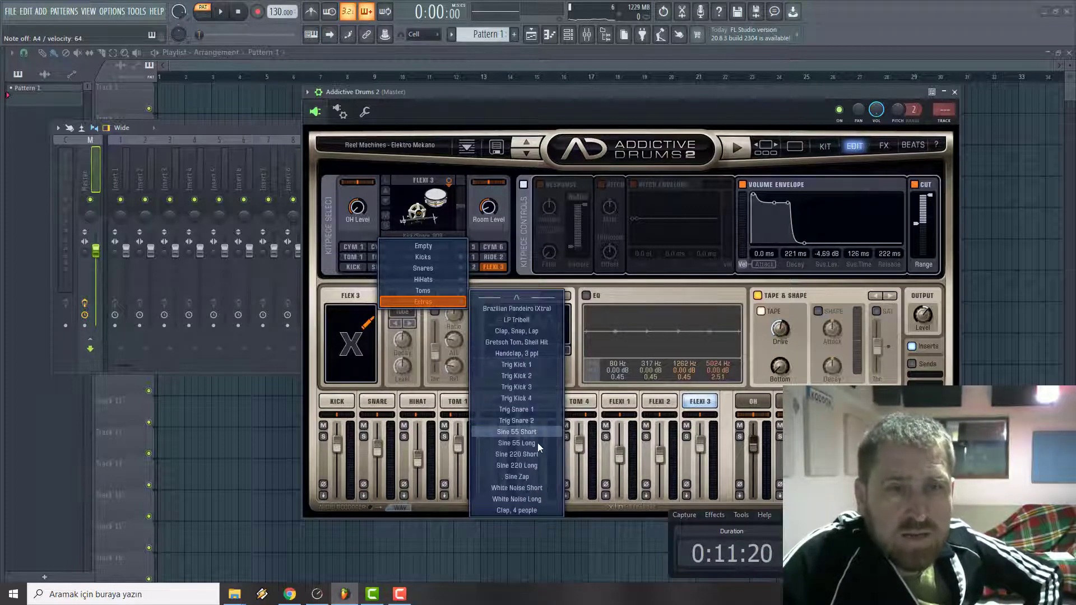
pyautogui.click(513, 510)
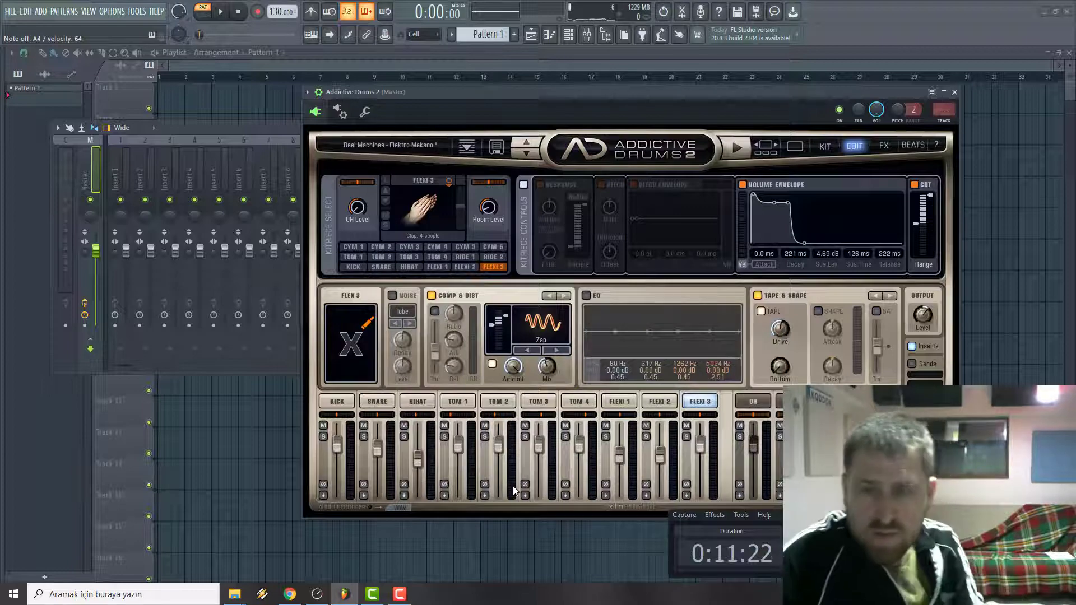
pyautogui.click(700, 401)
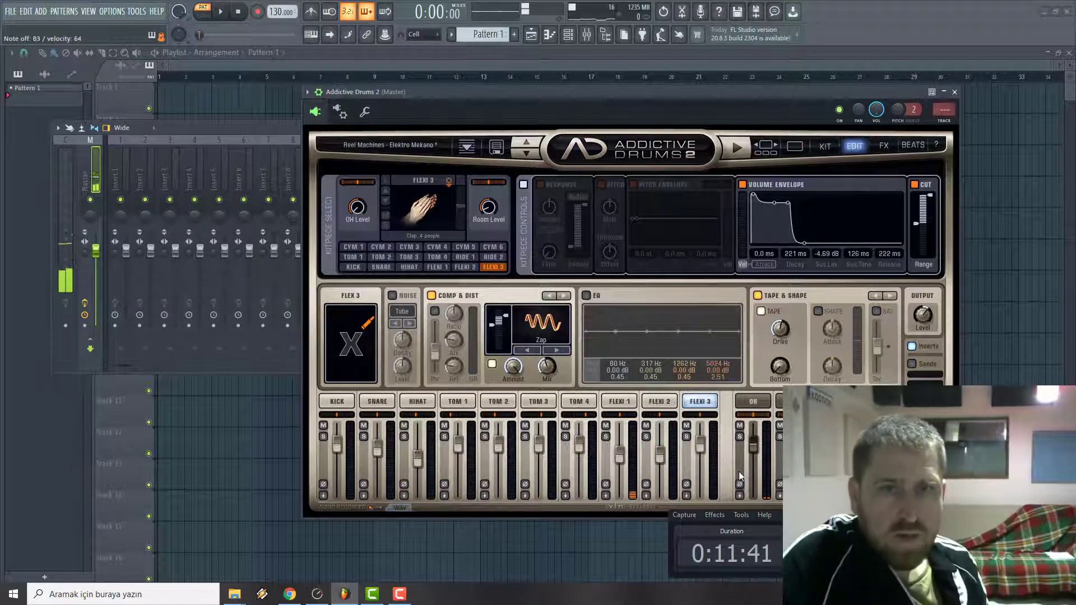
# - Replace the Flexi 1 kit piece with the Ludwig Double Brass tambourine from the extras
pyautogui.click(620, 401)
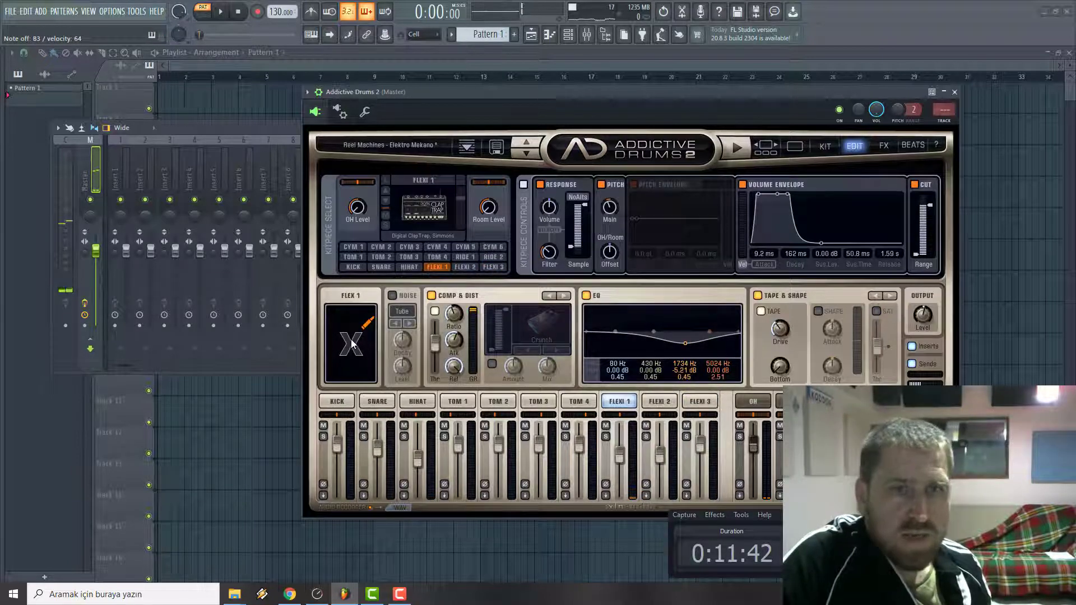
pyautogui.click(423, 236)
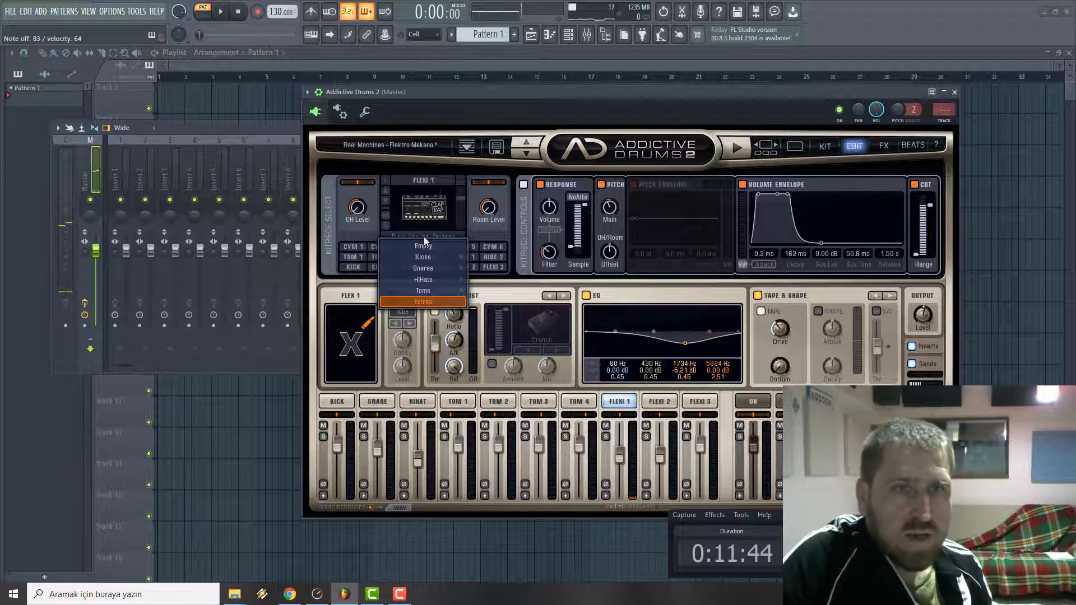
pyautogui.moveTo(428, 298)
pyautogui.click(517, 309)
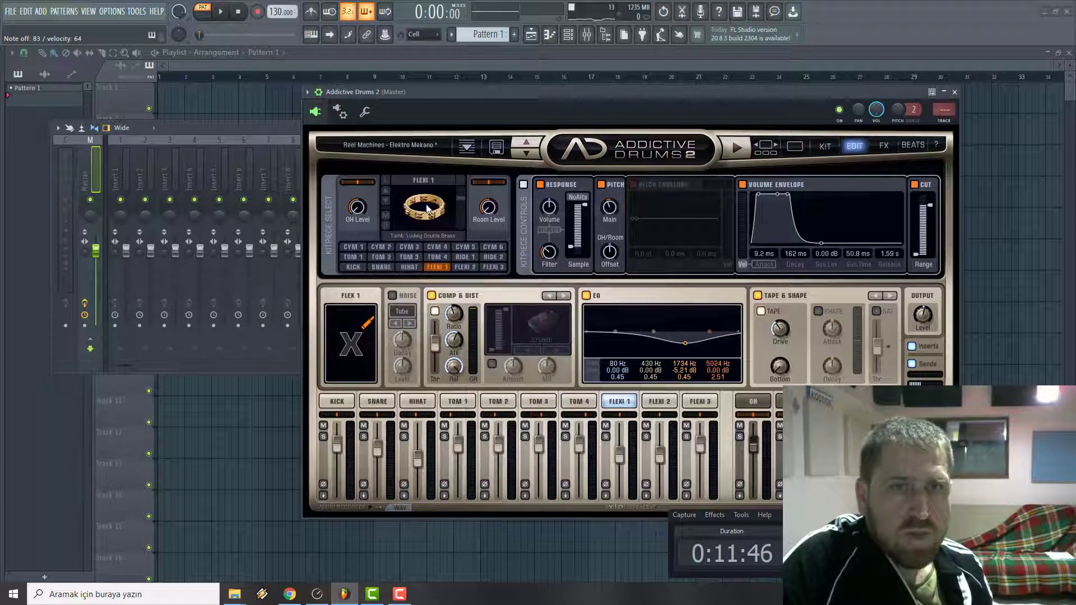
# - Step Flexi 1 forward through the Meinl tambourines and cowbells to Percussion, LinnDrum while playing each sound
pyautogui.click(385, 203)
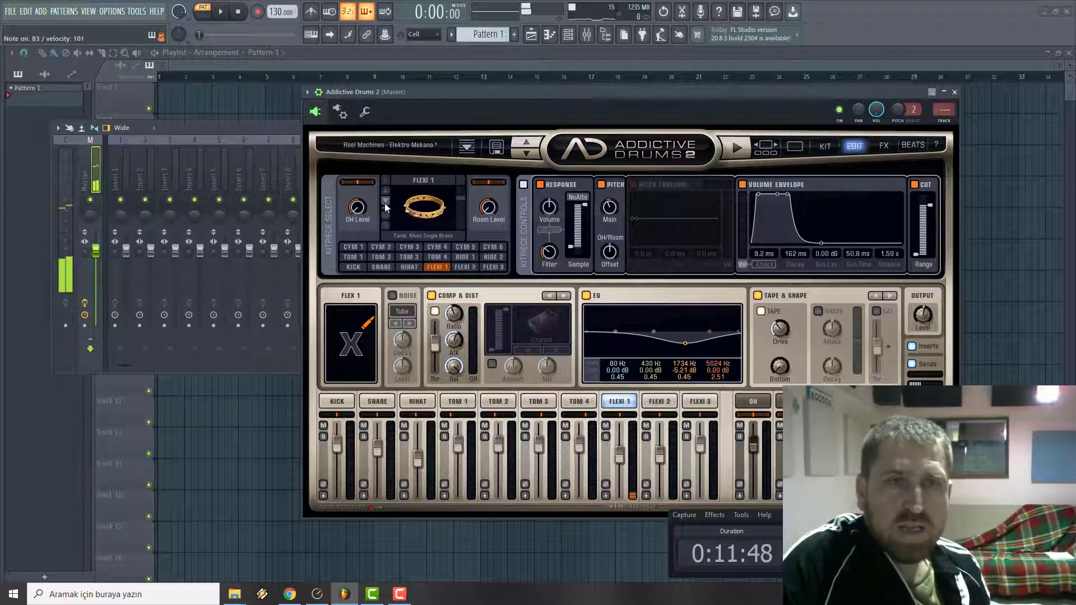
pyautogui.click(385, 203)
pyautogui.click(385, 203)
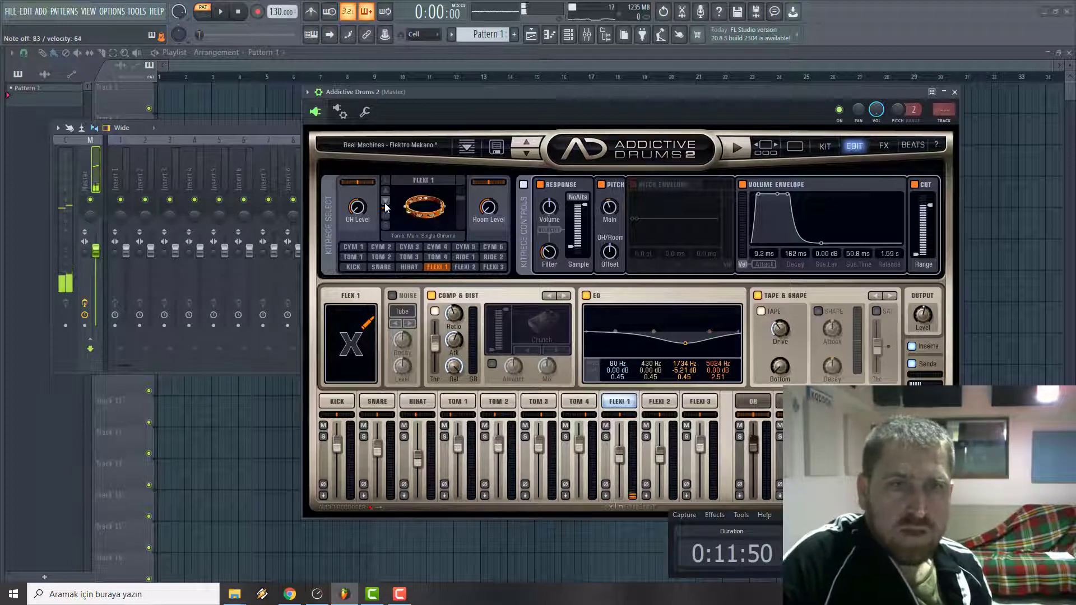
pyautogui.click(385, 202)
pyautogui.click(385, 203)
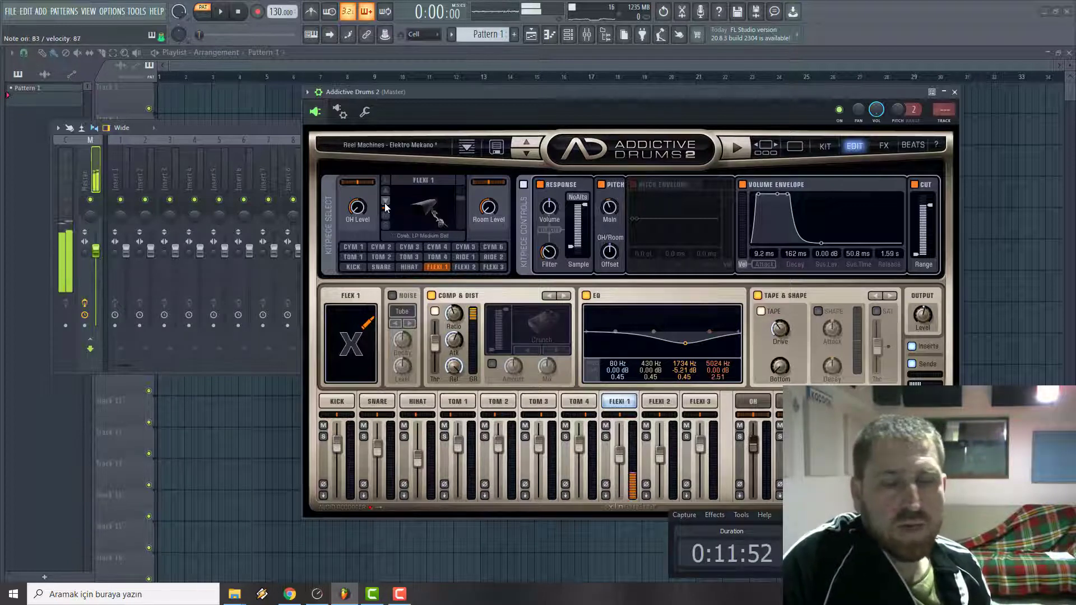
pyautogui.click(385, 203)
pyautogui.click(385, 203)
pyautogui.click(385, 202)
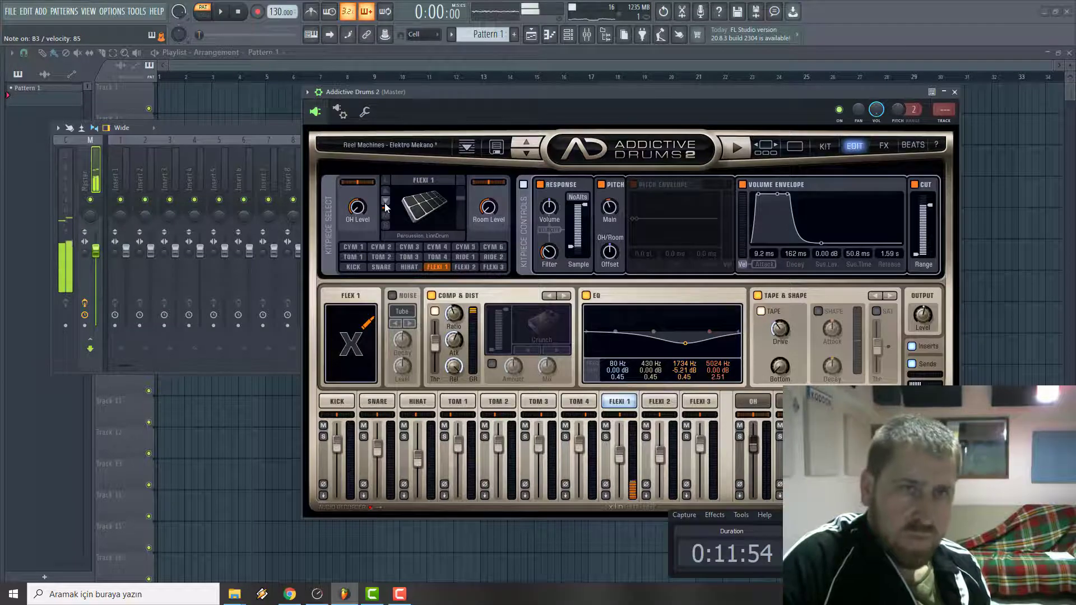
# - Step Flexi 1 onward through the Kick/Snare sounds to Blocks, LP Plastic & Wood, auditioning each one
pyautogui.click(385, 206)
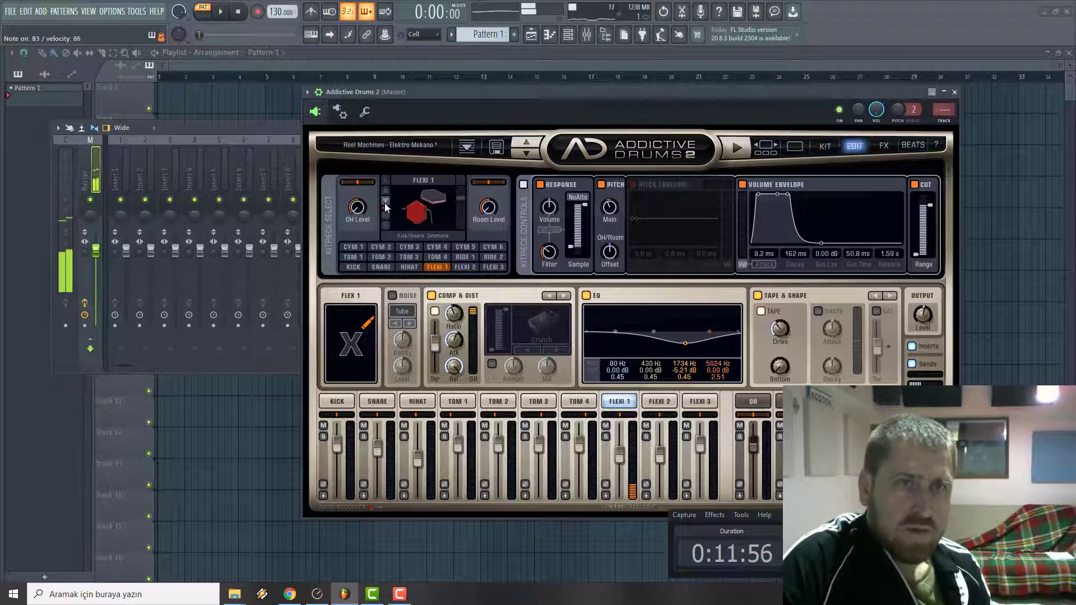
pyautogui.click(385, 205)
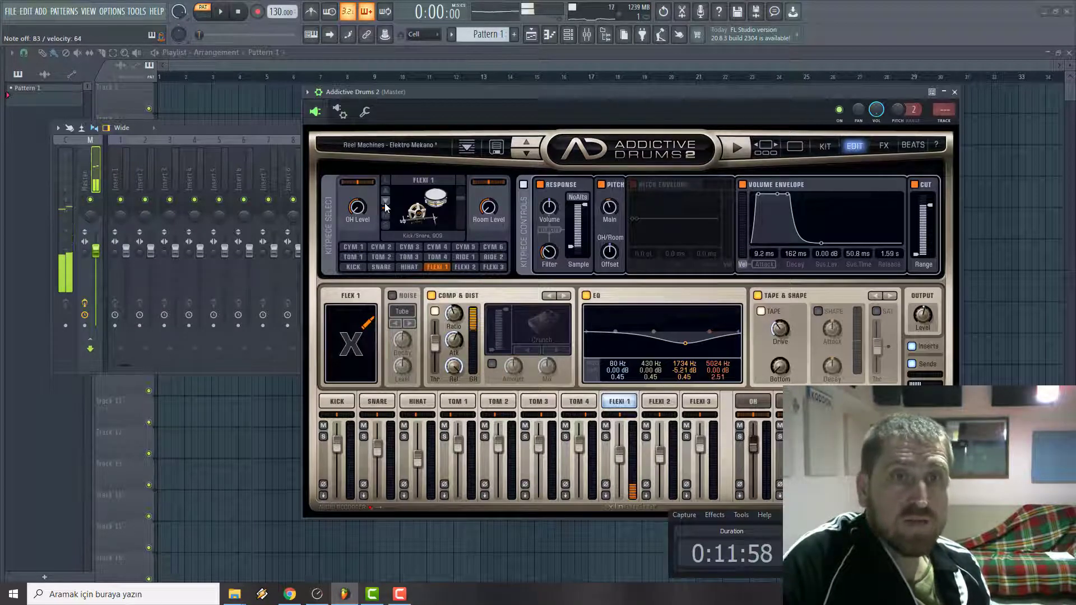
pyautogui.click(385, 206)
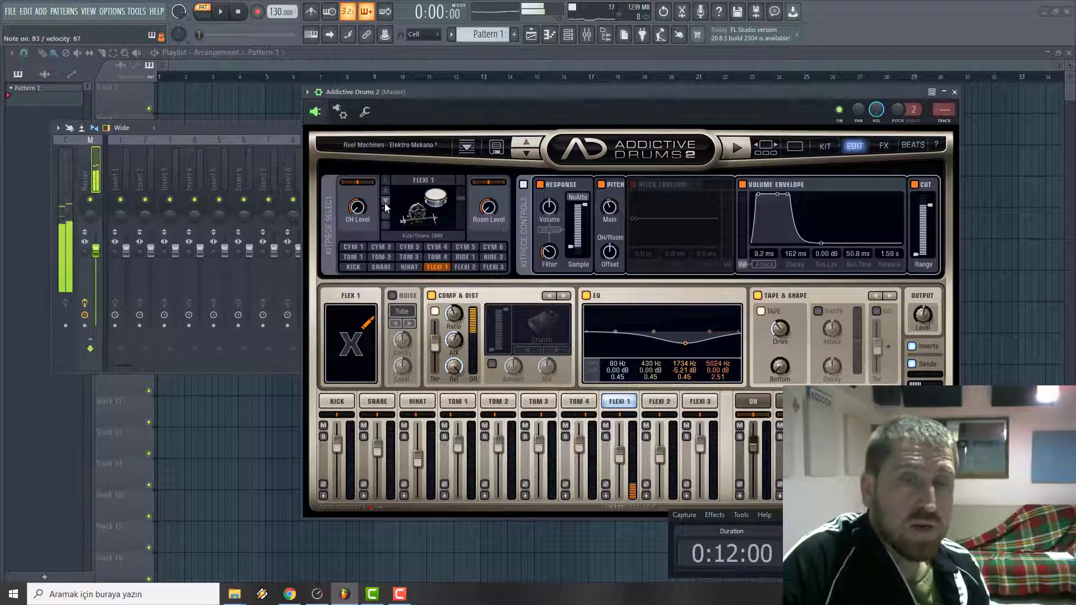
pyautogui.click(385, 207)
pyautogui.click(386, 208)
pyautogui.click(385, 207)
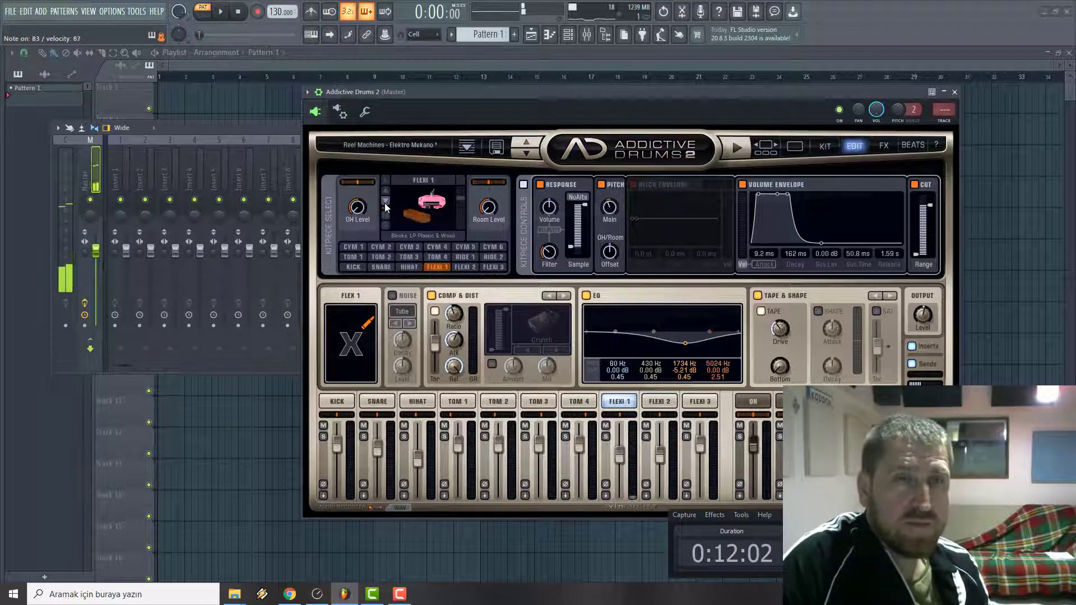
# - Continue auditioning Flexi 1 extras past LP Tribell, Clap, Snap, Lap and Trig Kick 1 to Trig Kick 4
pyautogui.click(385, 207)
pyautogui.click(385, 207)
pyautogui.click(385, 207)
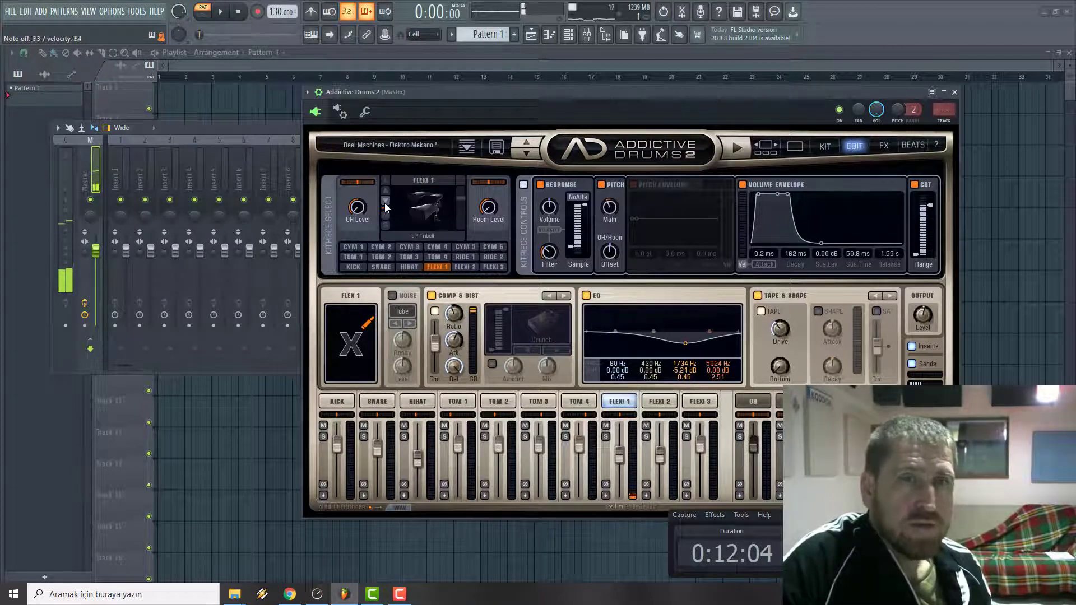
pyautogui.click(385, 207)
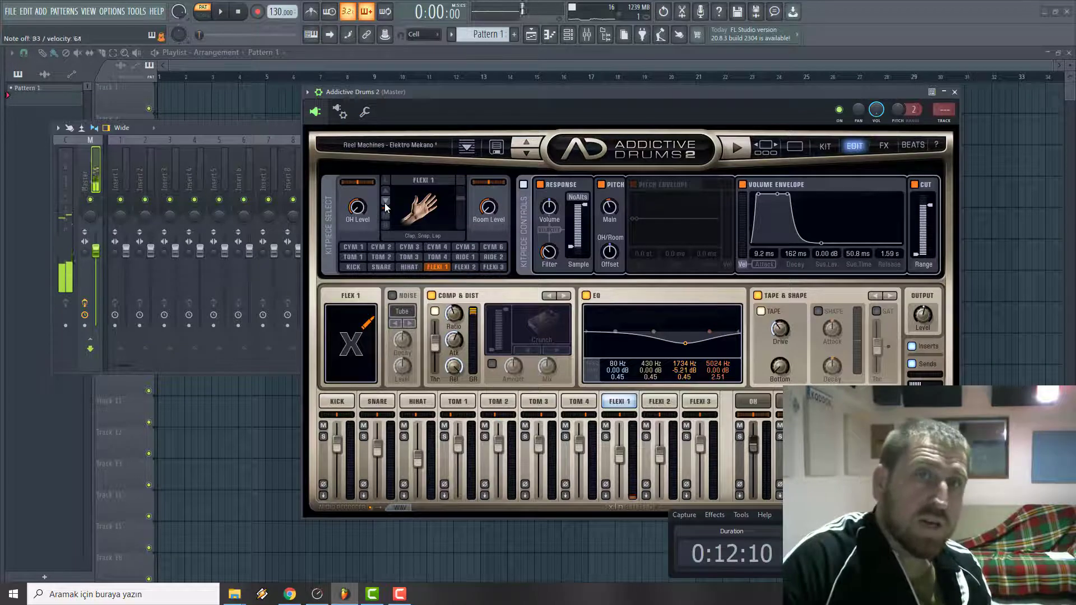
pyautogui.click(385, 207)
pyautogui.click(385, 207)
pyautogui.click(386, 207)
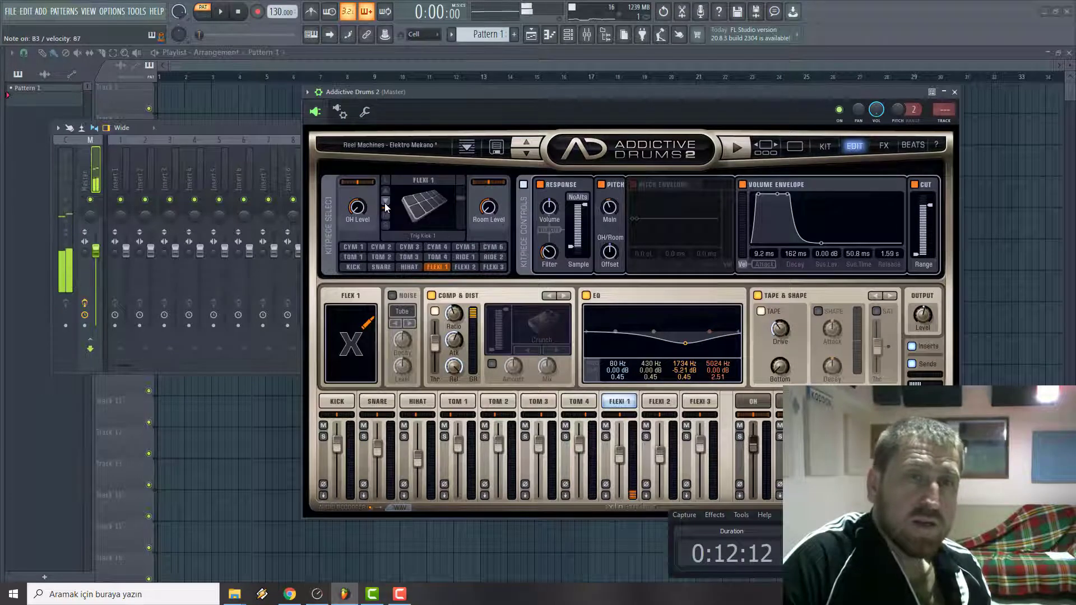
pyautogui.click(385, 207)
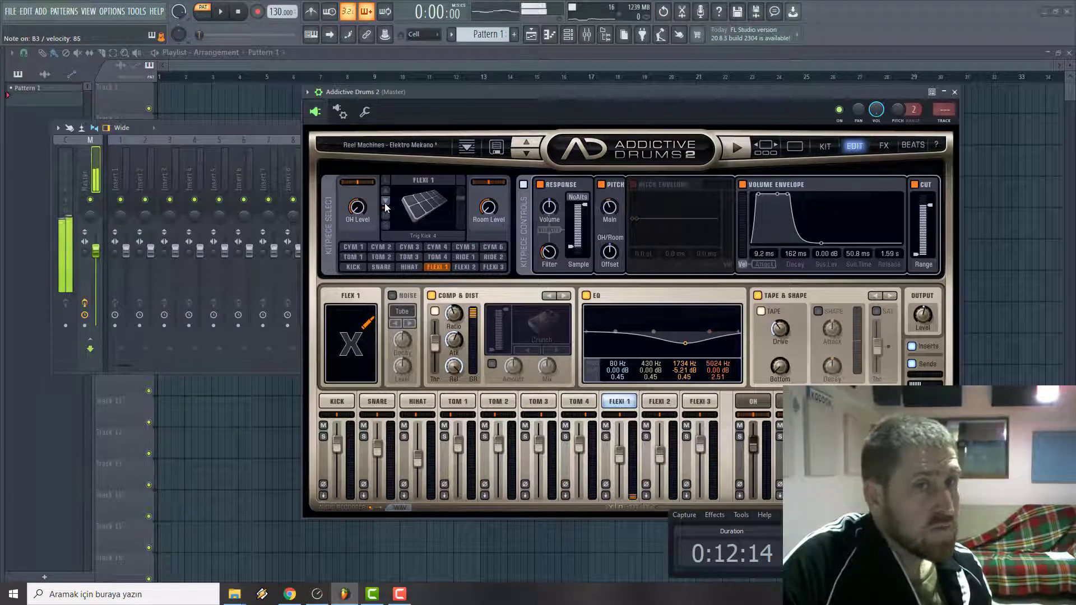
# - Step Flexi 1 through Sine 55 Short and Sine 55 Long while playing the sounds, settling on Sine 55 Long
pyautogui.click(386, 208)
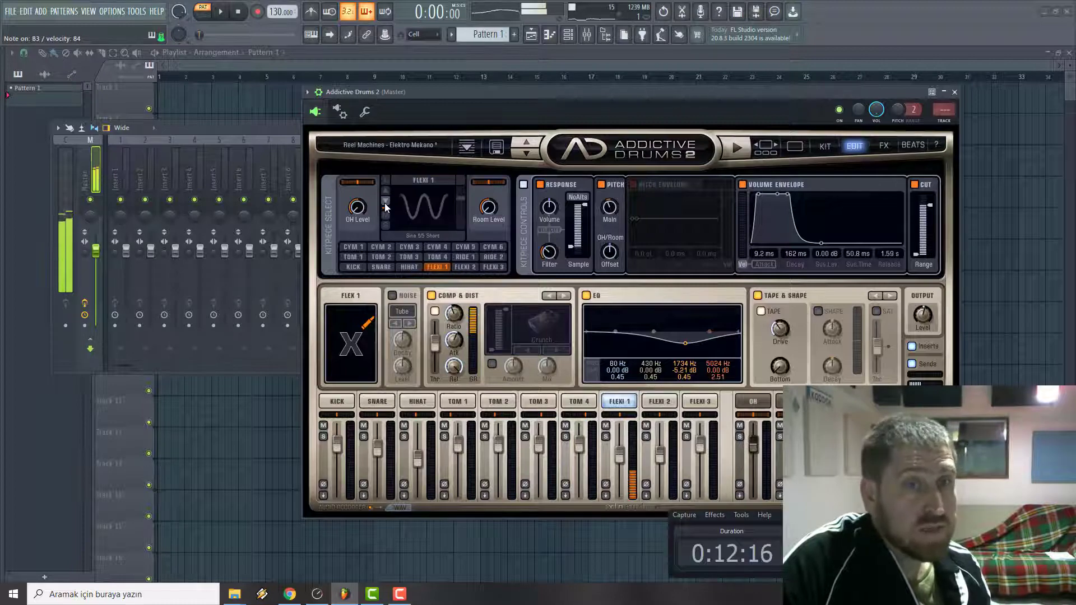
pyautogui.click(386, 207)
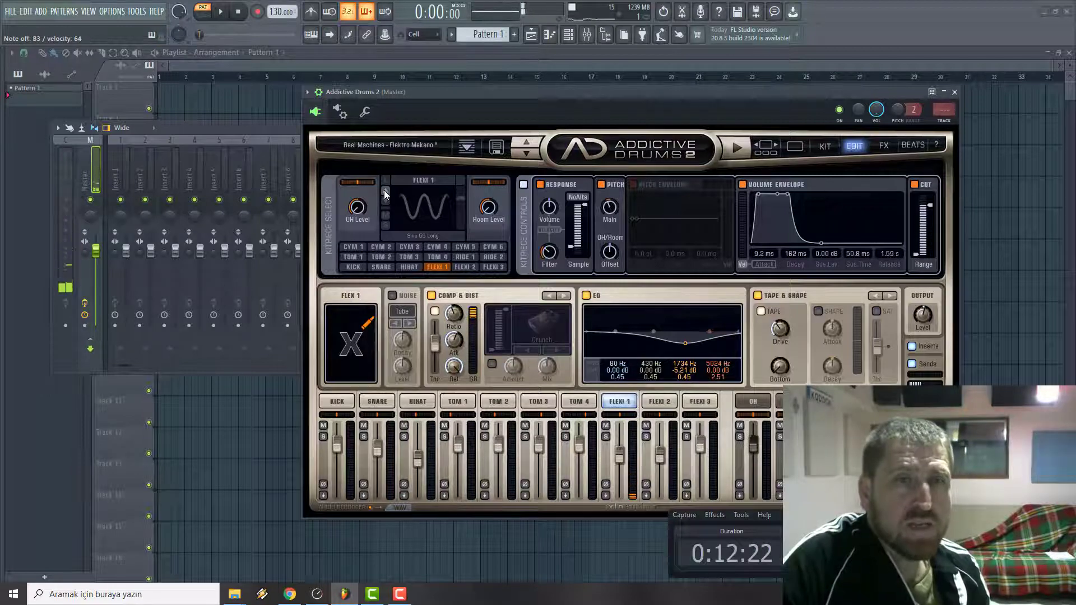
pyautogui.click(386, 194)
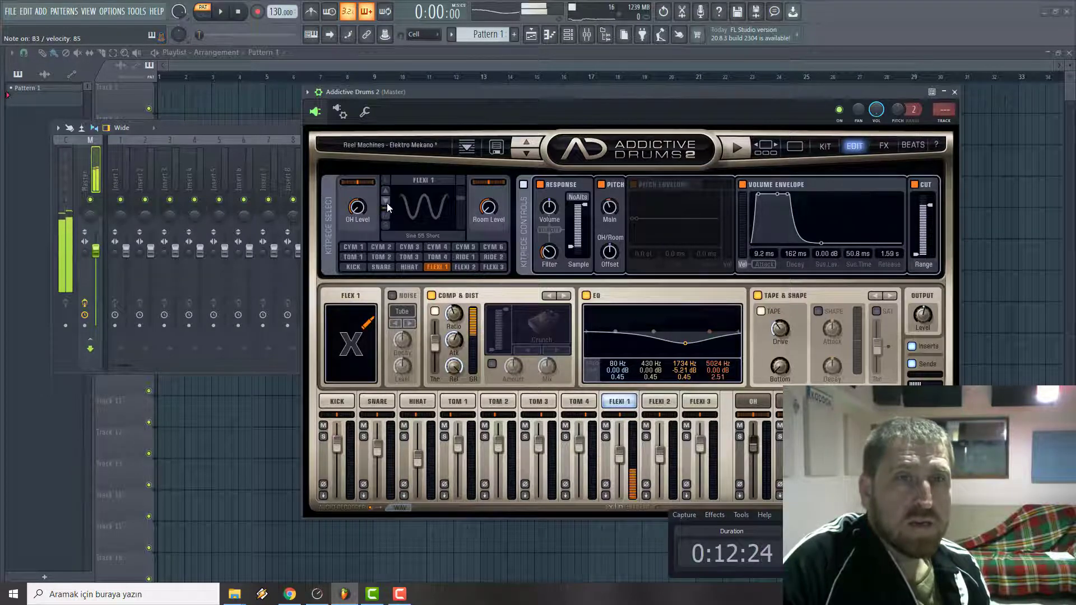
pyautogui.click(386, 203)
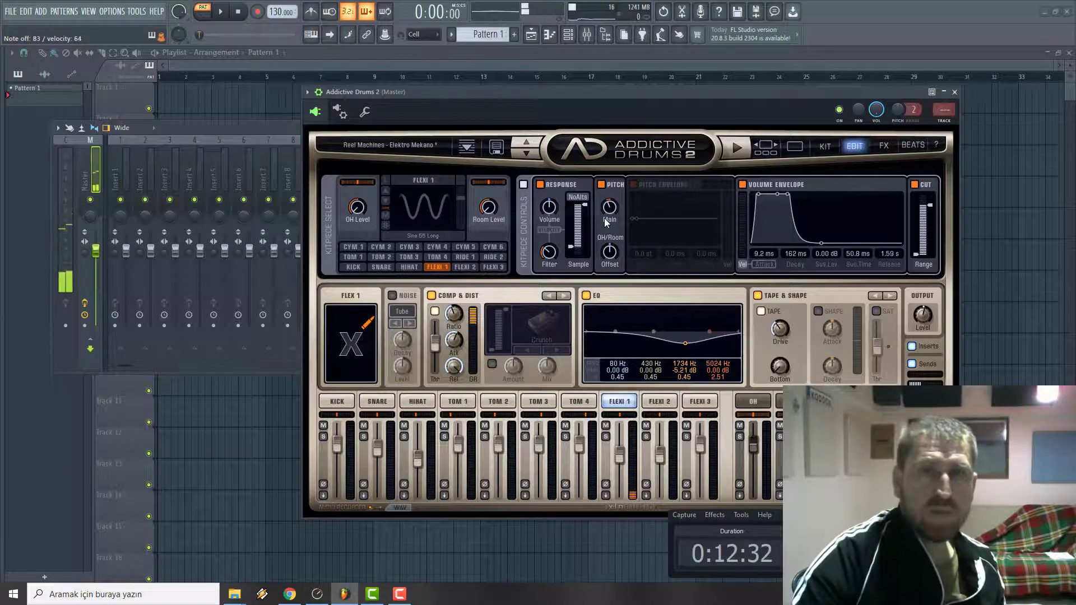
# - Lower the main pitch of Flexi 1 and set its volume envelope release to 2.82 s
pyautogui.moveTo(609, 208); pyautogui.dragTo(604, 236)
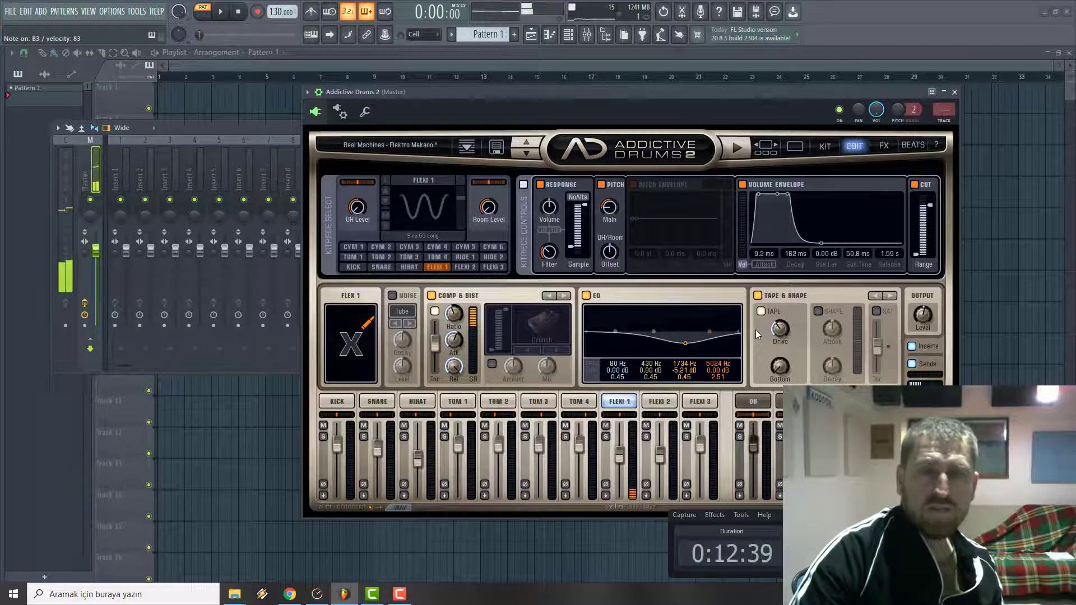
pyautogui.moveTo(823, 244); pyautogui.dragTo(916, 249)
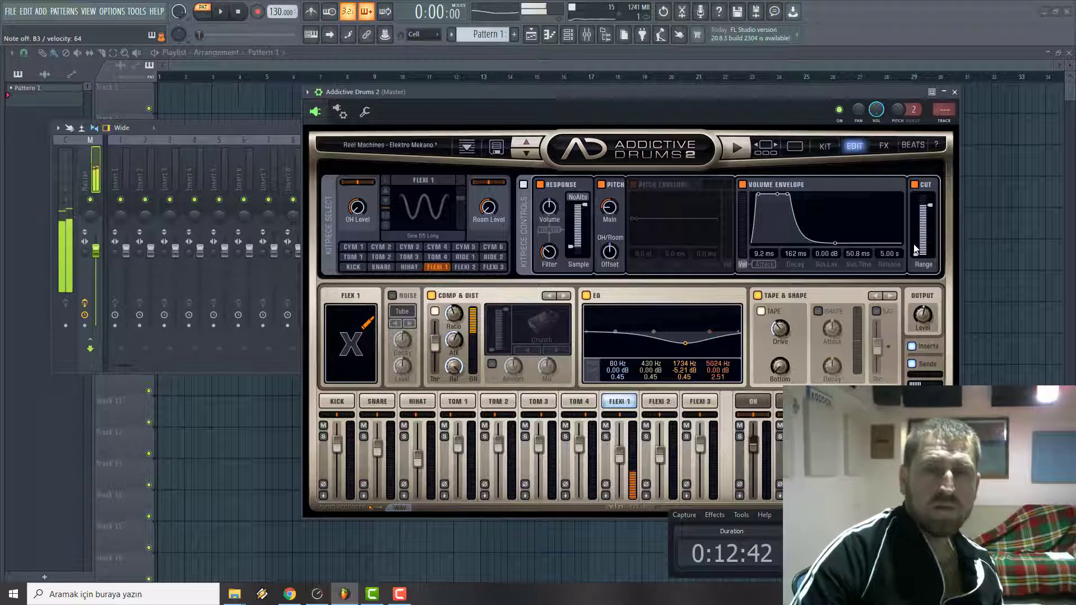
pyautogui.moveTo(831, 246); pyautogui.dragTo(779, 241)
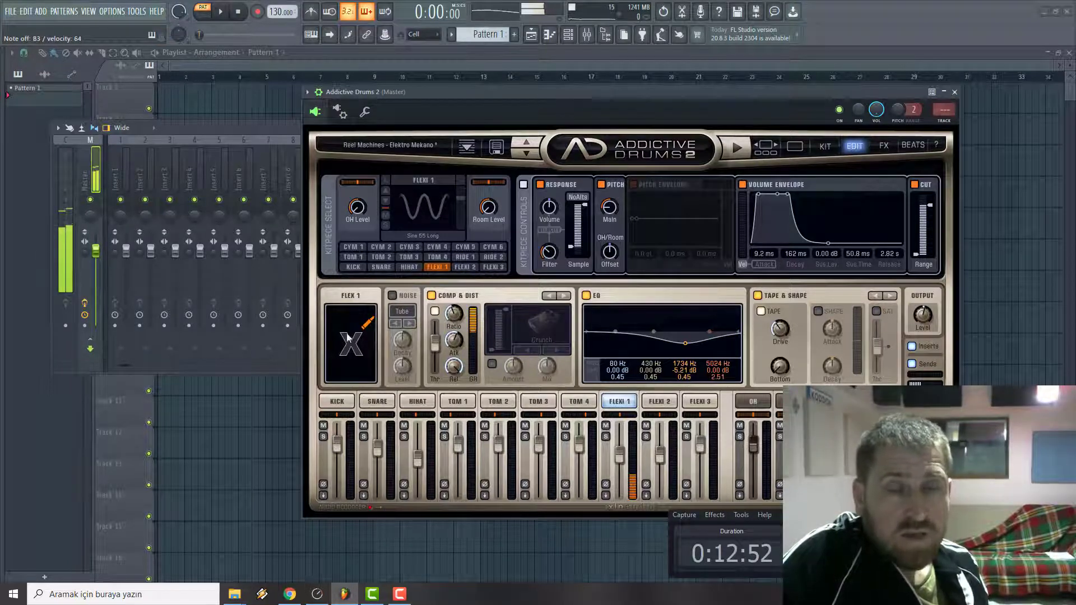
# - Compare the Flexi 1 sound with Comp & Dist bypassed and re-enabled
pyautogui.click(432, 296)
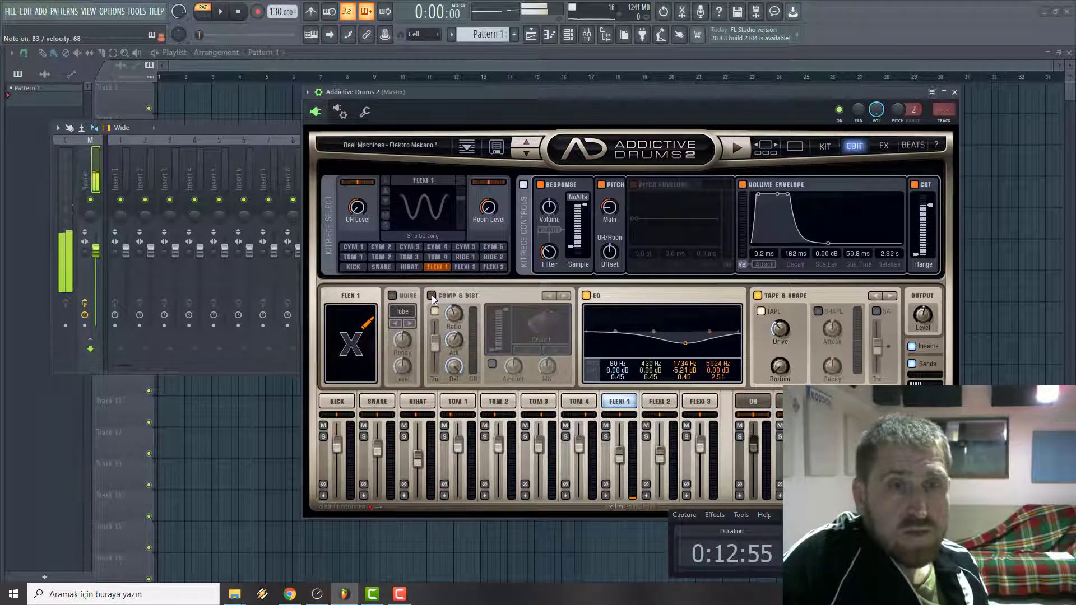
pyautogui.click(432, 296)
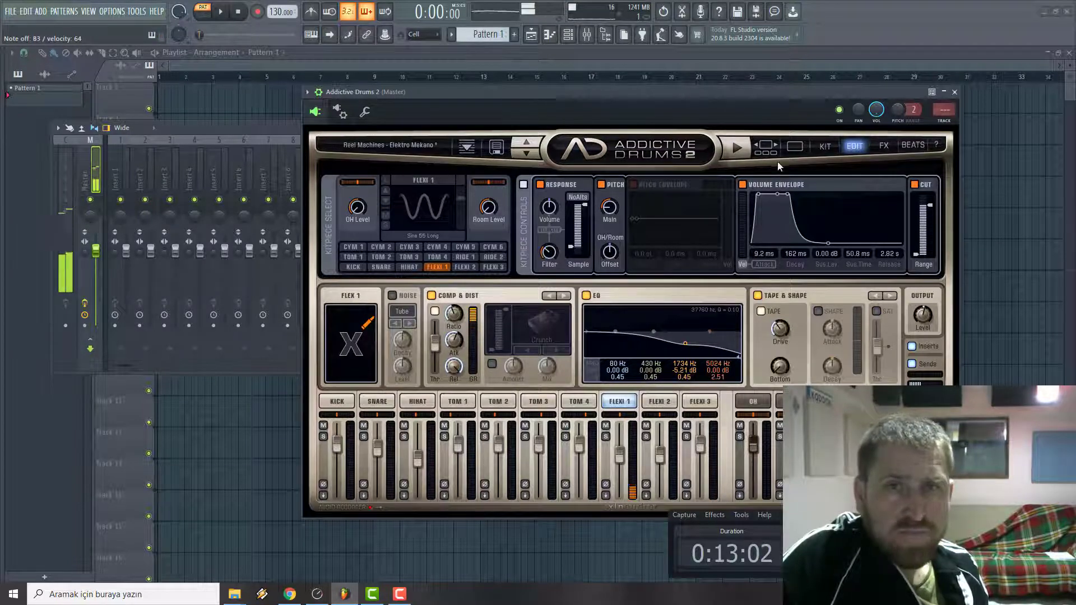
# - Audition the toms in the kit view and replace Tom 1 with the 14x14" Premier Gen-X
pyautogui.click(795, 148)
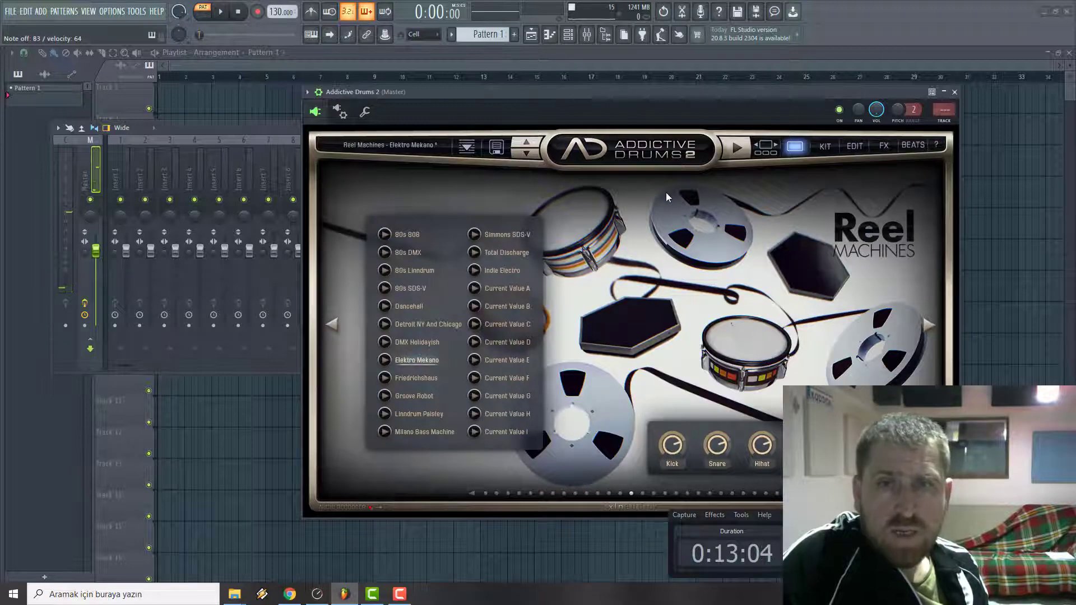
pyautogui.click(826, 146)
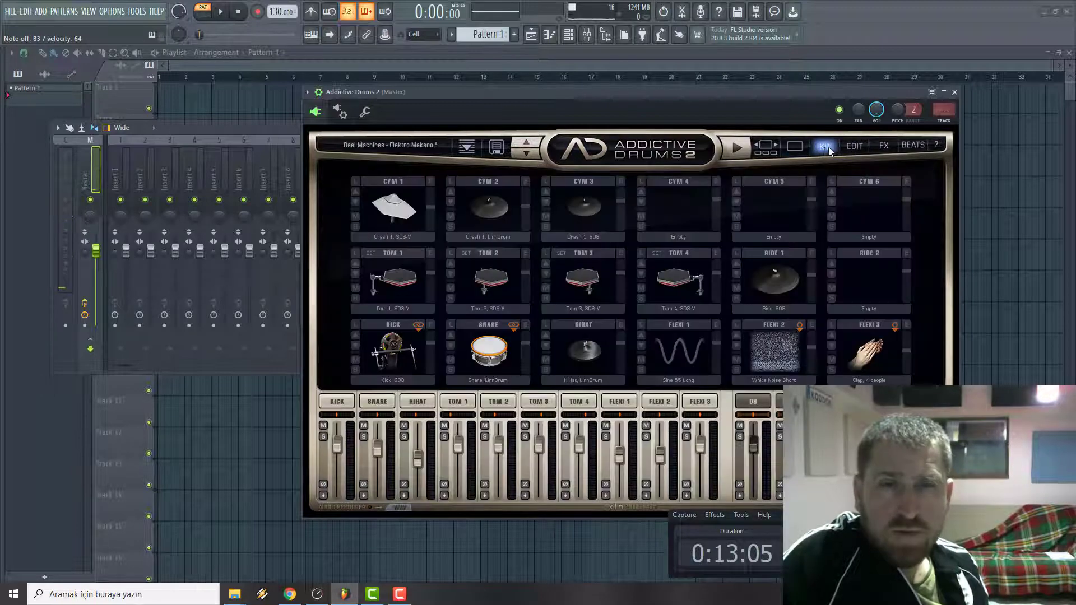
pyautogui.click(596, 284)
pyautogui.click(678, 280)
pyautogui.click(487, 280)
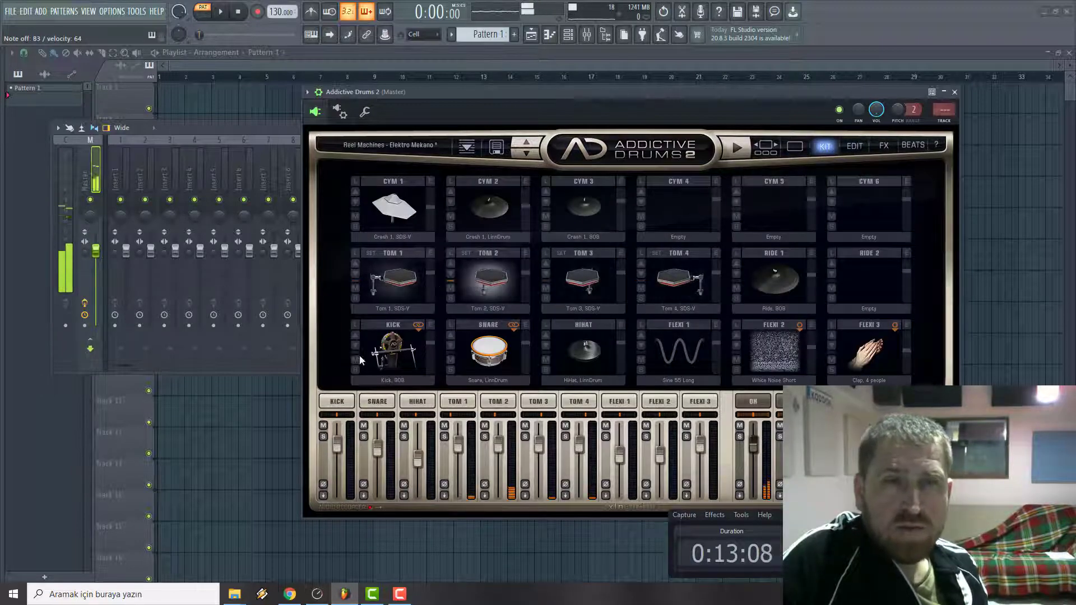
pyautogui.click(399, 310)
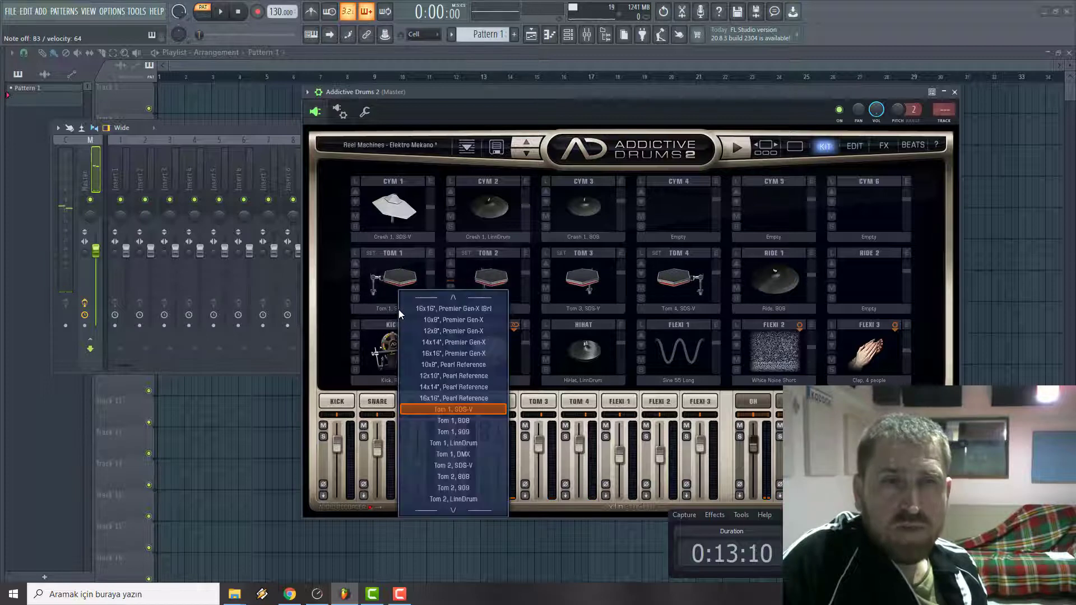
pyautogui.click(444, 340)
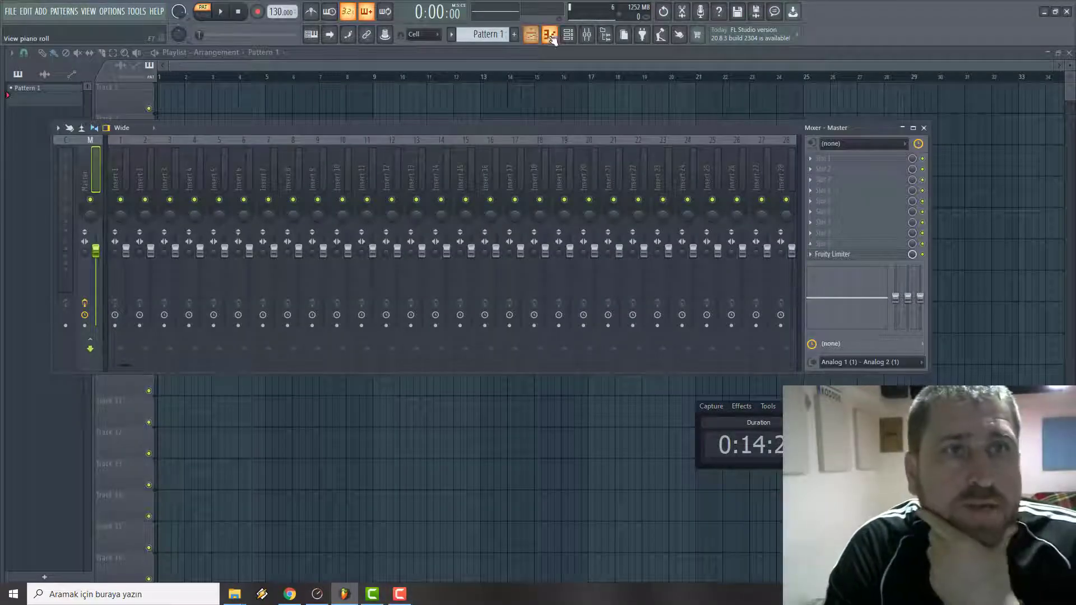
# - Reopen Addictive Drums 2 from the channel rack, show its Edit page and reposition its window
pyautogui.click(550, 35)
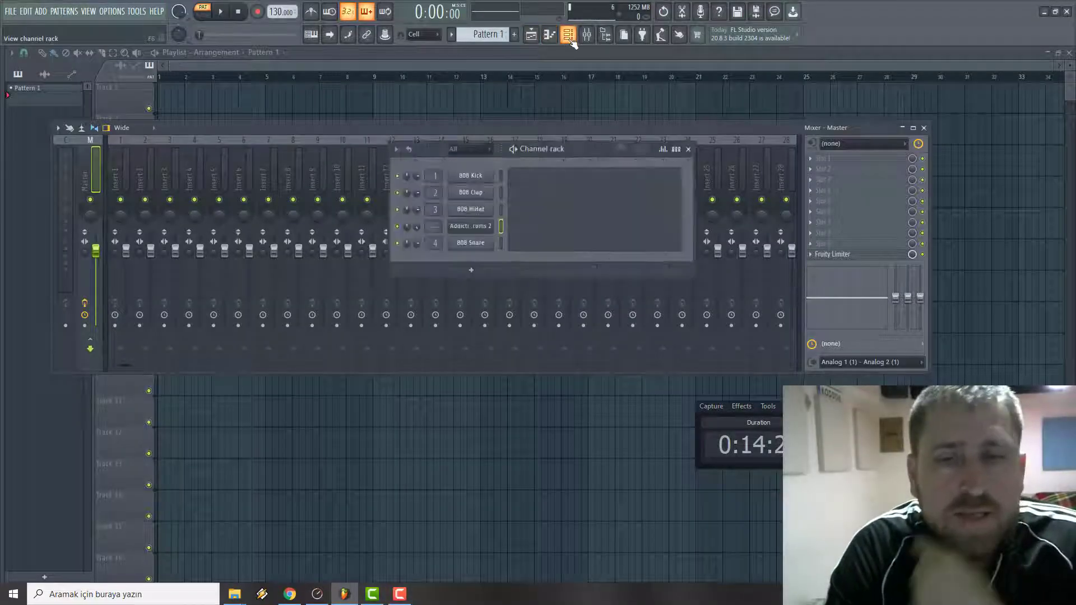
pyautogui.click(478, 229)
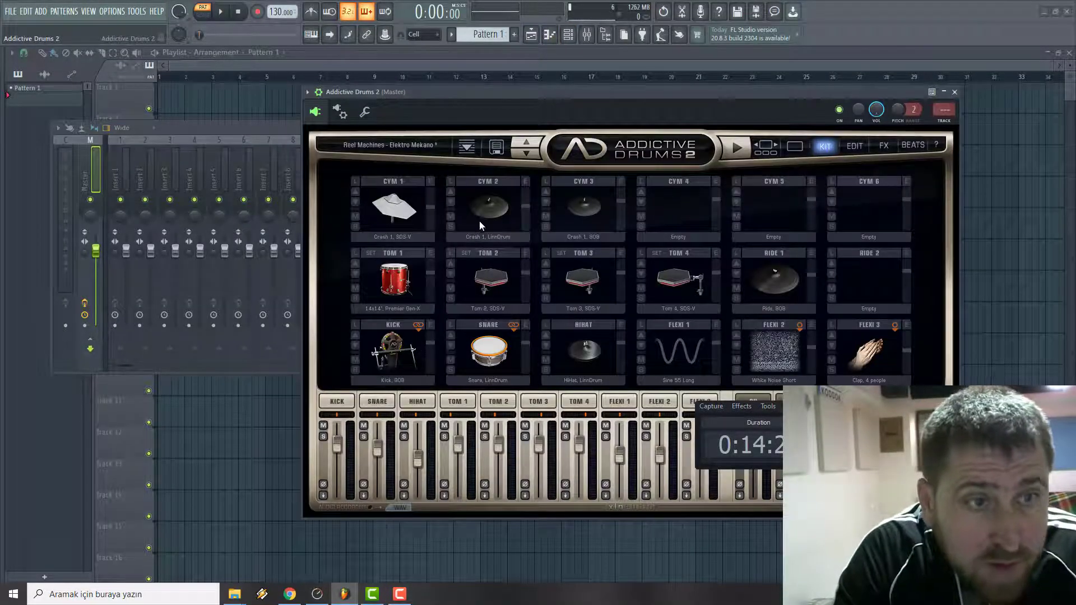
pyautogui.click(853, 147)
pyautogui.moveTo(748, 92); pyautogui.dragTo(630, 43)
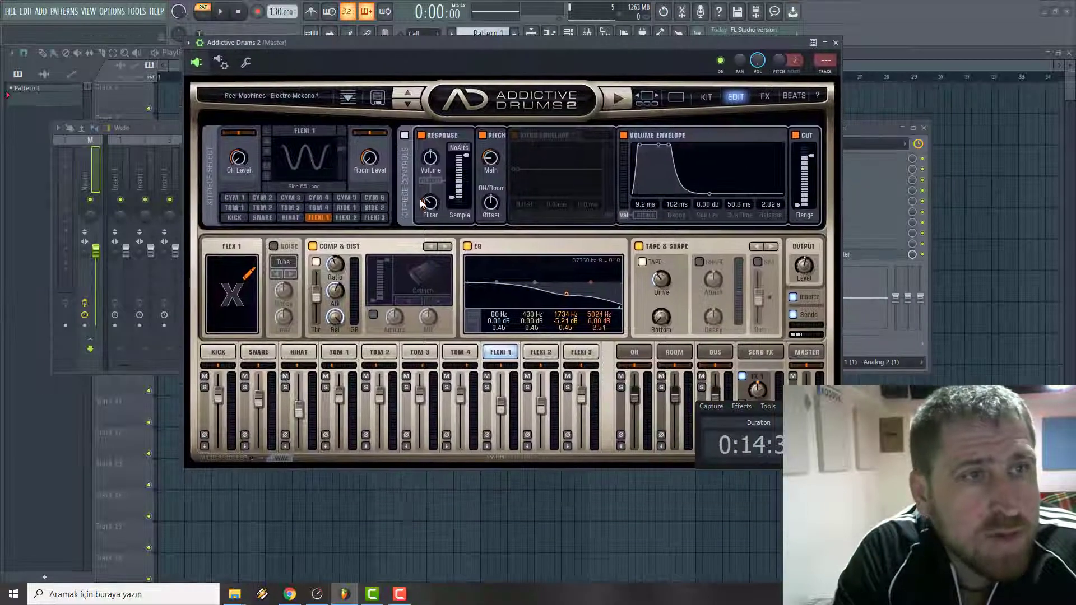
# - On the Flexi 1 channel, reduce the compressor's release time and lower its threshold while playing the sound
pyautogui.click(506, 353)
pyautogui.click(507, 353)
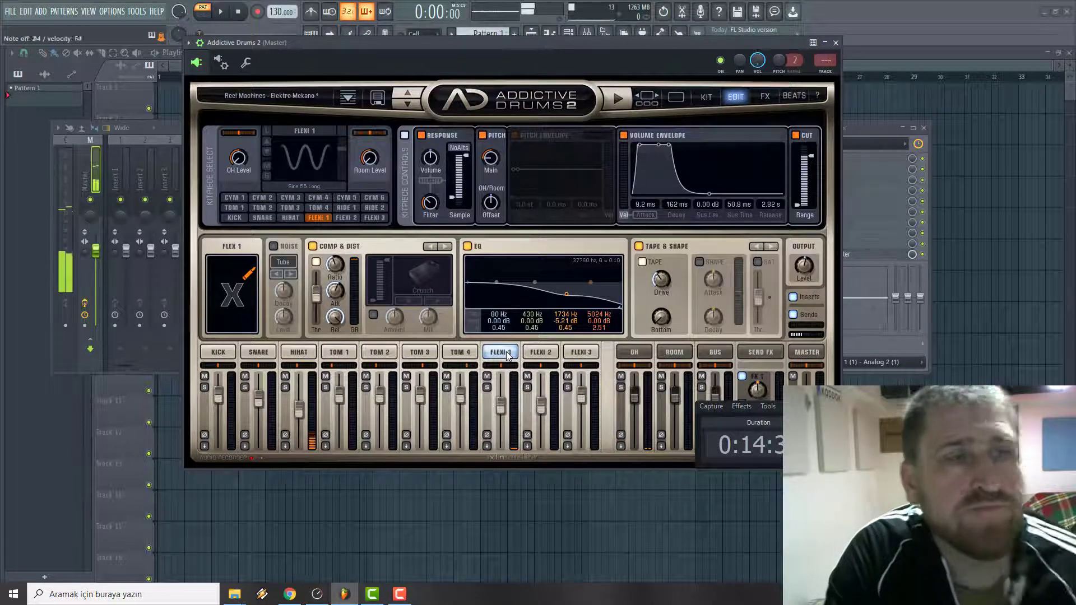
pyautogui.click(507, 353)
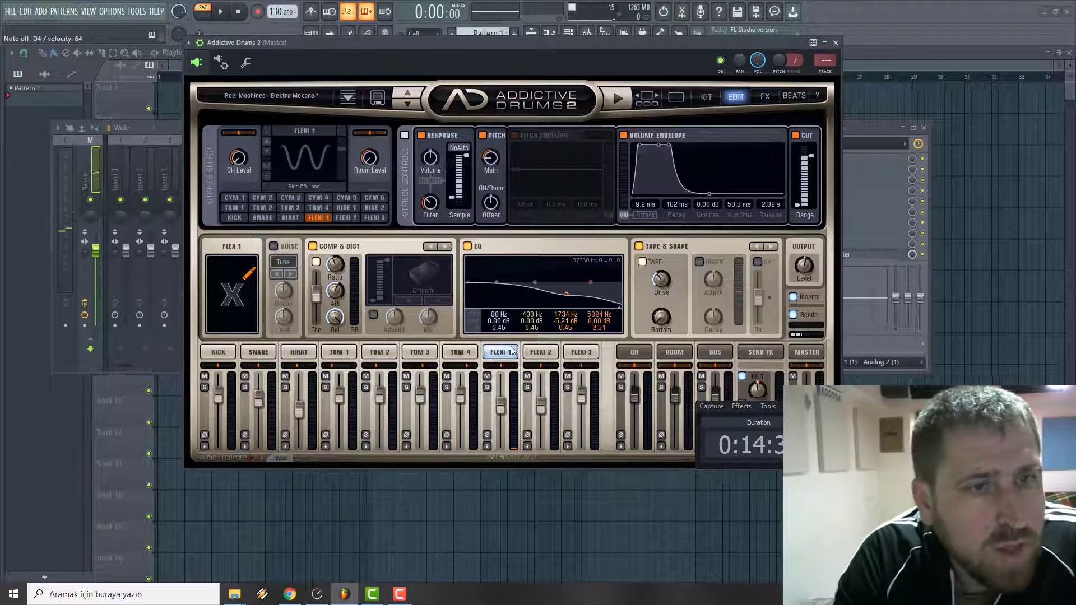
pyautogui.click(460, 353)
pyautogui.click(487, 355)
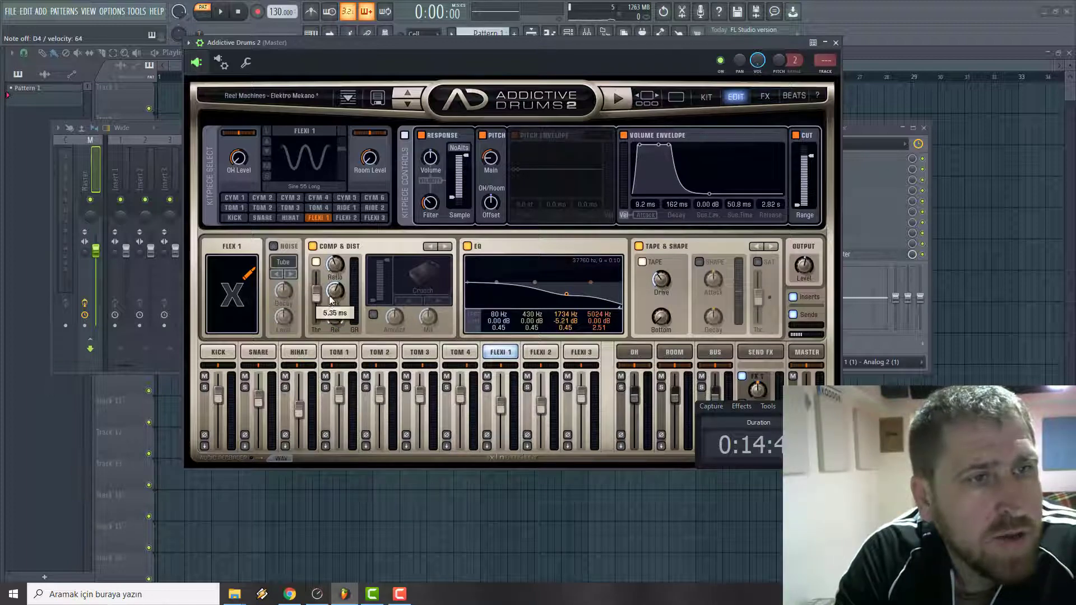
pyautogui.moveTo(331, 315)
pyautogui.moveTo(333, 314)
pyautogui.mouseDown()
pyautogui.moveTo(342, 332)
pyautogui.moveTo(343, 323)
pyautogui.moveTo(340, 309)
pyautogui.moveTo(335, 335)
pyautogui.mouseUp()
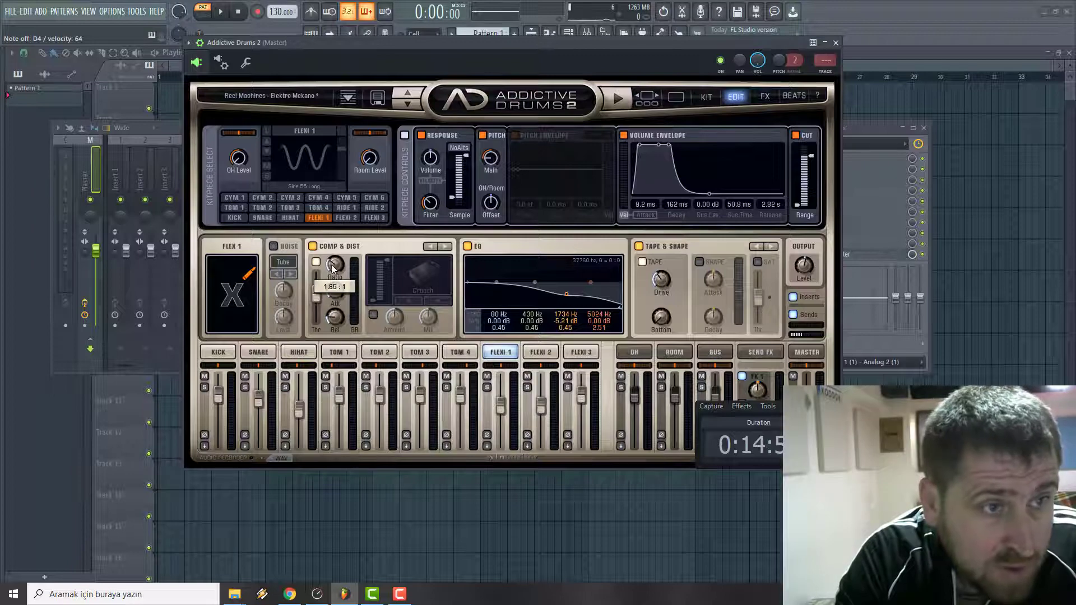
pyautogui.moveTo(319, 299); pyautogui.dragTo(322, 303)
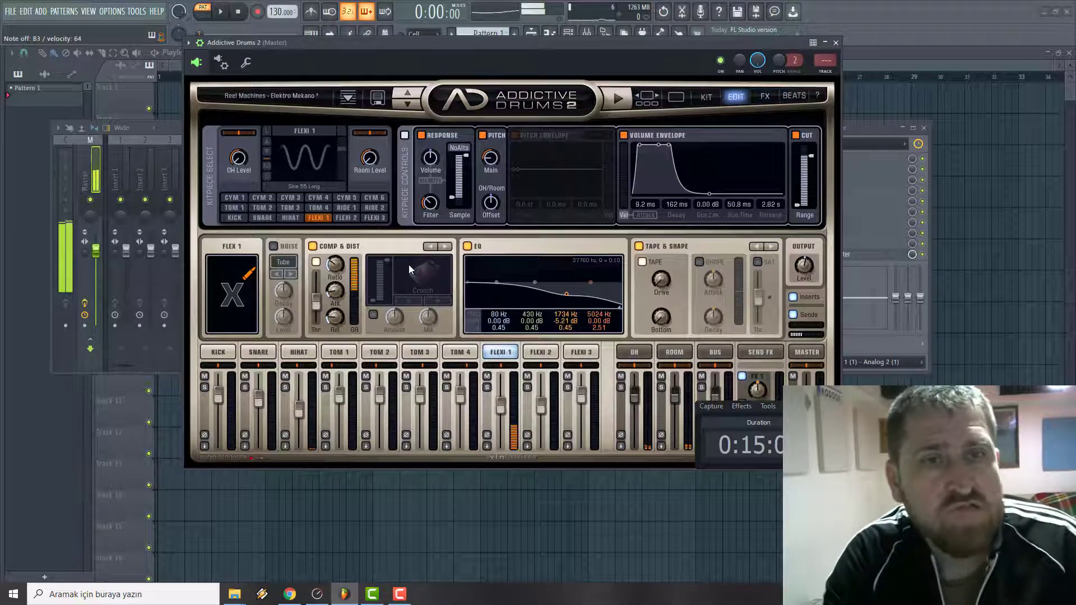
# - Try the Shape section on the Flexi 1 channel and switch it back off
pyautogui.click(700, 262)
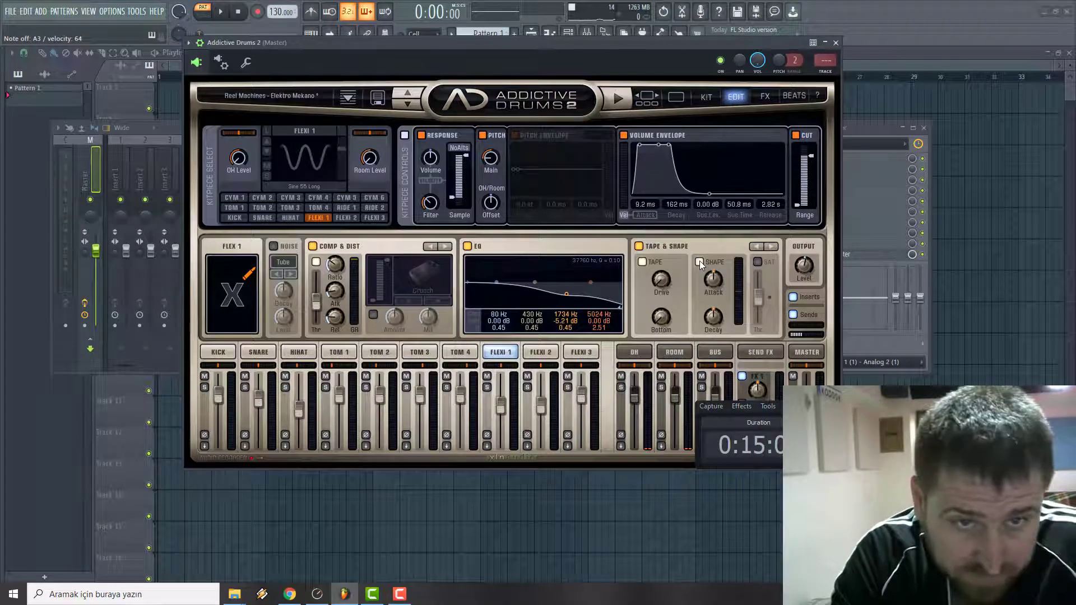
pyautogui.click(700, 262)
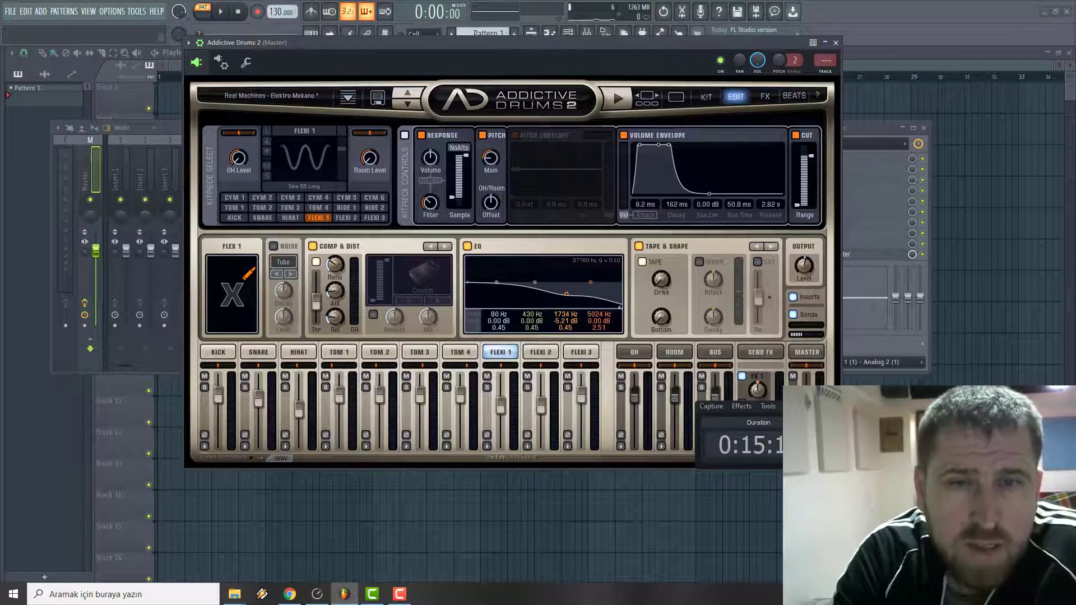
# - Examine the Master channel's processing, the two Send FX delay/reverb units and the send levels of the channels
pyautogui.click(806, 353)
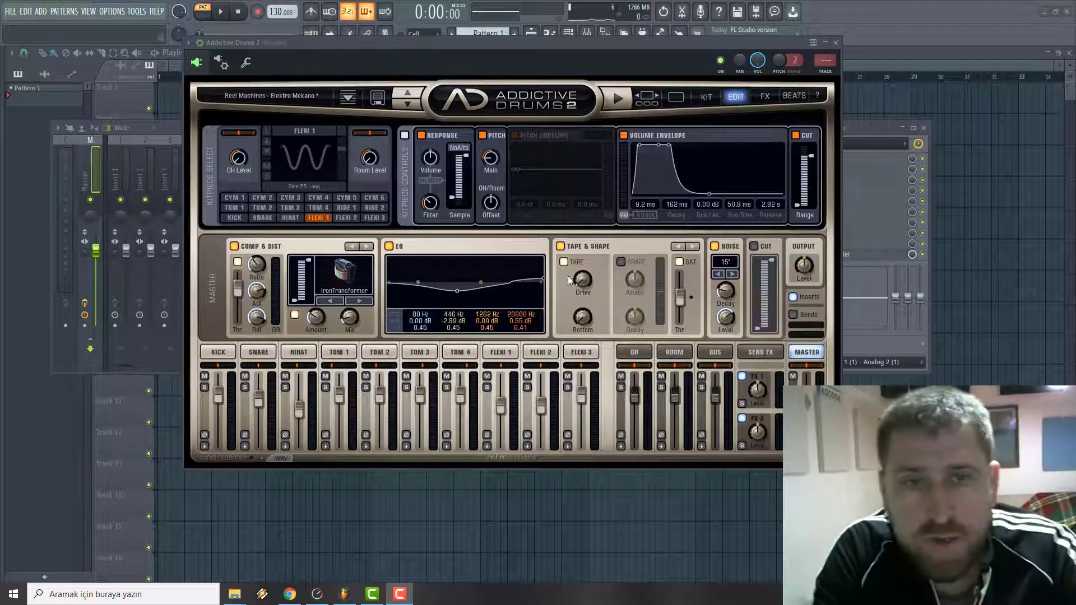
pyautogui.click(758, 352)
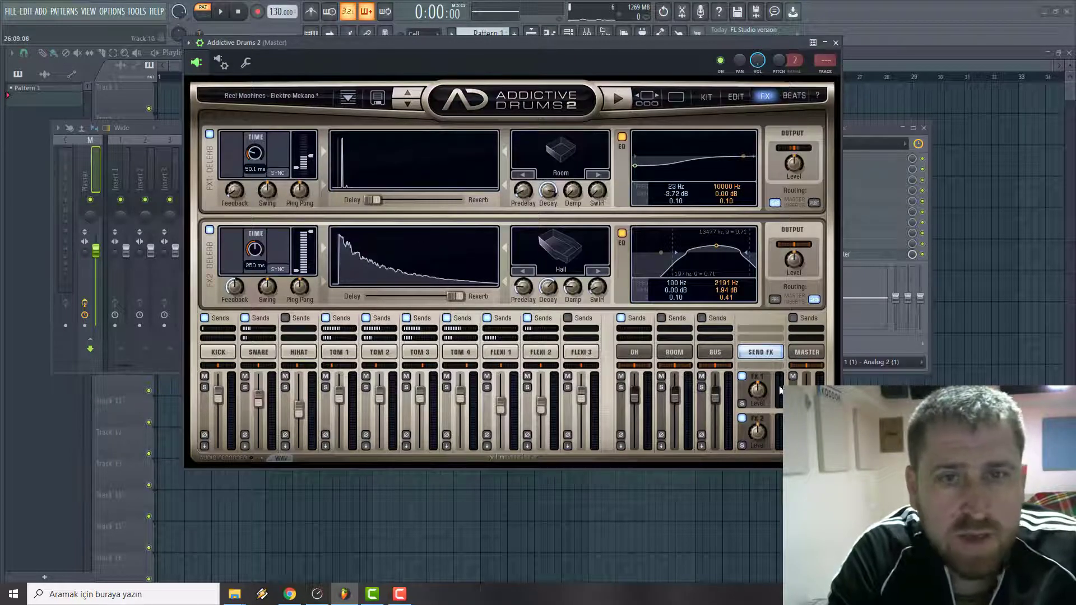
pyautogui.moveTo(338, 335)
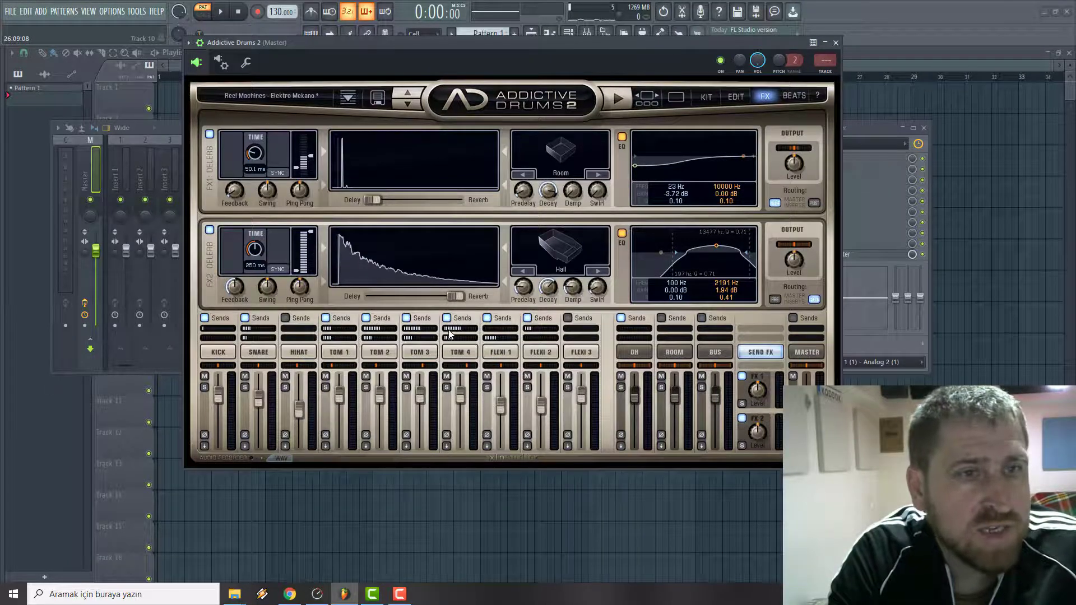
pyautogui.moveTo(457, 333)
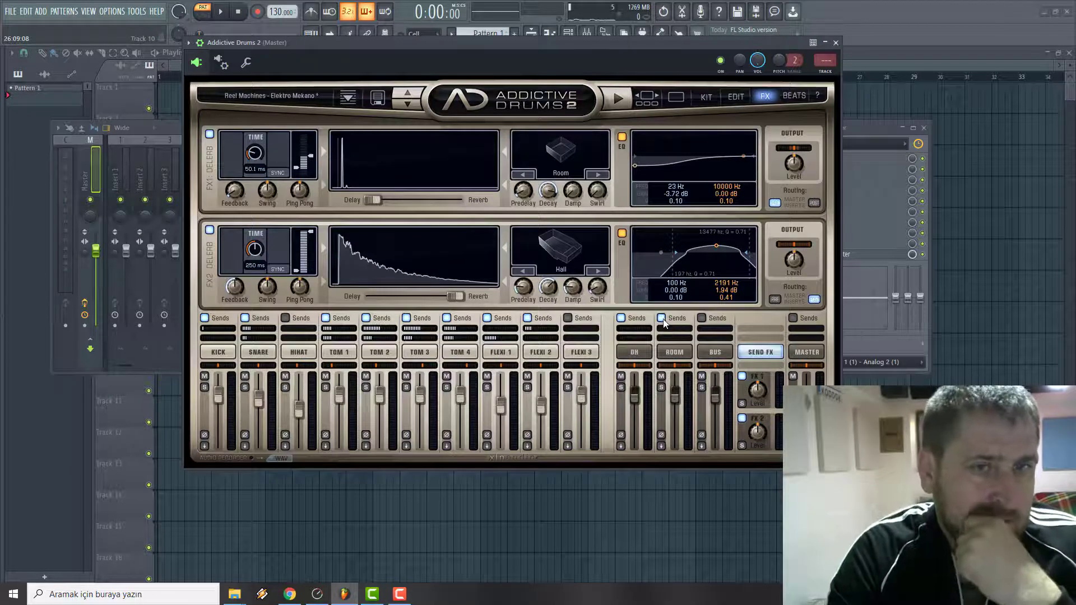
# - Examine the Room, Bus and Overhead channel settings in the mixer
pyautogui.click(675, 352)
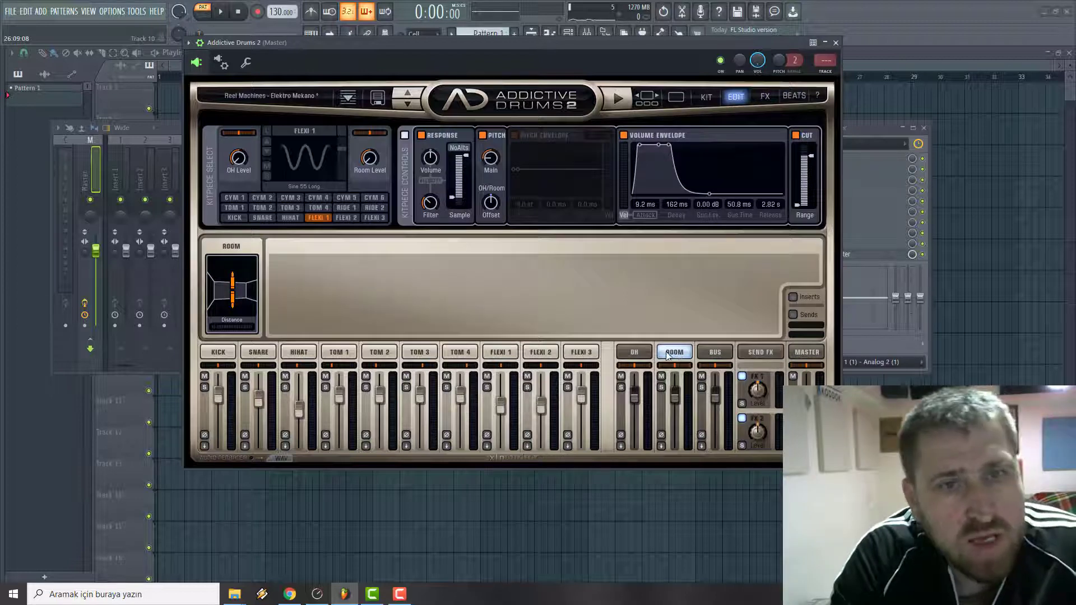
pyautogui.click(627, 353)
pyautogui.click(671, 355)
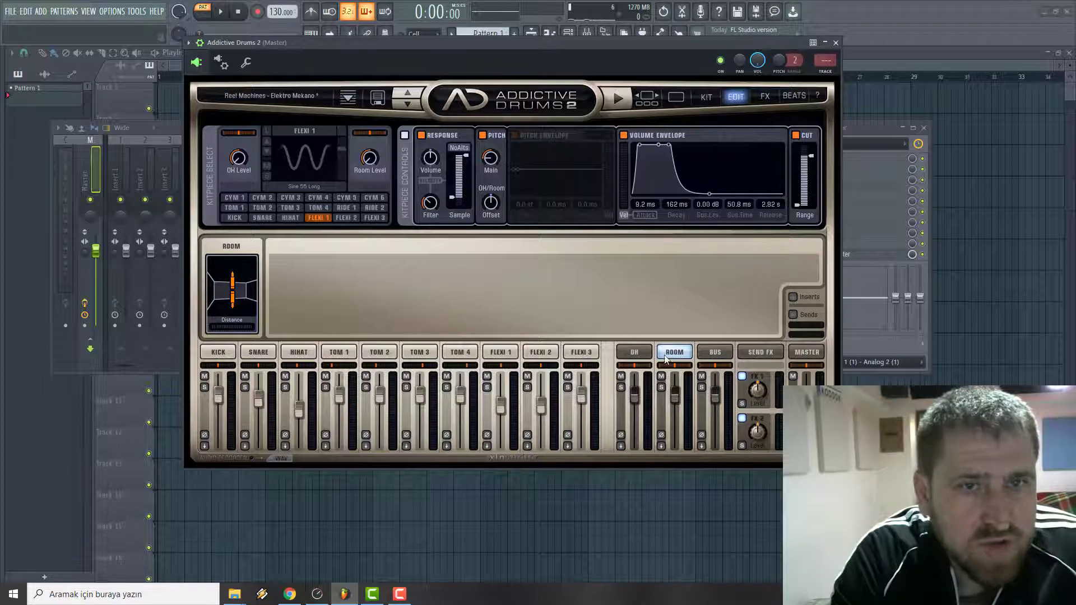
pyautogui.click(722, 353)
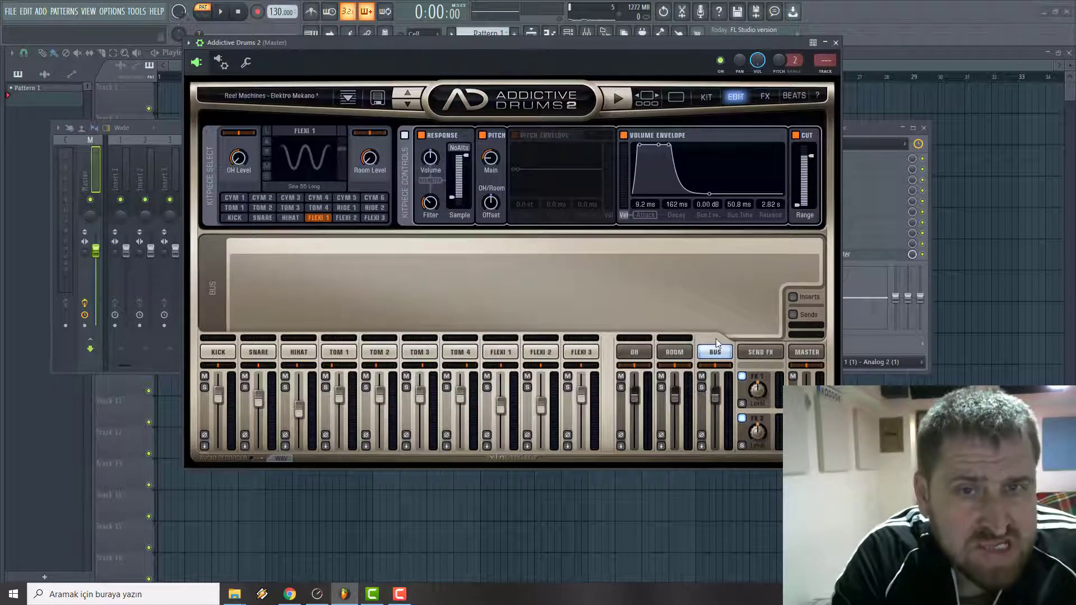
pyautogui.click(634, 351)
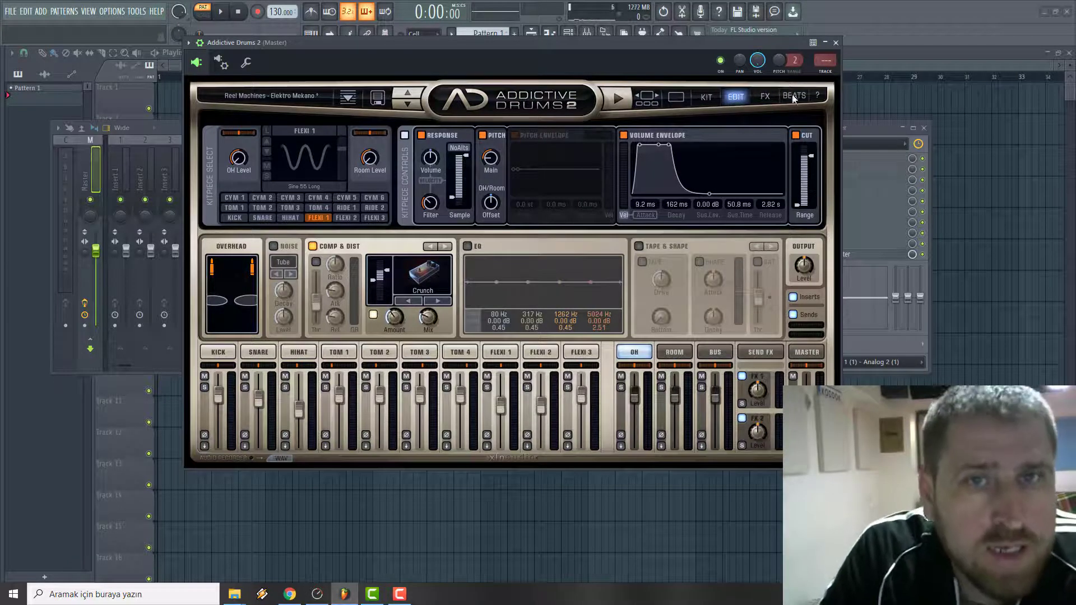
# - Set FX1's low EQ band to 26 Hz and FX2's peak EQ band to 1603 Hz at 1.64 dB
pyautogui.click(765, 97)
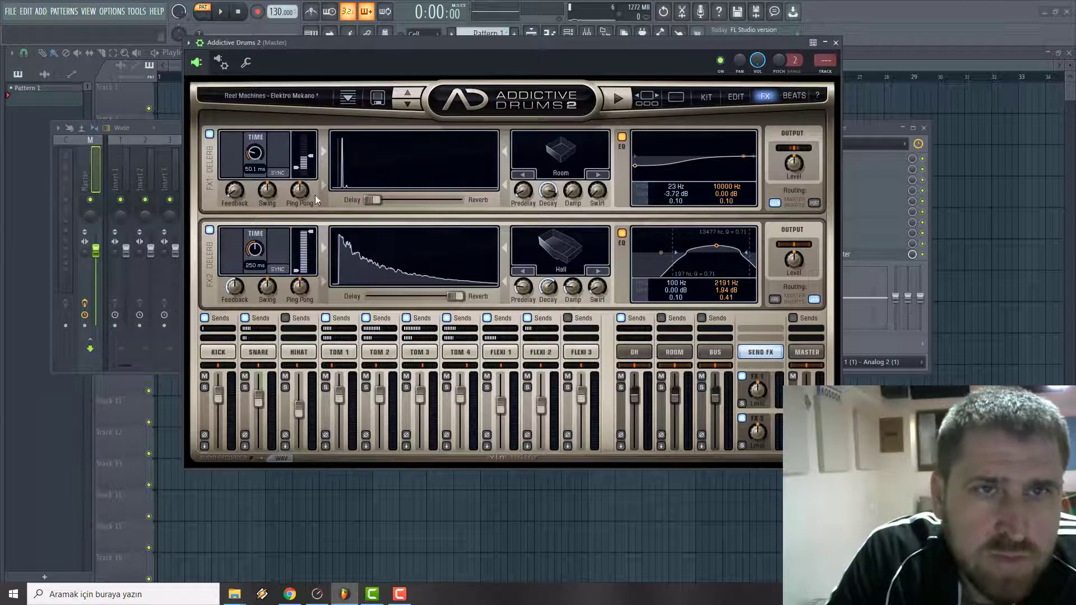
pyautogui.moveTo(637, 171); pyautogui.dragTo(638, 164)
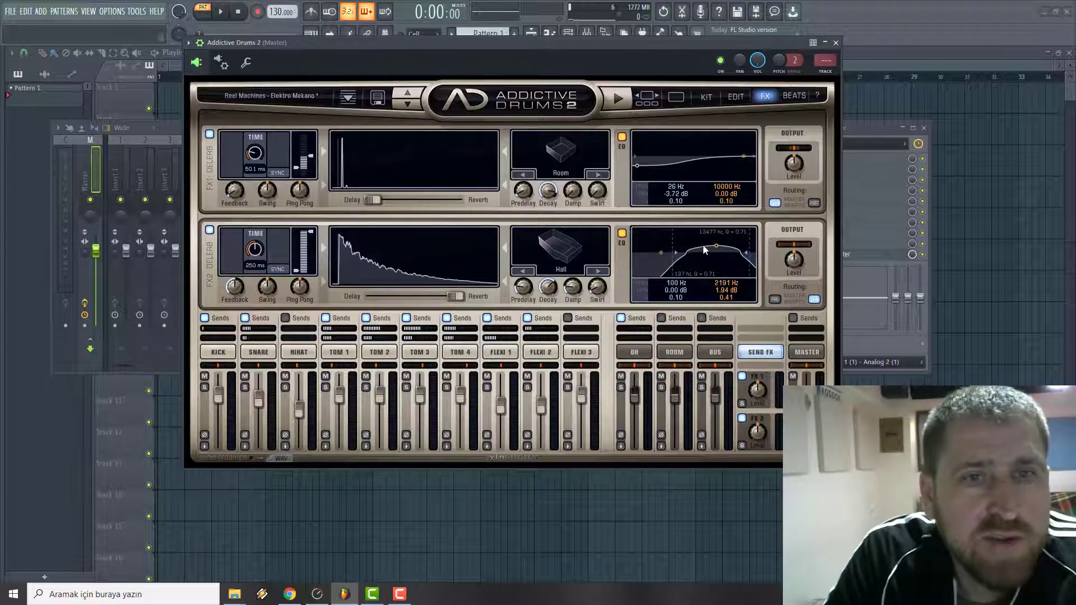
pyautogui.moveTo(717, 246); pyautogui.dragTo(710, 247)
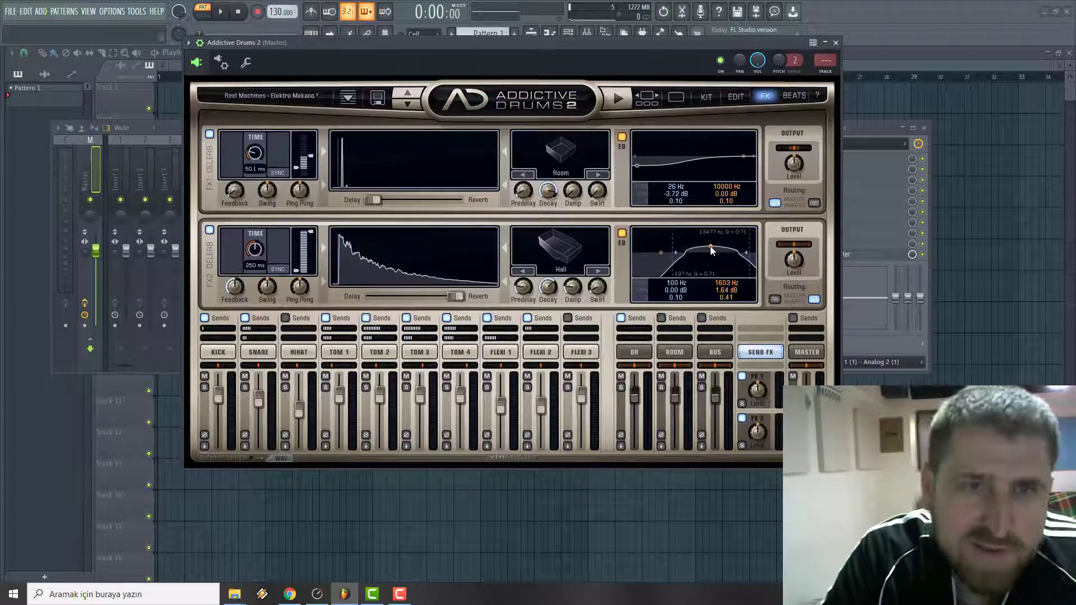
# - Switch FX2's reverb type to Plate, shift its mix towards delay and set its delay time to 829 ms
pyautogui.click(597, 272)
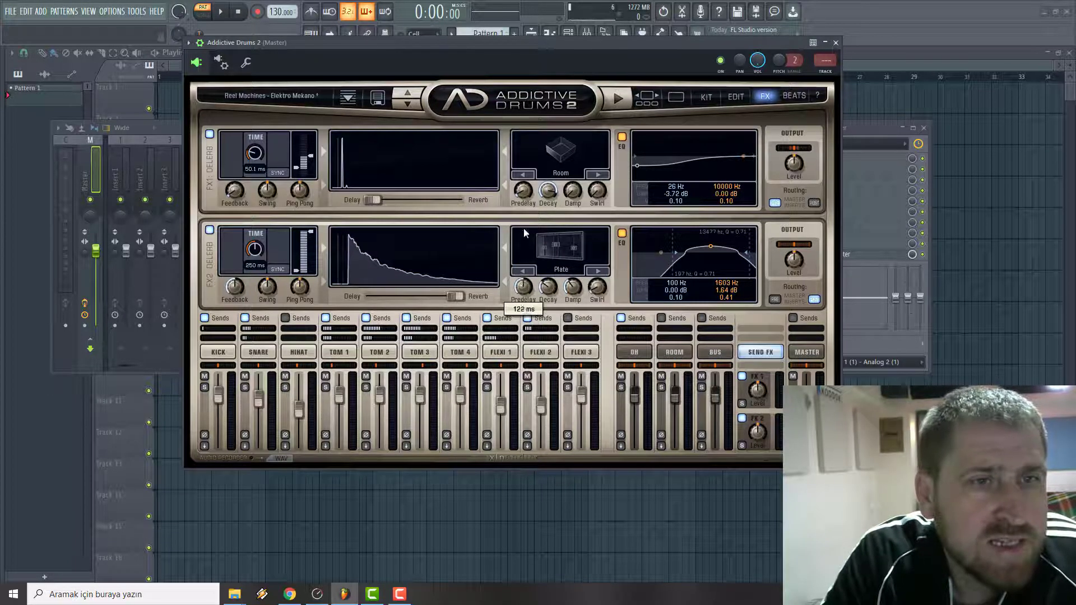
pyautogui.moveTo(461, 302); pyautogui.dragTo(375, 303)
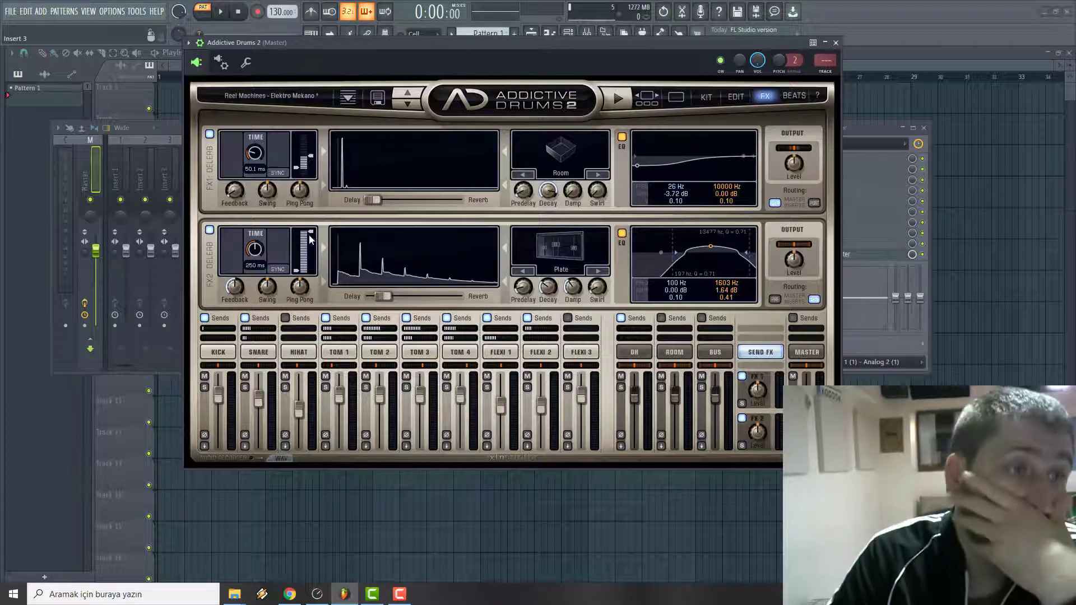
pyautogui.moveTo(259, 253); pyautogui.dragTo(311, 242)
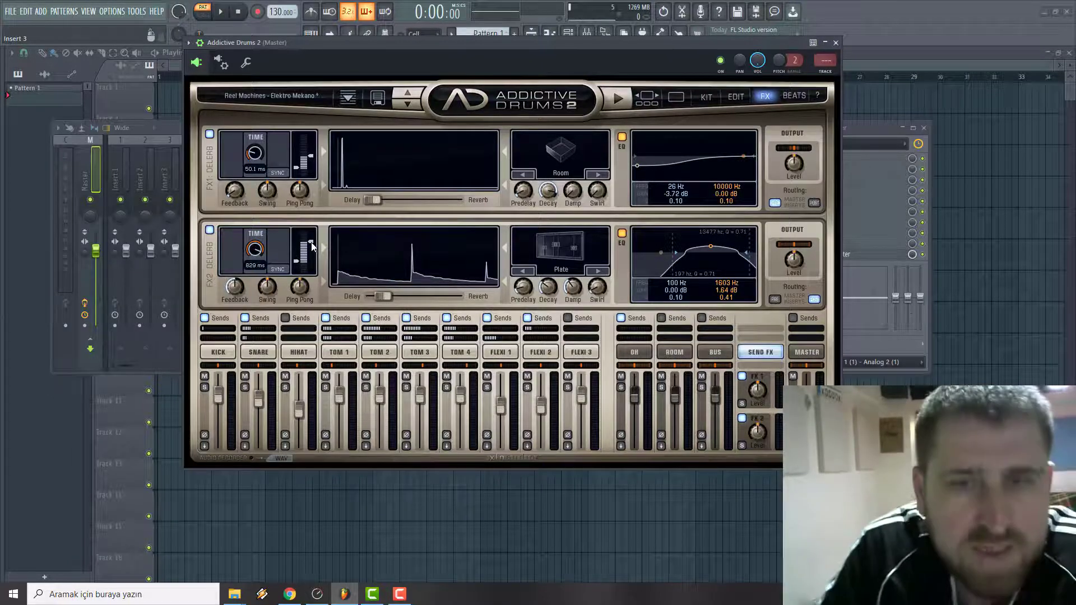
pyautogui.click(775, 300)
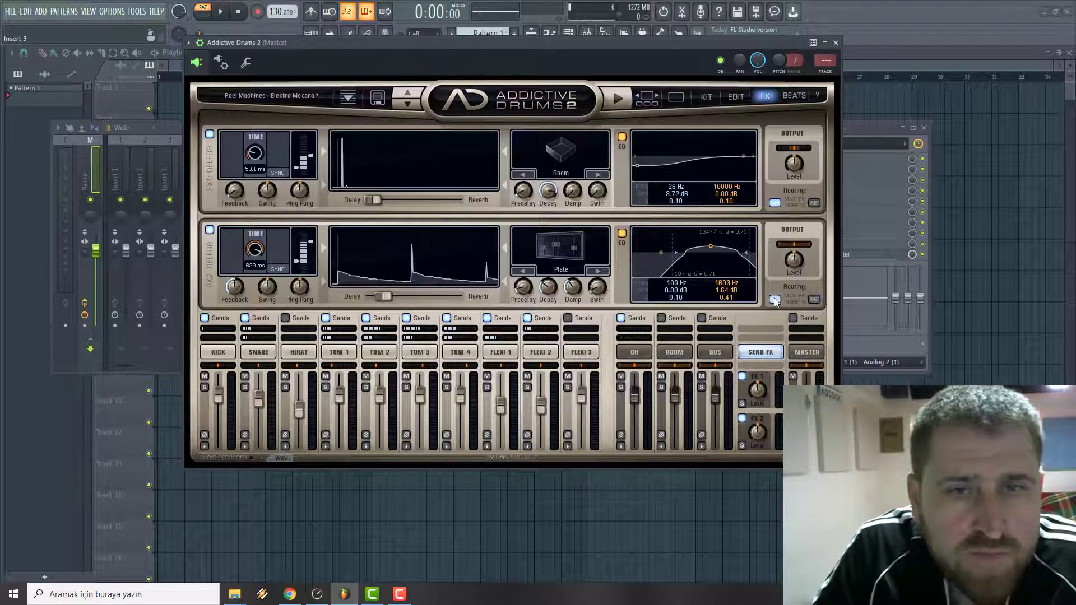
pyautogui.click(815, 300)
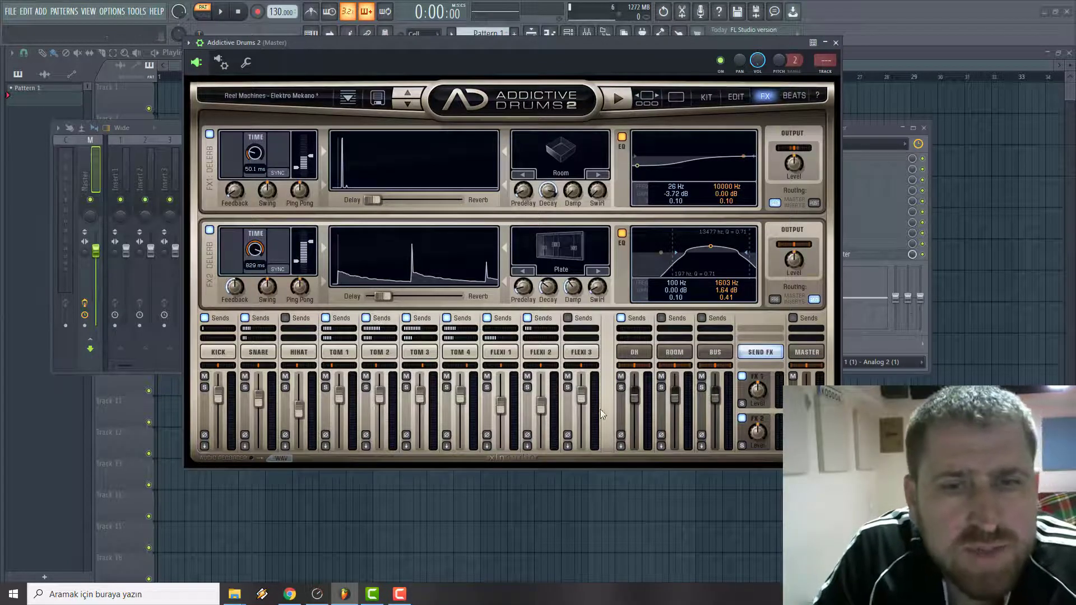
# - Open the Beats library and play the Ride variant of Loud Beat 002
pyautogui.click(807, 351)
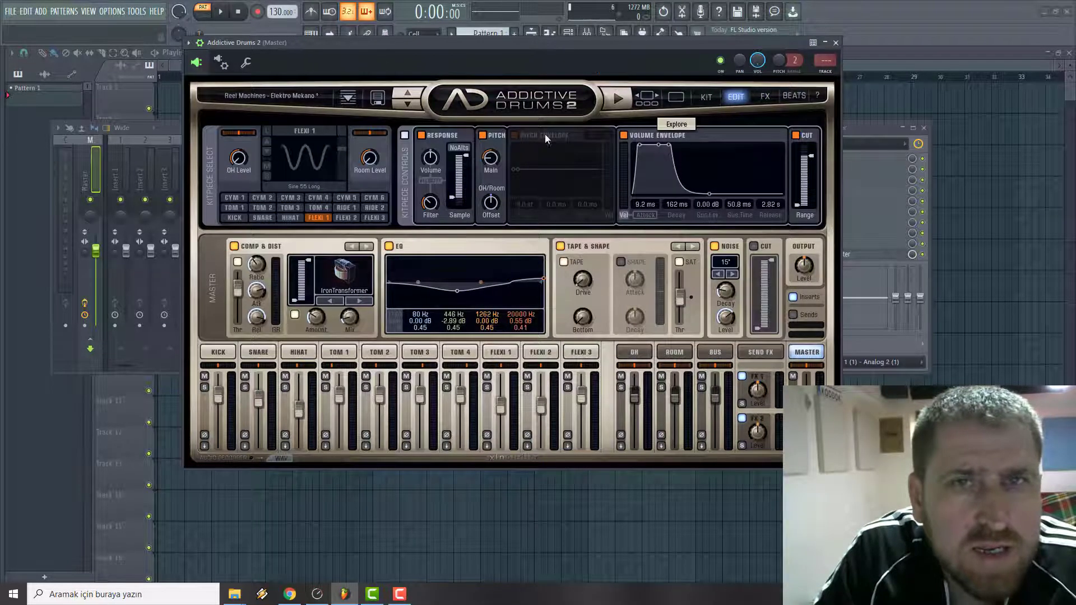
pyautogui.click(765, 97)
pyautogui.click(793, 96)
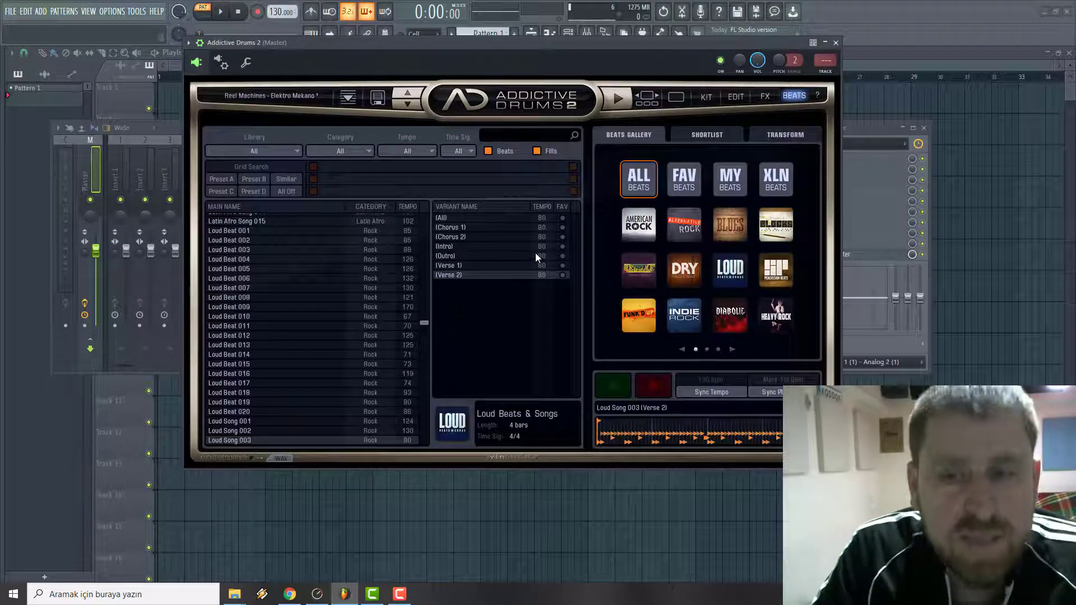
pyautogui.click(228, 241)
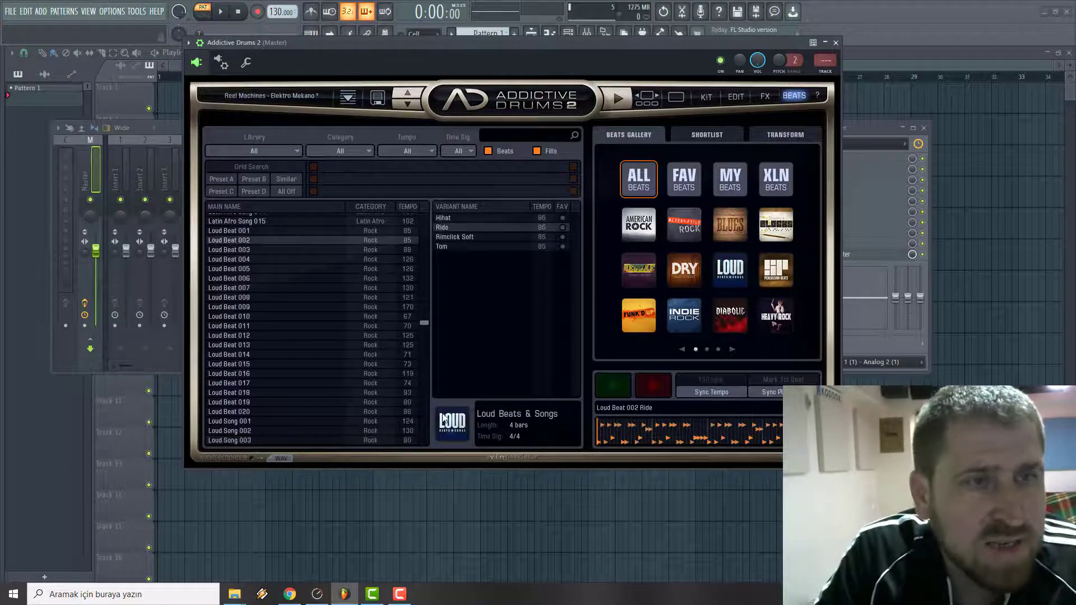
pyautogui.click(616, 99)
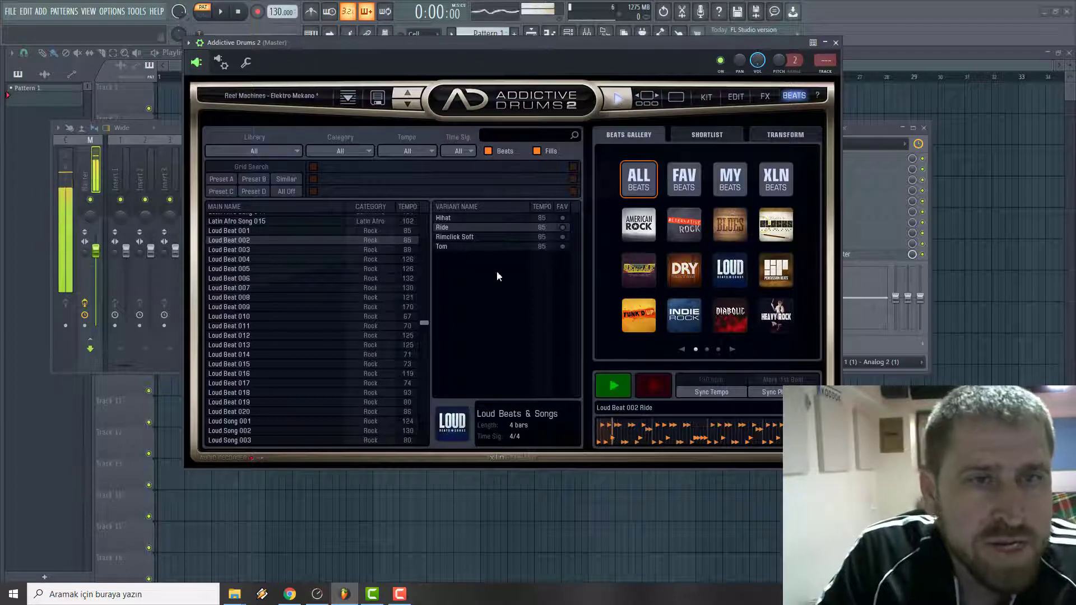
# - Audition the Loud Beat grooves from 003 through 012 one after another and stop the playback
pyautogui.click(241, 259)
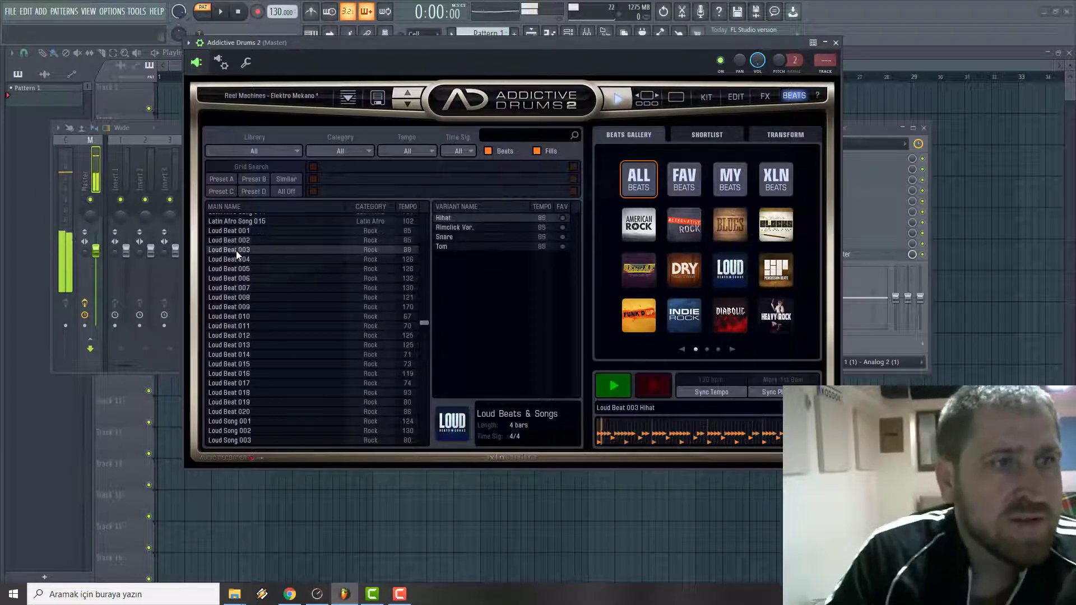
pyautogui.click(242, 268)
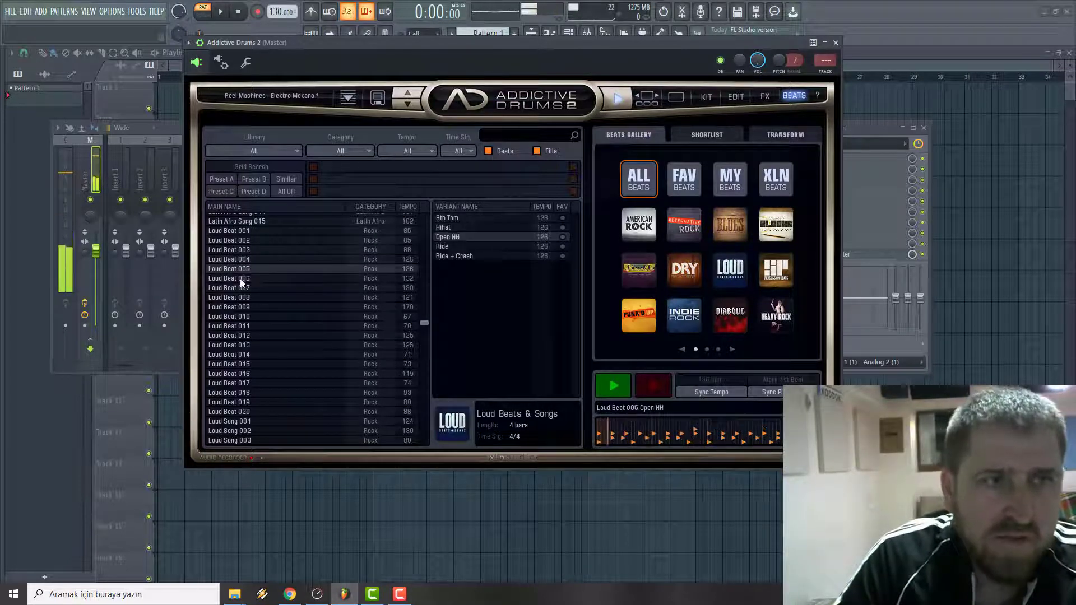
pyautogui.click(230, 278)
pyautogui.click(234, 287)
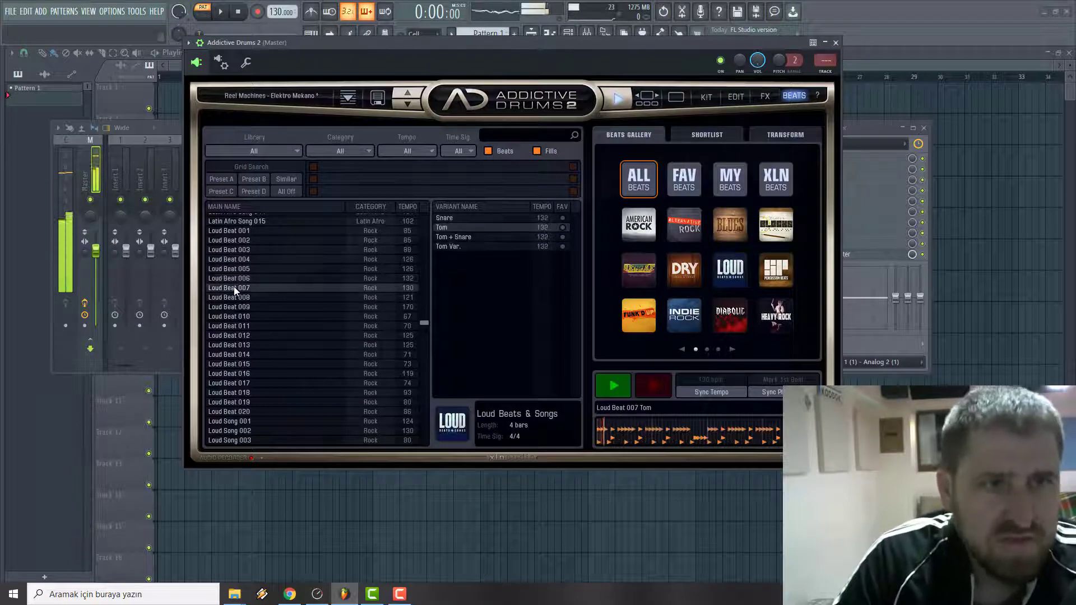
pyautogui.click(234, 298)
pyautogui.scroll(-1, 233, 297)
pyautogui.click(234, 296)
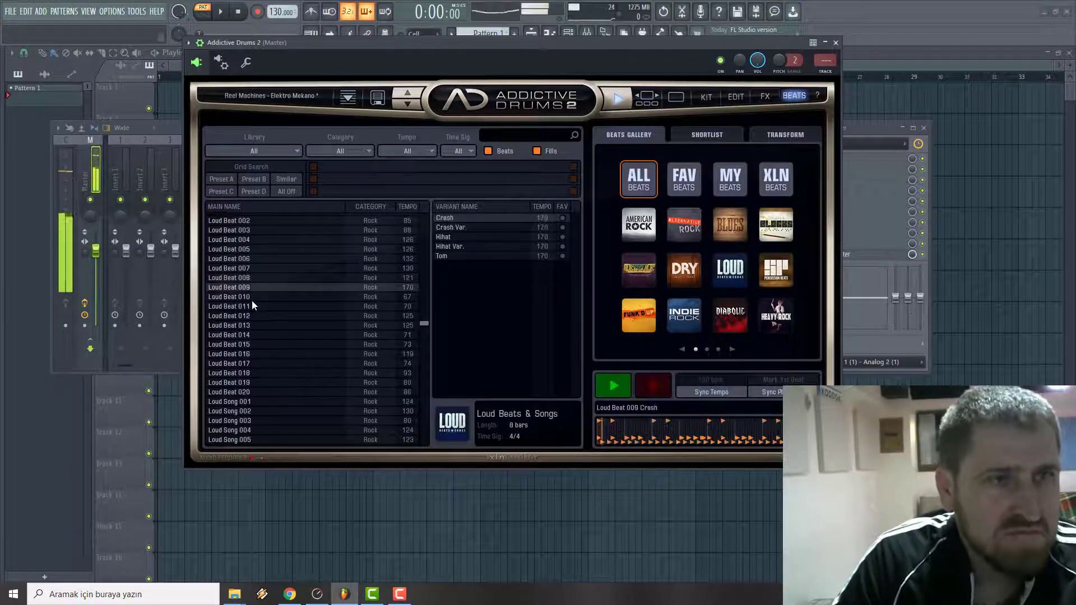
pyautogui.scroll(-1, 247, 291)
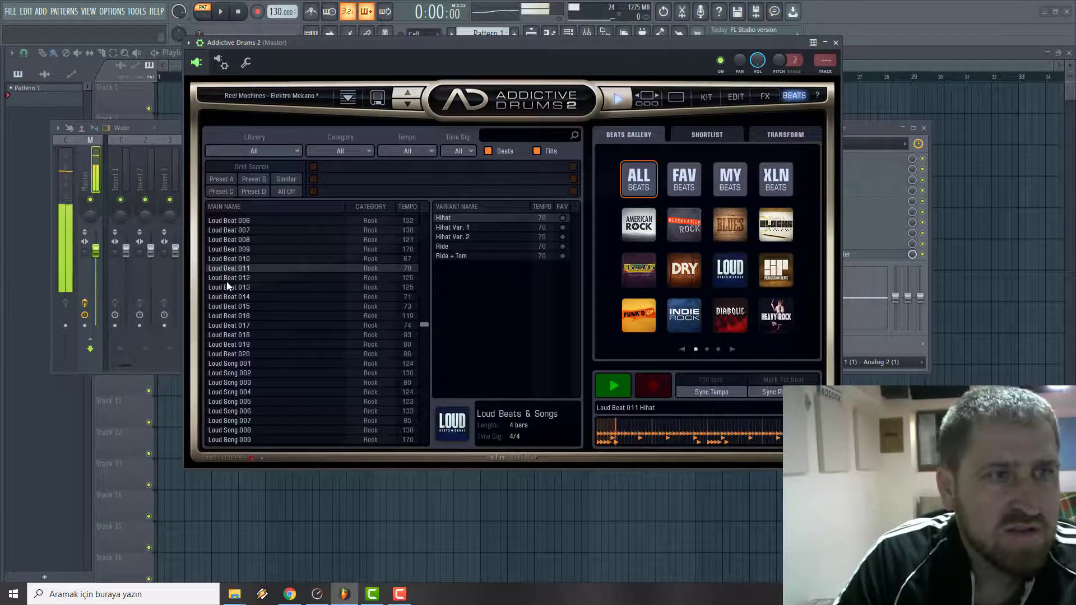
pyautogui.click(226, 279)
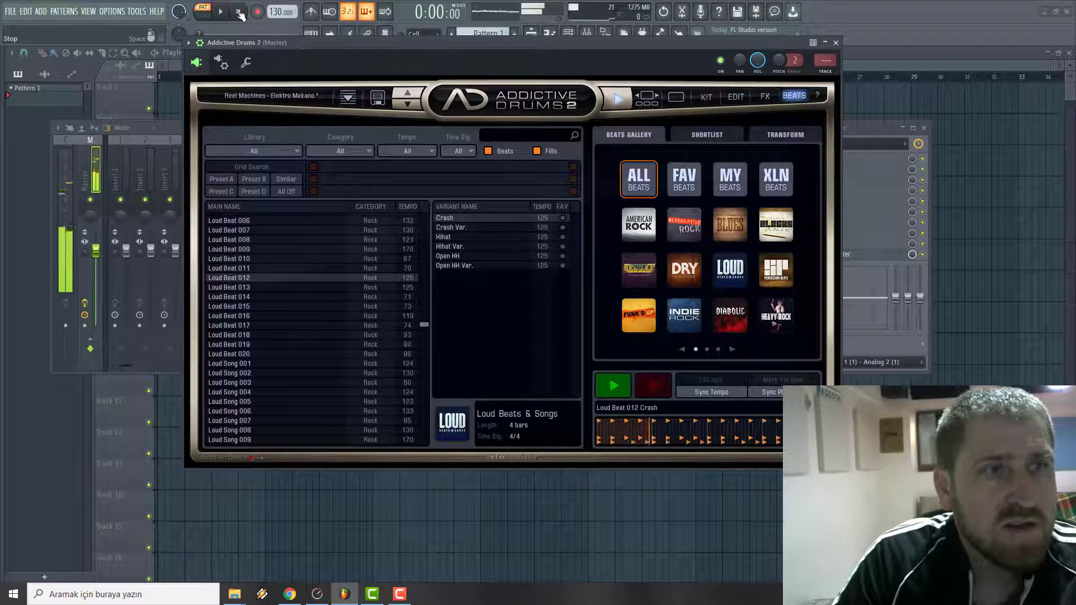
pyautogui.click(607, 381)
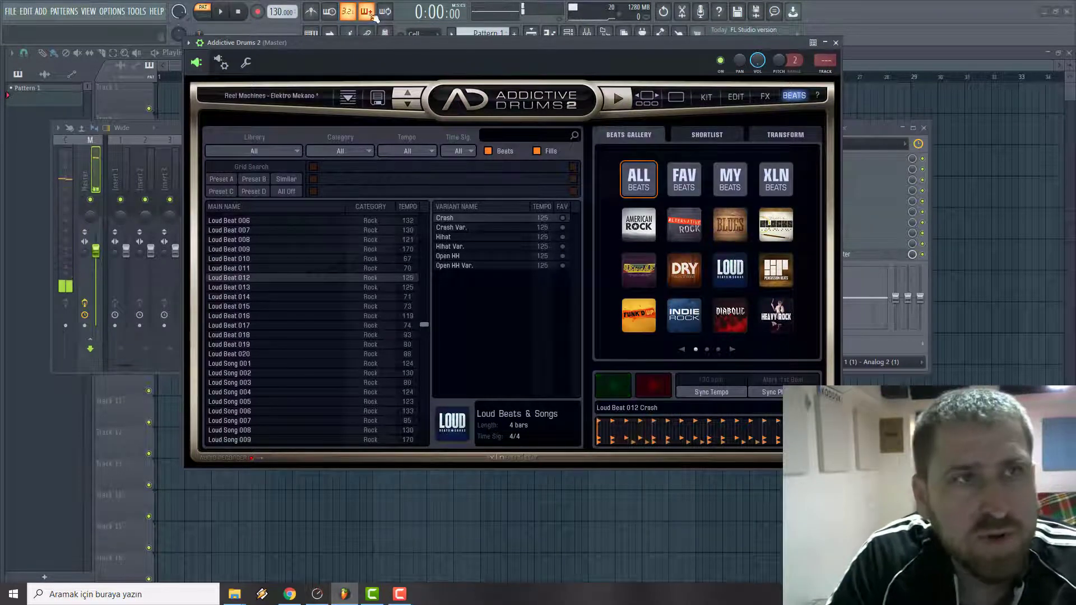
# - Turn on tempo sync for the beats and play Loud Beat 012 along with the FL Studio transport
pyautogui.click(712, 390)
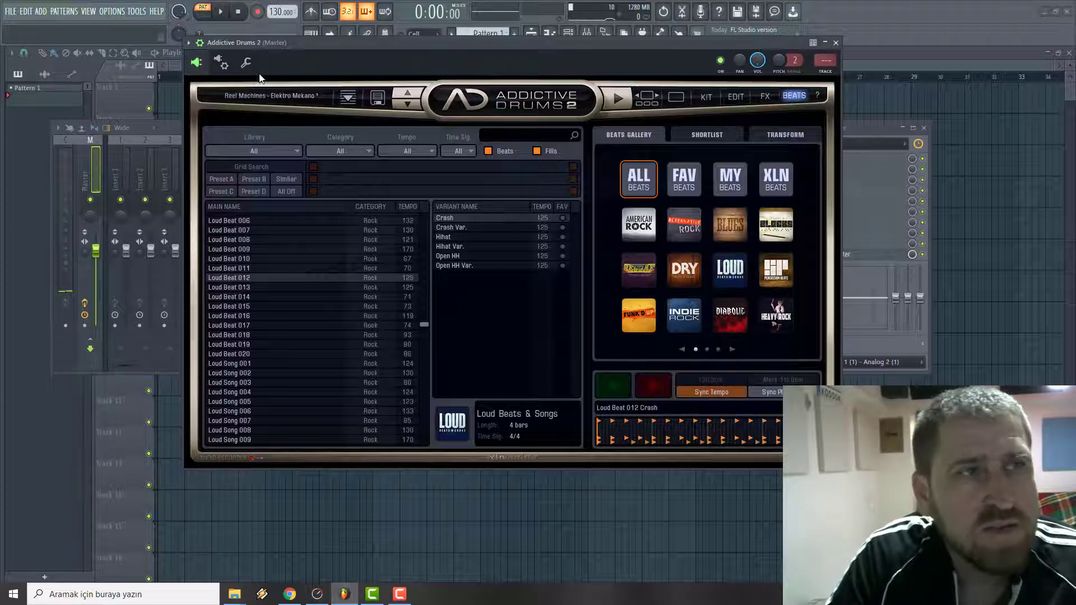
pyautogui.click(217, 11)
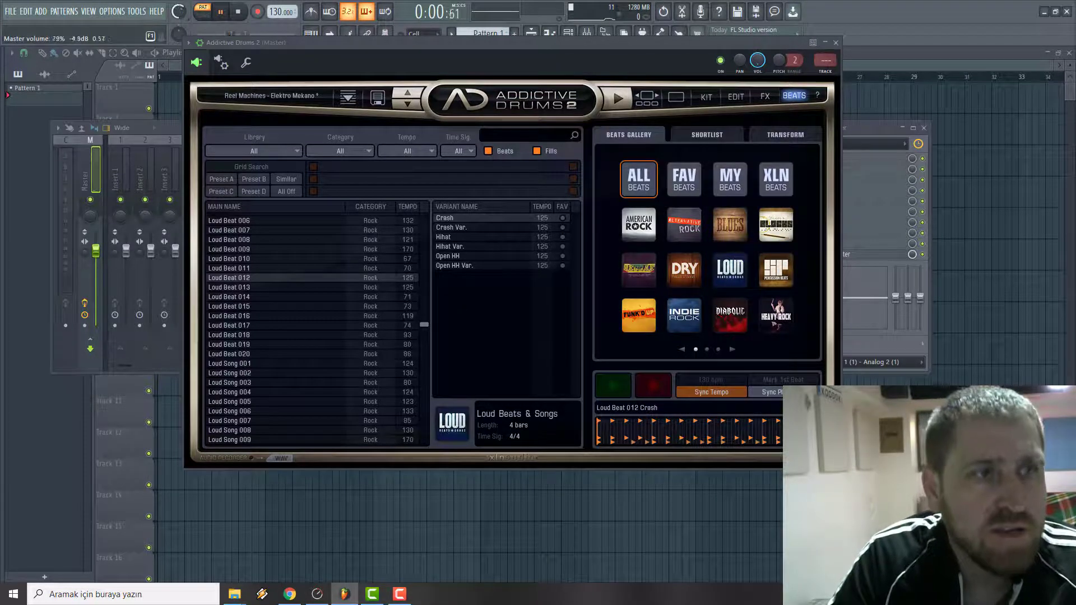
pyautogui.click(616, 386)
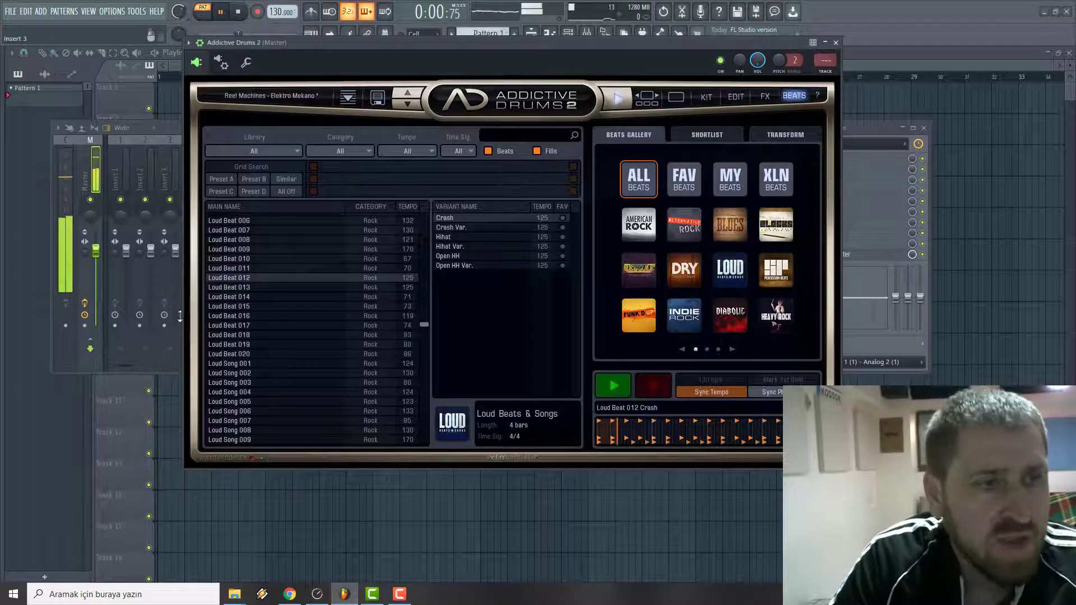
# - Audition Loud Beat 020 and Loud Beat 018 at the synced tempo
pyautogui.click(223, 308)
pyautogui.click(260, 336)
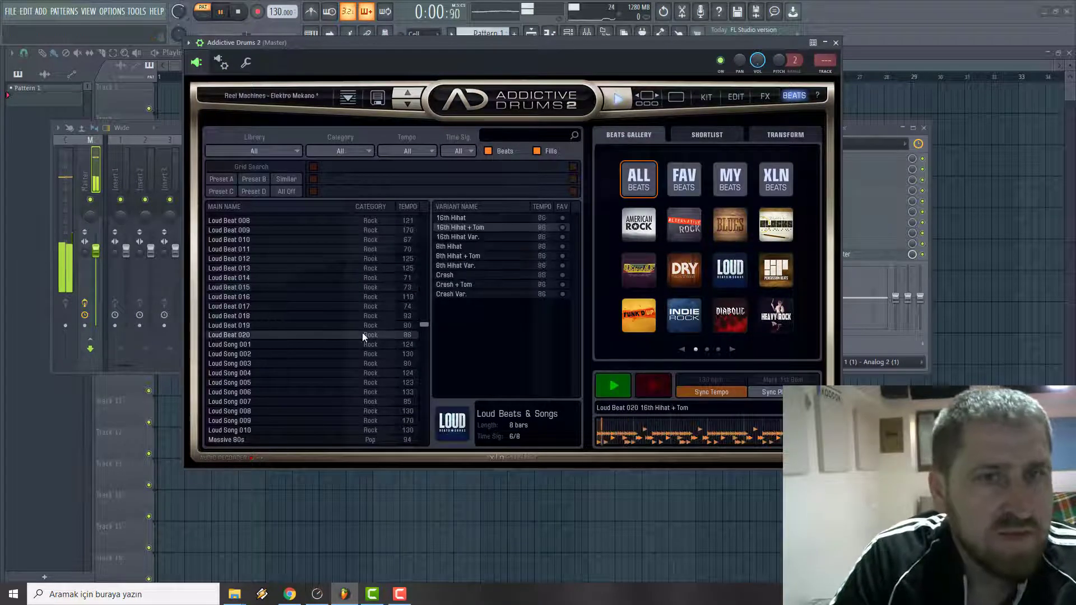
pyautogui.click(241, 317)
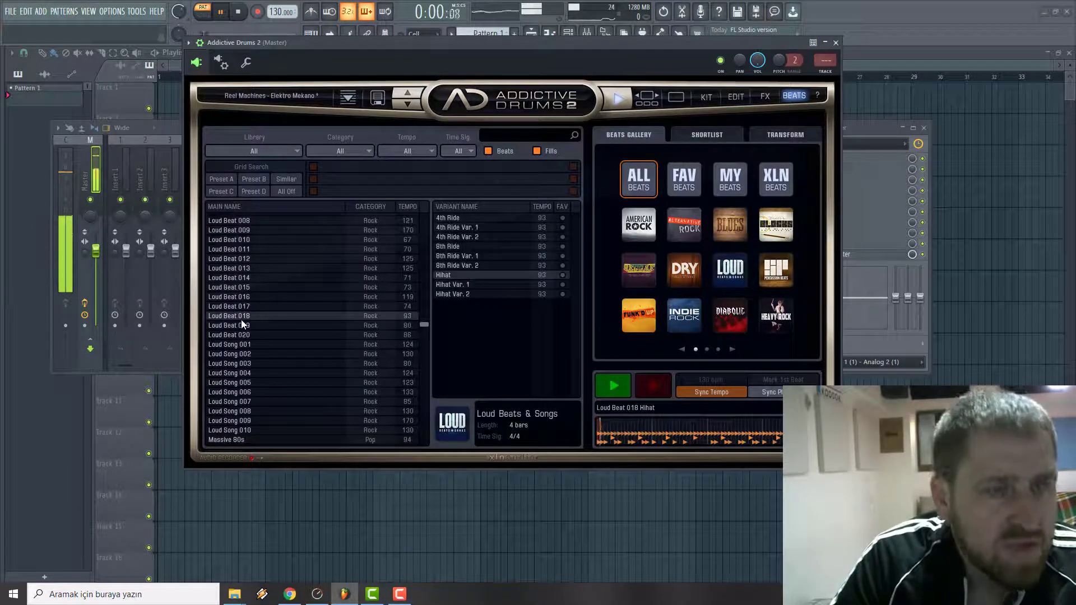
# - Open Fairfax Vol 1 from the kit gallery, load its Sappy Beat preset and stop the playback
pyautogui.click(652, 98)
pyautogui.click(477, 177)
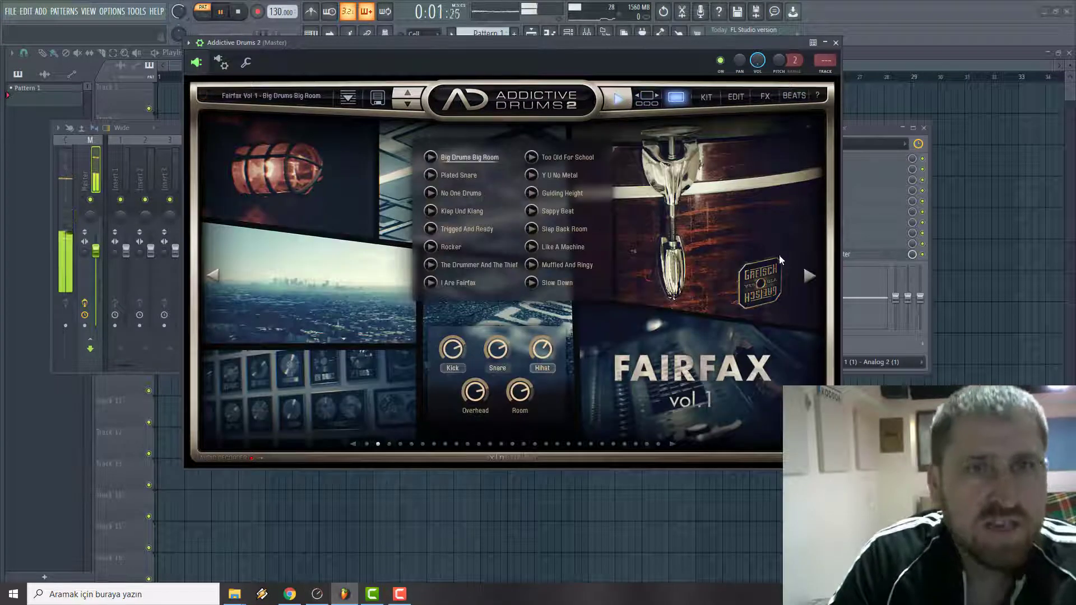
pyautogui.click(552, 212)
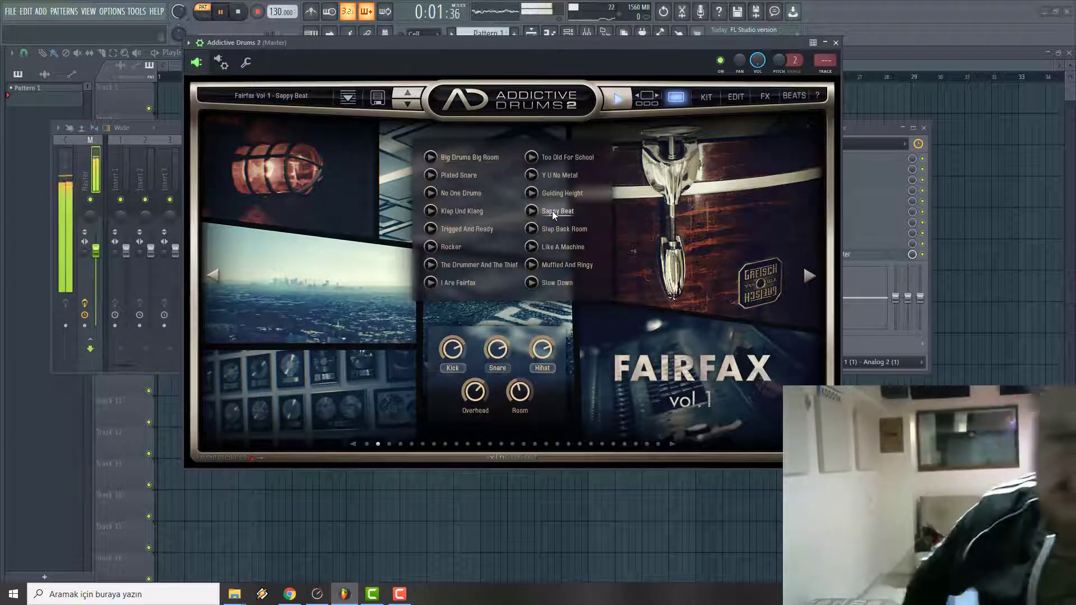
pyautogui.click(238, 12)
pyautogui.click(623, 94)
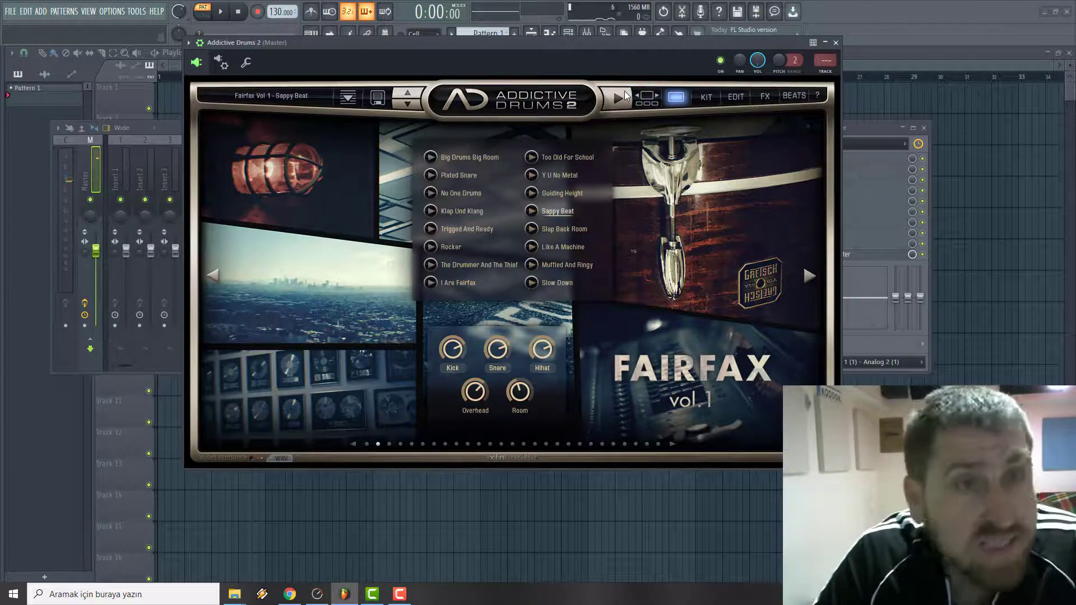
# - Restart playback and try the Fairfax presets Like A Machine and The Drummer And The Thief, ending on Muffled And Ringy
pyautogui.press('space')
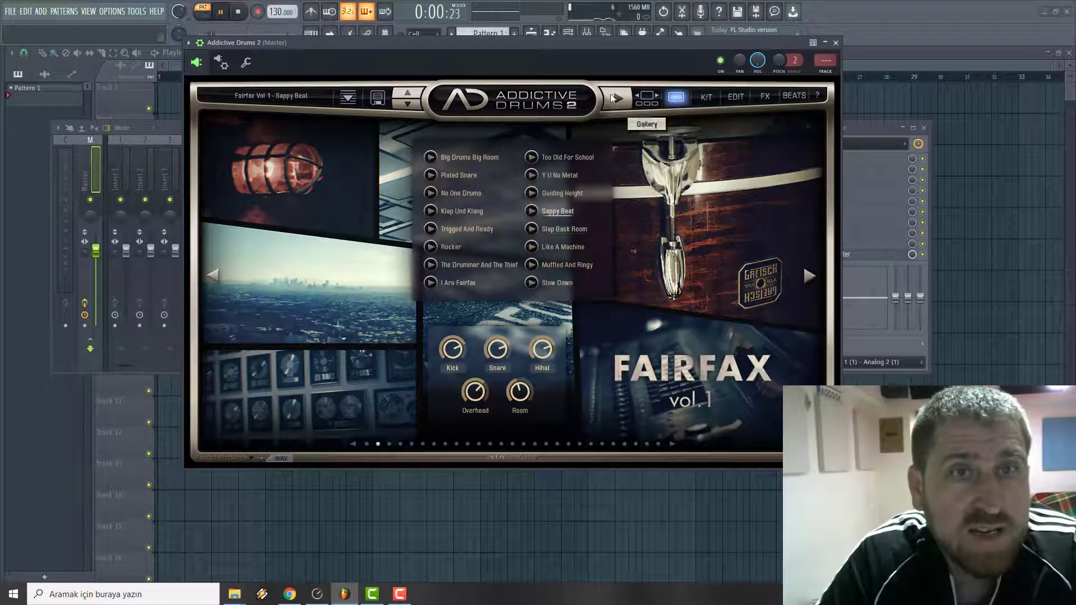
pyautogui.click(556, 247)
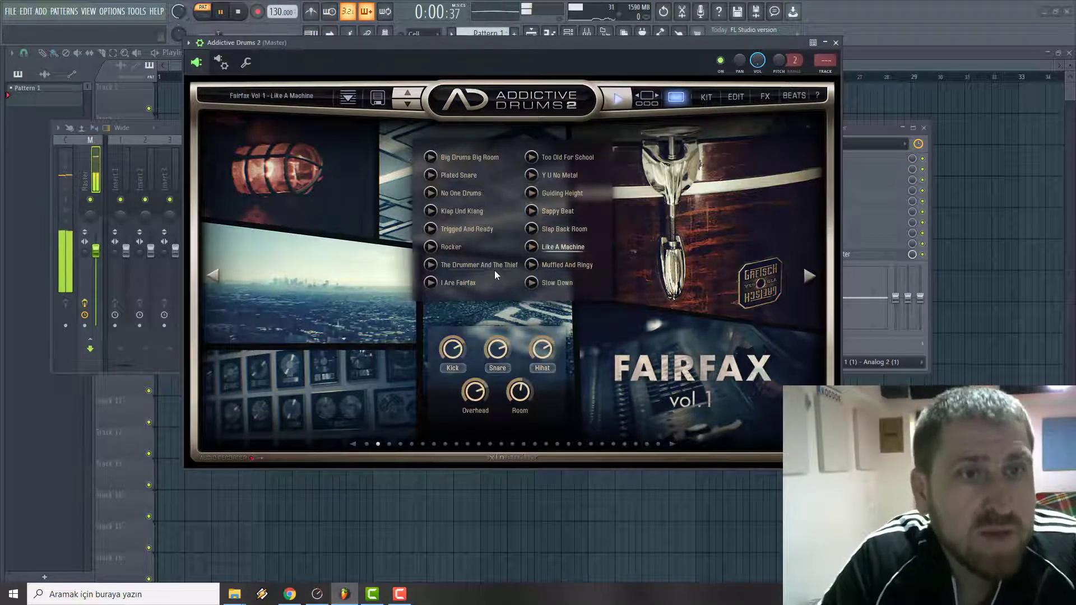
pyautogui.click(479, 264)
pyautogui.click(566, 264)
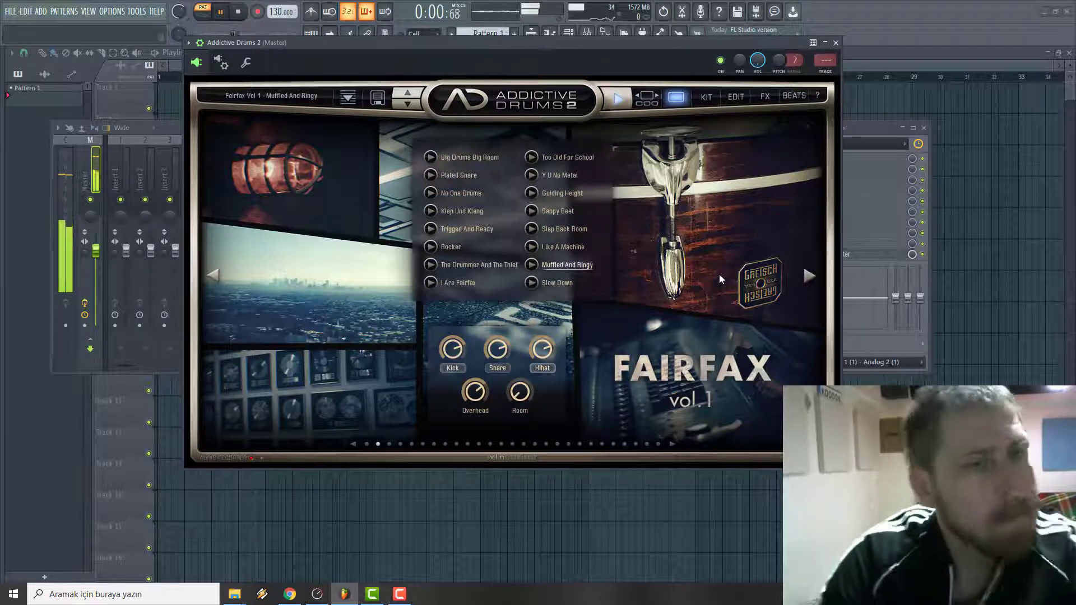
# - Audition Loud Beats 019 and 020 and Loud Songs 004 and 005 from the Beats library, and stop playback
pyautogui.click(793, 96)
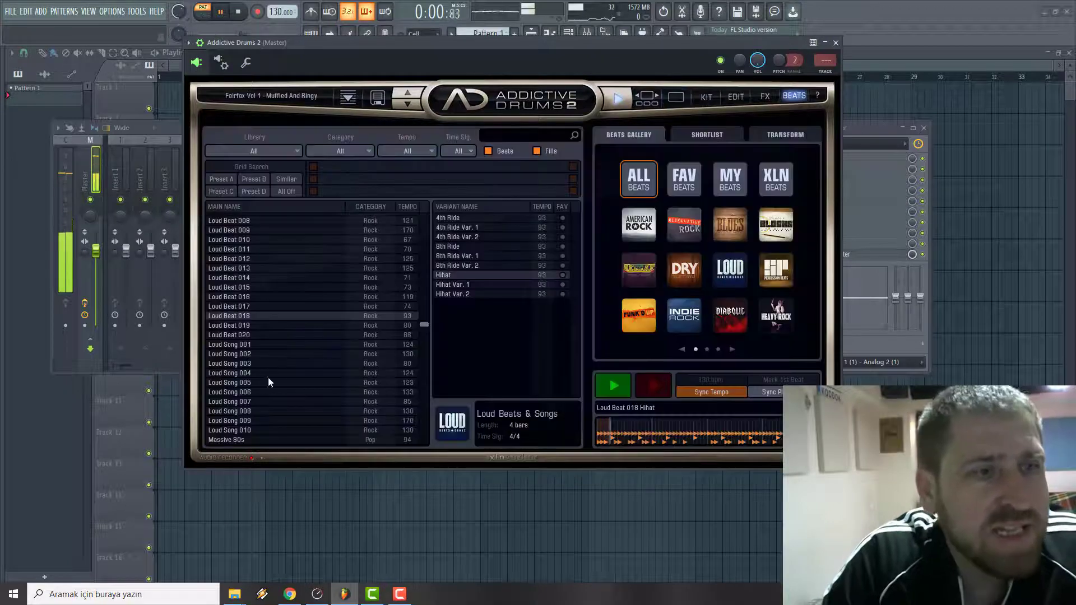
pyautogui.click(246, 325)
pyautogui.click(241, 335)
pyautogui.scroll(-2, 253, 332)
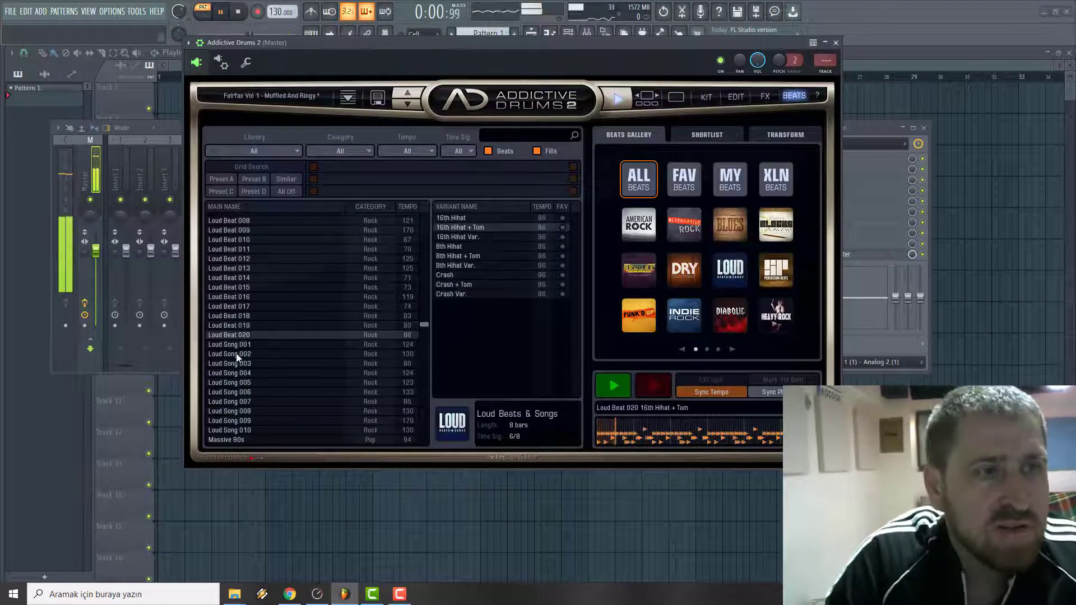
pyautogui.click(242, 337)
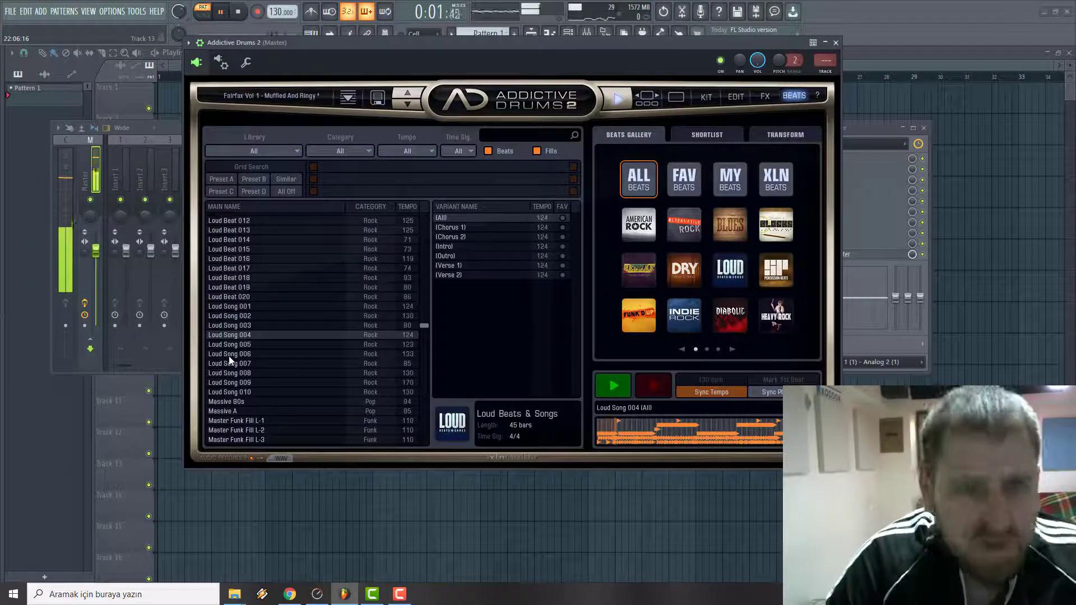
pyautogui.click(245, 344)
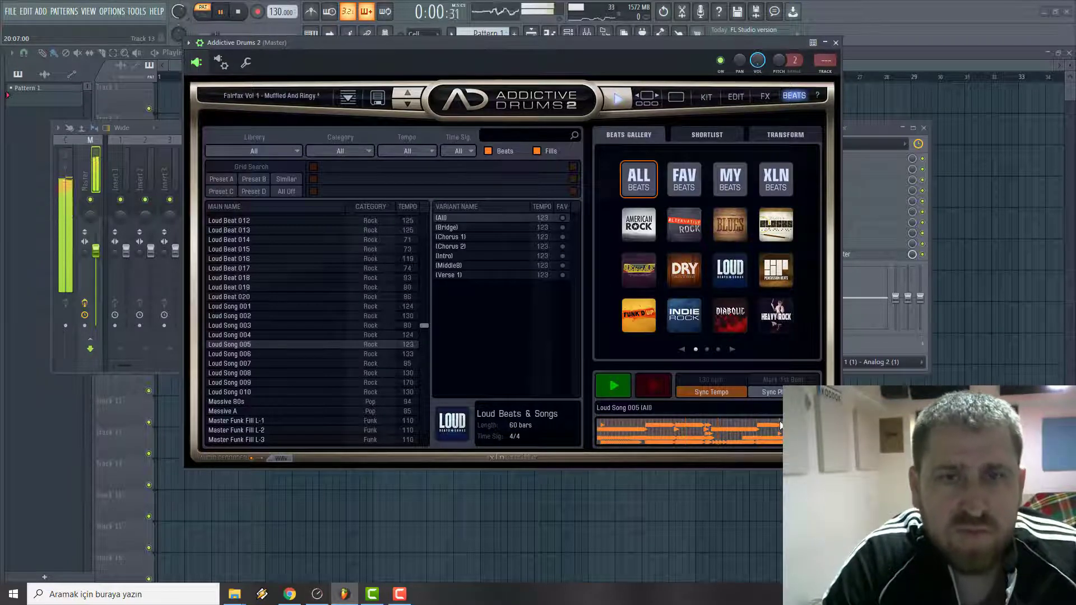
pyautogui.press('space')
pyautogui.click(631, 392)
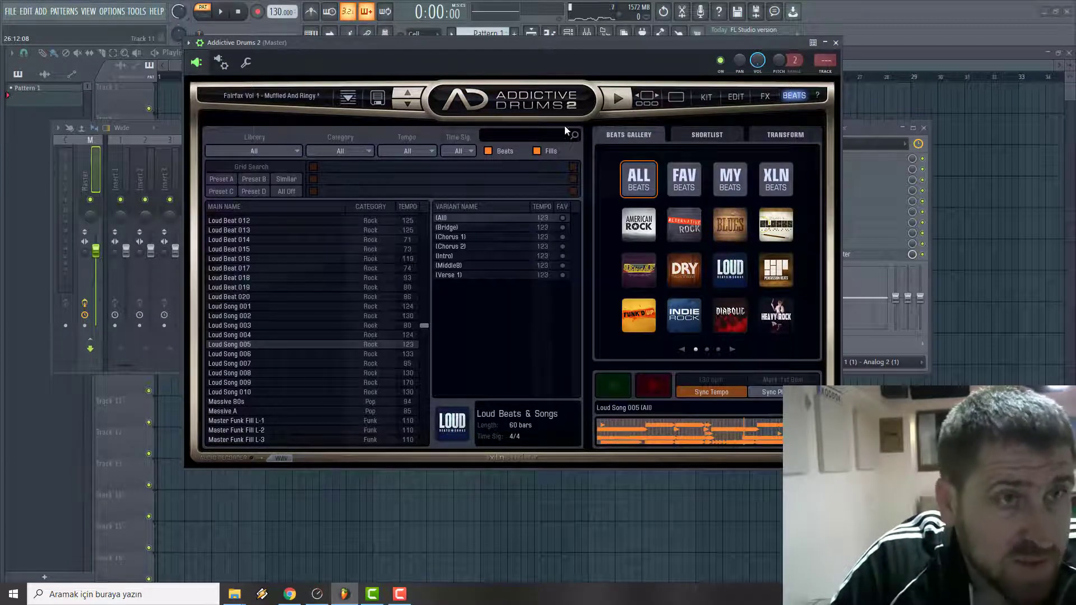
# - Move the plugin window clear of the mixer and audition Loud Song 008 and Master Funk Fill L-1
pyautogui.moveTo(518, 58); pyautogui.dragTo(714, 77)
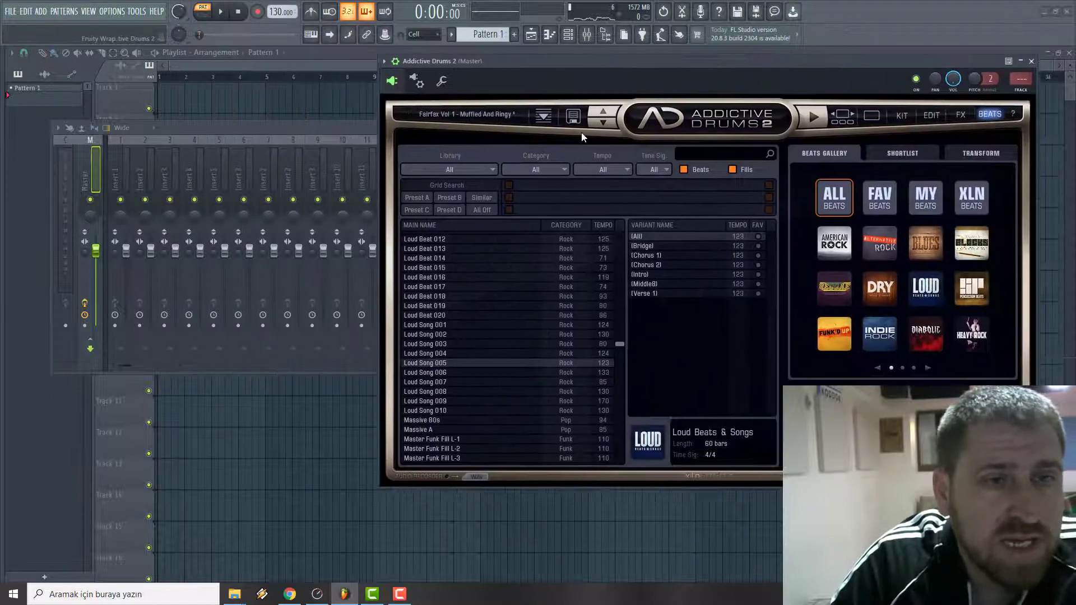
pyautogui.click(460, 392)
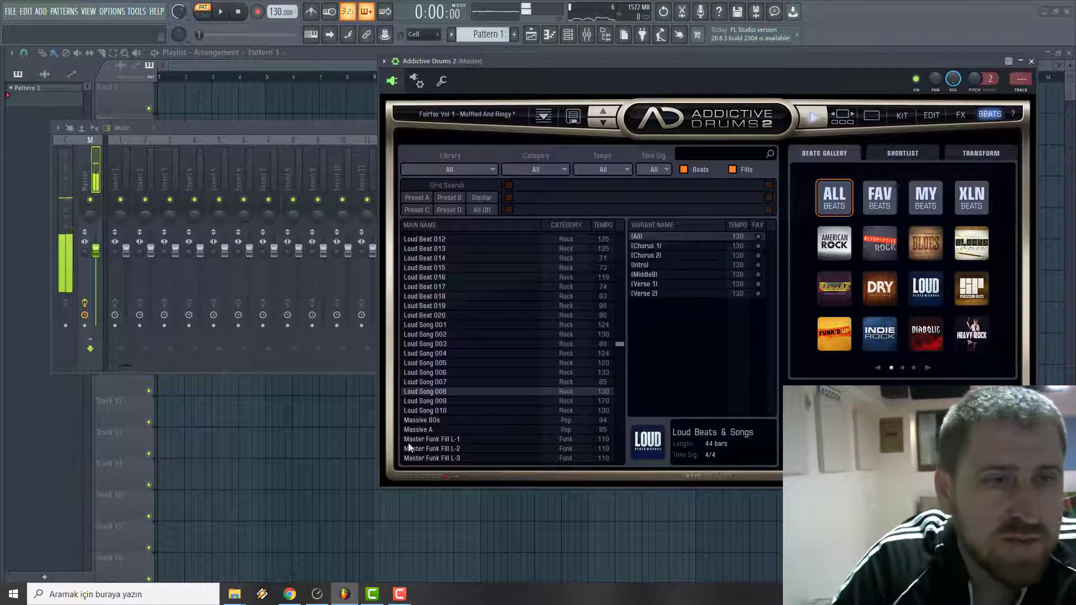
pyautogui.scroll(-1, 448, 421)
pyautogui.click(463, 420)
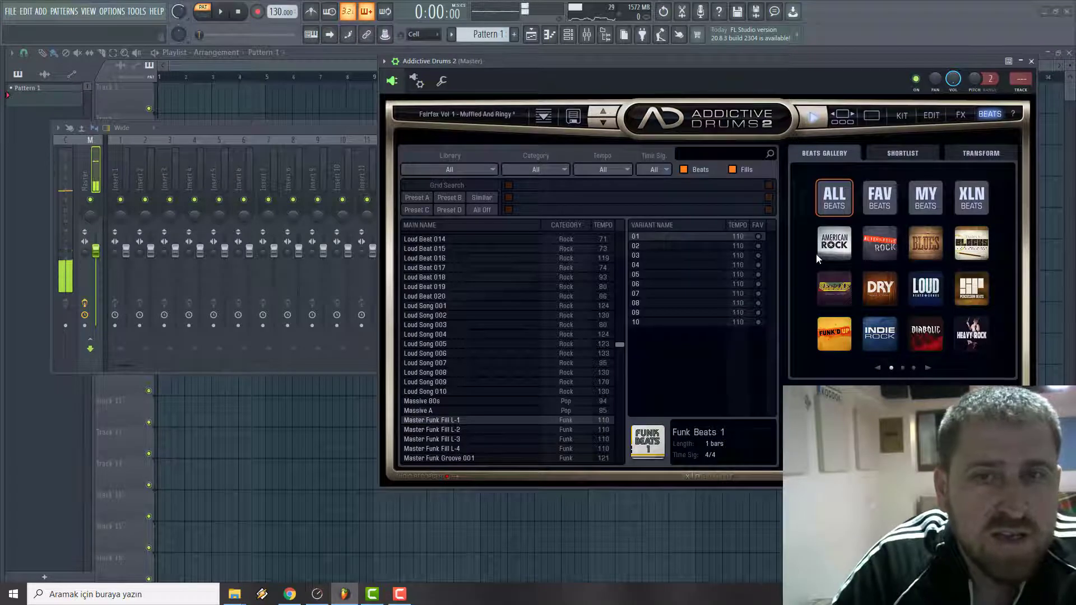
# - Audition Master Funk Fill L-2 and L-3 and move the plugin window clear of the mixer
pyautogui.click(538, 430)
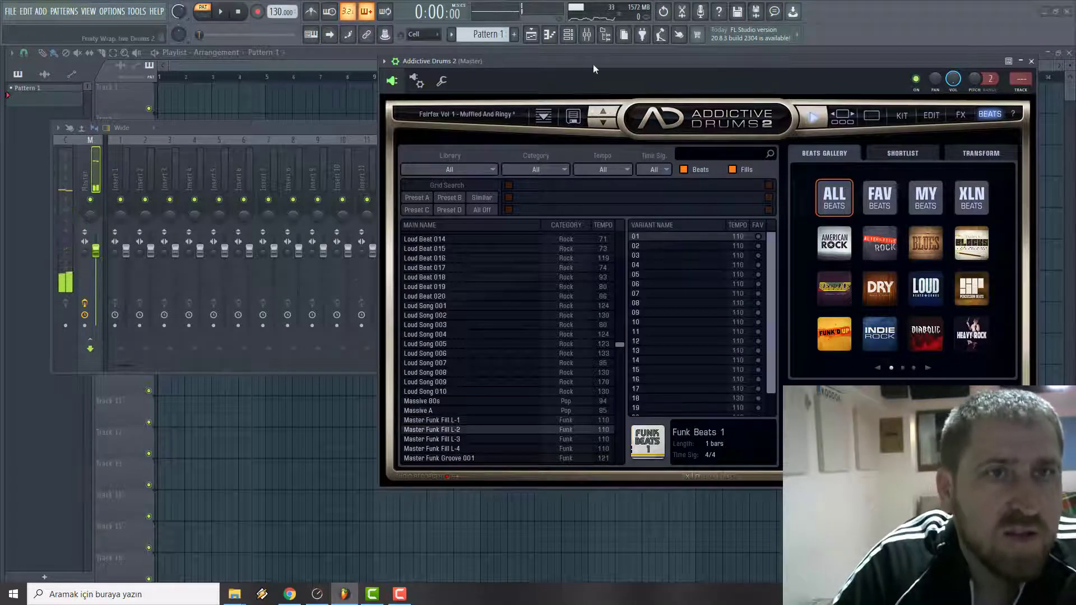
pyautogui.moveTo(593, 64); pyautogui.dragTo(439, 1)
pyautogui.click(305, 377)
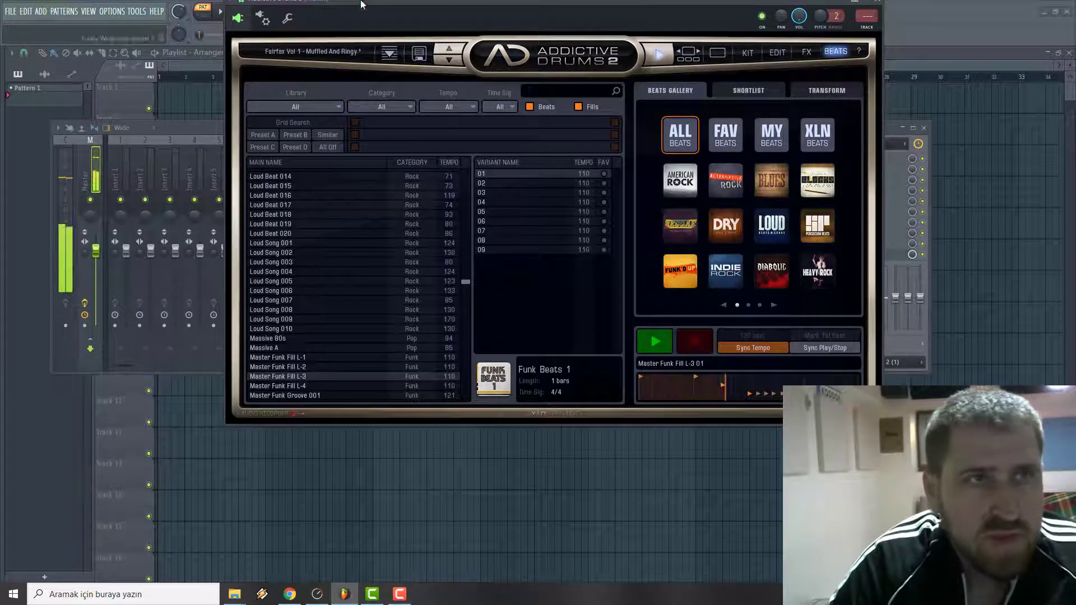
pyautogui.moveTo(345, 1); pyautogui.dragTo(416, 149)
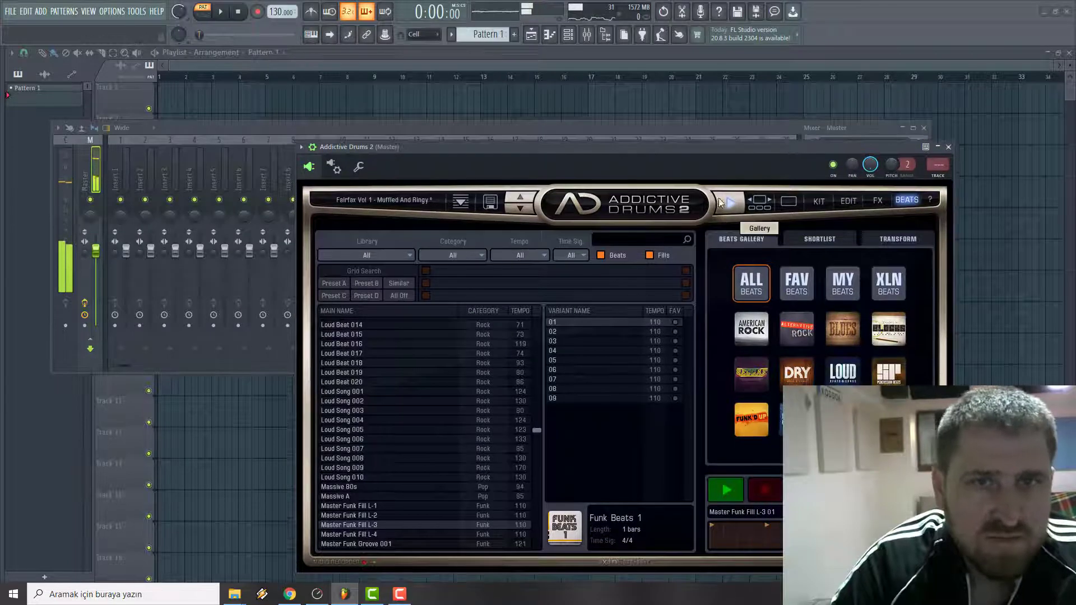
pyautogui.moveTo(728, 148); pyautogui.dragTo(859, 61)
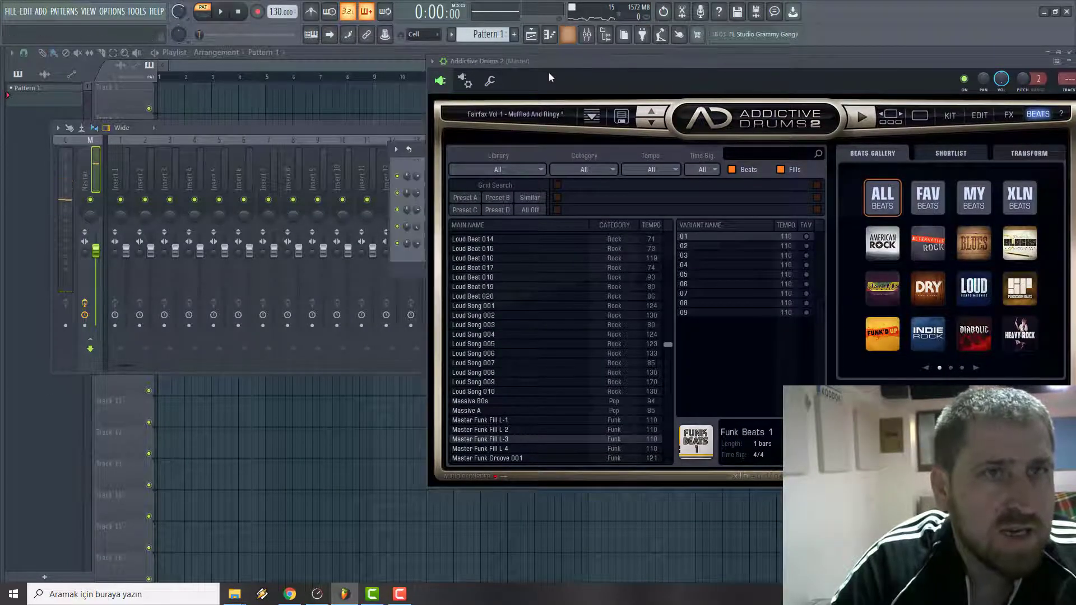
# - Show the Channel rack, place Master Funk Fill L-3 on the Addictive Drums 2 channel, and play the pattern briefly
pyautogui.moveTo(549, 72); pyautogui.dragTo(677, 114)
pyautogui.press('F6')
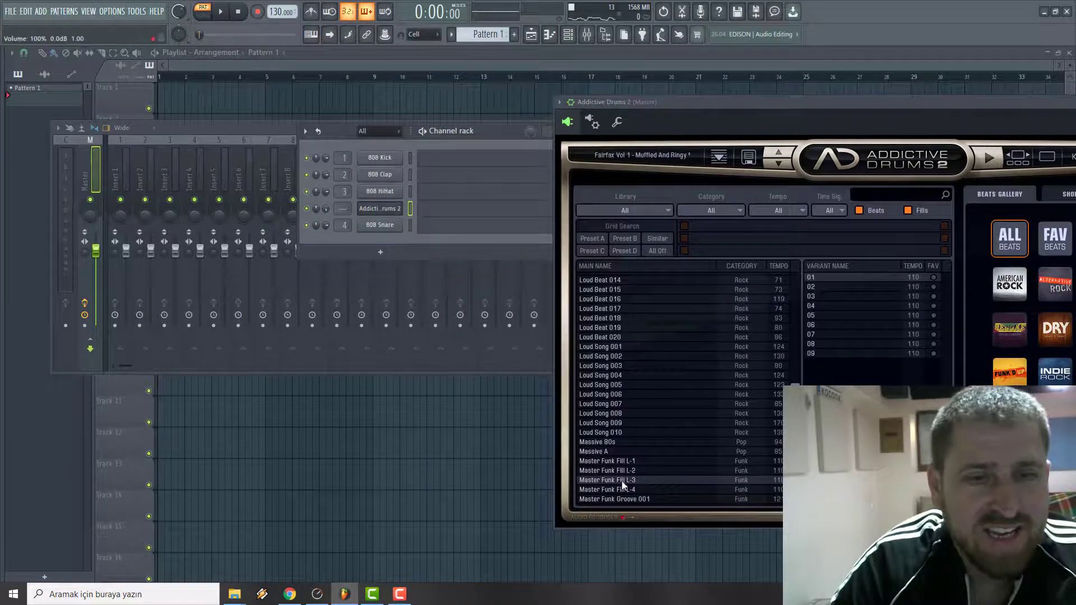
pyautogui.moveTo(623, 485); pyautogui.dragTo(429, 208)
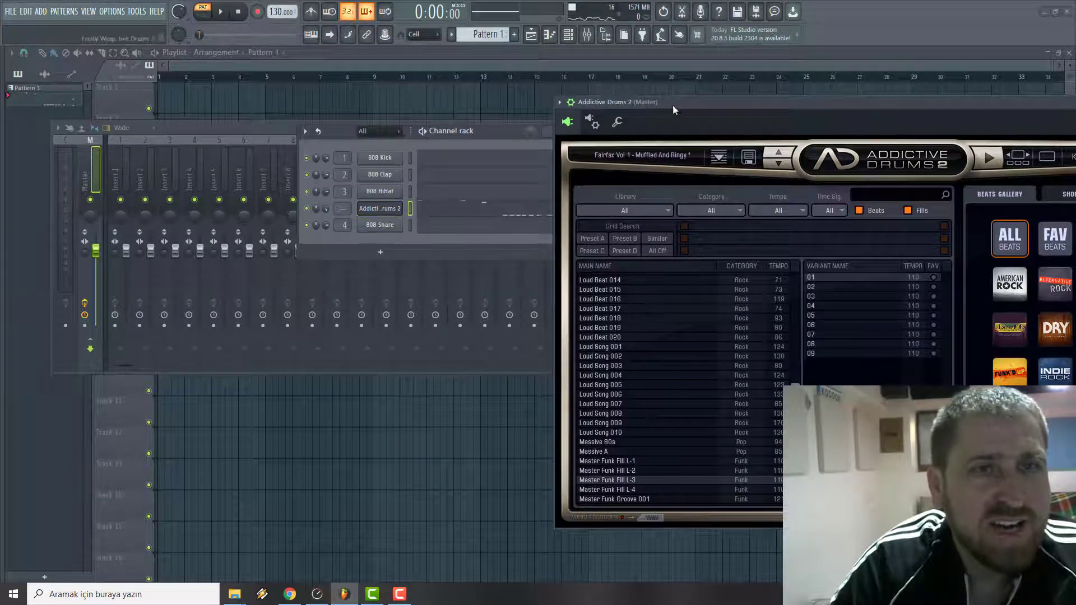
pyautogui.moveTo(673, 109); pyautogui.dragTo(761, 109)
pyautogui.press('space')
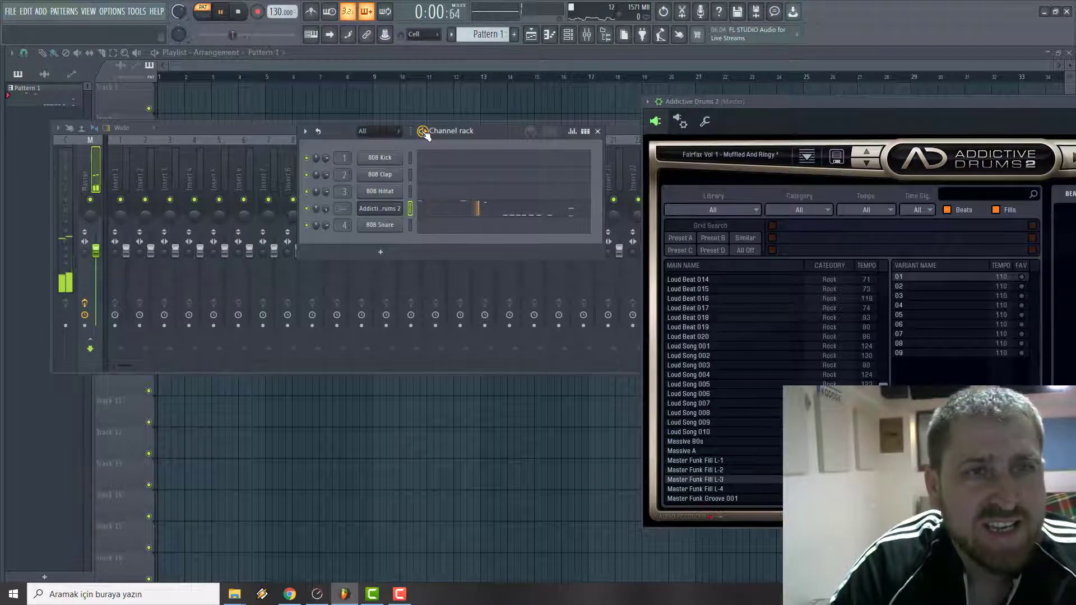
pyautogui.click(221, 11)
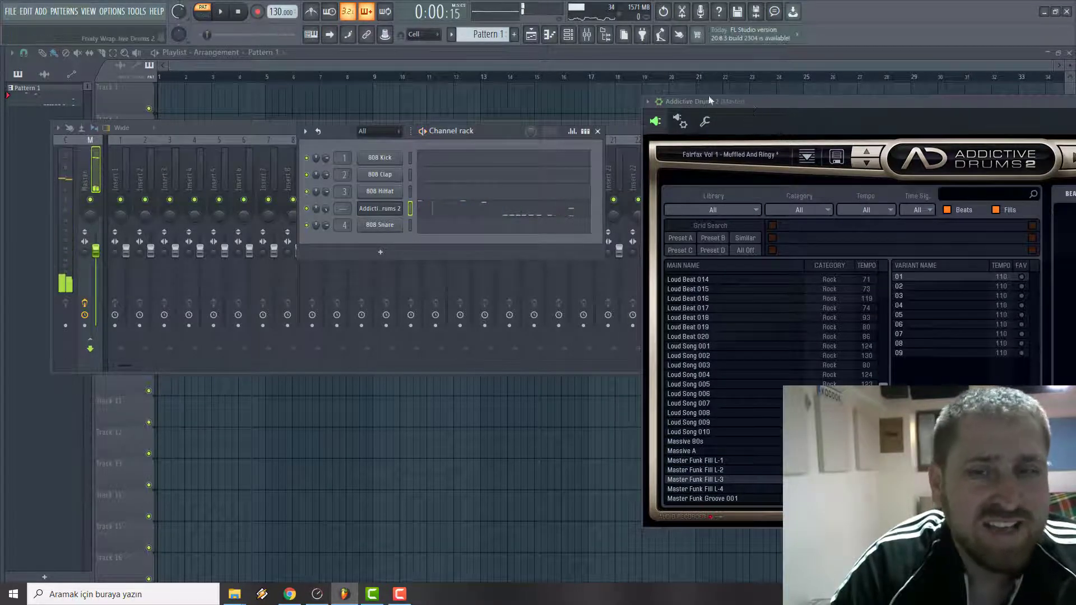
# - Bring the plugin window back into full view and audition Master Funk Fill L-4
pyautogui.moveTo(723, 104); pyautogui.dragTo(367, 50)
pyautogui.press('F9')
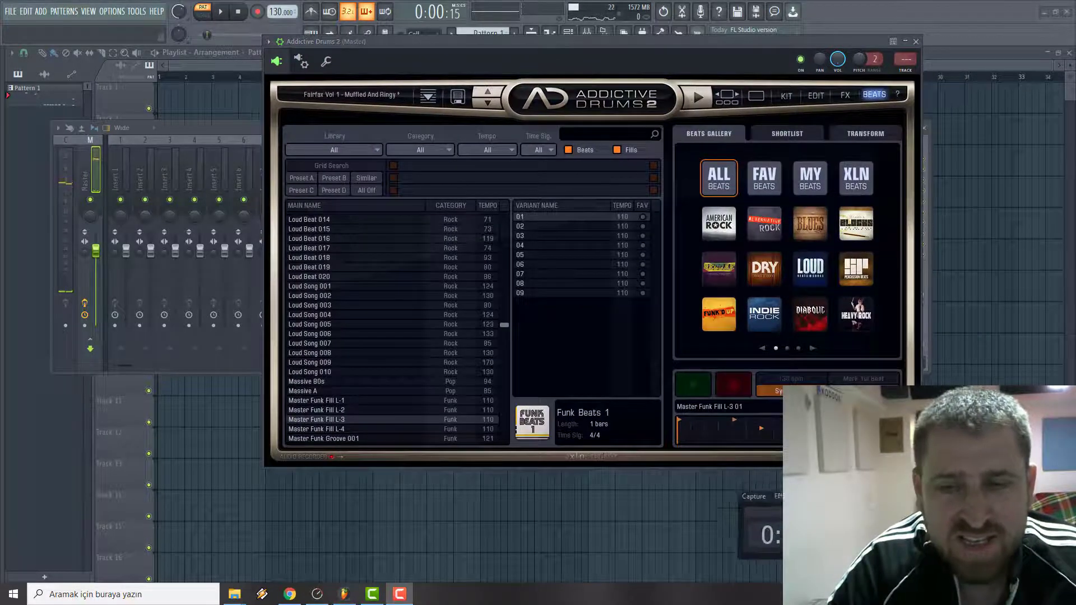
pyautogui.scroll(-2, 368, 429)
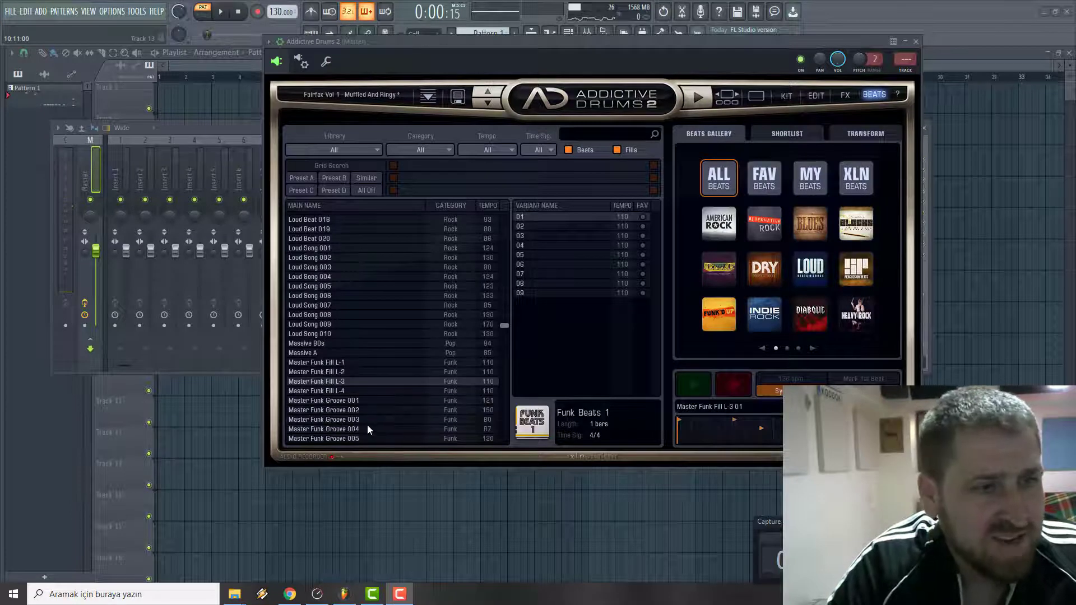
pyautogui.click(335, 391)
pyautogui.click(704, 386)
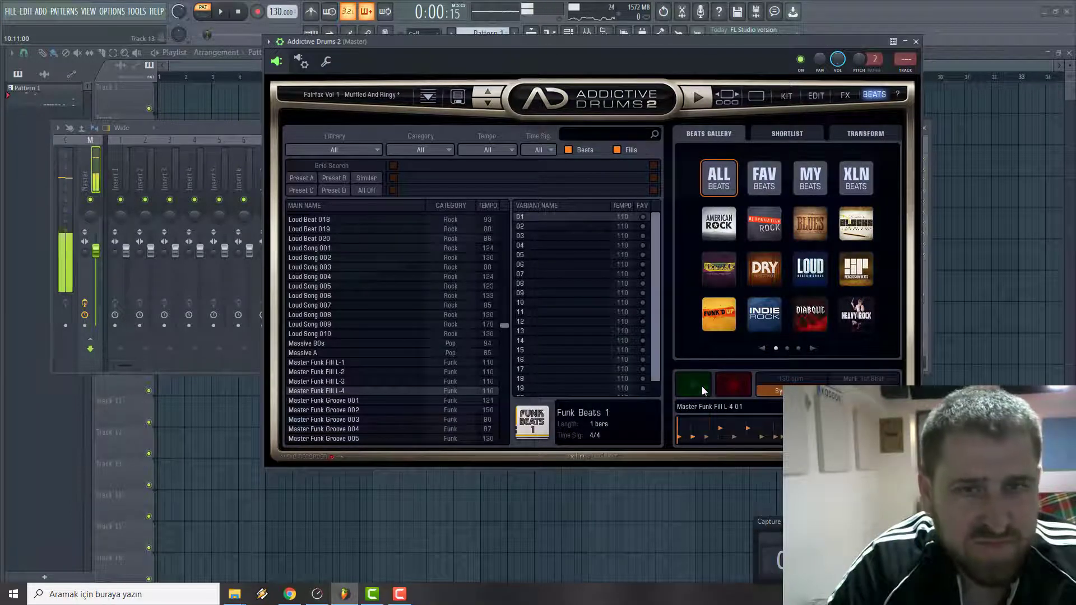
# - Open the Transform settings for Master Funk Fill L-4 and start playing the fill in the plugin
pyautogui.click(791, 133)
pyautogui.click(859, 133)
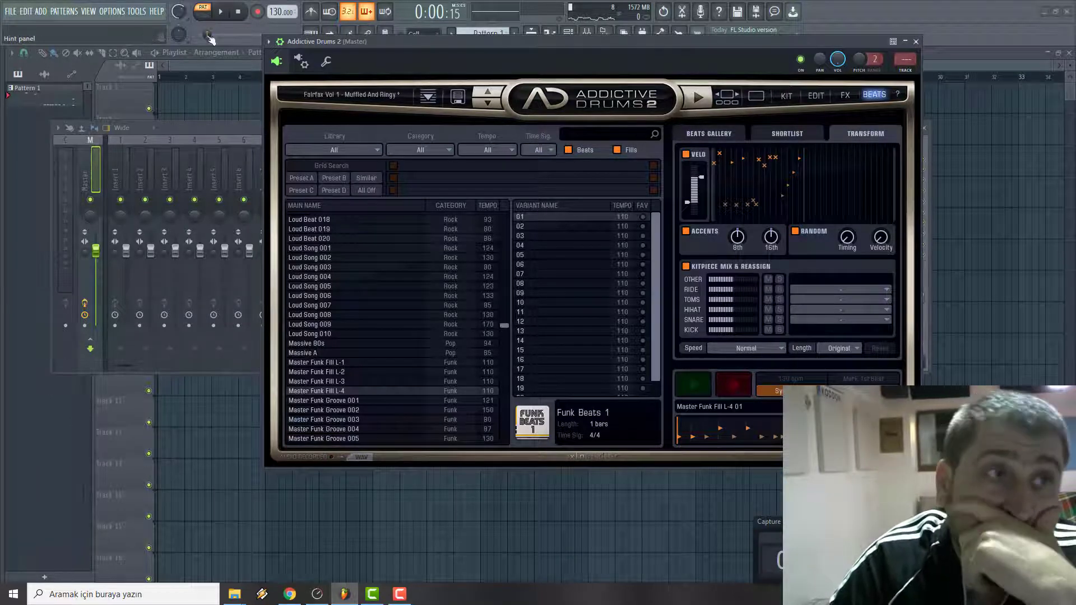
pyautogui.press('space')
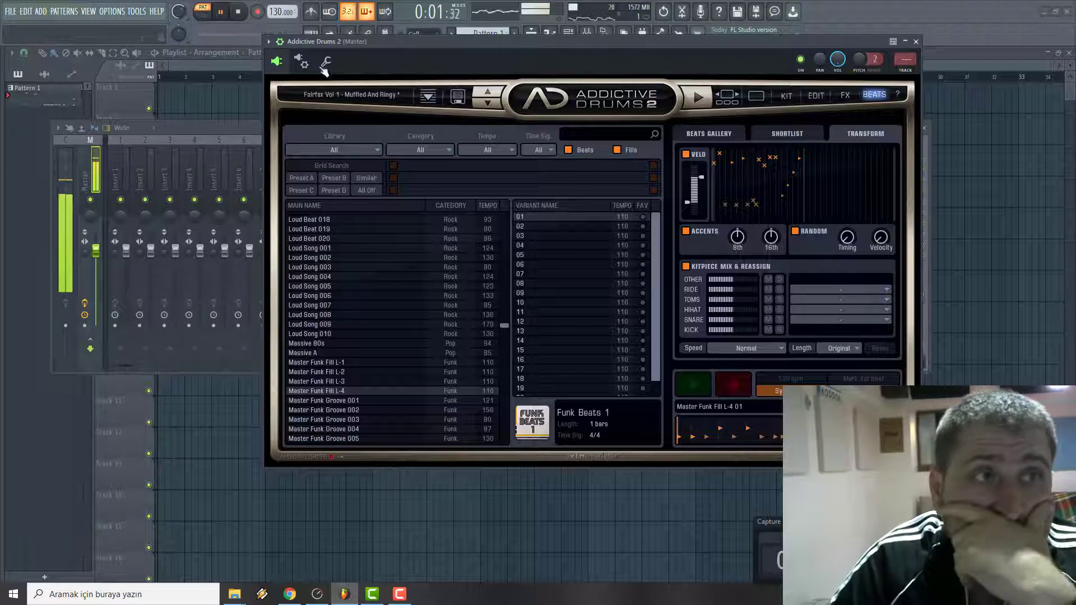
pyautogui.press('space')
pyautogui.click(687, 386)
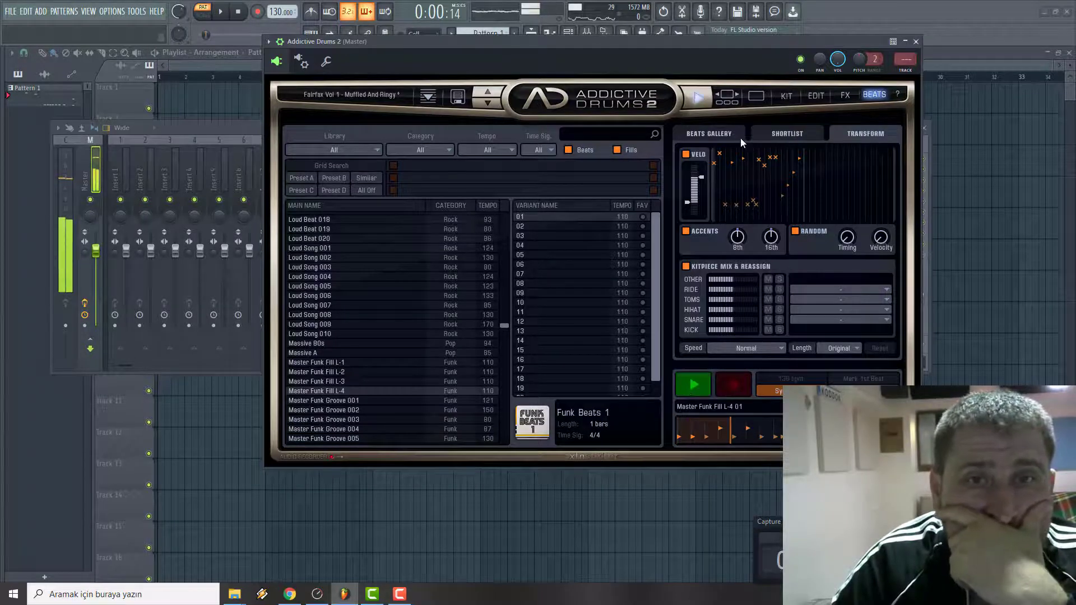
# - Lower the fill's velocity with the Velo sliders, and view the ride's reassign options without choosing one
pyautogui.click(761, 182)
pyautogui.moveTo(761, 182); pyautogui.dragTo(688, 206)
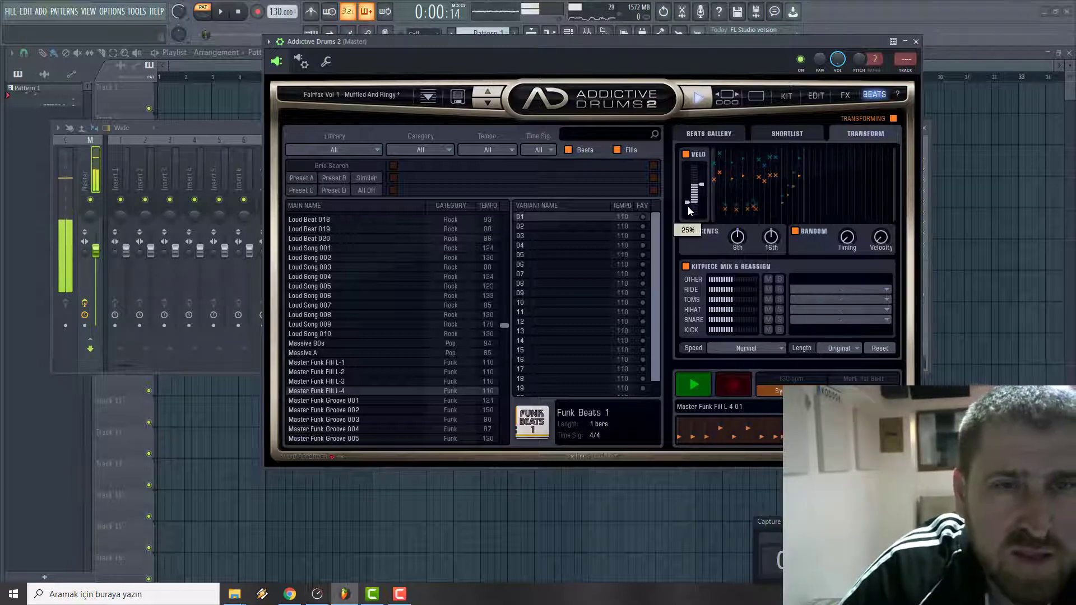
pyautogui.click(697, 391)
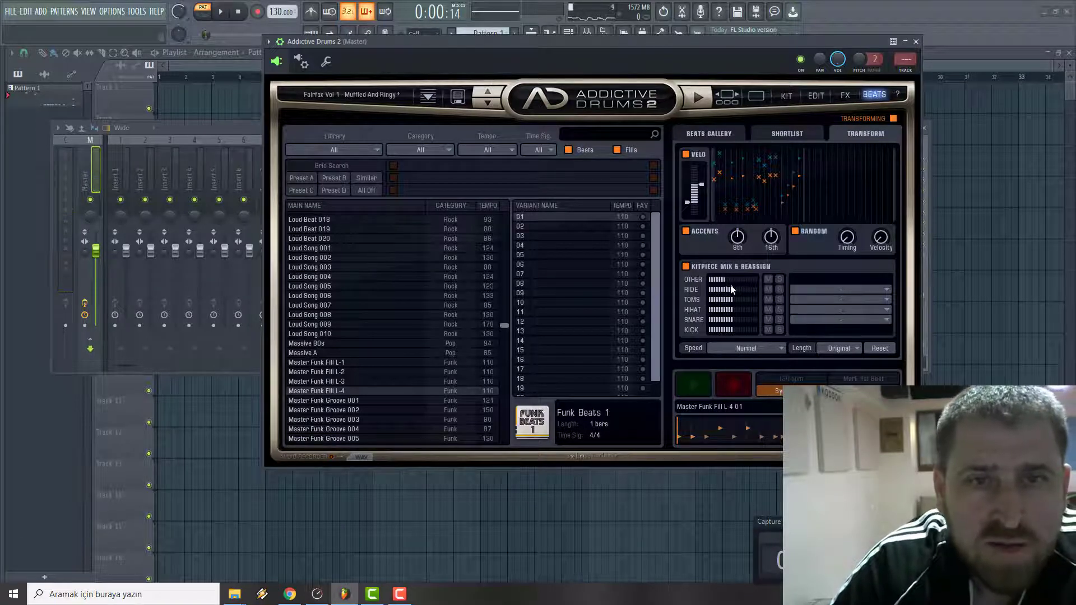
pyautogui.click(888, 293)
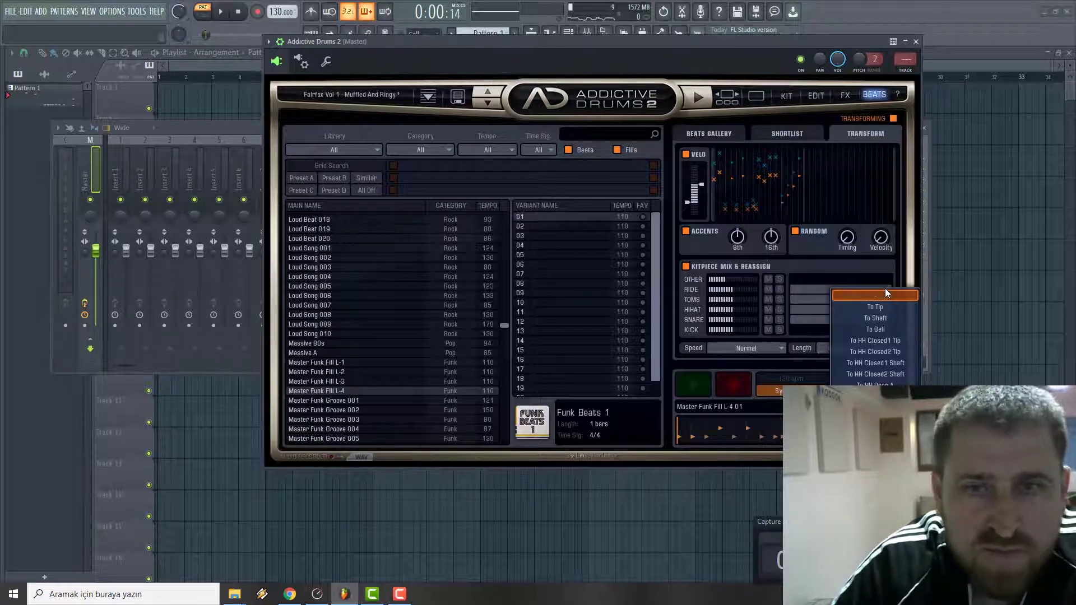
pyautogui.click(713, 297)
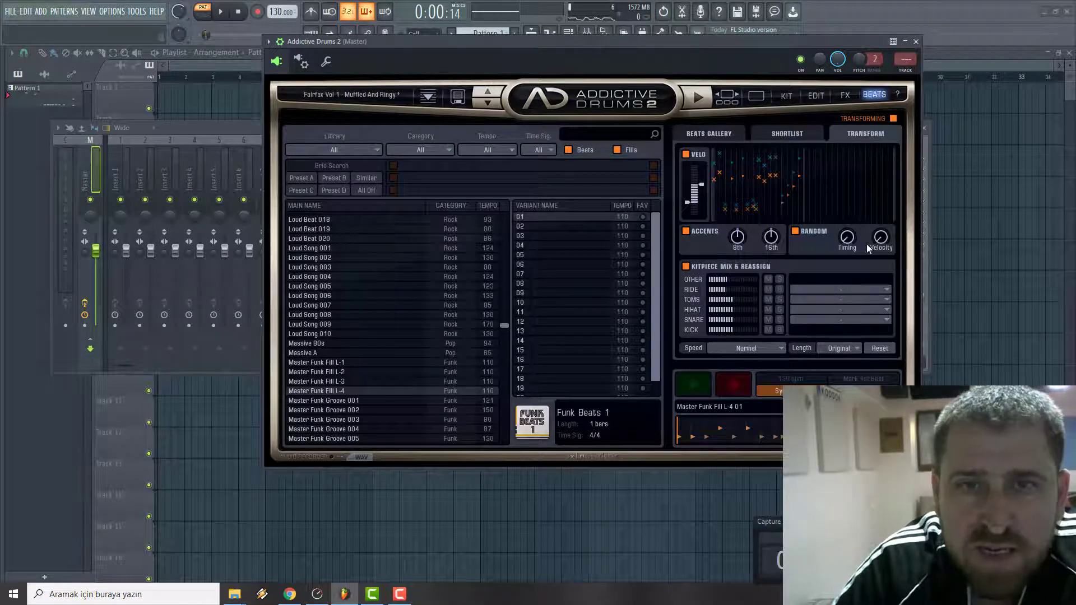
# - Try Random Velocity at 100% during playback, reduce it to a moderate amount, and raise Random Timing
pyautogui.click(693, 385)
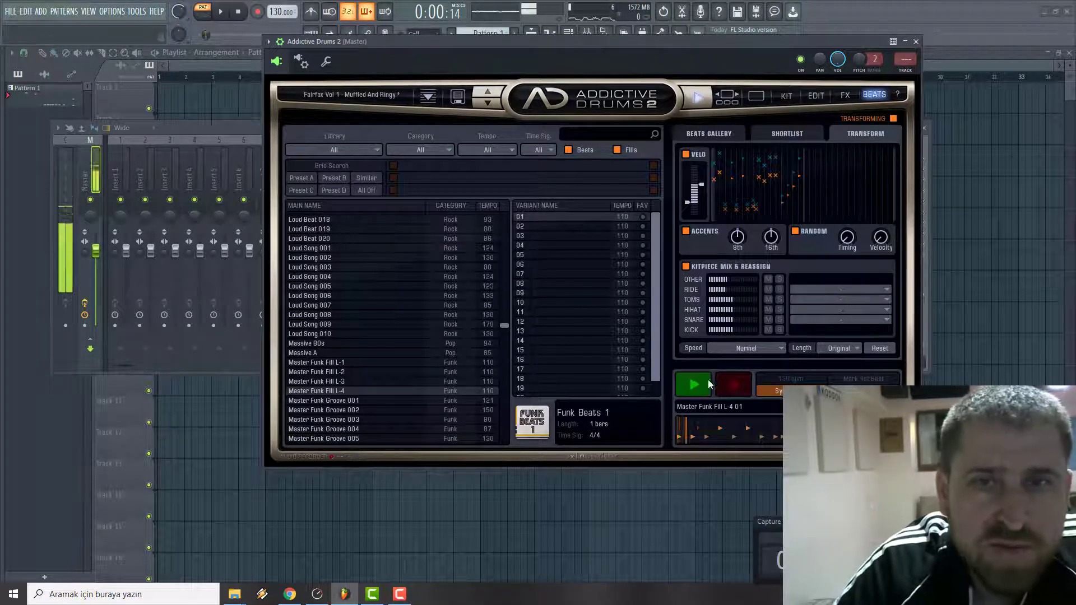
pyautogui.moveTo(846, 242); pyautogui.dragTo(880, 152)
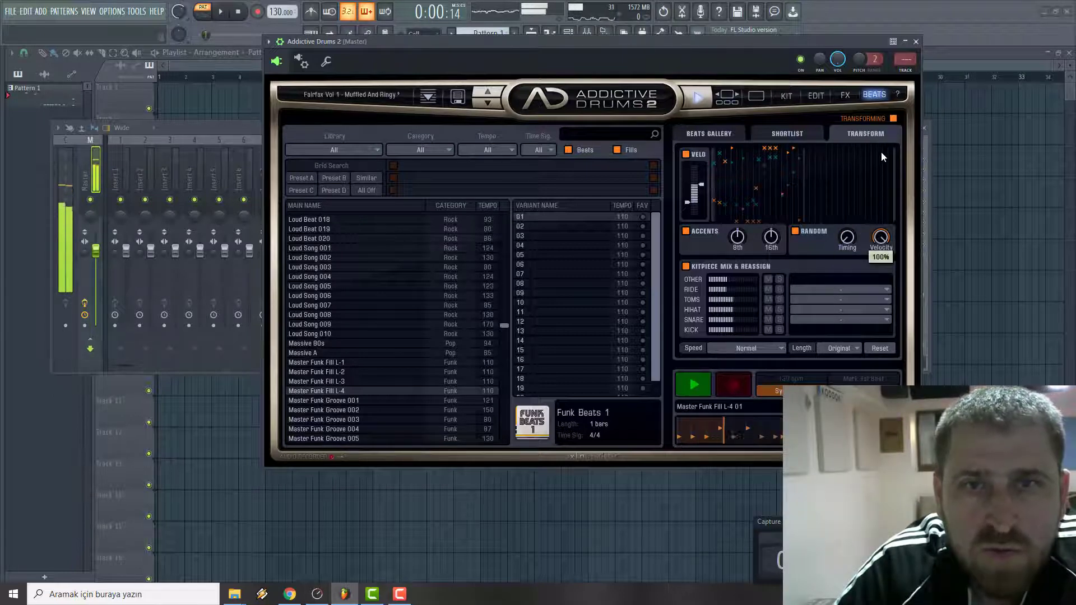
pyautogui.moveTo(883, 224); pyautogui.dragTo(884, 247)
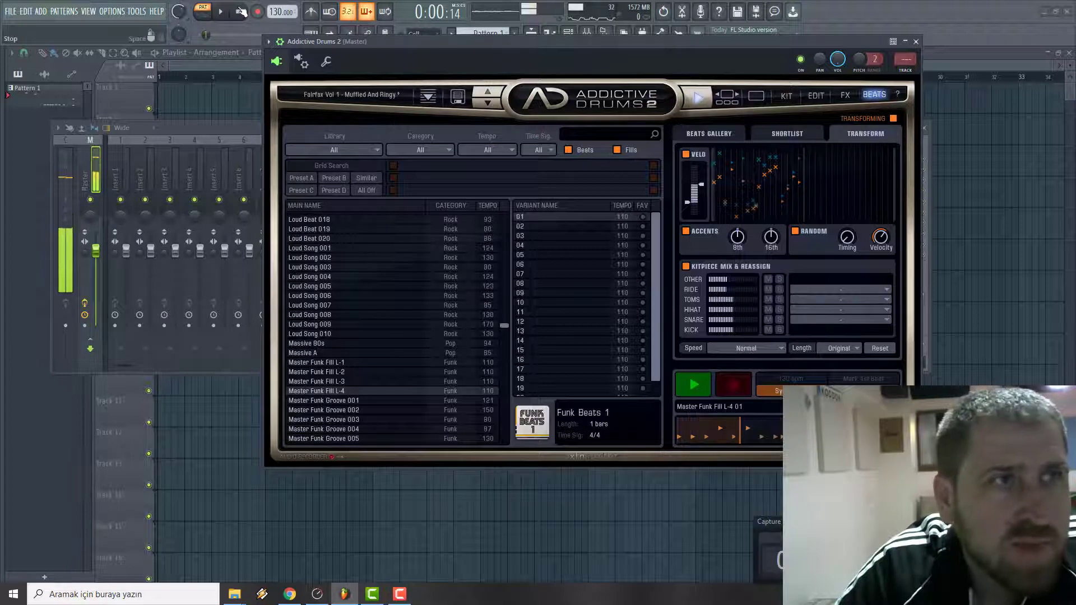
pyautogui.click(694, 385)
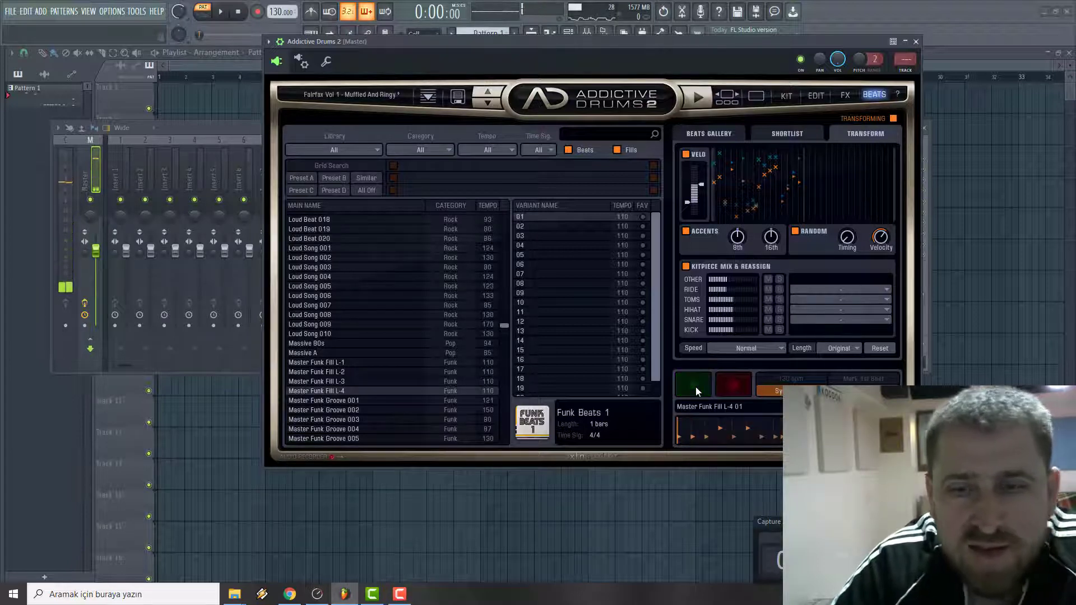
pyautogui.moveTo(848, 224)
pyautogui.mouseDown()
pyautogui.moveTo(856, 142)
pyautogui.moveTo(835, 214)
pyautogui.mouseUp()
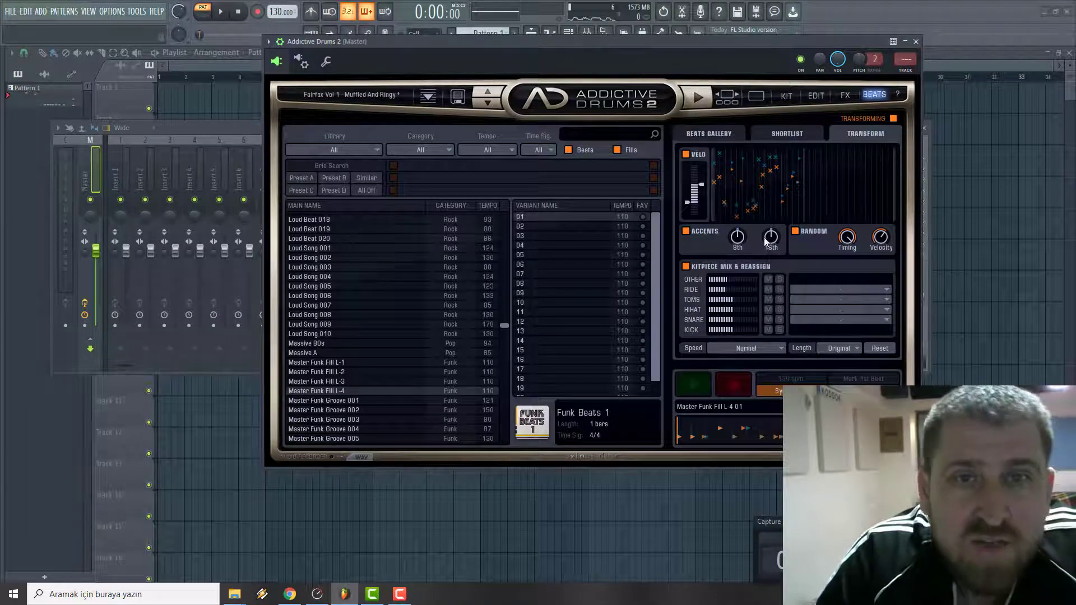
# - Adjust the 8th and 16th accent amounts while the fill plays, and toggle Accents off and on to compare
pyautogui.moveTo(771, 240); pyautogui.dragTo(737, 213)
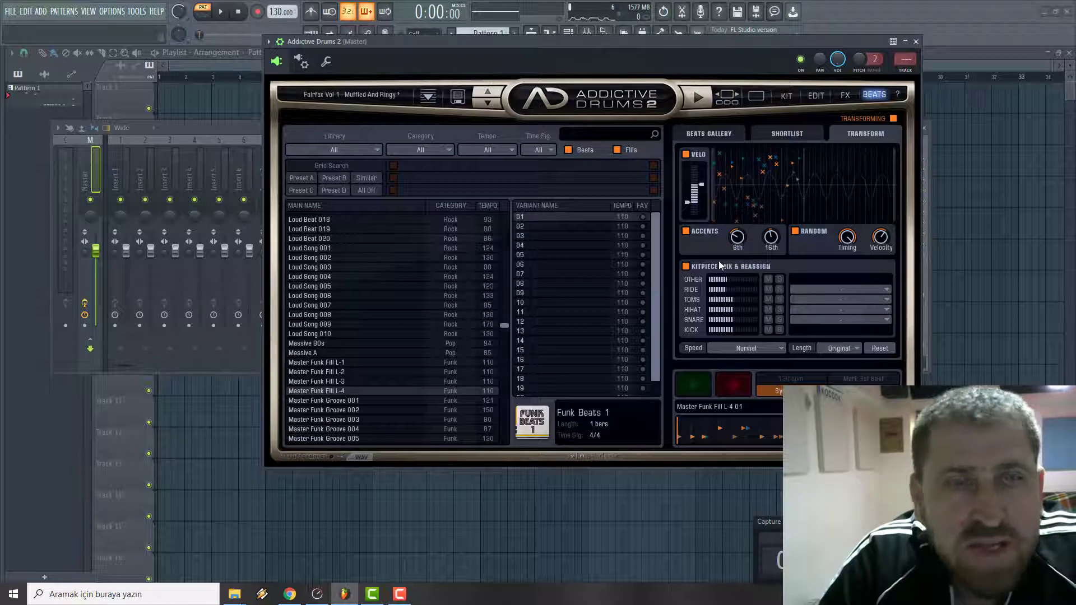
pyautogui.click(220, 11)
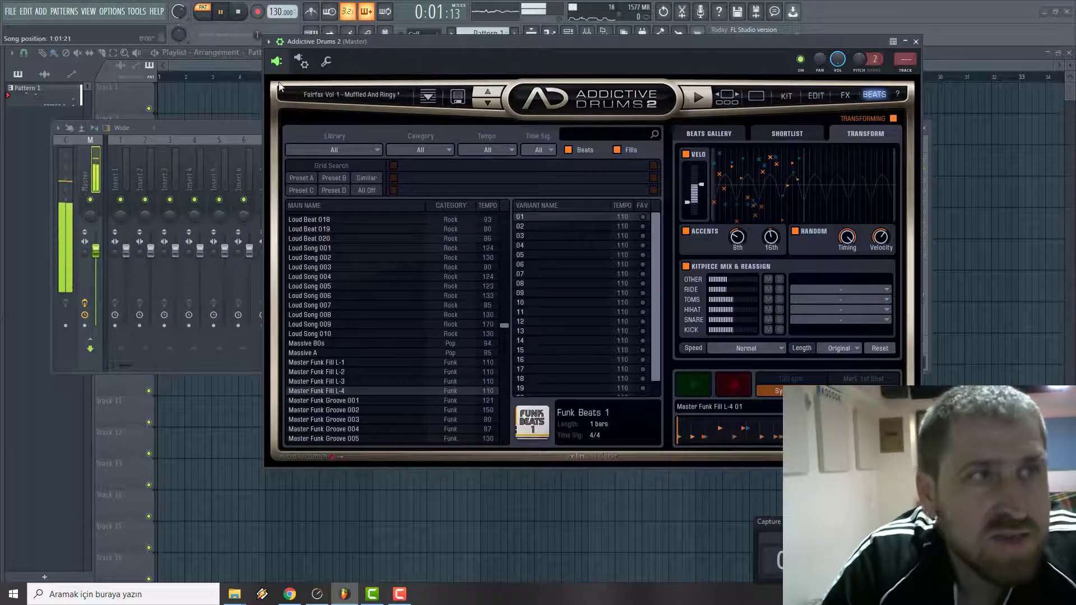
pyautogui.moveTo(737, 239); pyautogui.dragTo(732, 138)
pyautogui.moveTo(782, 237); pyautogui.dragTo(777, 177)
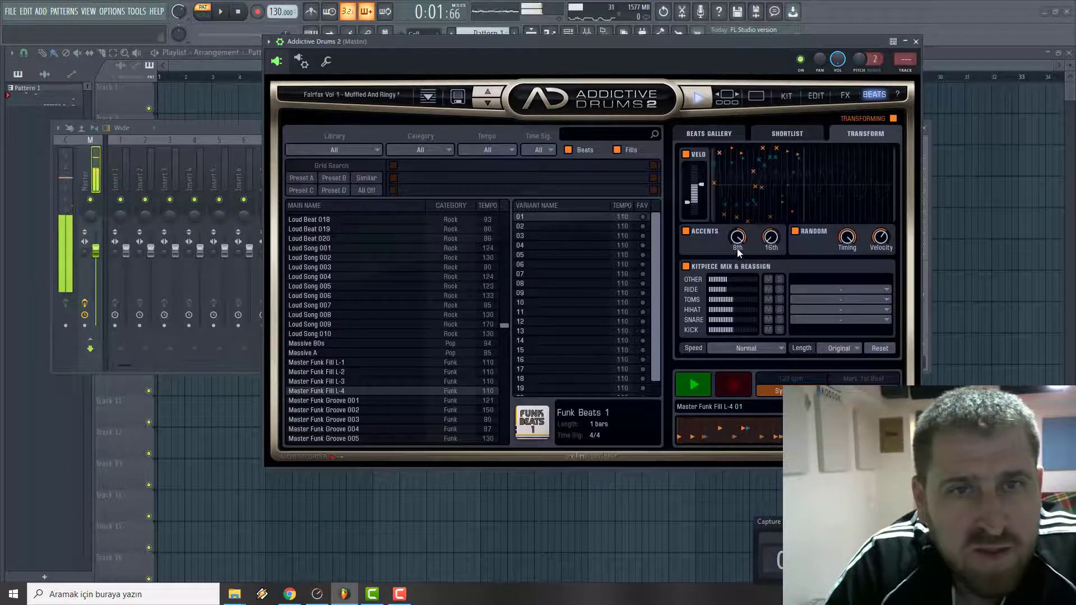
pyautogui.moveTo(738, 238); pyautogui.dragTo(732, 312)
pyautogui.click(694, 386)
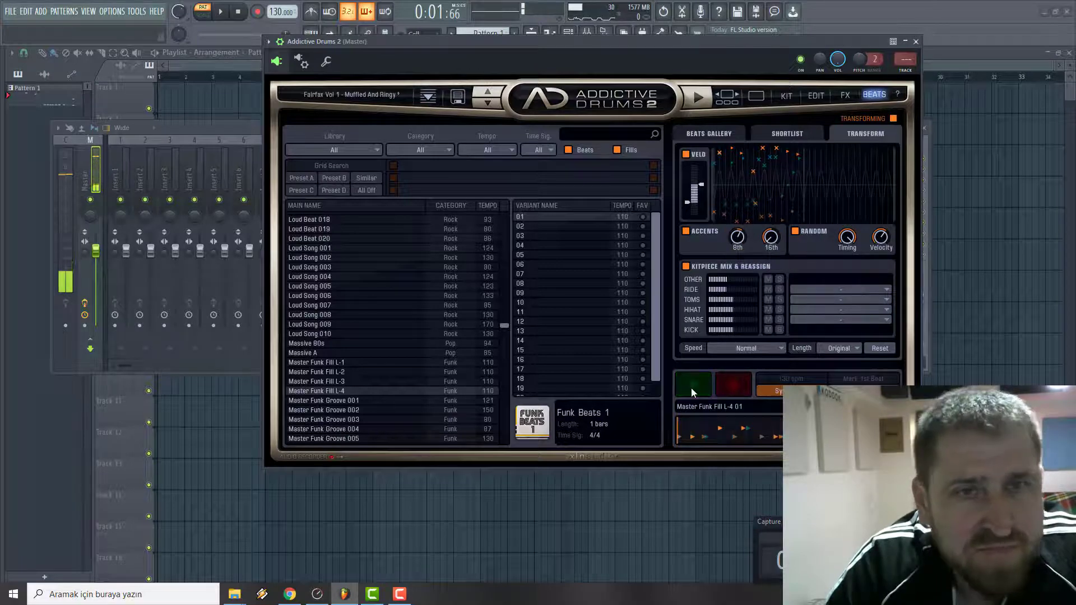
pyautogui.click(686, 232)
pyautogui.click(686, 231)
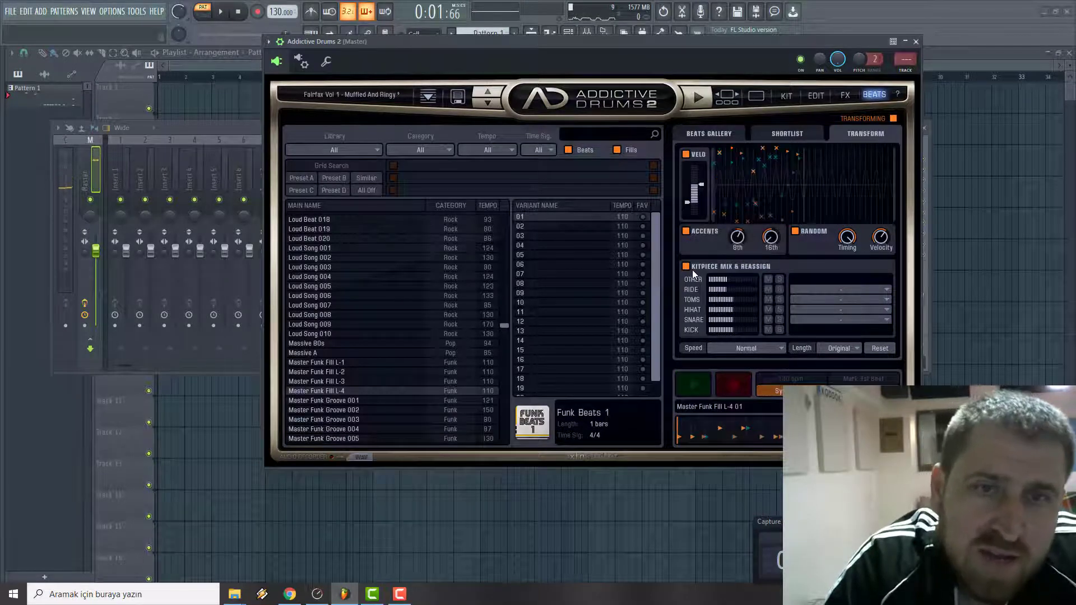
# - Lower every kitpiece level in the fill's mix to zero during playback, and stop the fill
pyautogui.click(727, 411)
pyautogui.moveTo(729, 300)
pyautogui.mouseDown()
pyautogui.moveTo(734, 308)
pyautogui.moveTo(701, 320)
pyautogui.mouseUp()
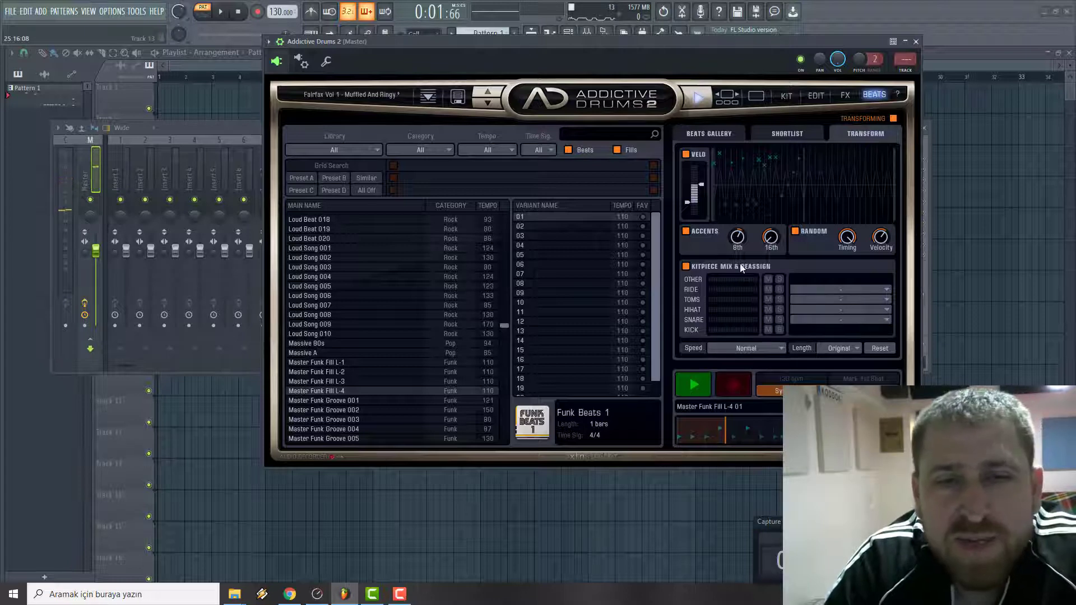
pyautogui.click(691, 382)
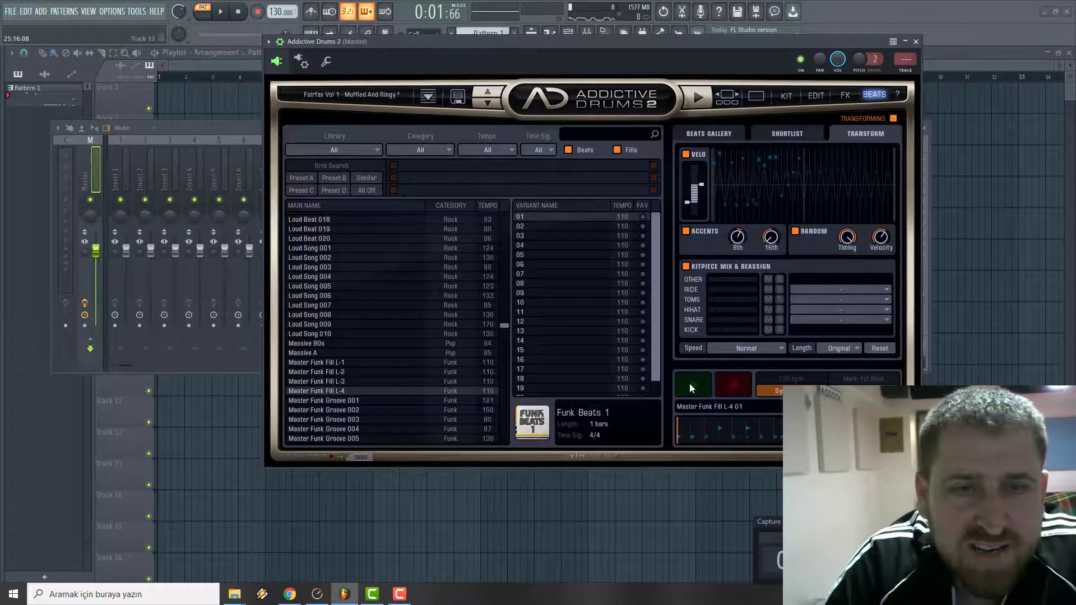
# - Raise the kick, hi-hat, toms, ride and other levels in the kitpiece mix, leave the snare at zero, and stop playback
pyautogui.click(746, 331)
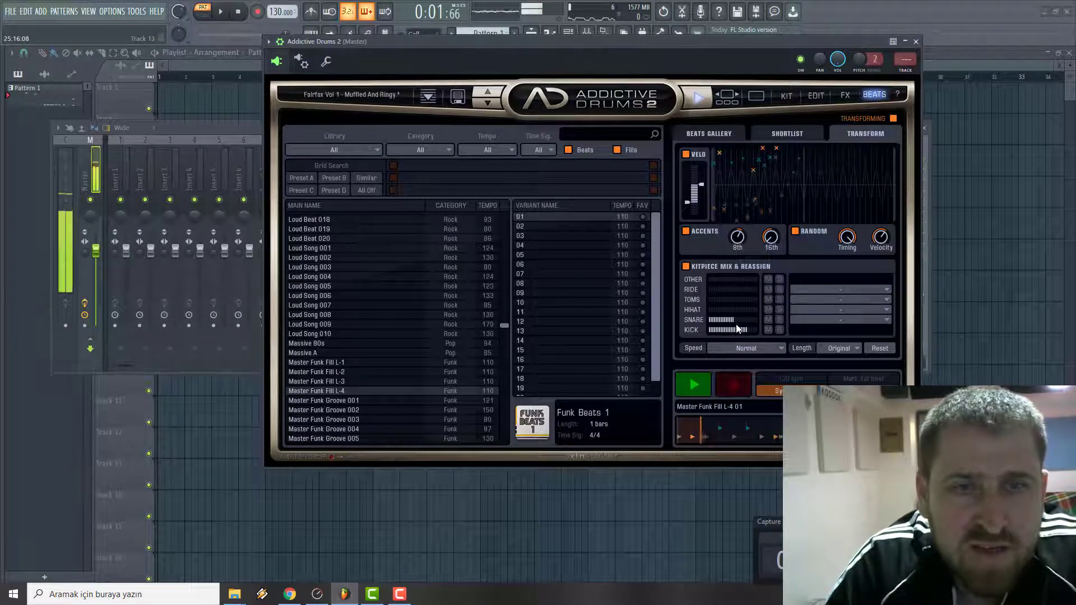
pyautogui.click(726, 299)
pyautogui.click(752, 279)
pyautogui.click(750, 289)
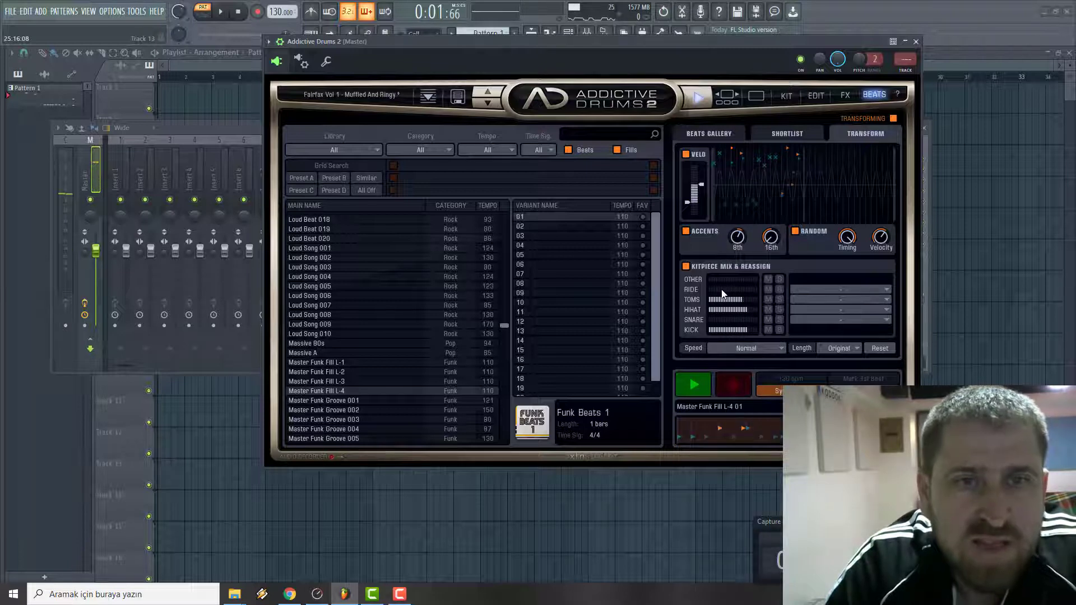
pyautogui.click(738, 289)
pyautogui.click(739, 279)
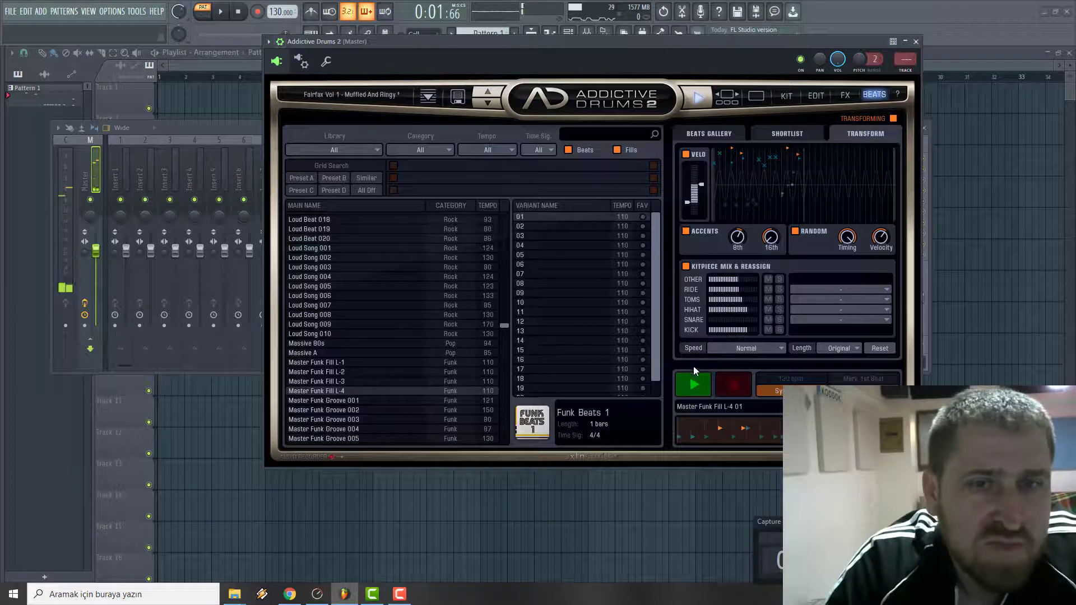
pyautogui.press('space')
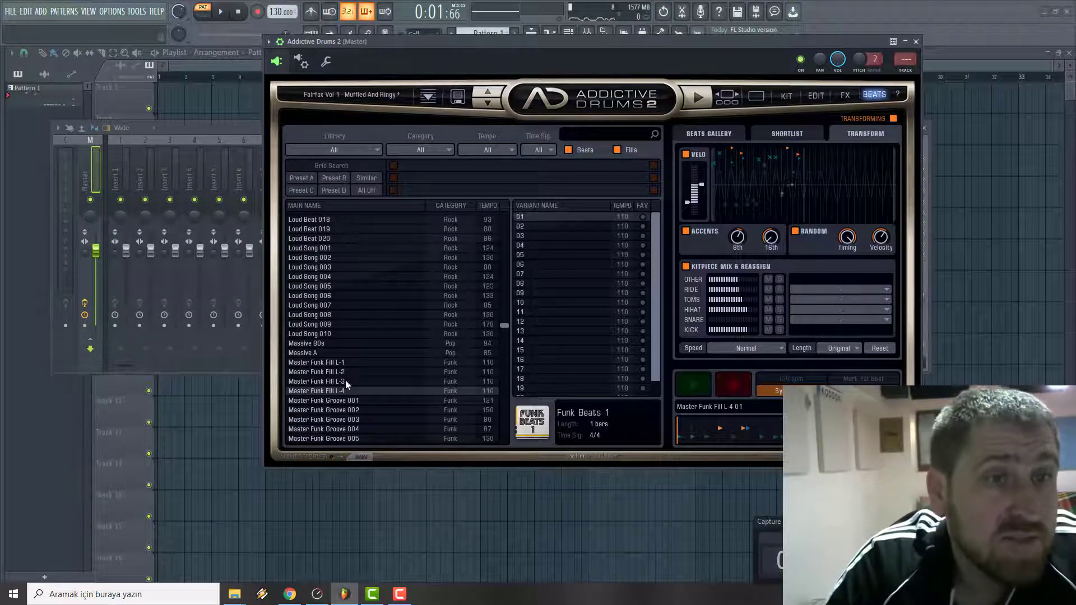
# - Browse the beat list from the Master Funk fills through the metal, Motown, punk and retro entries to the Sloppy Grooves
pyautogui.scroll(-15, 402, 304)
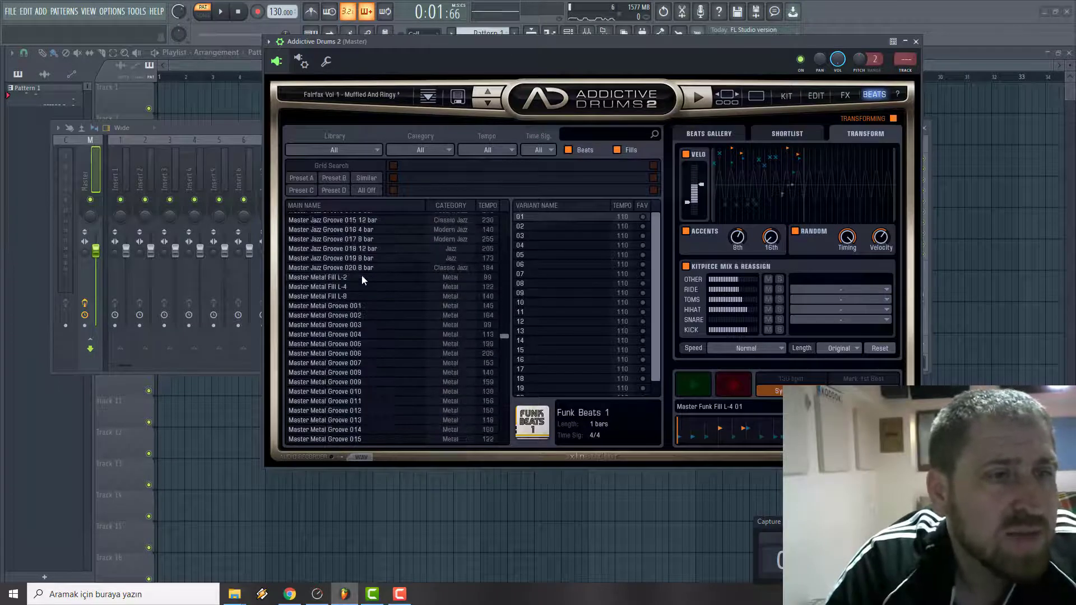
pyautogui.scroll(-10, 362, 278)
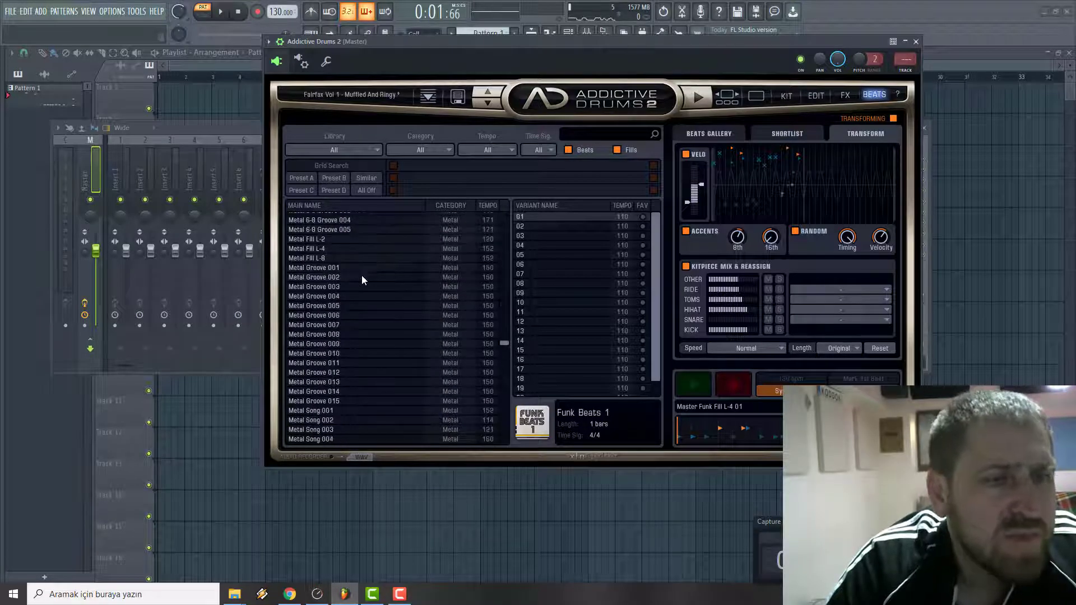
pyautogui.scroll(-10, 361, 278)
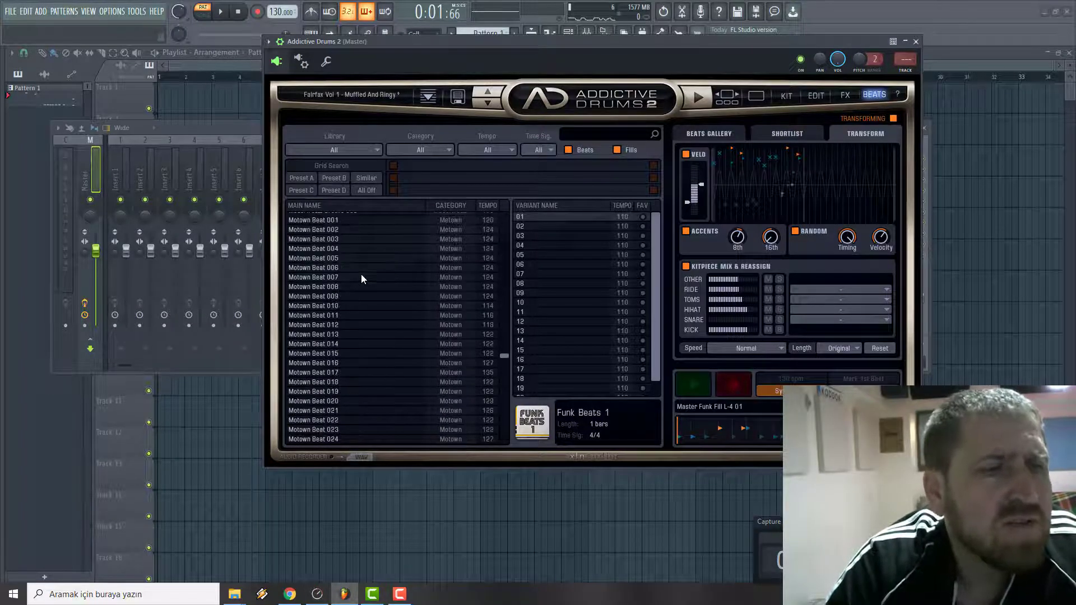
pyautogui.scroll(-10, 361, 274)
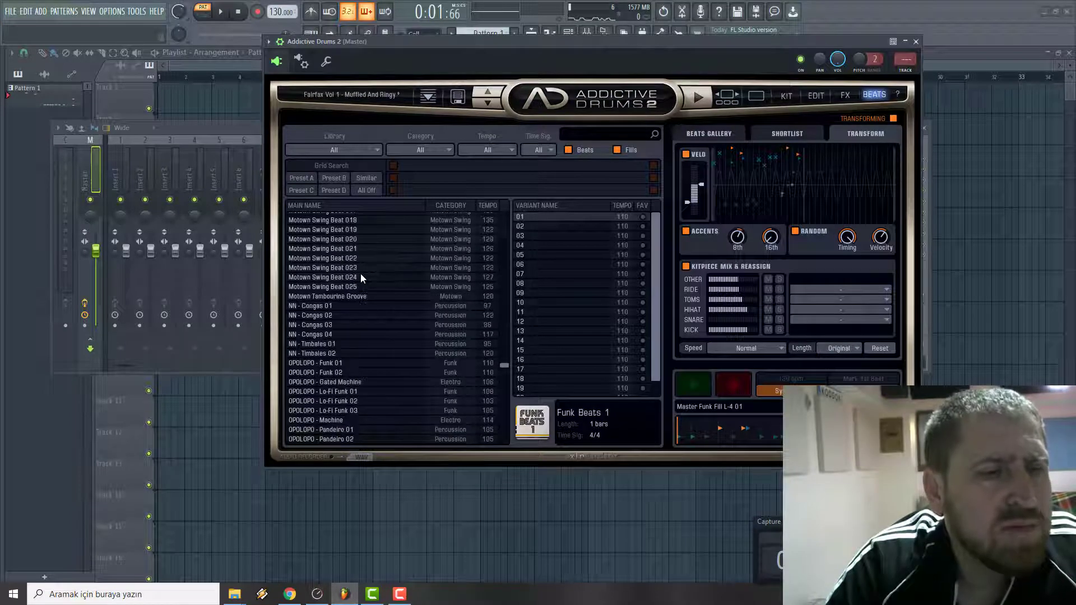
pyautogui.scroll(-10, 361, 277)
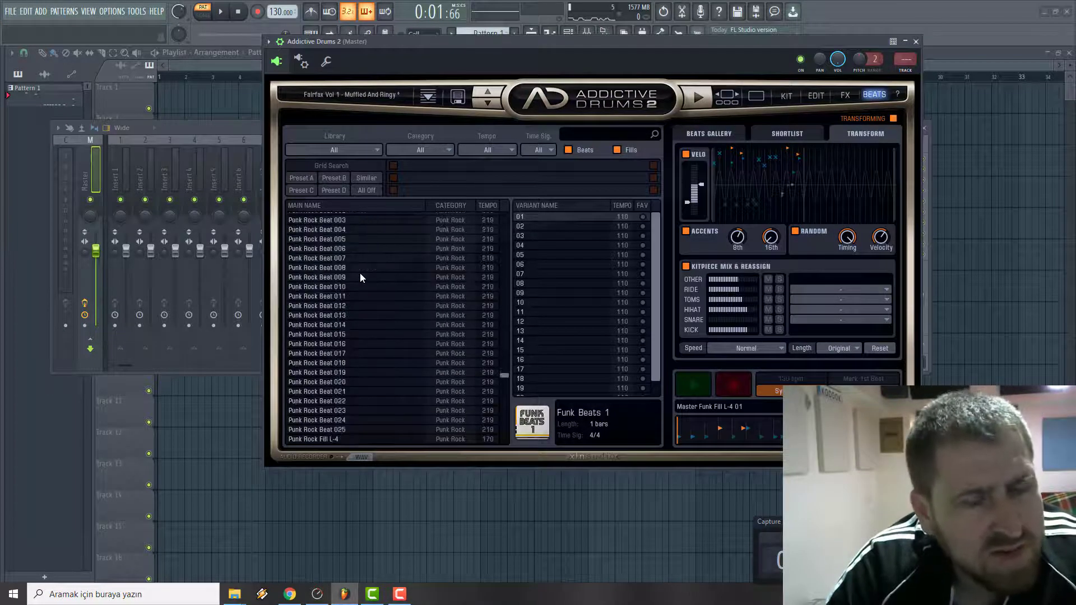
pyautogui.scroll(-10, 361, 276)
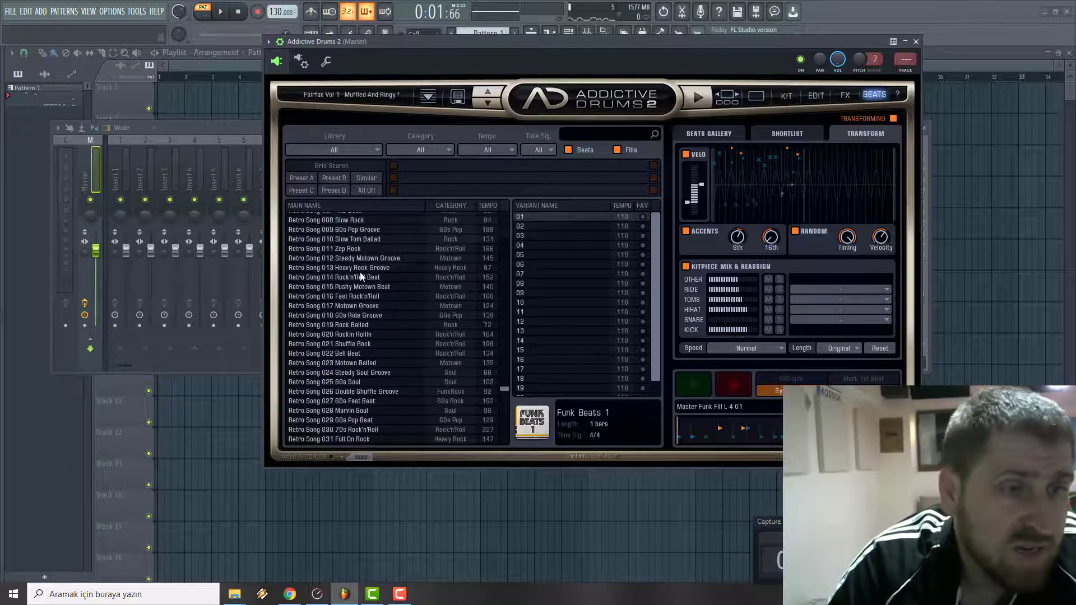
pyautogui.scroll(-10, 360, 276)
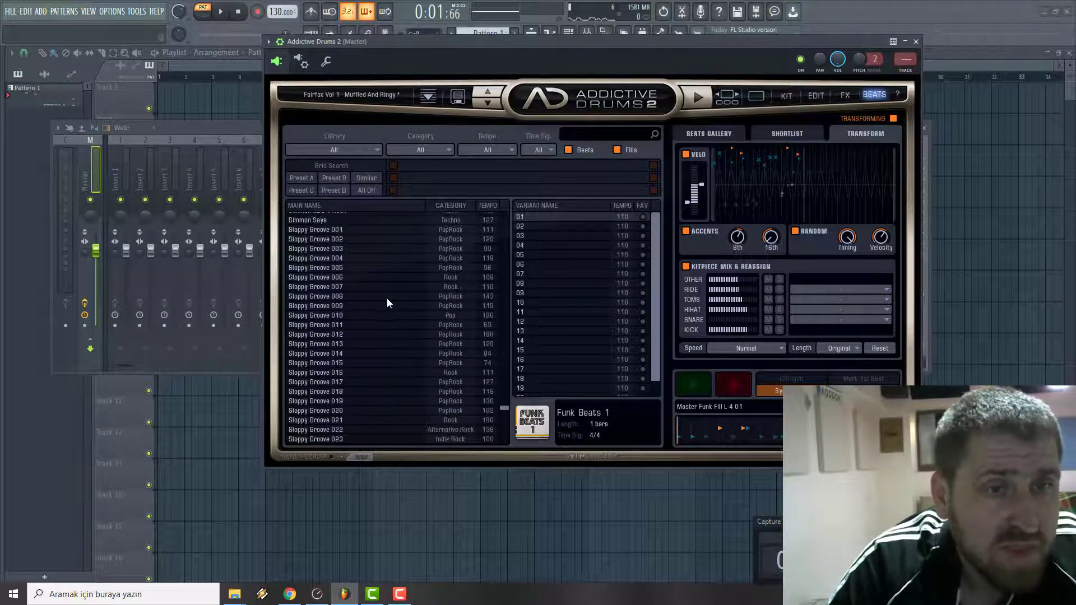
# - Load the Slow Down preset of the Fairfax Vol 1 kit, and switch to the Freak 54 preset of Vintage Dry
pyautogui.click(755, 96)
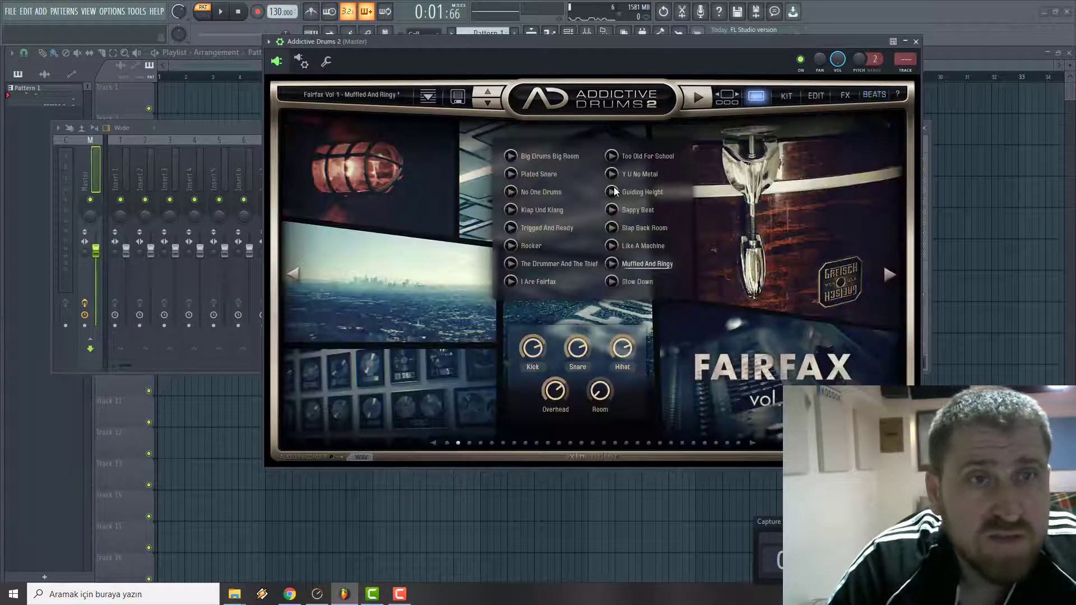
pyautogui.click(647, 284)
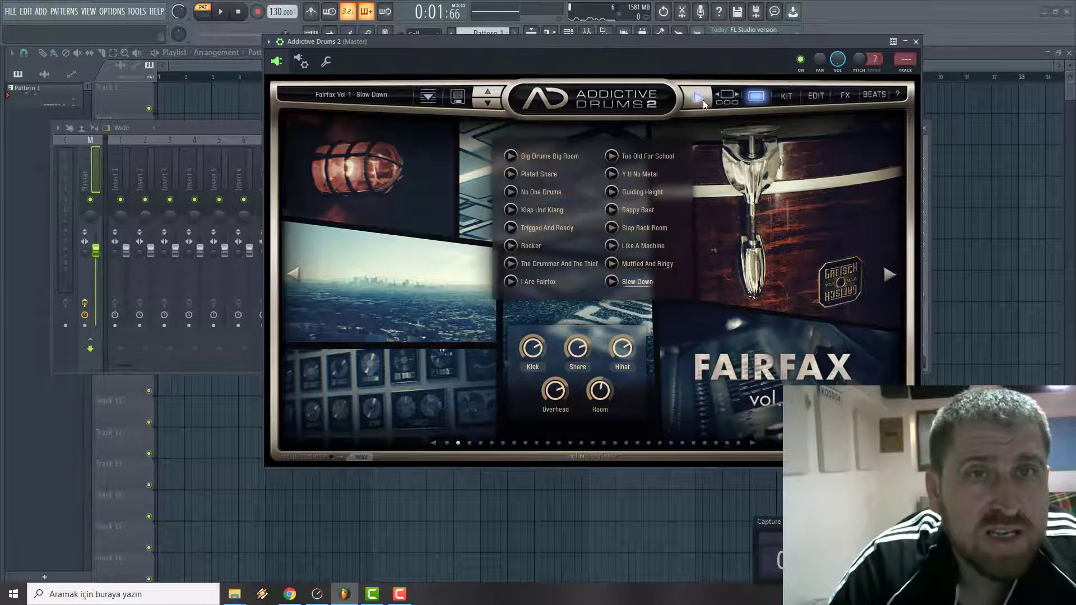
pyautogui.click(889, 274)
pyautogui.click(362, 245)
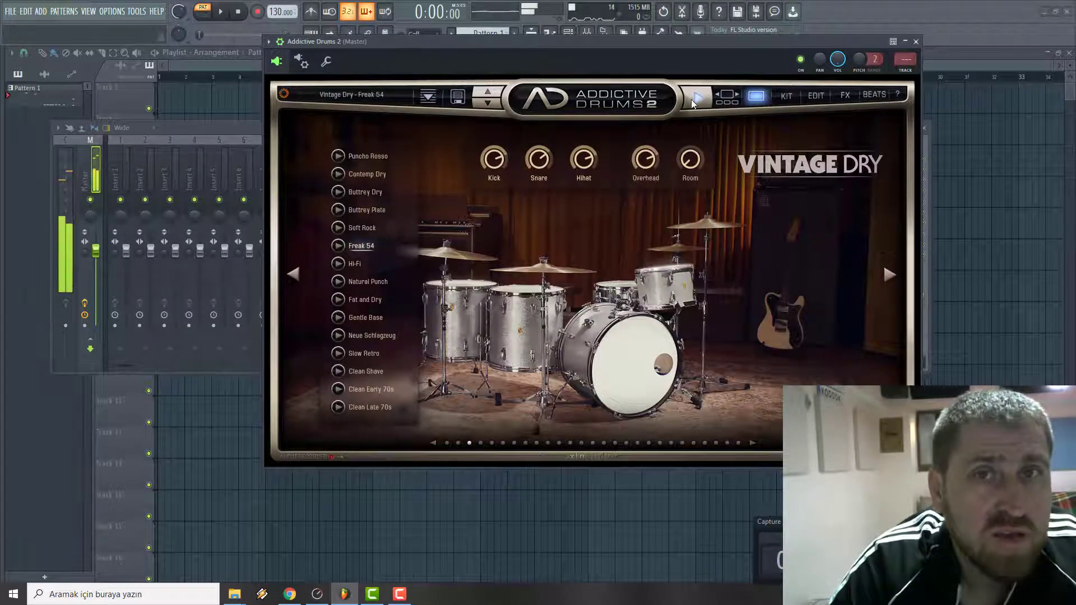
# - Audition Sloppy Grooves 005, 006, 008 and 012 in the beat library, raising the snare level in the kitpiece mix during playback
pyautogui.click(870, 98)
pyautogui.scroll(5, 416, 362)
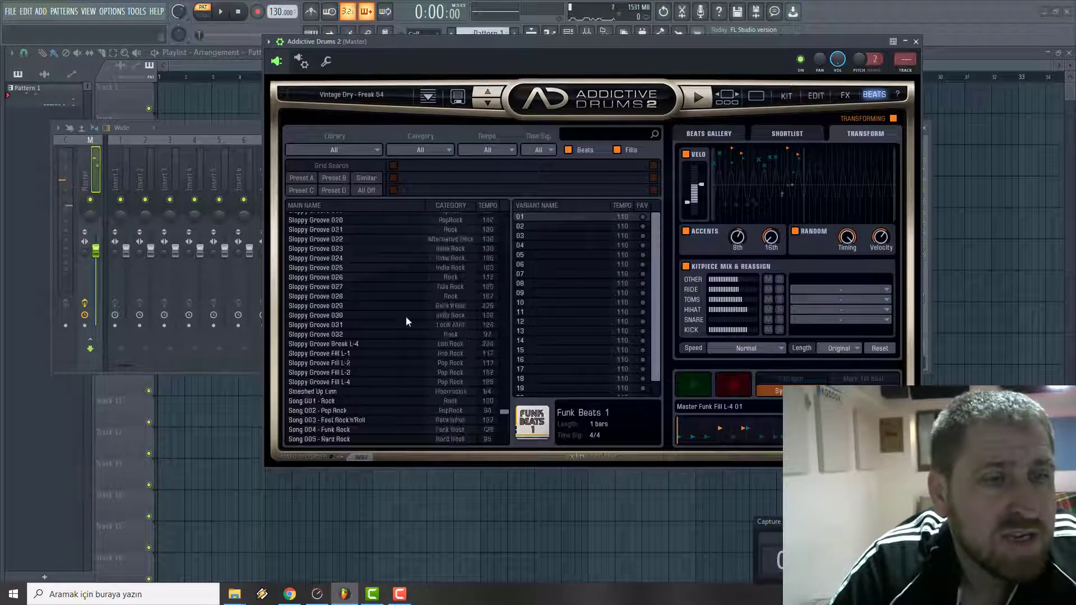
pyautogui.click(316, 268)
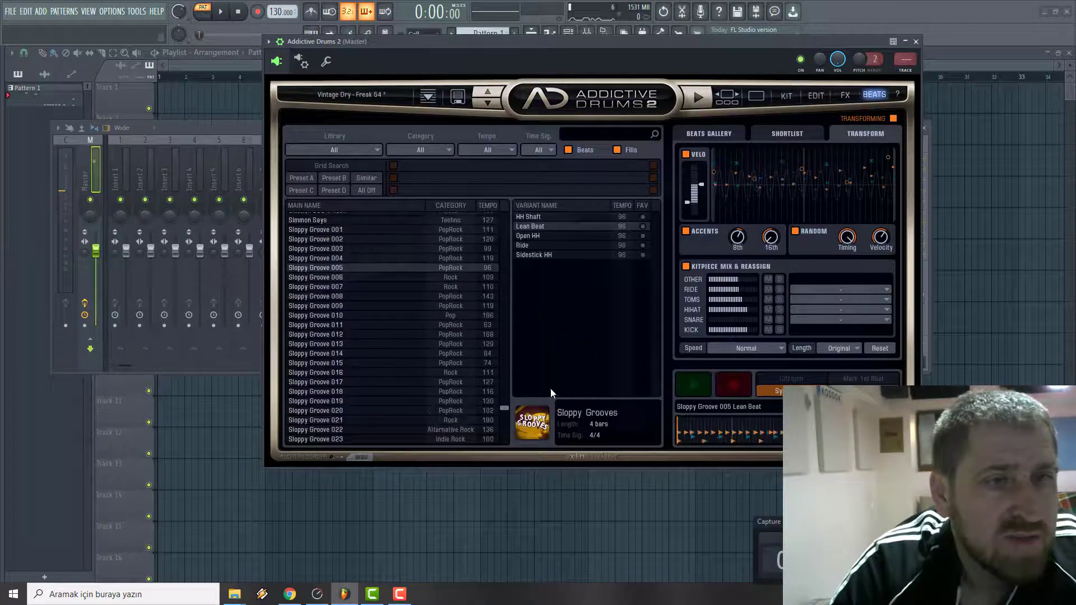
pyautogui.click(697, 386)
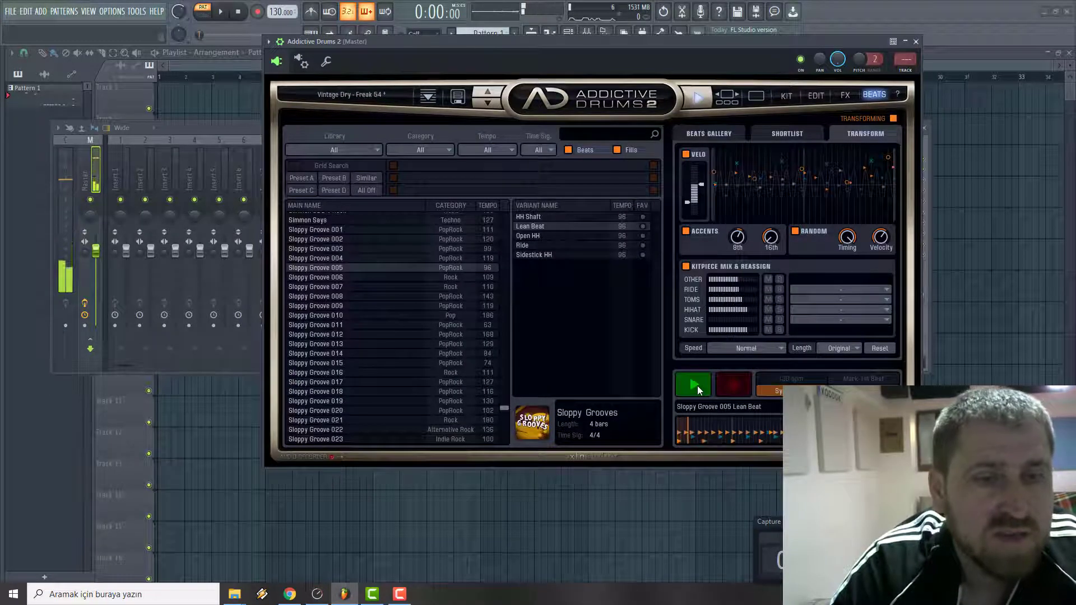
pyautogui.click(318, 278)
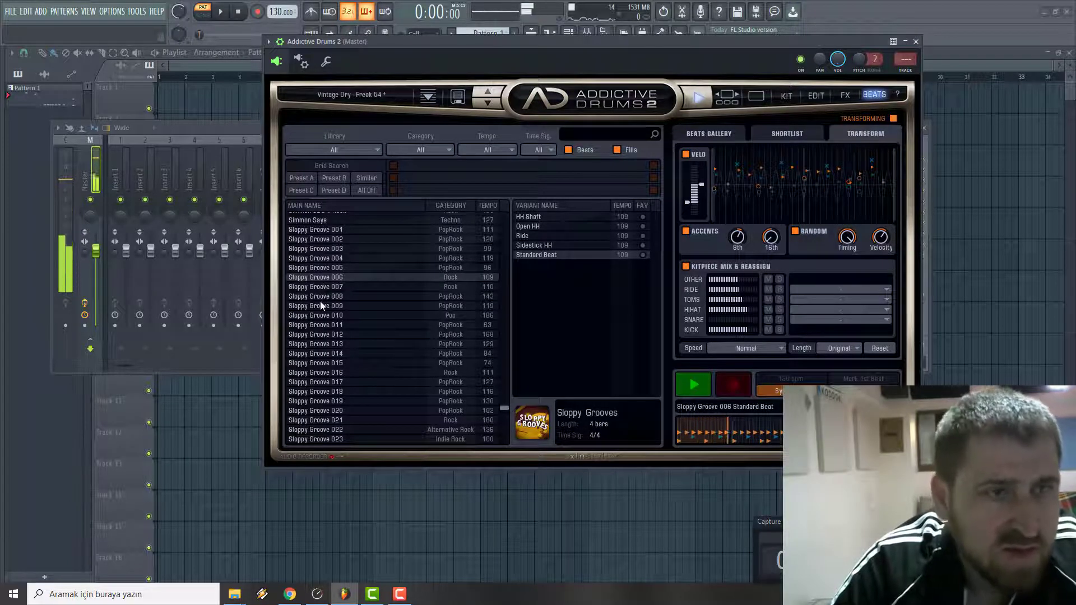
pyautogui.click(320, 297)
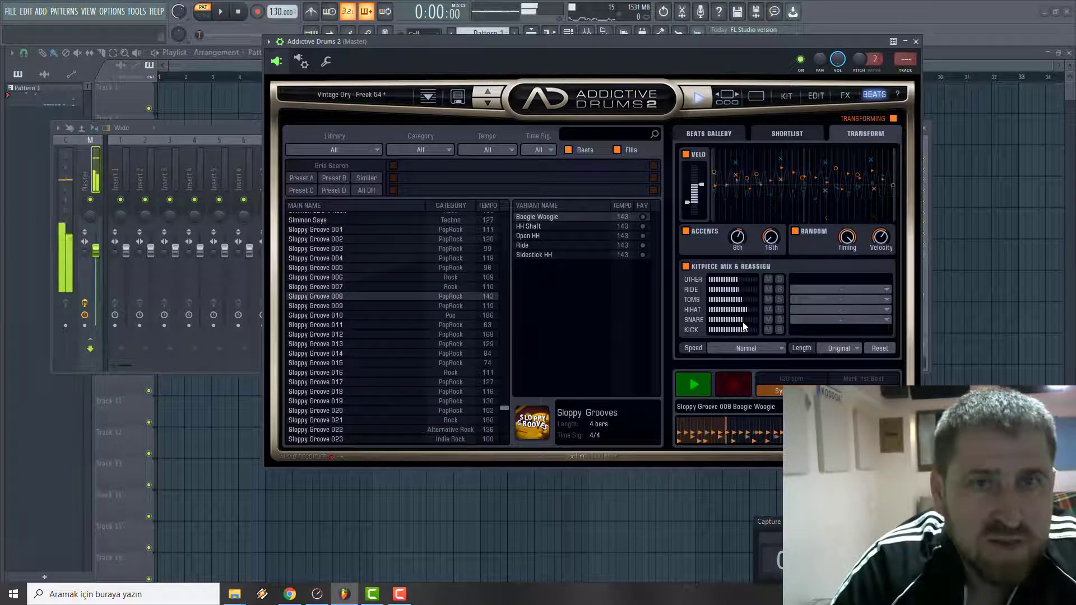
pyautogui.moveTo(732, 325); pyautogui.dragTo(773, 335)
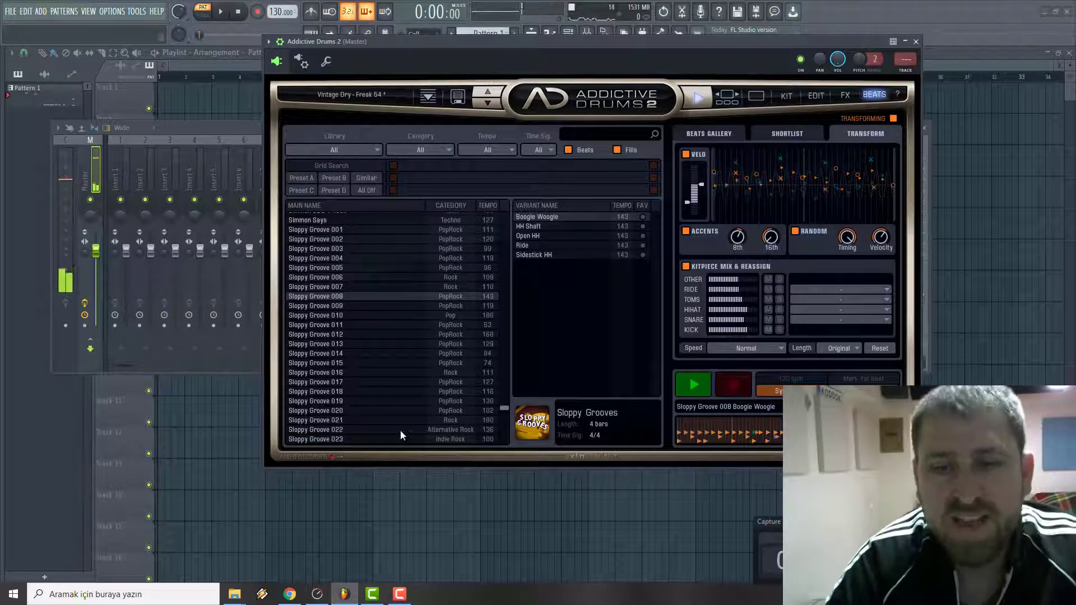
pyautogui.click(339, 334)
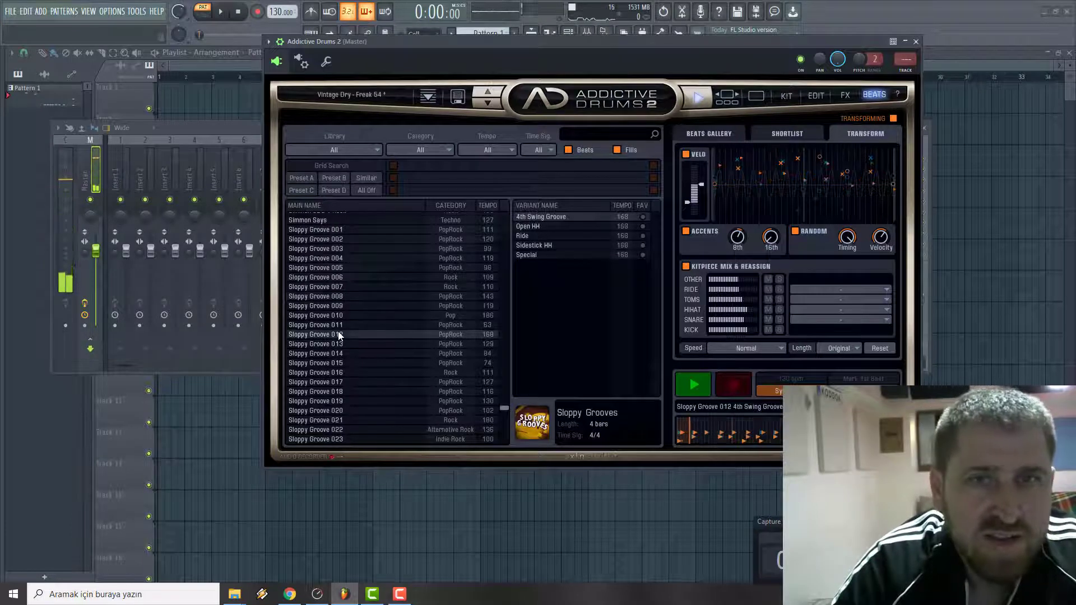
# - Turn off Accents and Random while Sloppy Groove 012 plays, and stop playback
pyautogui.click(686, 232)
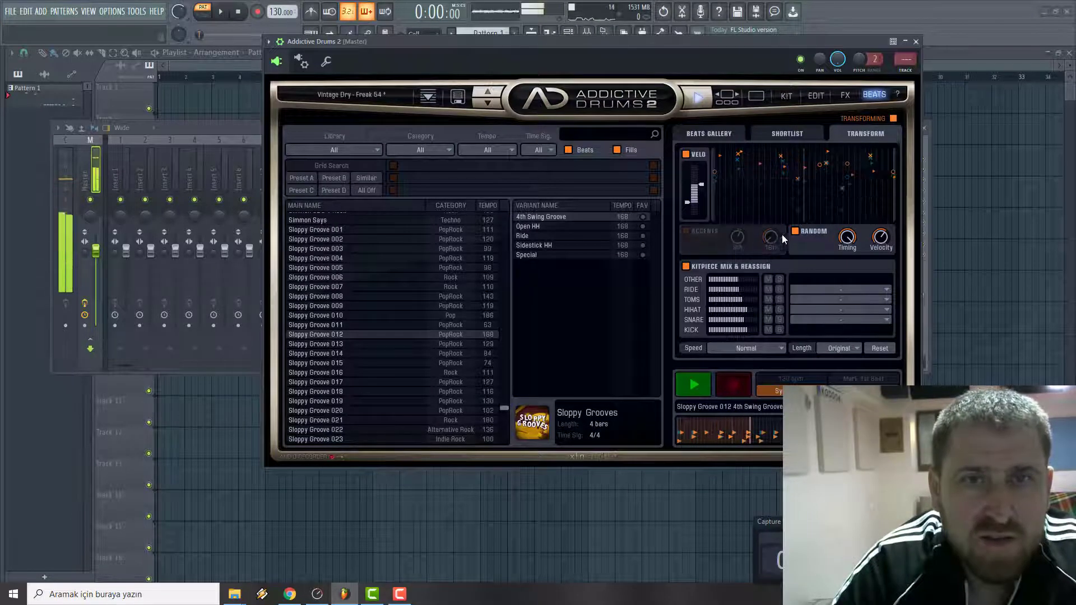
pyautogui.click(795, 231)
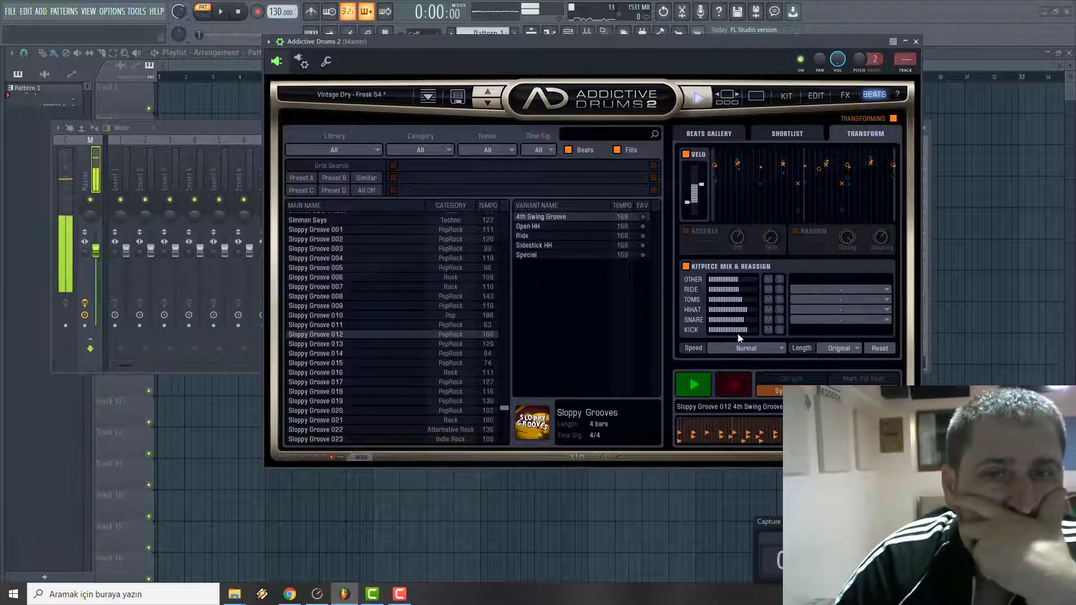
pyautogui.click(239, 14)
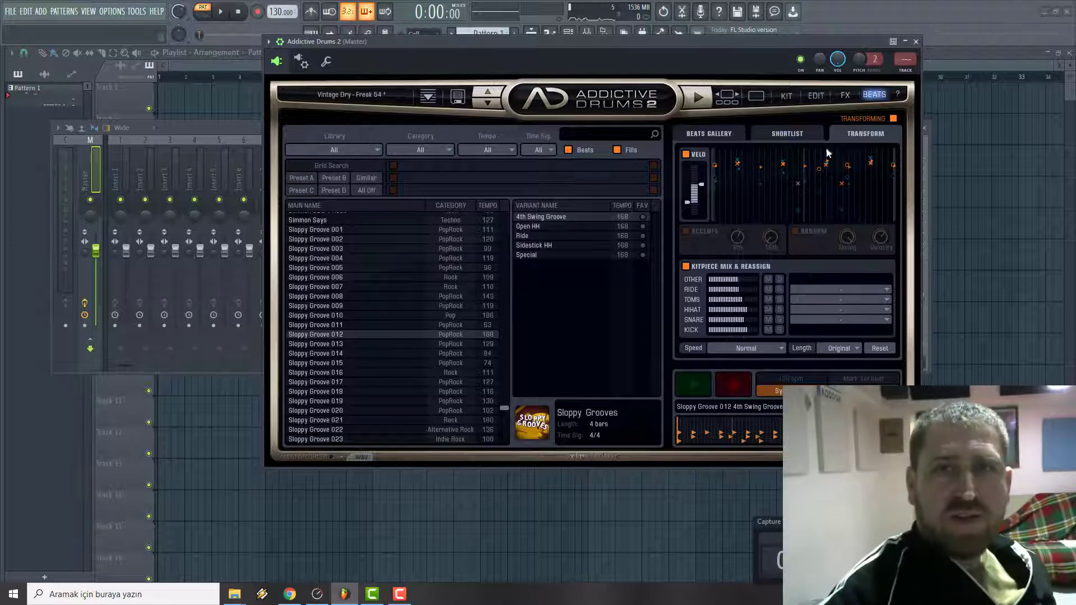
# - Toggle Transforming off and on, and widen the velocity range by raising its upper limit to 100% and reducing its lower limit
pyautogui.click(892, 119)
pyautogui.click(892, 119)
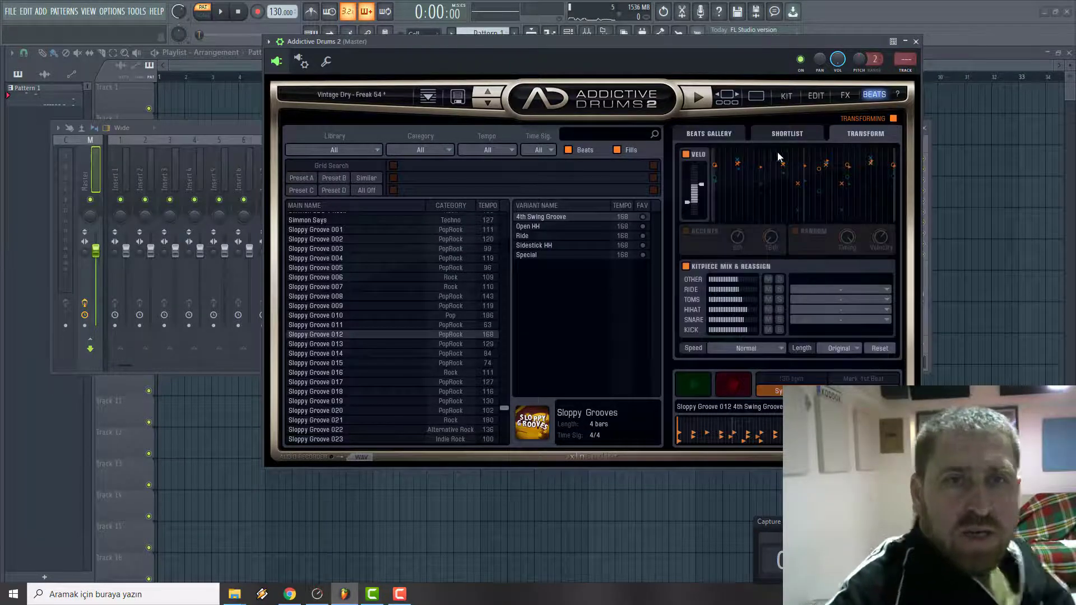
pyautogui.moveTo(702, 171); pyautogui.dragTo(699, 155)
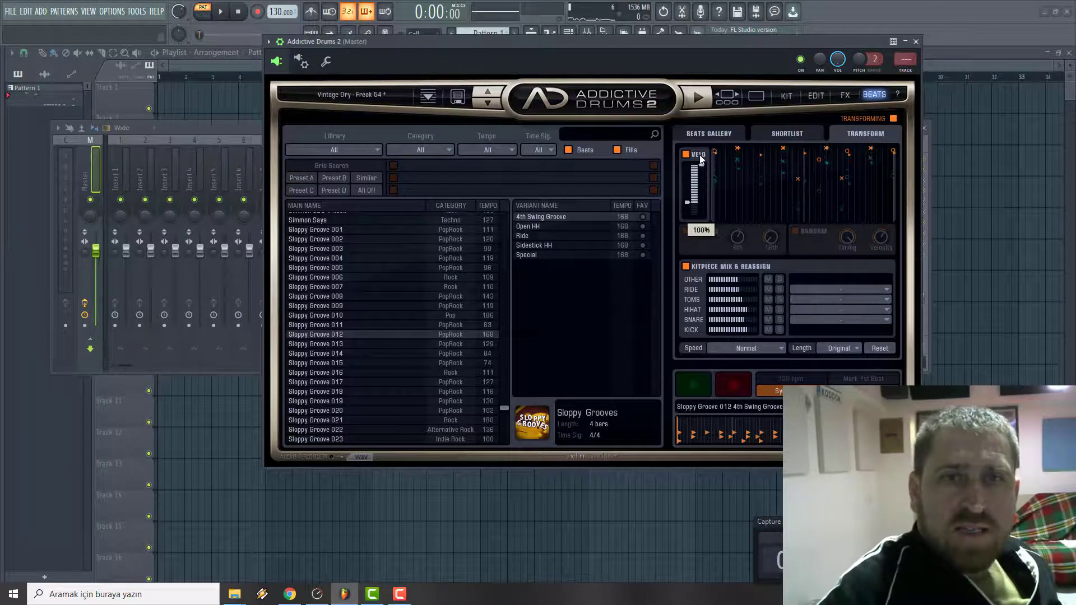
pyautogui.moveTo(688, 203); pyautogui.dragTo(690, 213)
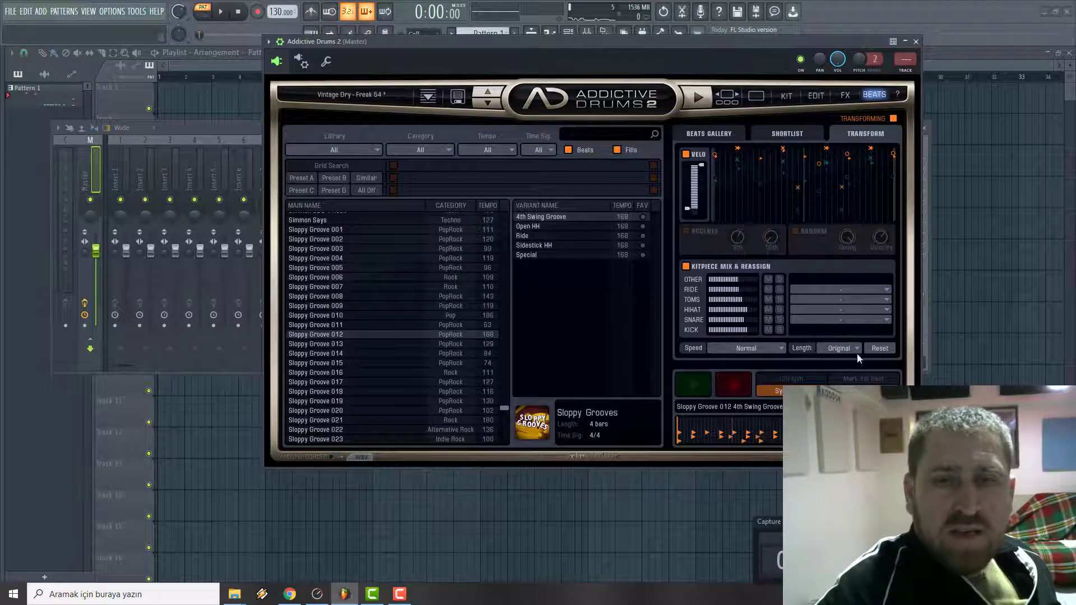
# - Reset the beat's Transform settings, and view the Length and Speed options without changing them
pyautogui.click(886, 351)
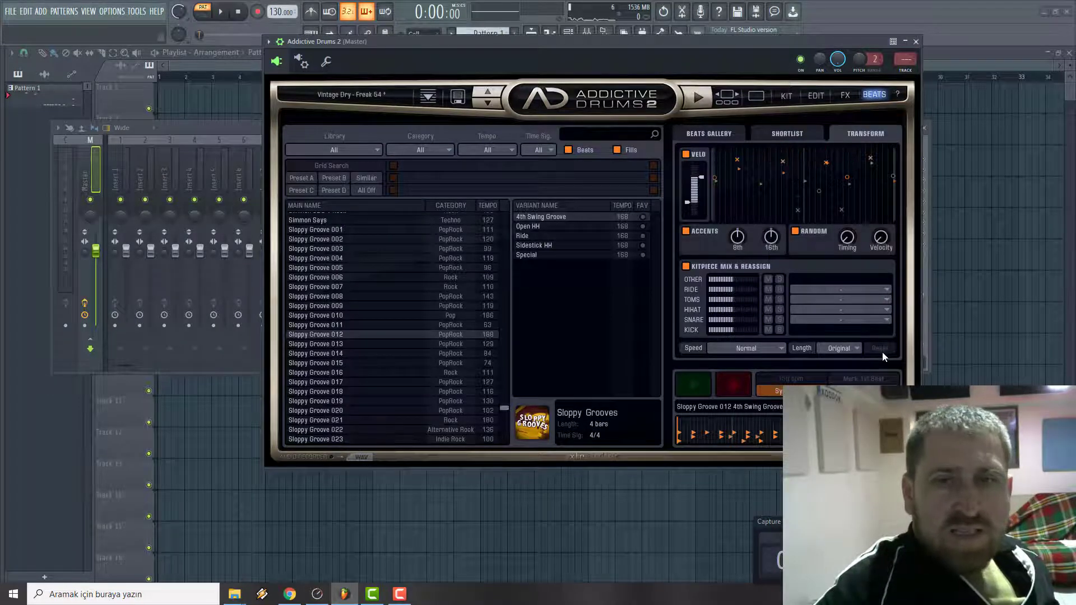
pyautogui.click(852, 349)
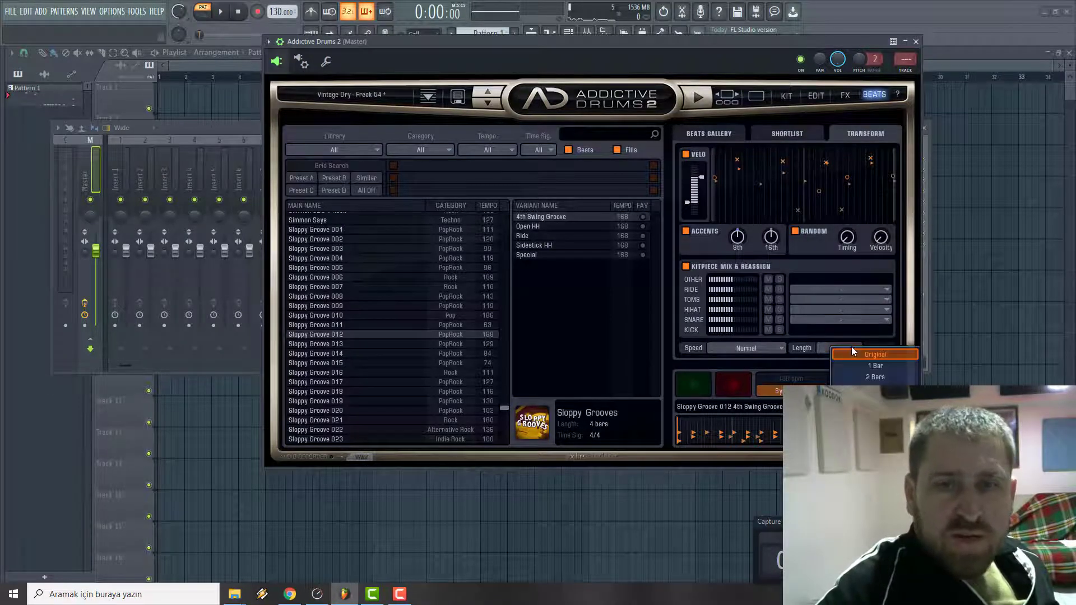
pyautogui.click(767, 348)
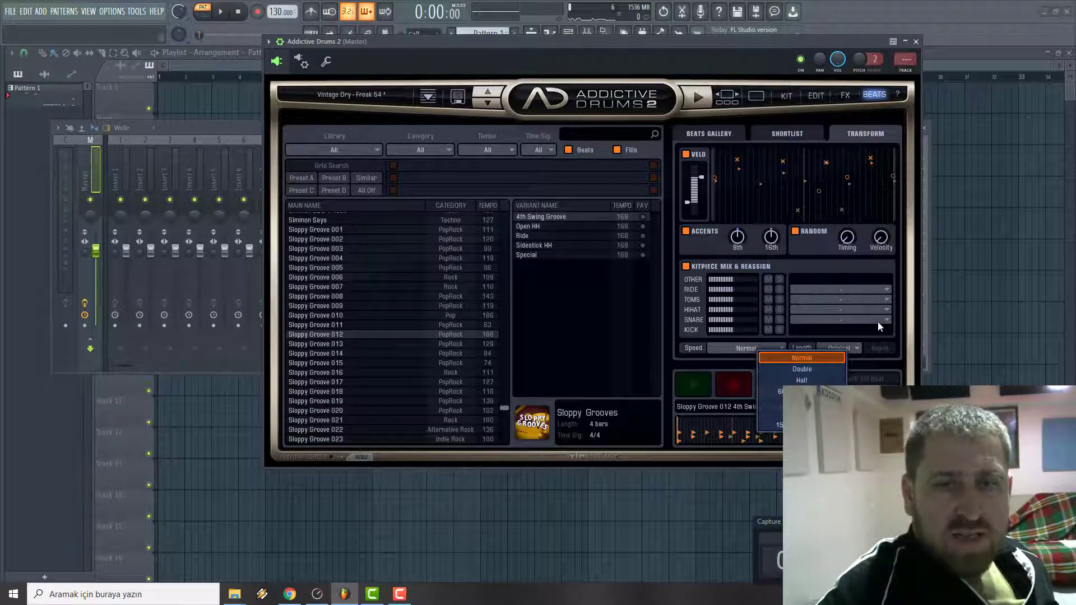
pyautogui.click(891, 341)
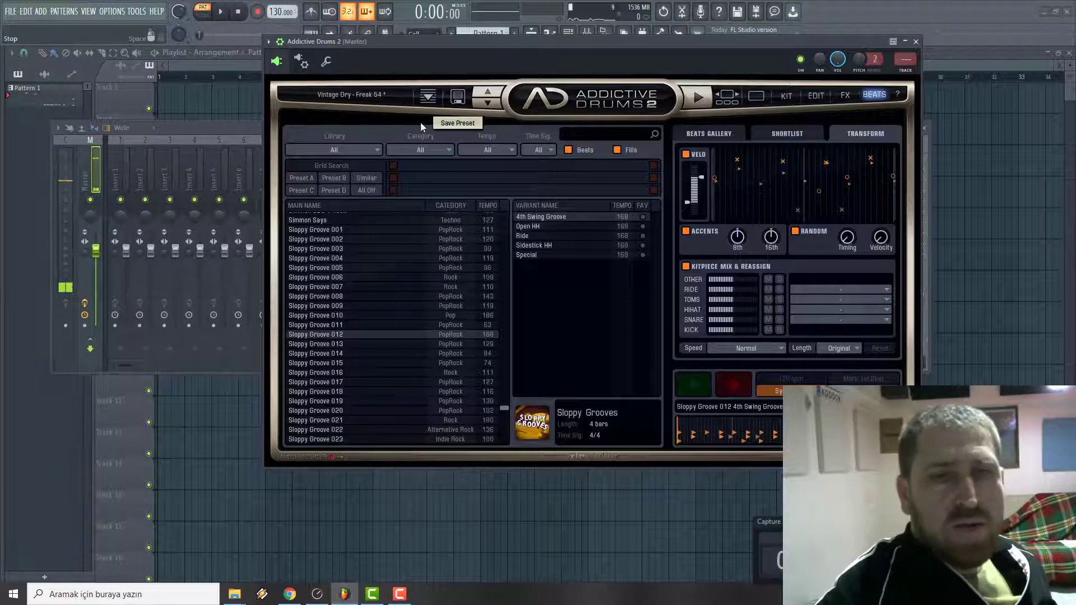
# - Play the Loosey Goosey variant of Sloppy Groove 014, and stop the host transport
pyautogui.click(223, 12)
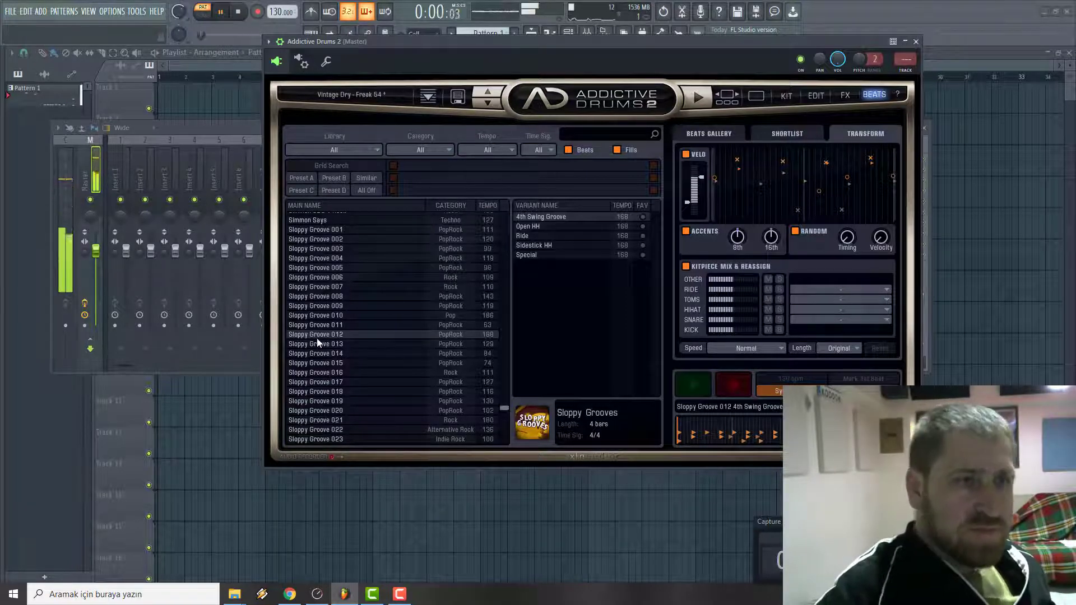
pyautogui.click(317, 353)
pyautogui.scroll(-2, 317, 348)
pyautogui.click(538, 225)
pyautogui.click(692, 385)
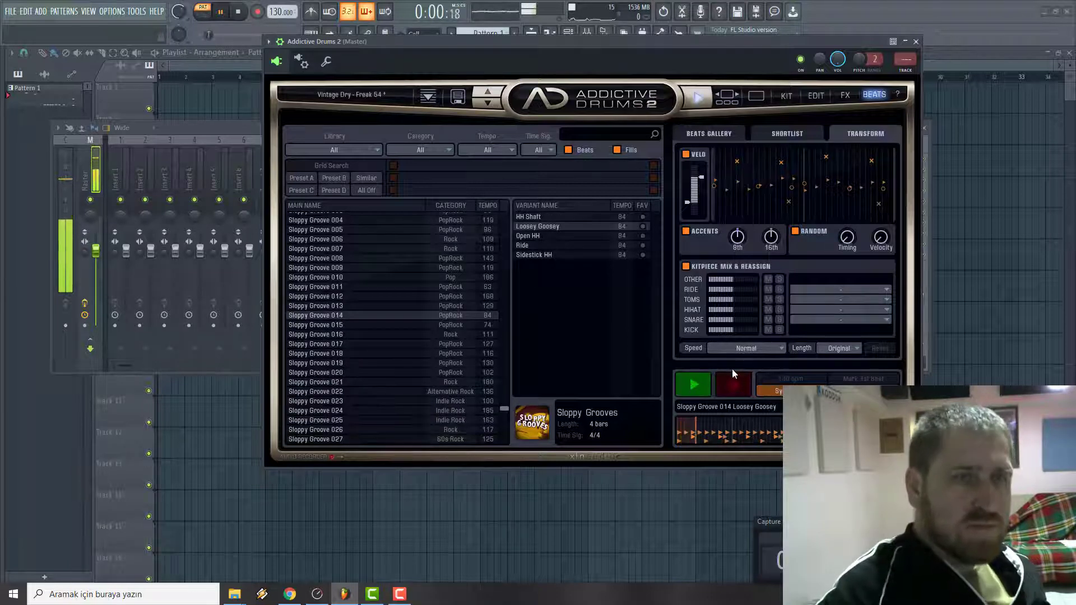
pyautogui.press('space')
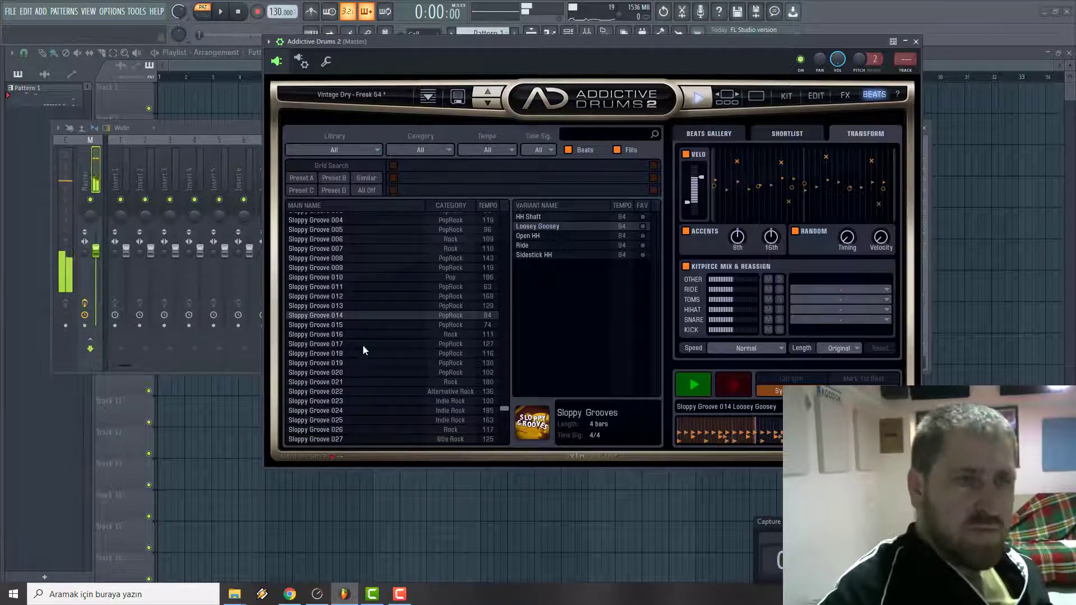
# - Audition Sloppy Grooves 015 and 016, and switch playback to Sloppy Groove 022
pyautogui.click(305, 326)
pyautogui.scroll(-2, 314, 324)
pyautogui.click(321, 318)
pyautogui.scroll(-6, 325, 314)
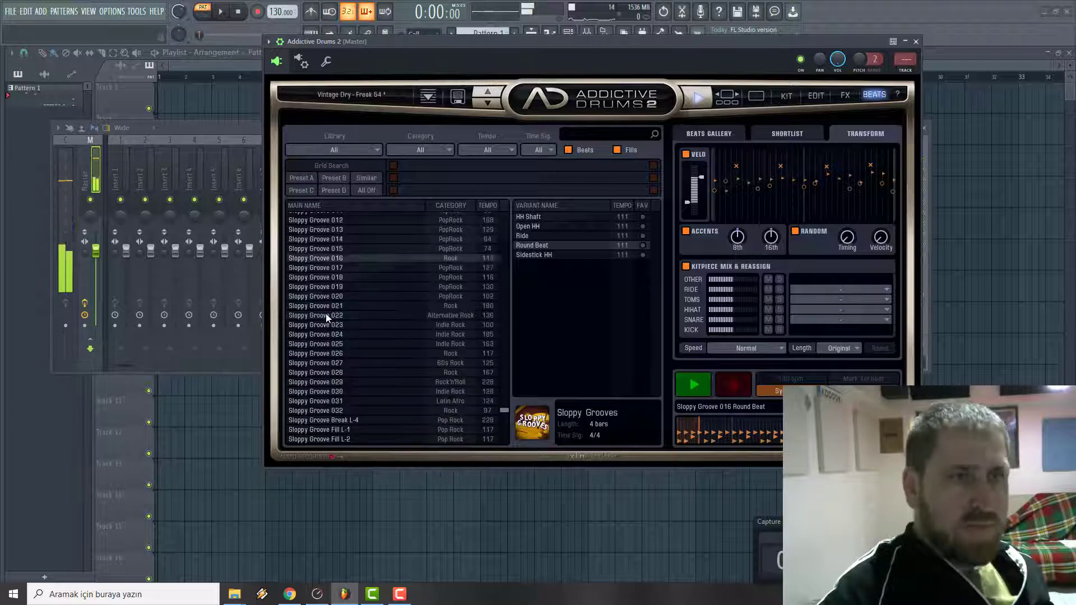
pyautogui.click(327, 315)
# - Step through the Vintage Dry presets, including Gentle Base, In The Air and Natural Punch, to Neue Schlagzeug while the groove plays
pyautogui.click(495, 105)
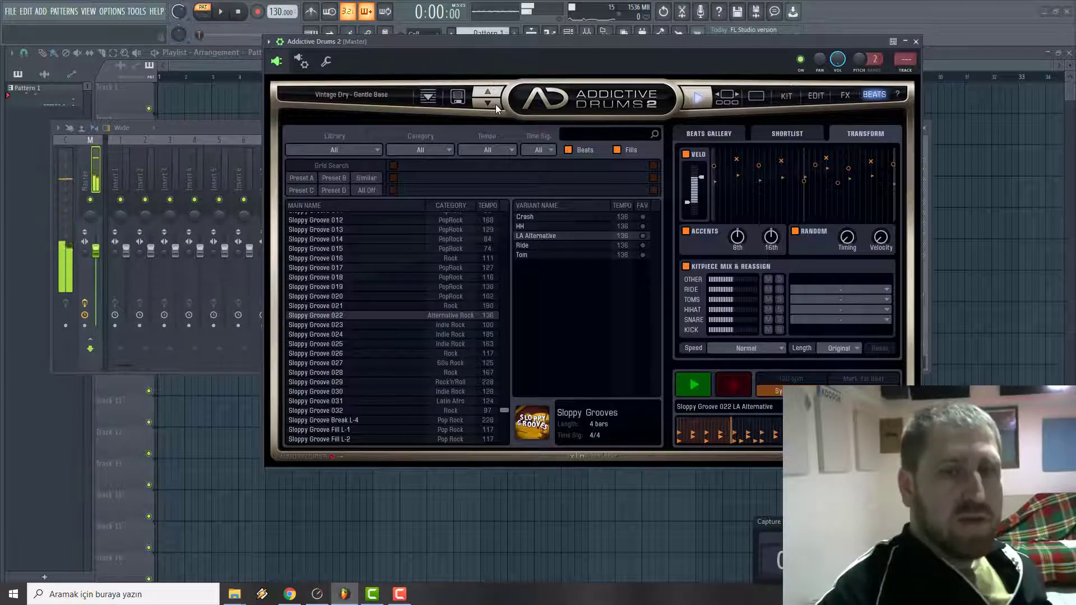
pyautogui.click(495, 104)
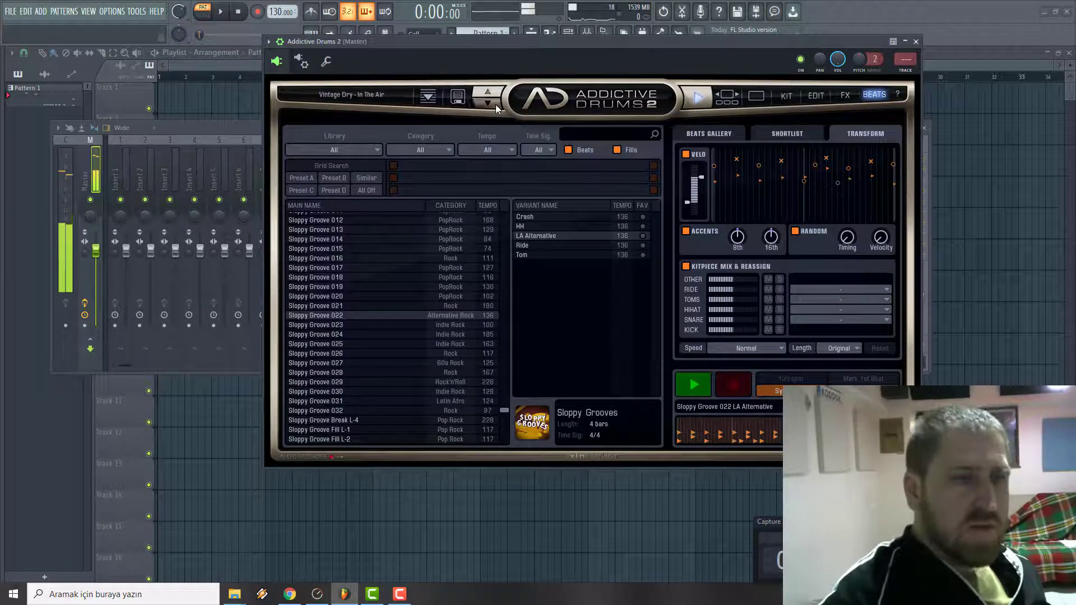
pyautogui.click(495, 104)
pyautogui.click(495, 104)
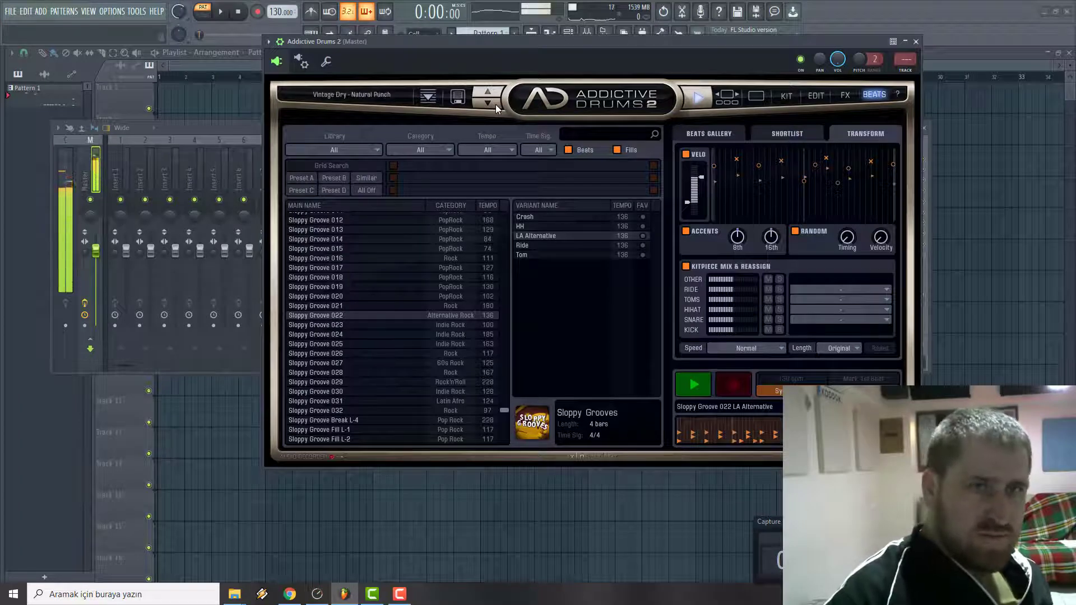
pyautogui.click(495, 105)
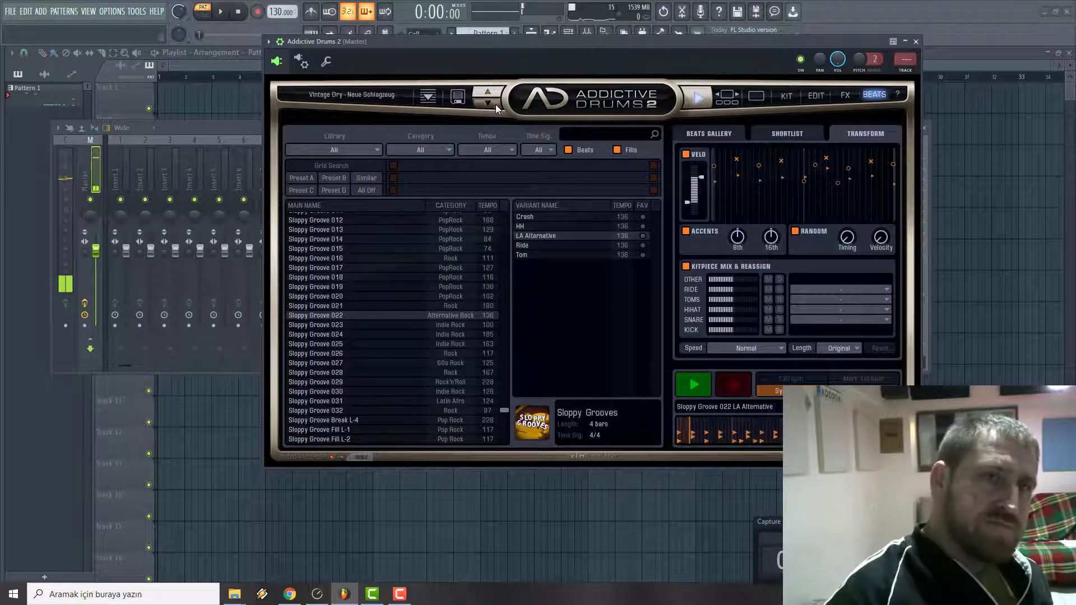
# - Step through the Vintage Dry presets, including Old School Beat, to Puncho Rosso and stop the groove
pyautogui.click(495, 105)
pyautogui.click(495, 104)
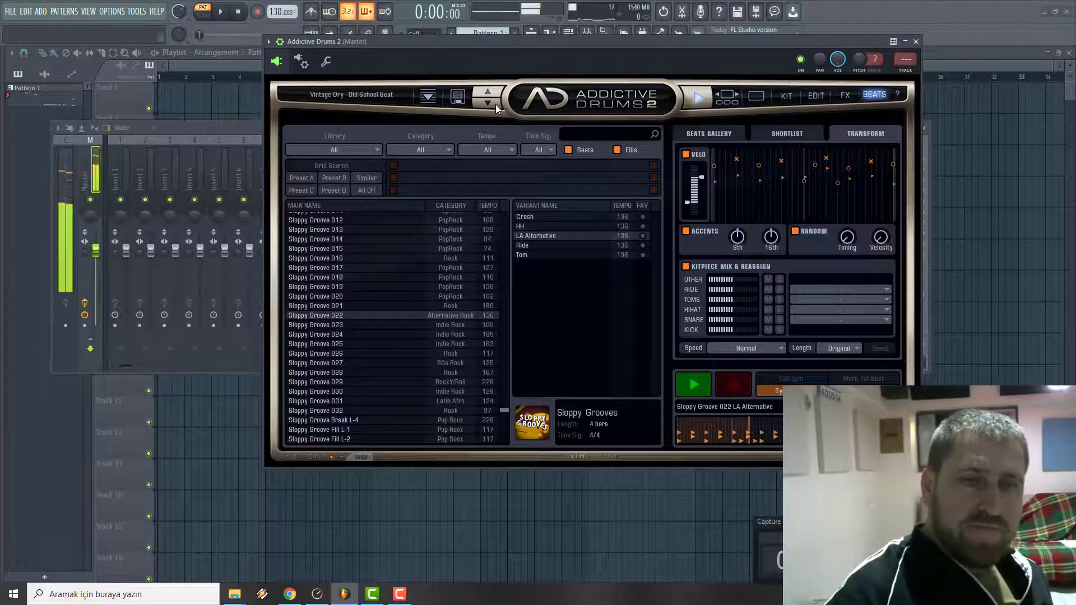
pyautogui.click(496, 104)
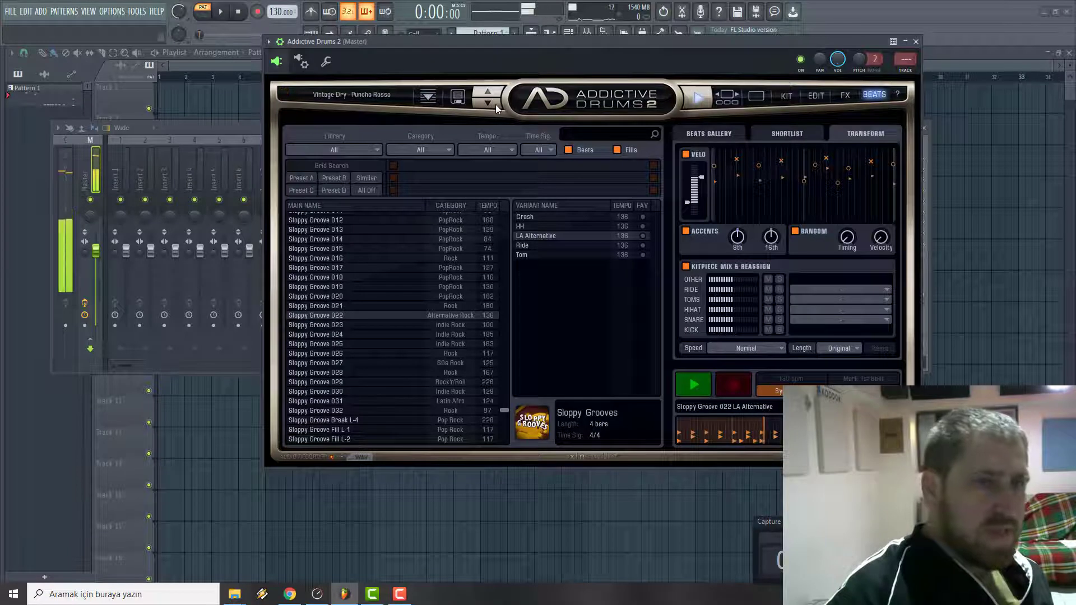
pyautogui.click(701, 385)
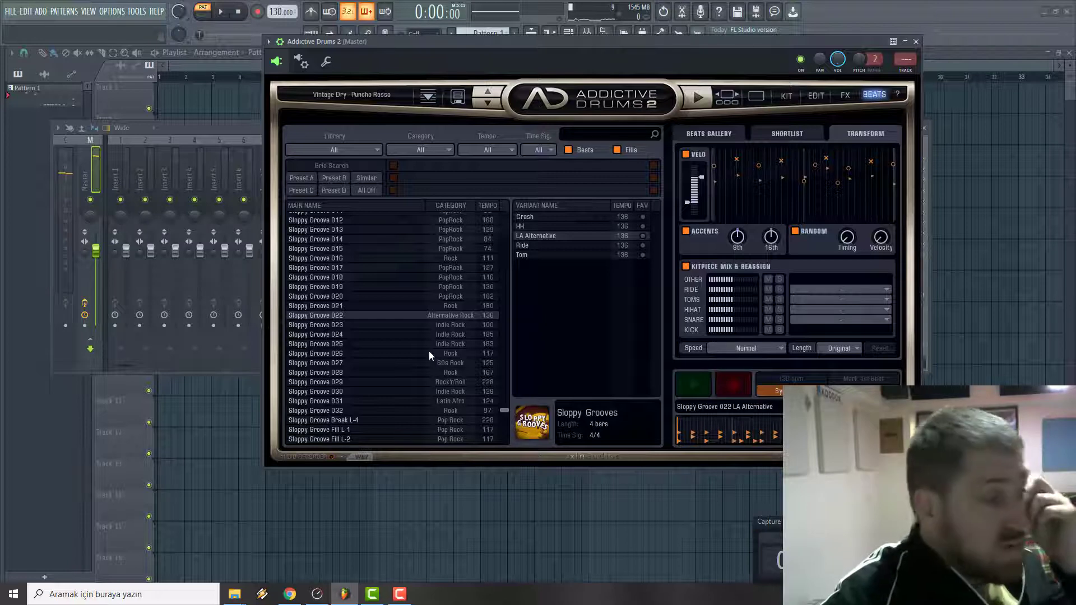
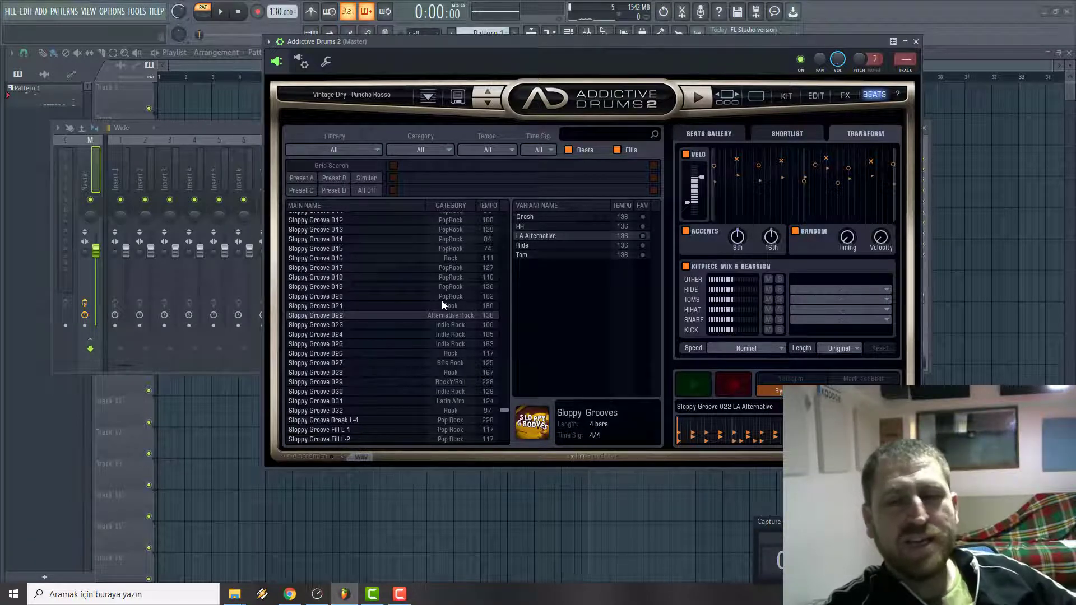
# - Open the kit gallery and compare the two Vintage Dry pages, auditioning the beat from Puncho Rosso to Old School Beat
pyautogui.click(756, 95)
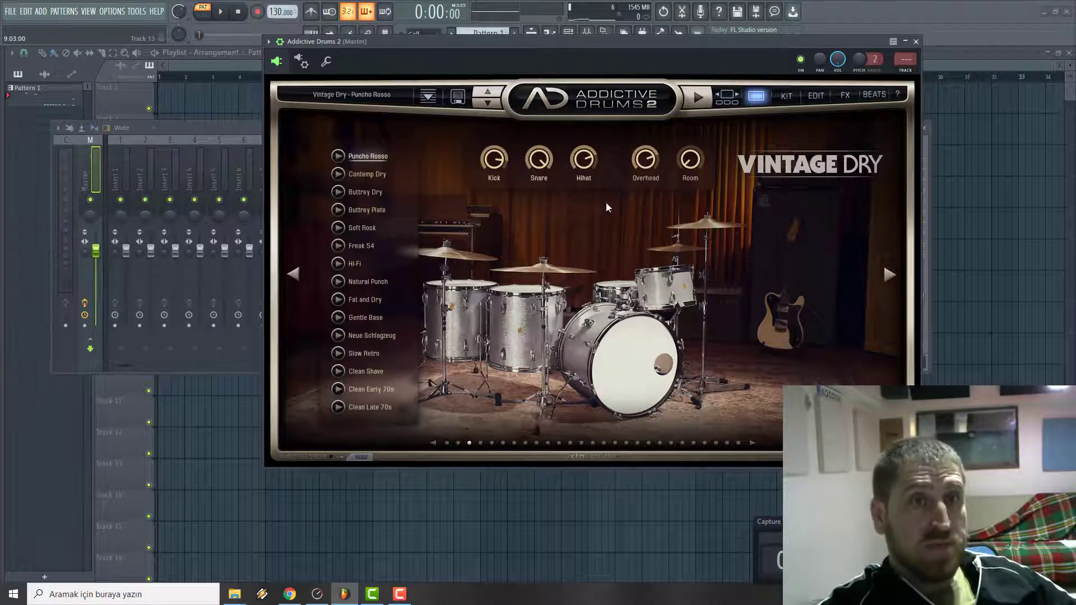
pyautogui.moveTo(637, 165); pyautogui.dragTo(670, 163)
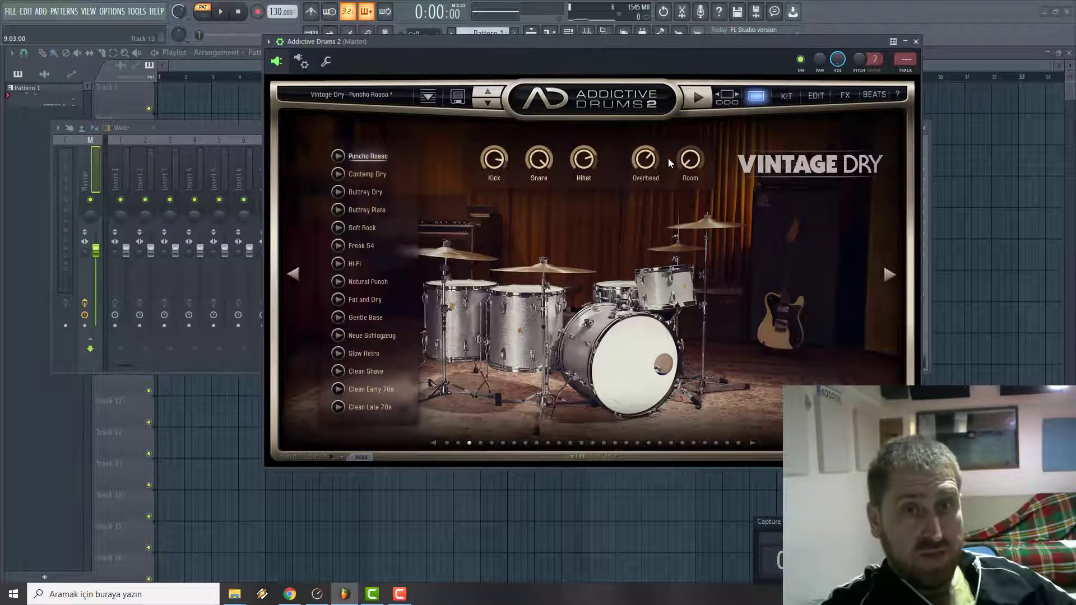
pyautogui.click(891, 275)
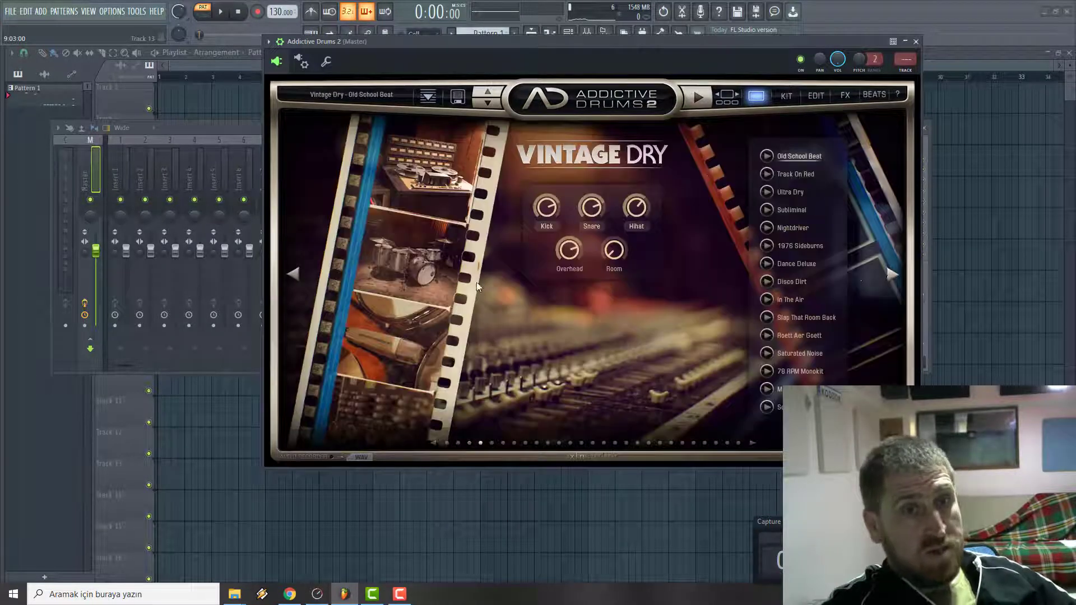
pyautogui.click(292, 274)
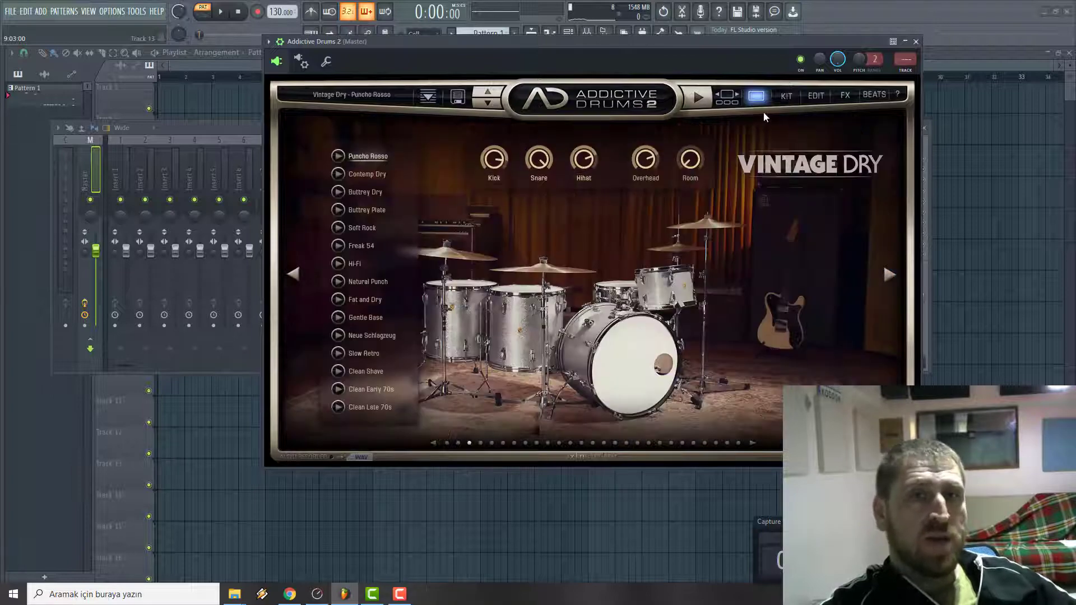
pyautogui.click(700, 104)
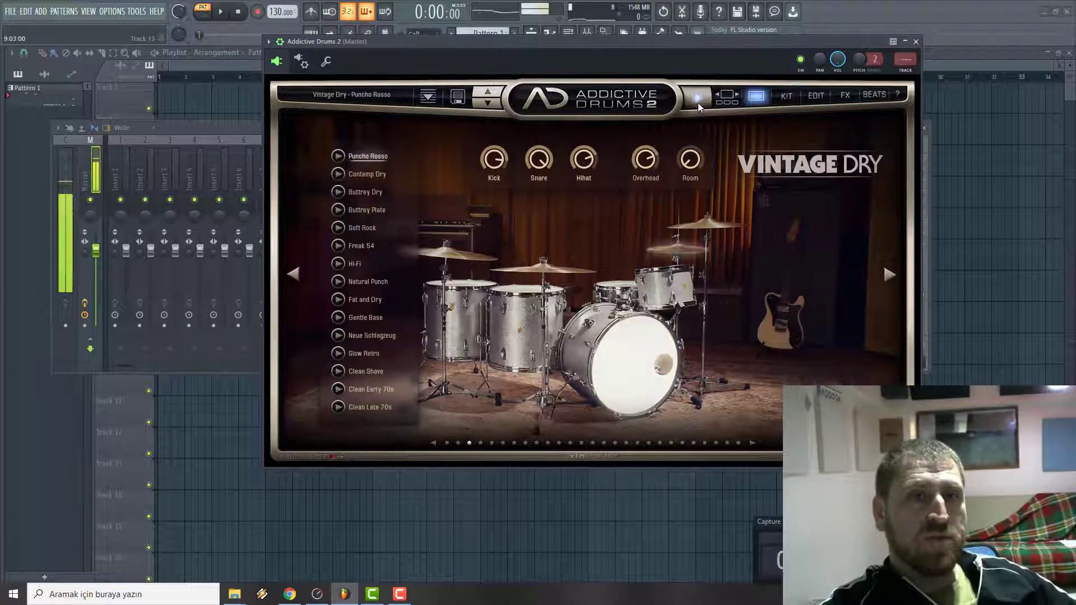
pyautogui.click(888, 275)
pyautogui.click(698, 100)
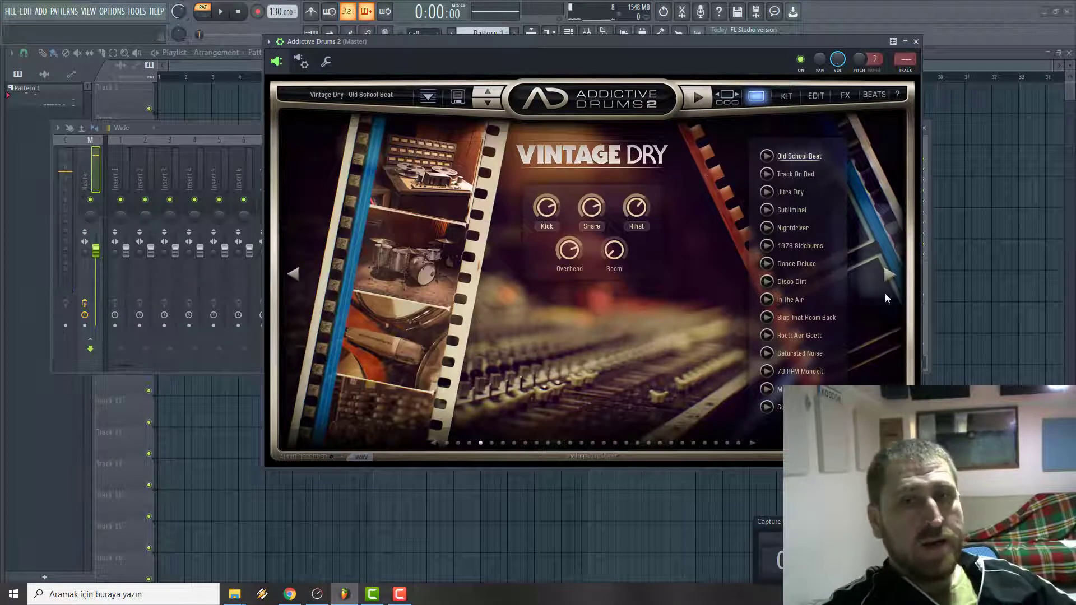
# - Browse past the two Black Velvet pages in the kit gallery and load Session Percussion with the Basic Dancehall preset
pyautogui.click(889, 275)
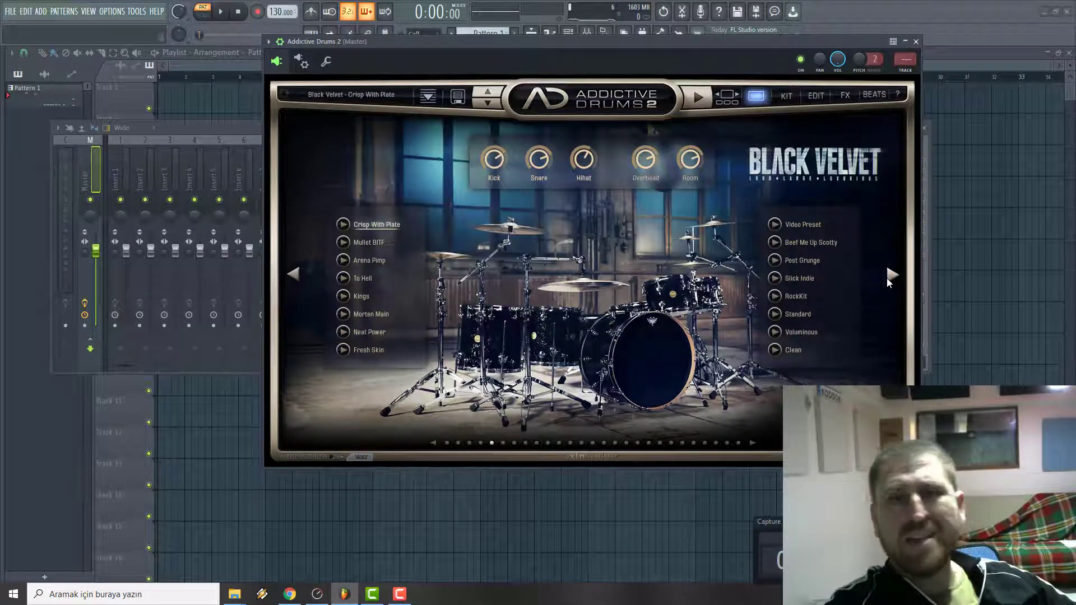
pyautogui.click(890, 278)
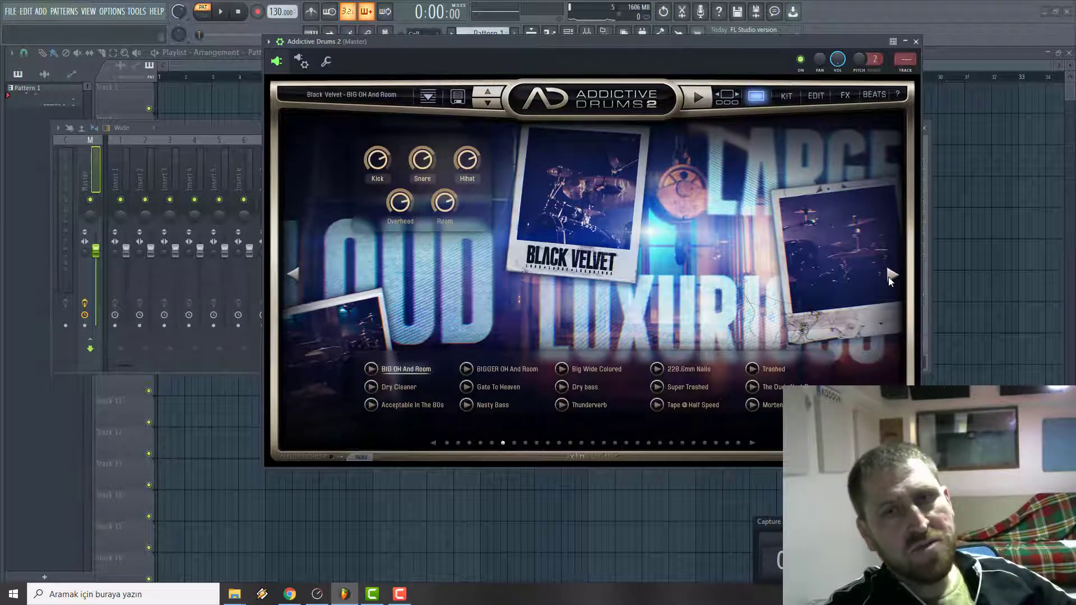
pyautogui.click(889, 277)
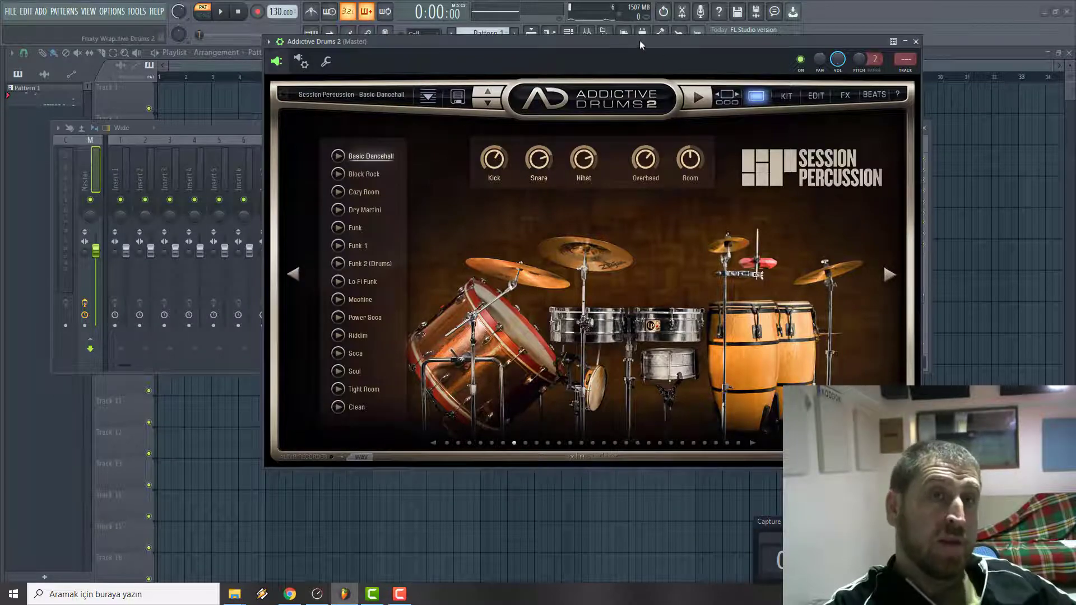
# - Insert XO as a new channel in the Channel rack, accept the binary location warning and continue its trial
pyautogui.moveTo(640, 40); pyautogui.dragTo(649, 329)
pyautogui.rightClick(391, 210)
pyautogui.moveTo(439, 284)
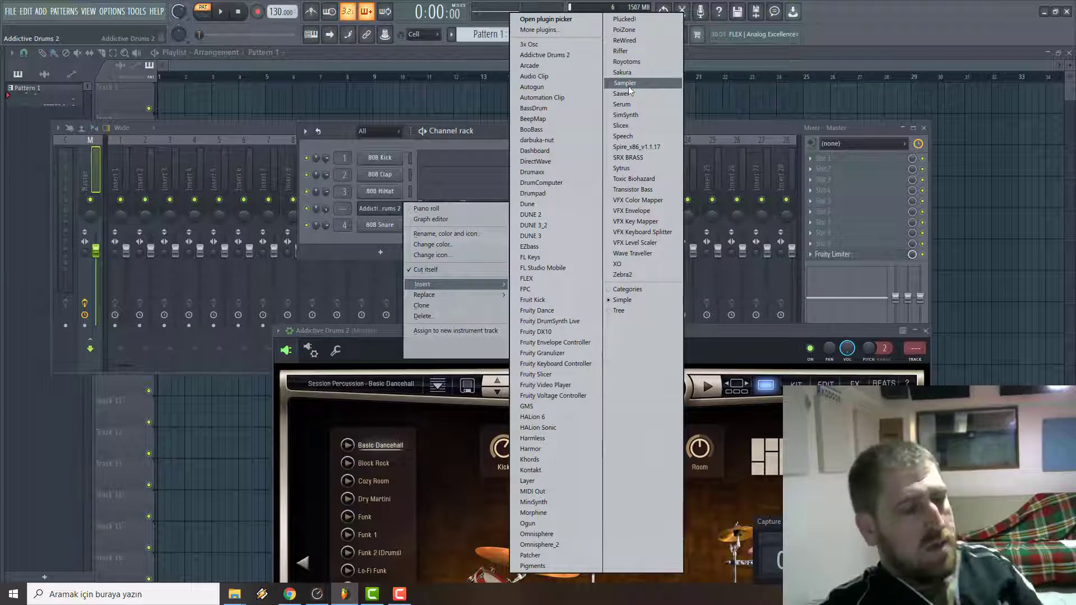
pyautogui.click(617, 264)
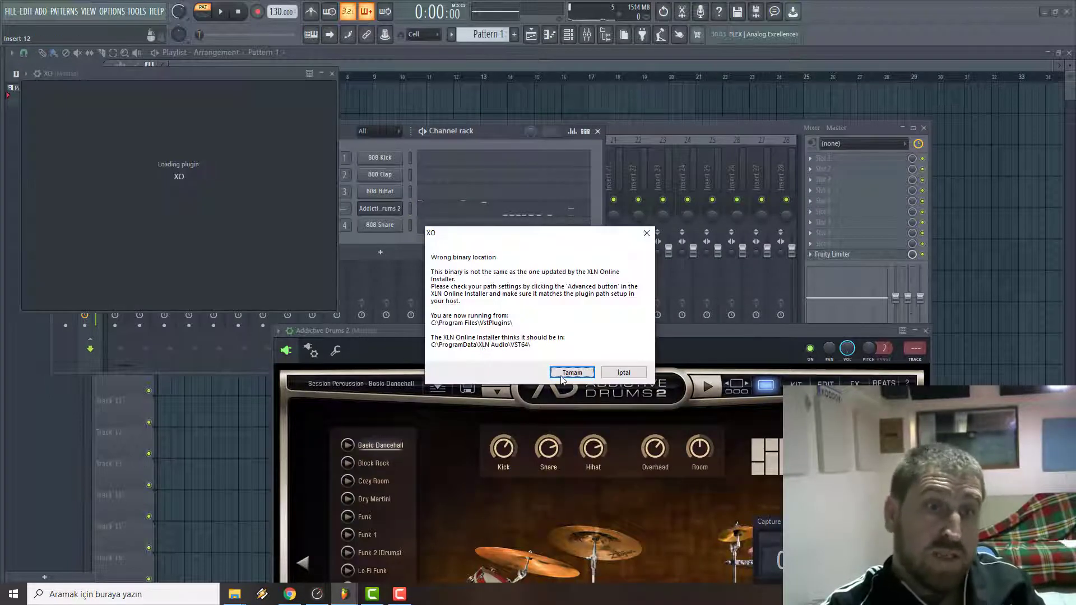
pyautogui.click(571, 373)
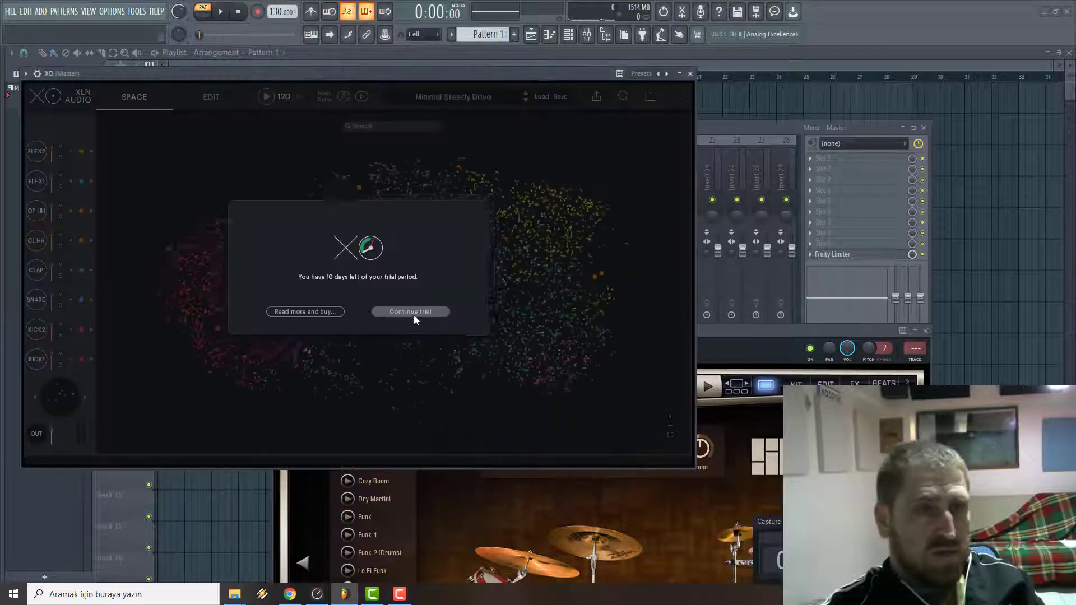
pyautogui.click(411, 311)
pyautogui.click(542, 129)
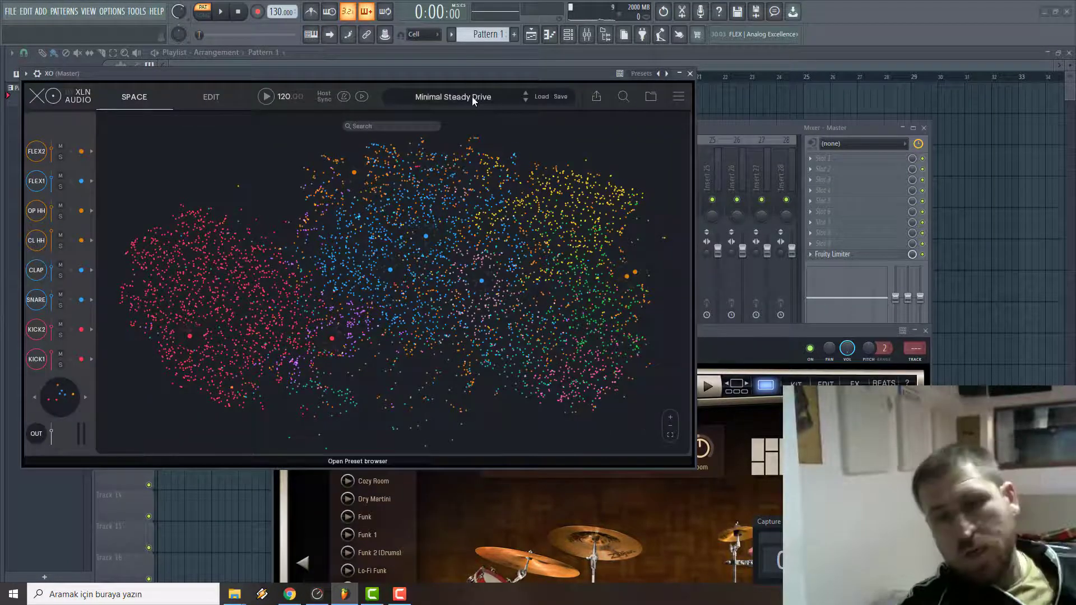
# - View XO's preset browser while keeping Minimal Steady Drive, and close the XO window
pyautogui.click(472, 96)
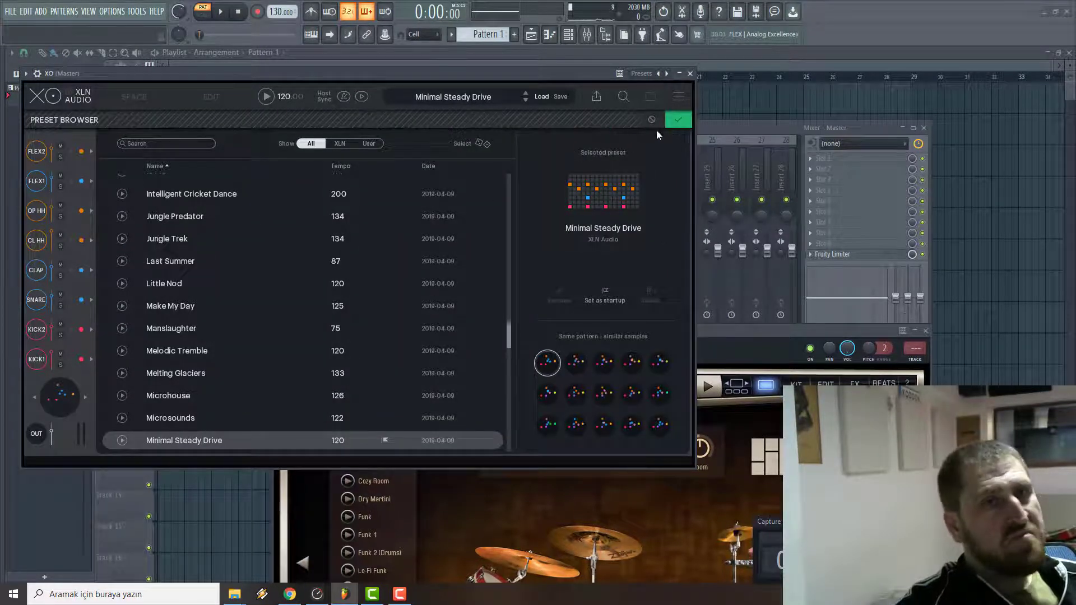
pyautogui.click(686, 119)
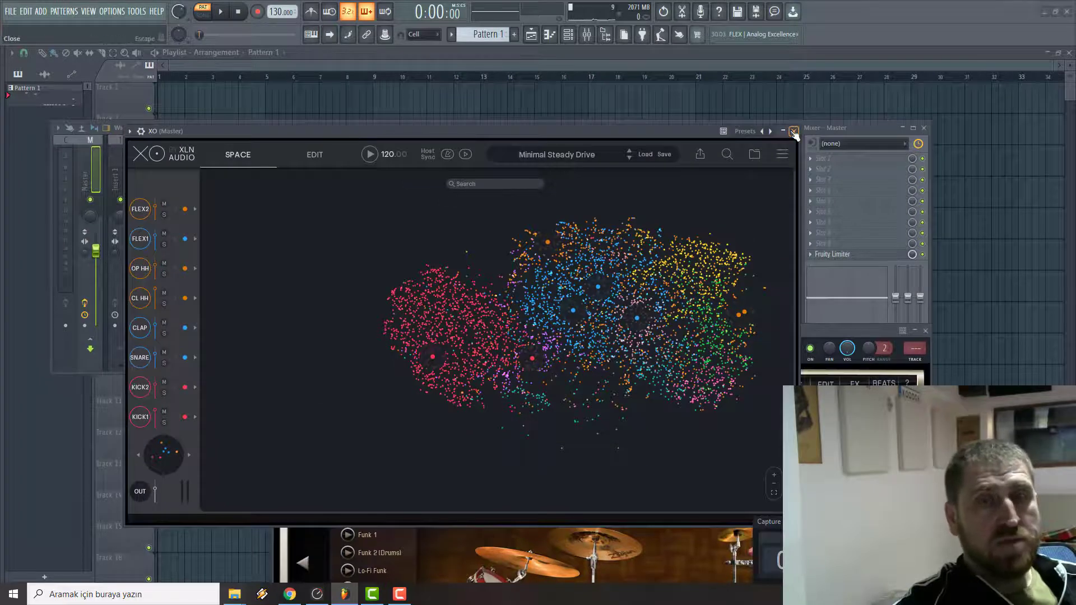
pyautogui.click(794, 131)
pyautogui.click(384, 209)
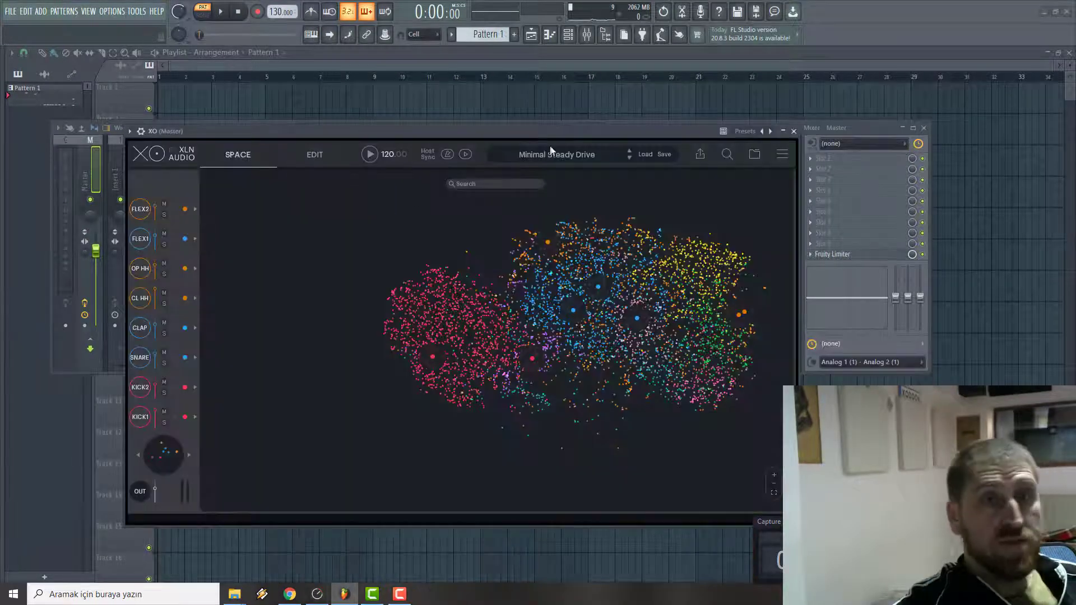
pyautogui.click(794, 131)
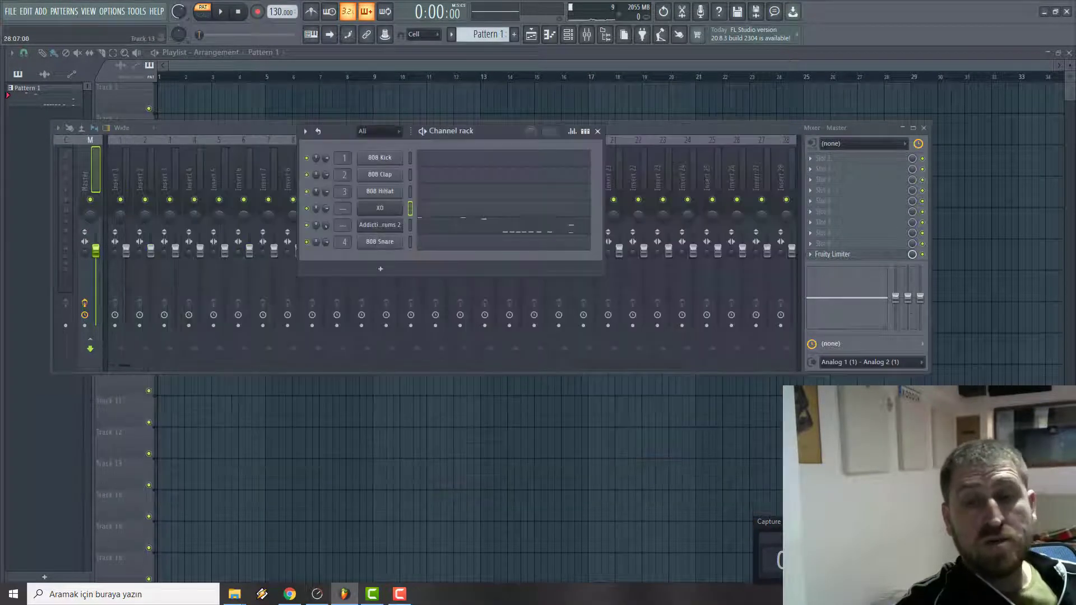
# - Reopen Addictive Drums 2 from the Channel rack, place its window over the mixer and audition the congas
pyautogui.click(395, 227)
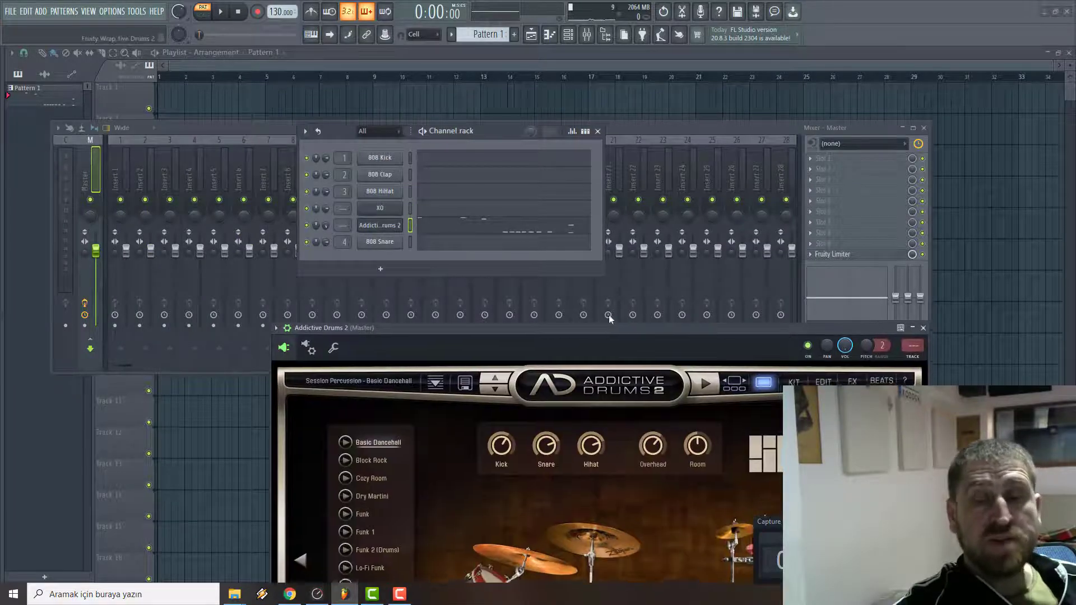
pyautogui.moveTo(633, 334); pyautogui.dragTo(486, 129)
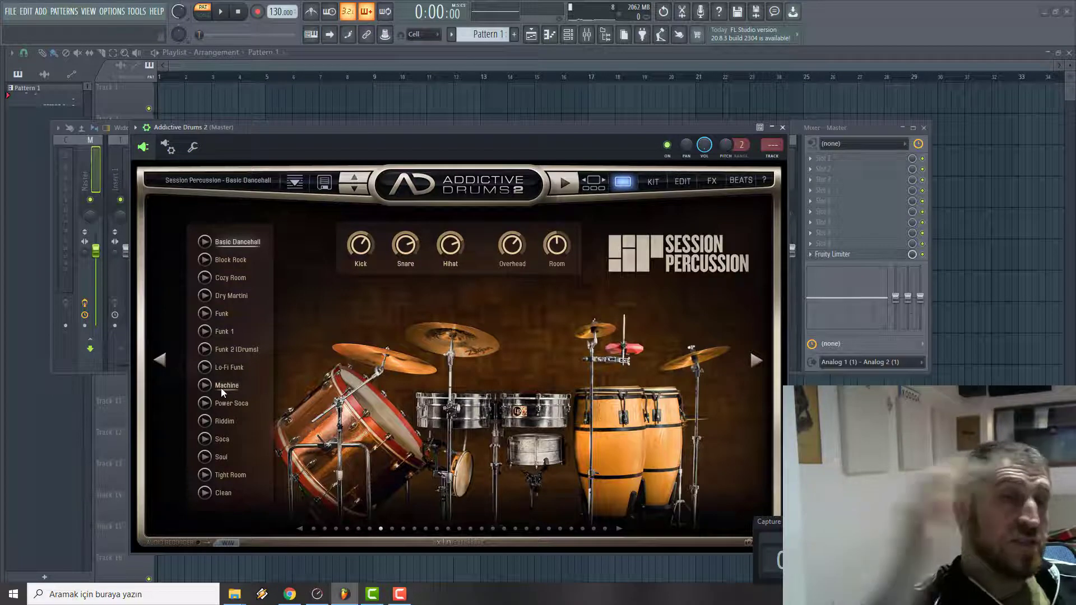
pyautogui.click(630, 432)
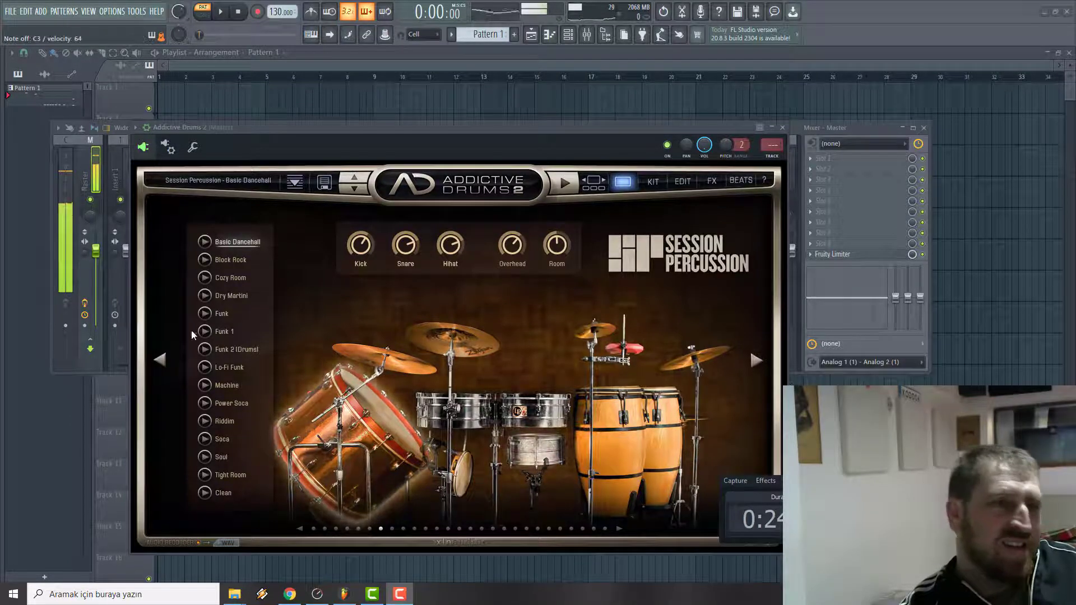
# - Audition the Session Percussion presets Block Rock, Cozy Room, Dry Martini, Funk and Funk 1, comparing Cozy Room with Block Rock
pyautogui.click(206, 259)
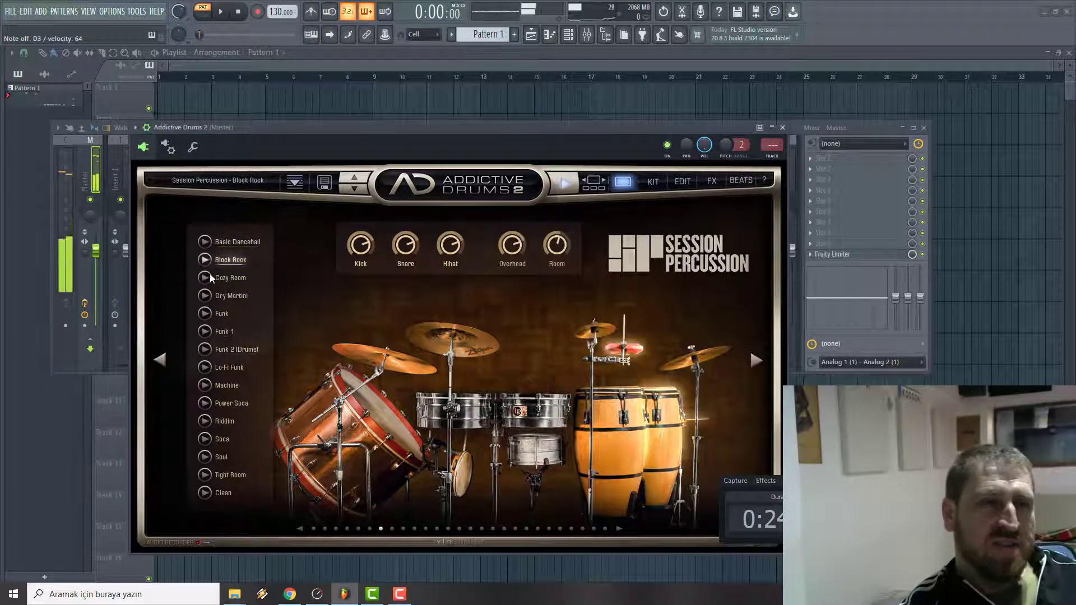
pyautogui.click(209, 276)
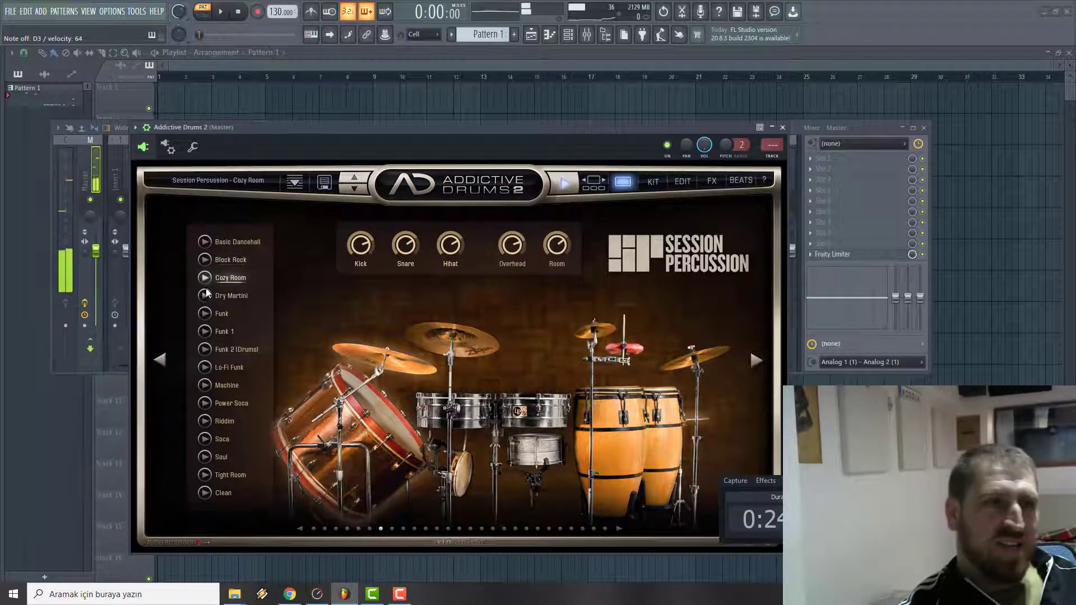
pyautogui.click(206, 261)
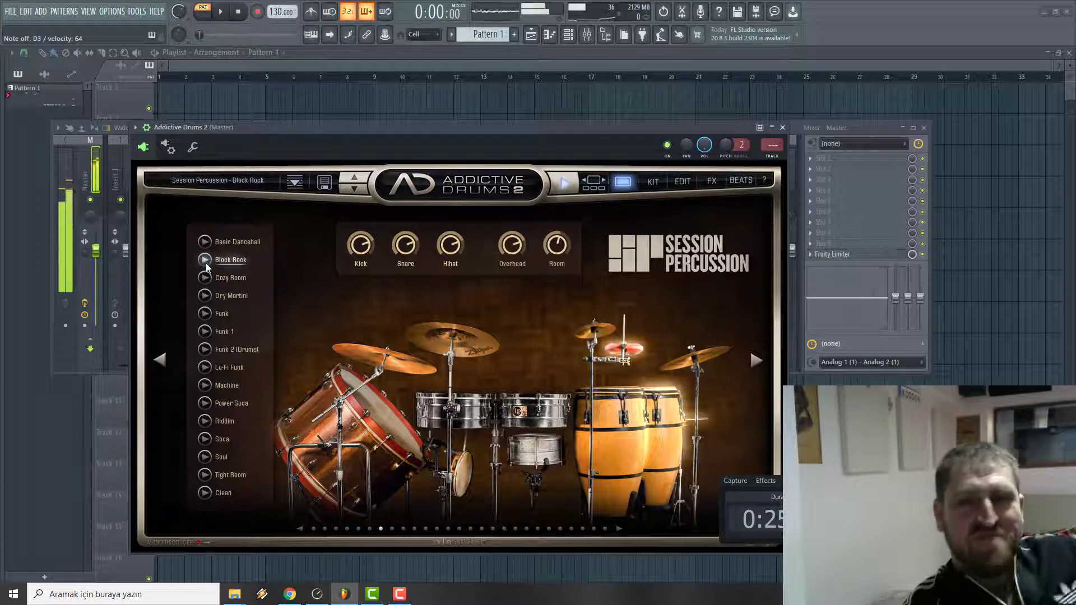
pyautogui.click(208, 295)
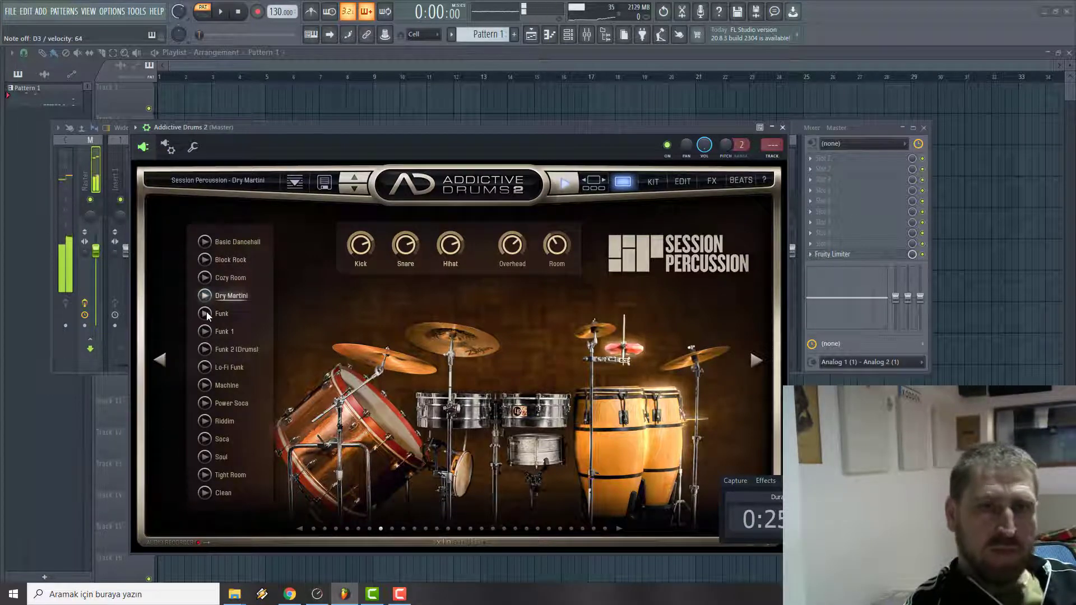
pyautogui.click(207, 314)
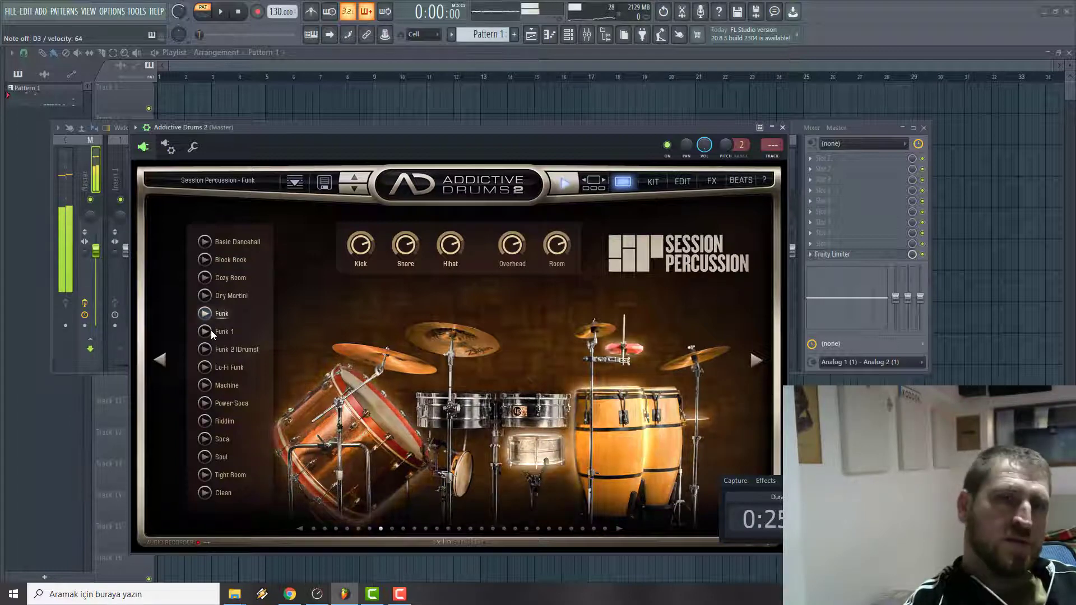
pyautogui.click(205, 331)
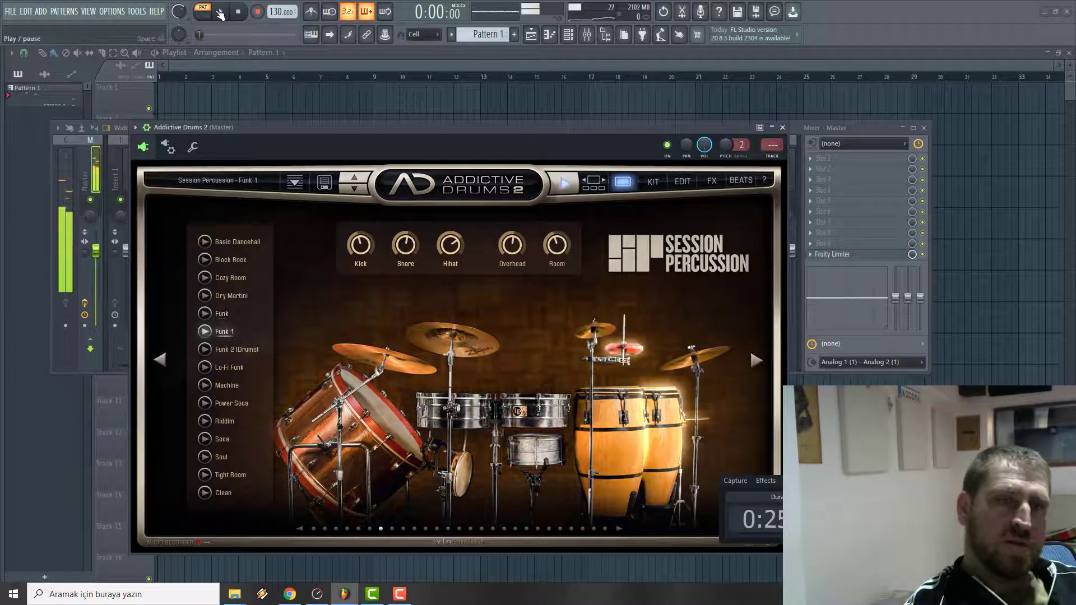
# - Audition the Session Percussion presets Funk 2 (Drums), Machine, Power Soca, Riddim and Soca
pyautogui.click(207, 350)
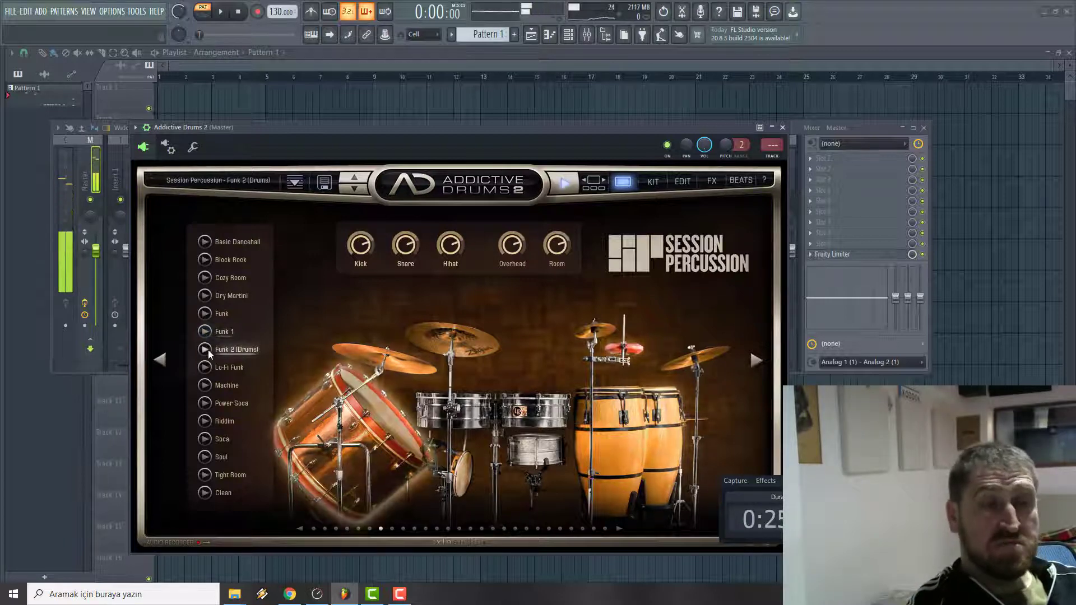
pyautogui.click(207, 385)
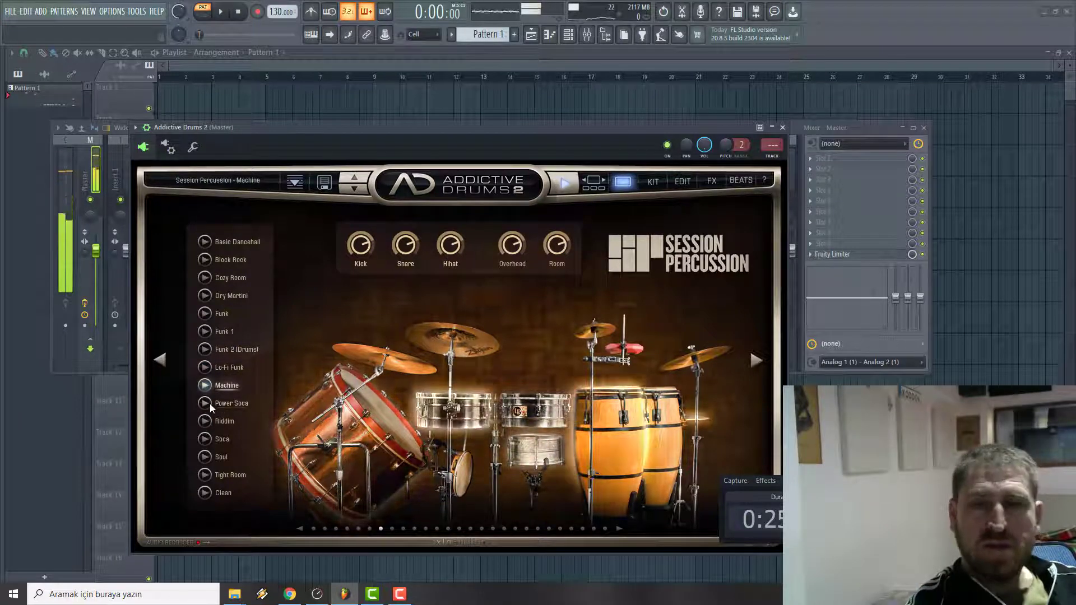
pyautogui.click(209, 403)
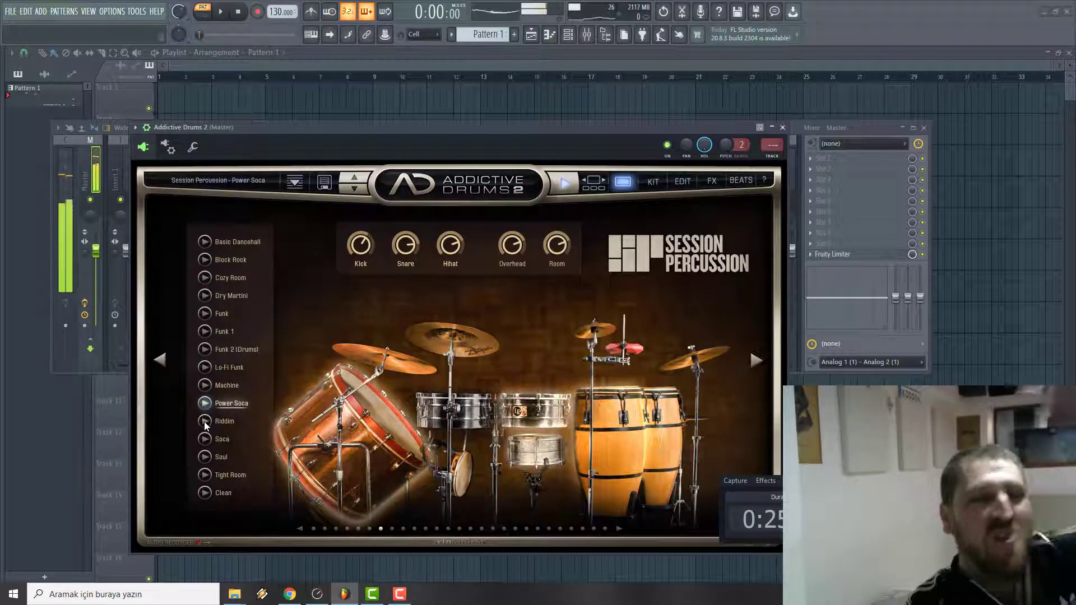
pyautogui.click(204, 421)
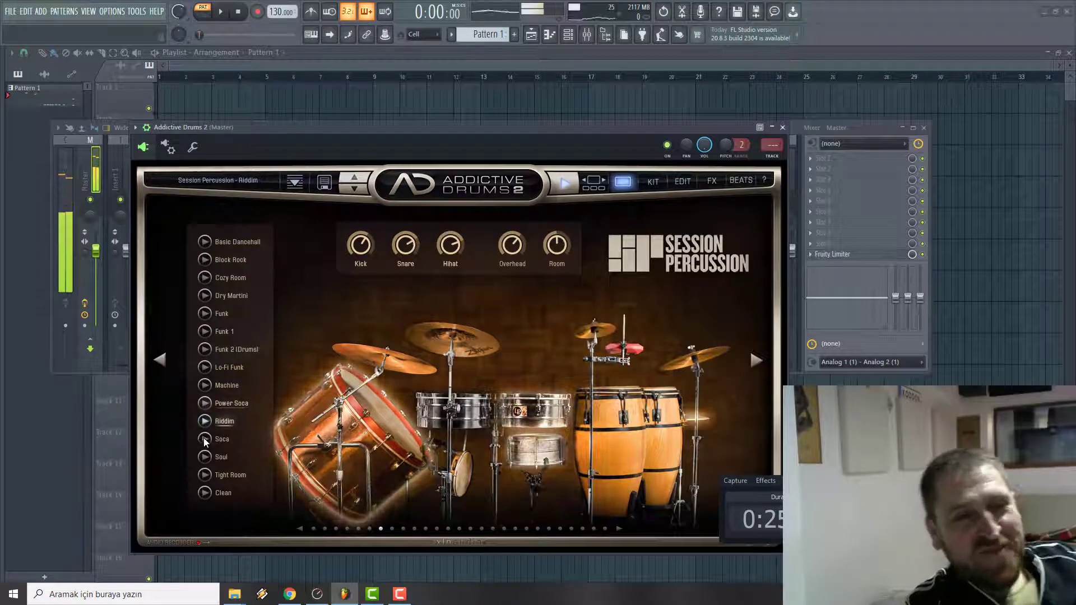
pyautogui.click(205, 440)
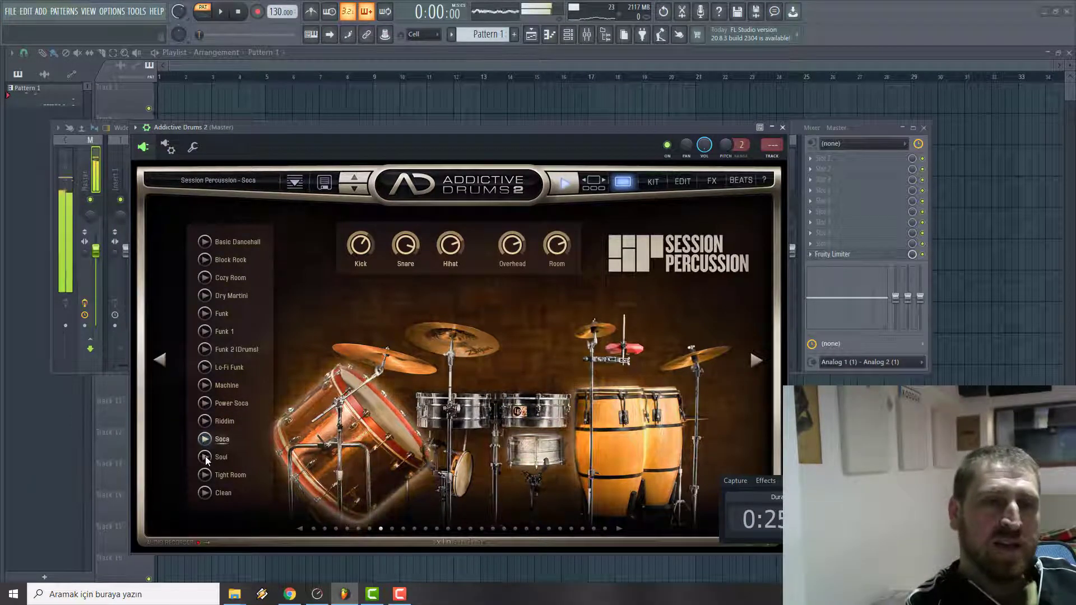
# - Audition the Session Percussion presets Soul, Tight Room and Clean
pyautogui.click(205, 456)
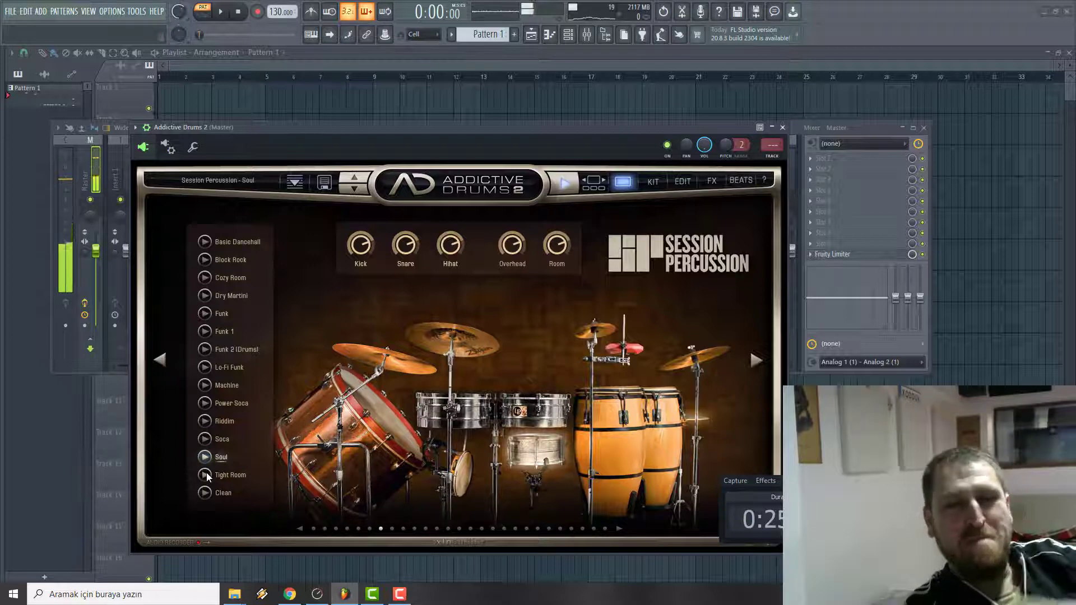
pyautogui.click(205, 474)
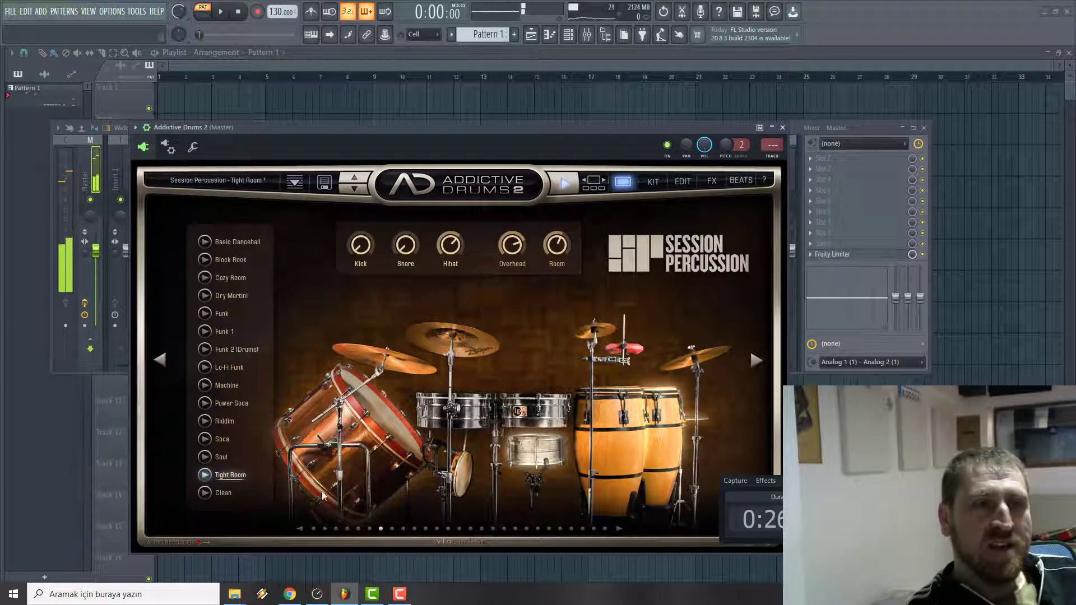
pyautogui.click(217, 496)
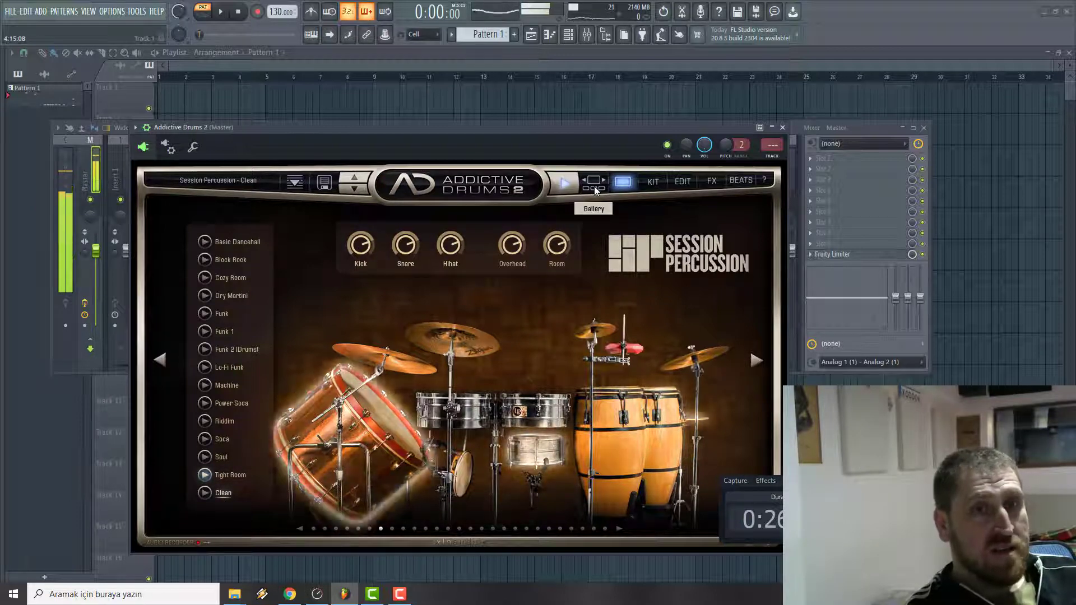
# - Switch to the Black Velvet selections and audition BIG OH And Room, Dry Cleaner and Acceptable In The 80s
pyautogui.click(757, 362)
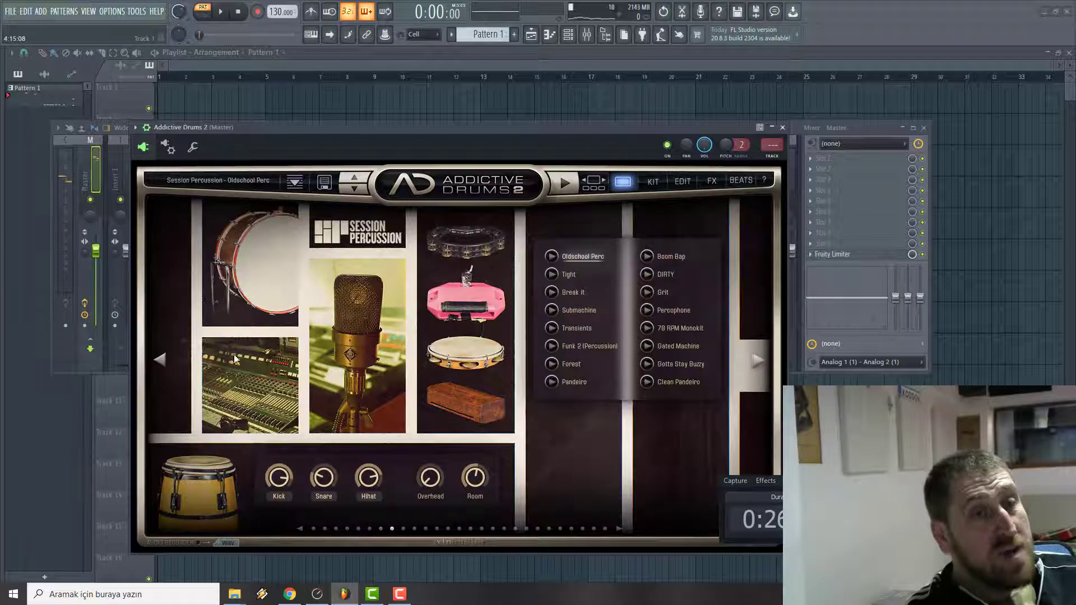
pyautogui.click(168, 359)
pyautogui.click(163, 358)
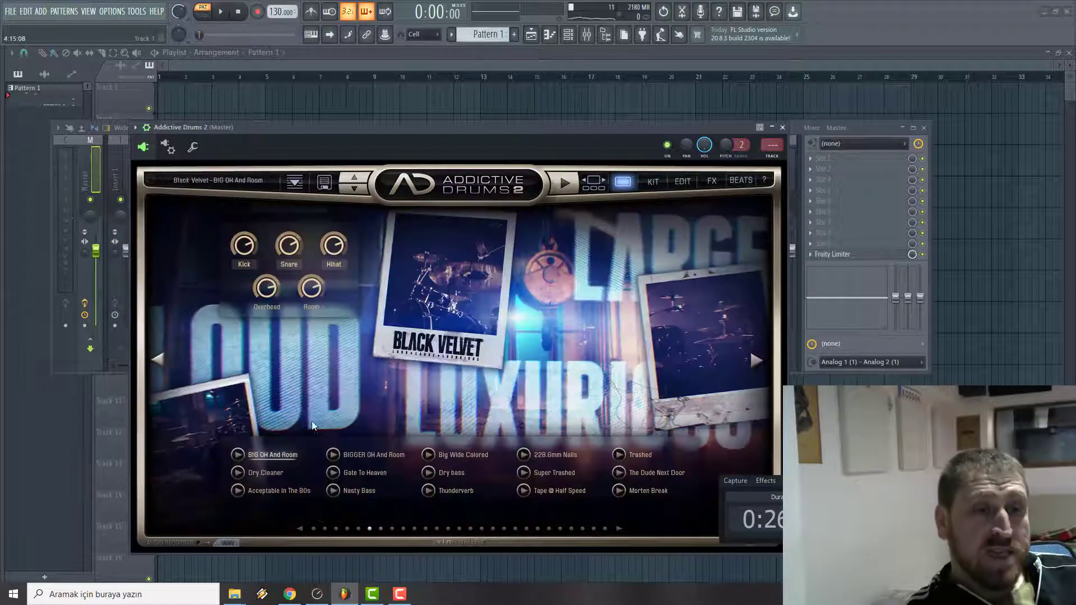
pyautogui.click(238, 455)
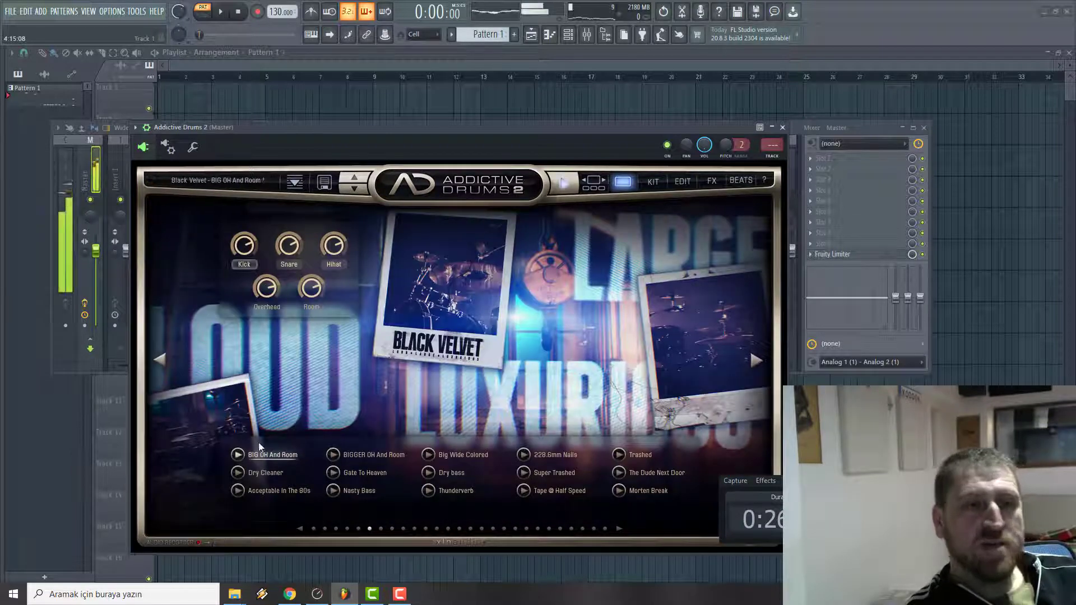
pyautogui.click(239, 472)
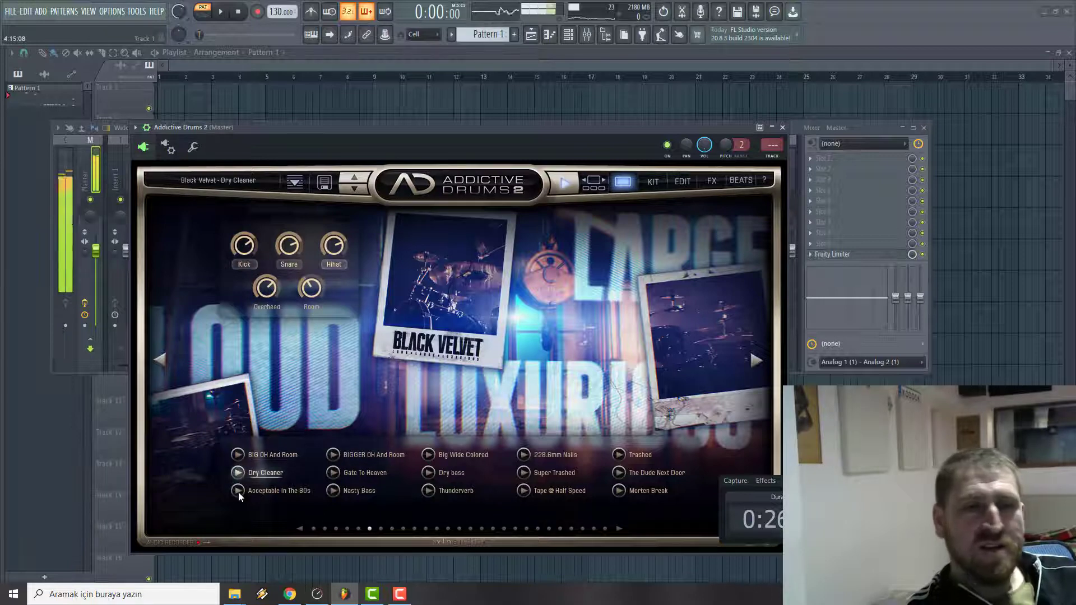
pyautogui.click(238, 492)
# - Audition the Black Velvet presets BIGGER OH And Room, Gate To Heaven, Morten Break and The Dude Next Door
pyautogui.click(334, 455)
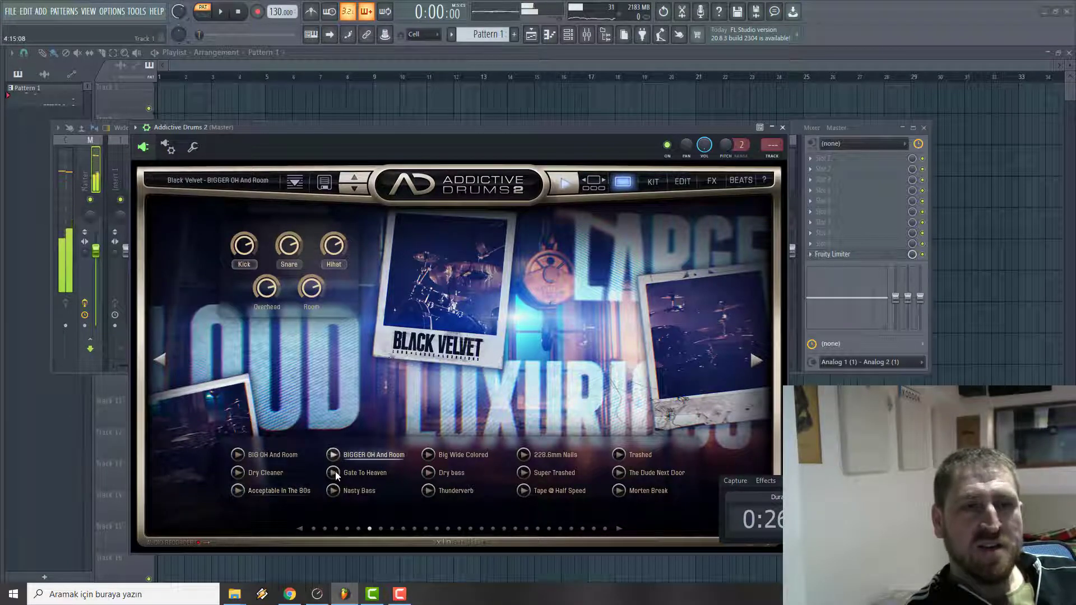
pyautogui.click(334, 473)
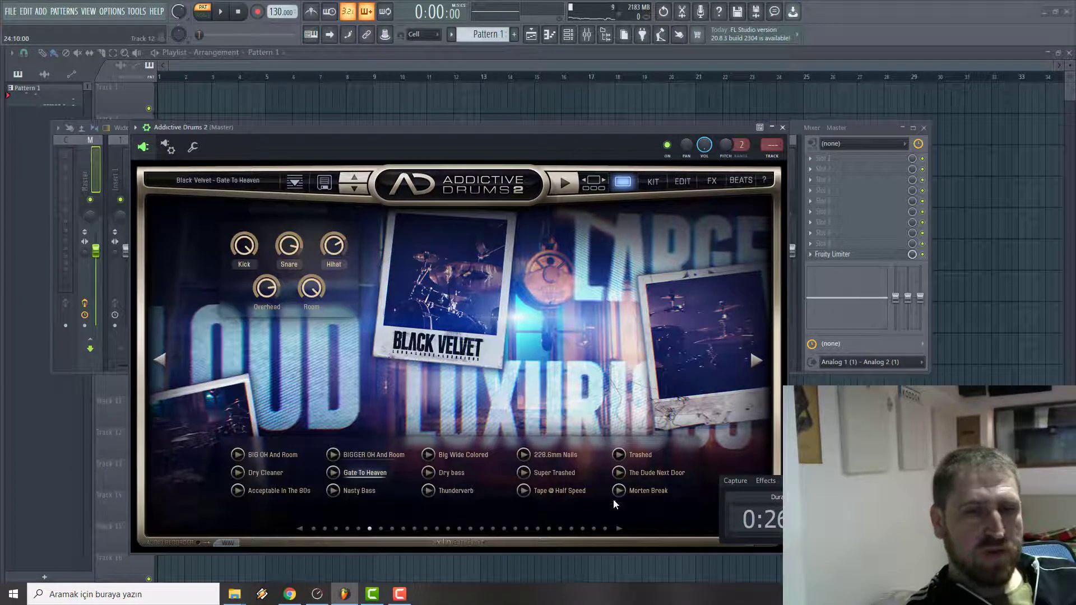
pyautogui.click(623, 489)
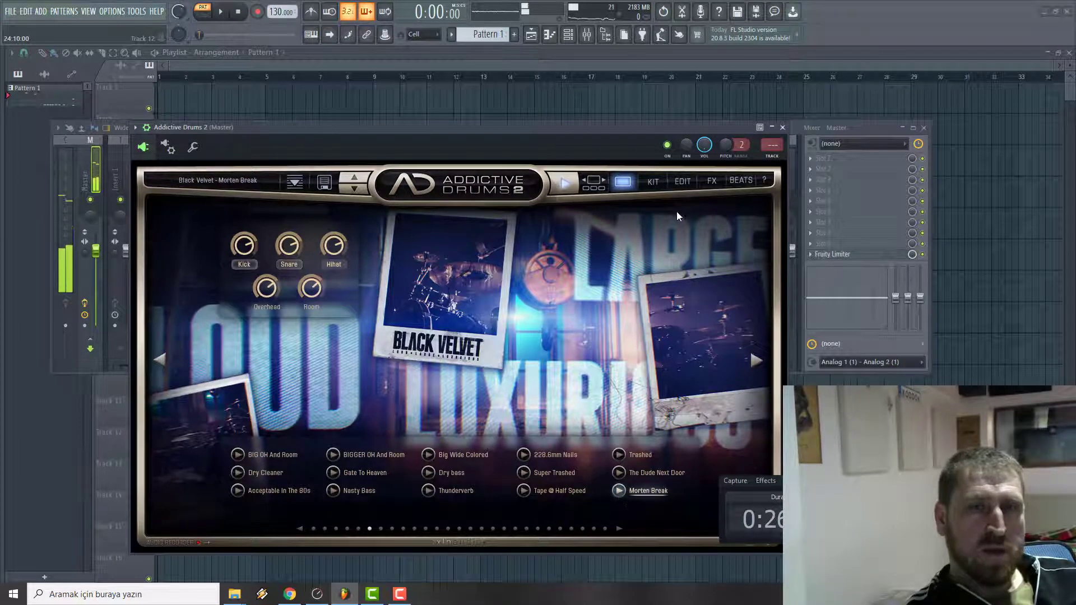
pyautogui.click(620, 474)
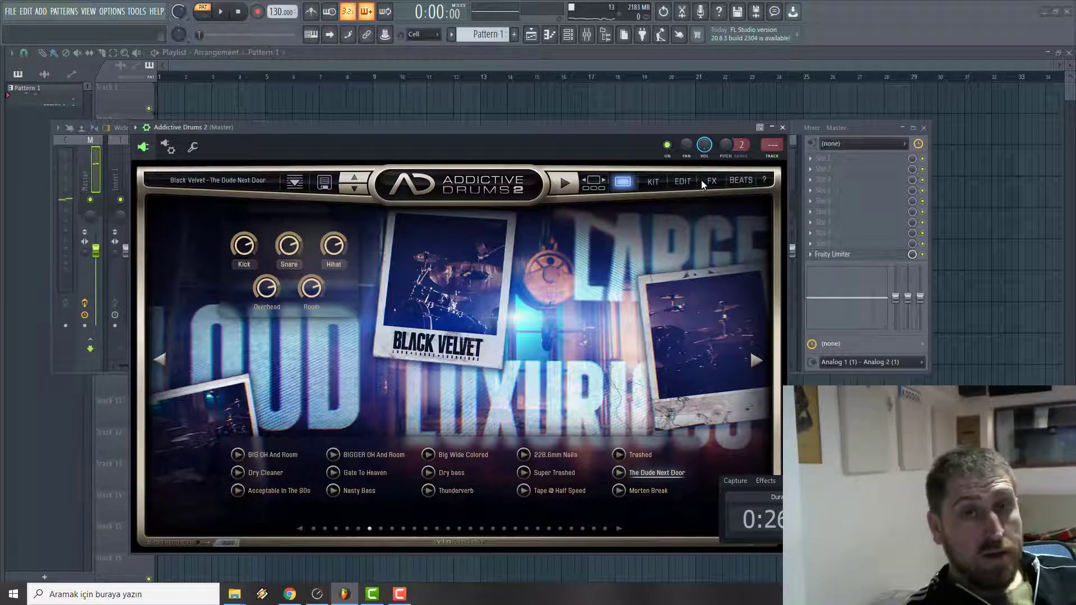
# - Go to the Session Percussion selections and audition Oldschool Perc, Tight, Break It and Submachine
pyautogui.click(756, 361)
pyautogui.click(756, 360)
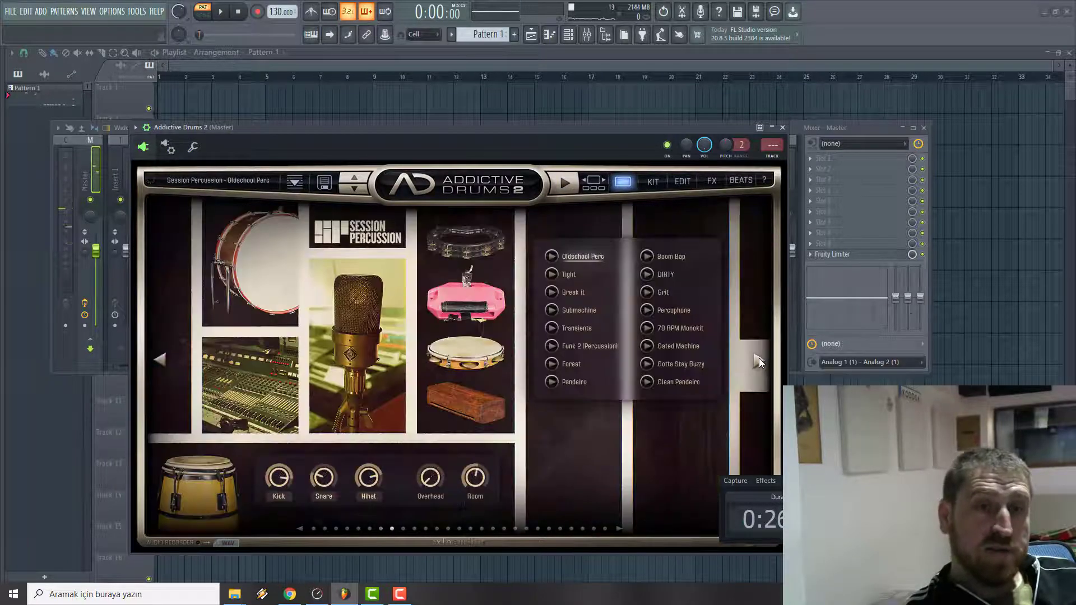
pyautogui.click(556, 258)
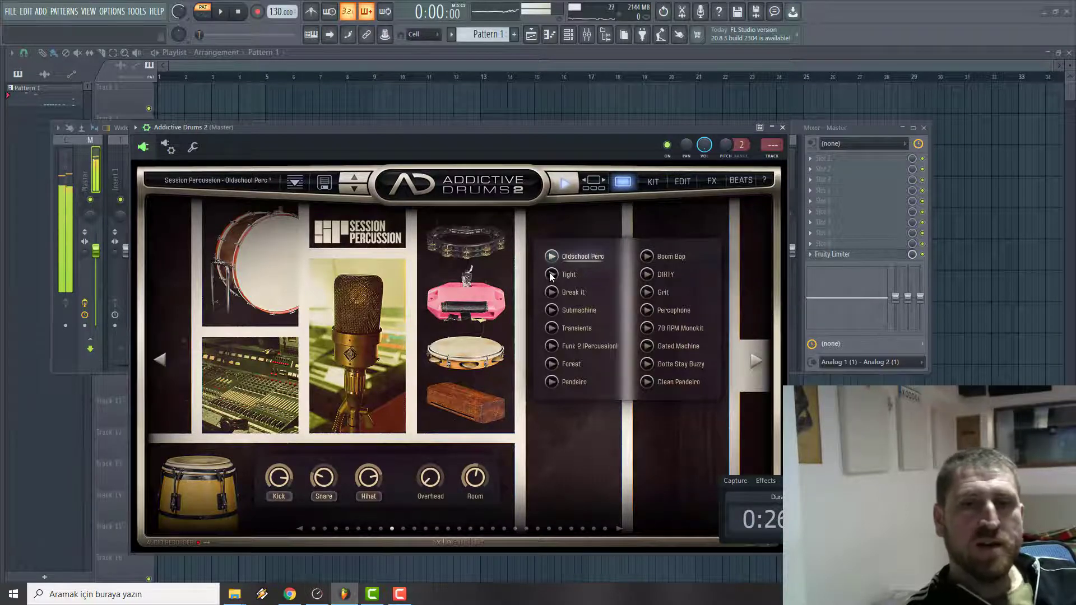
pyautogui.click(550, 275)
pyautogui.click(552, 294)
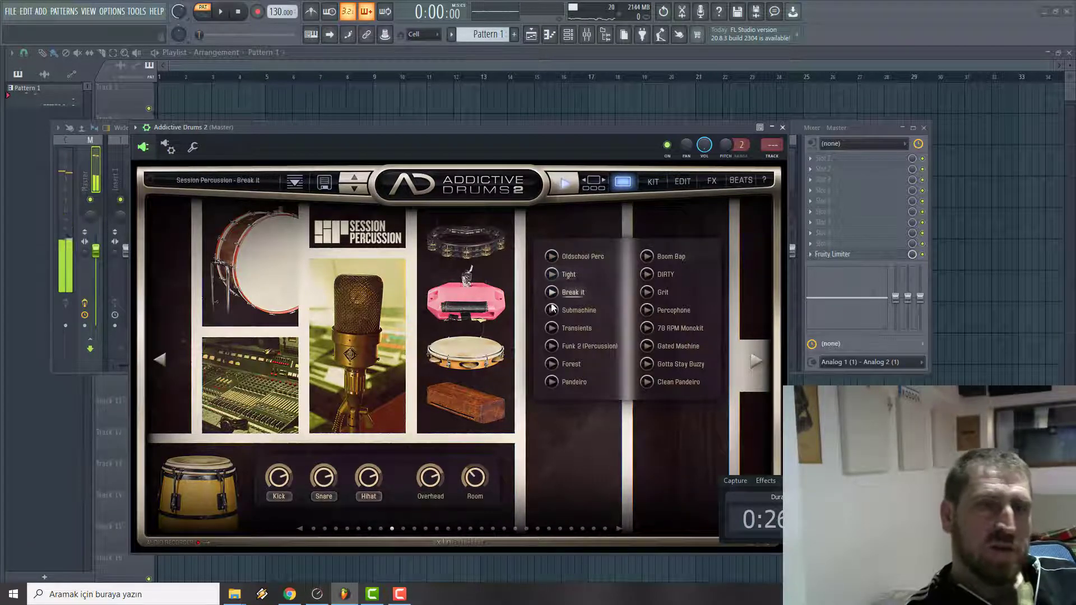
pyautogui.click(552, 311)
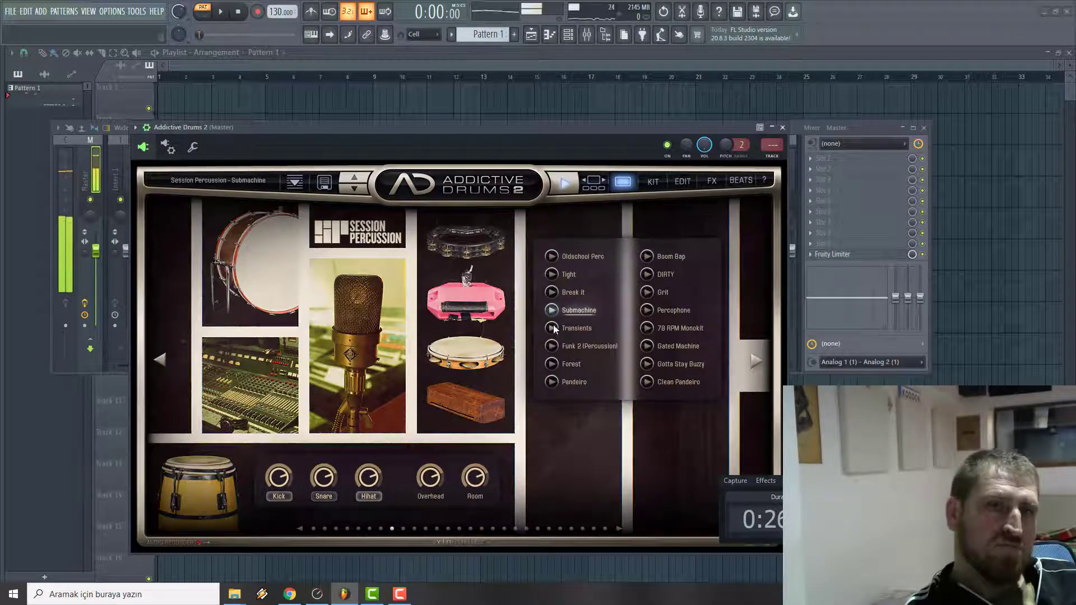
pyautogui.click(552, 328)
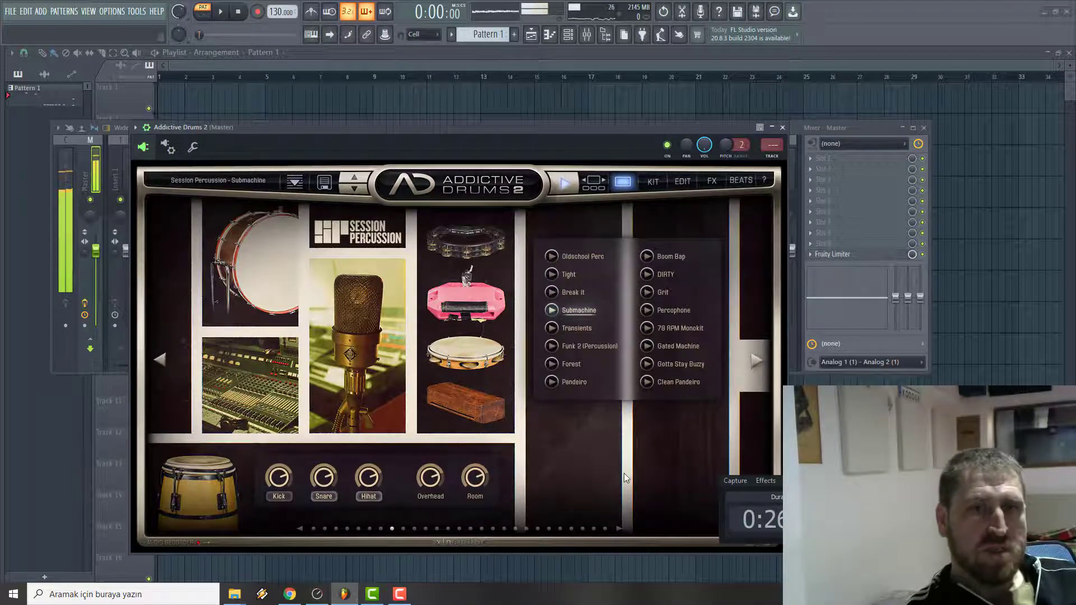
# - In the kit mixer, isolate the kick by fully lowering the snare, hihat, Tom 1 to 4, overhead and room levels
pyautogui.click(653, 181)
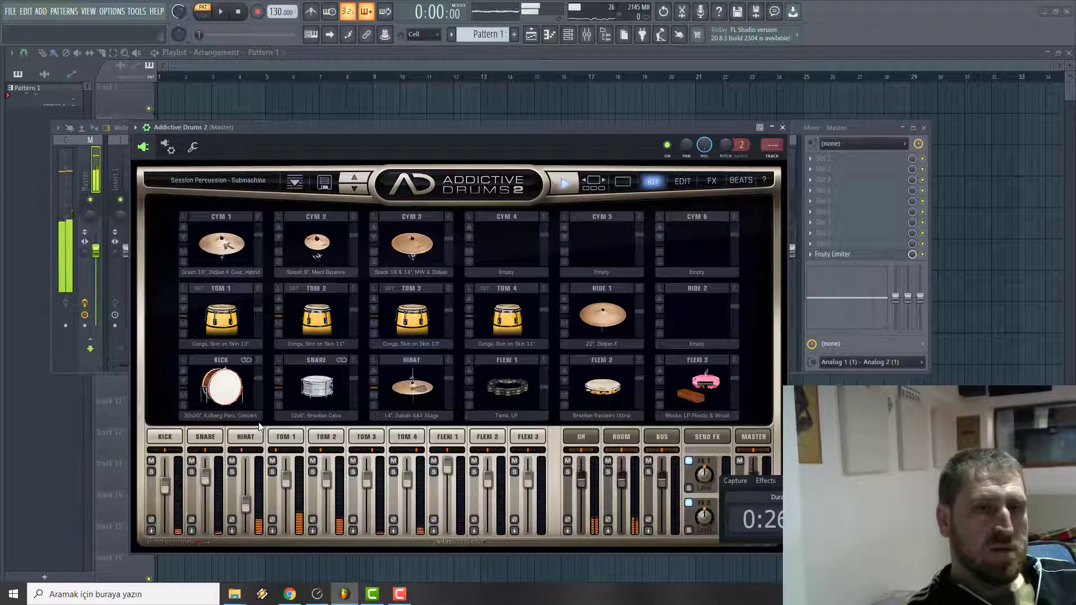
pyautogui.moveTo(206, 474); pyautogui.dragTo(206, 524)
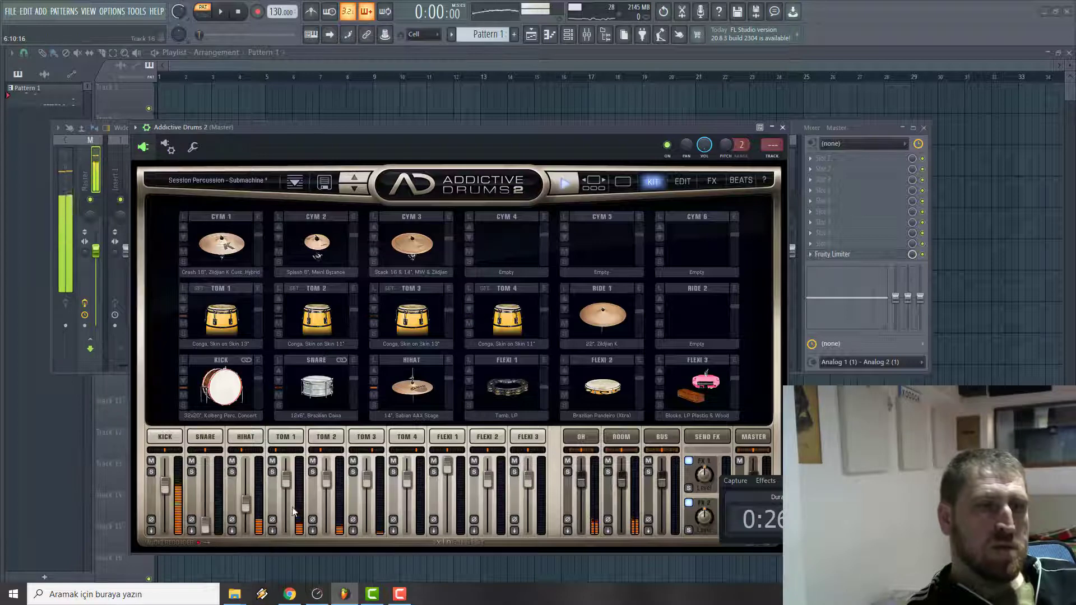
pyautogui.moveTo(286, 479); pyautogui.dragTo(287, 523)
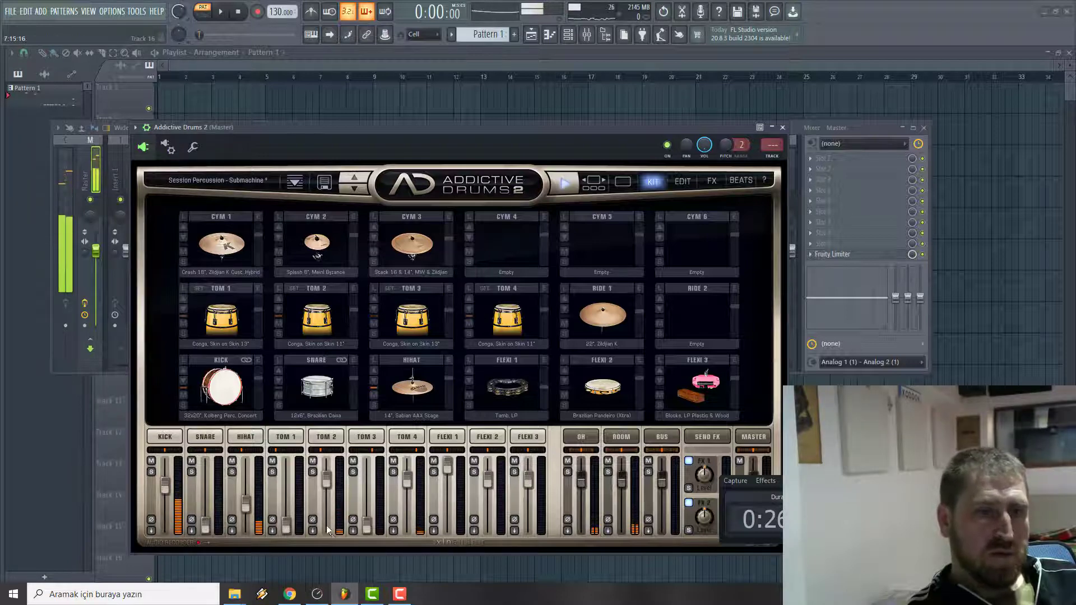
pyautogui.moveTo(326, 479); pyautogui.dragTo(326, 524)
pyautogui.moveTo(246, 504); pyautogui.dragTo(246, 524)
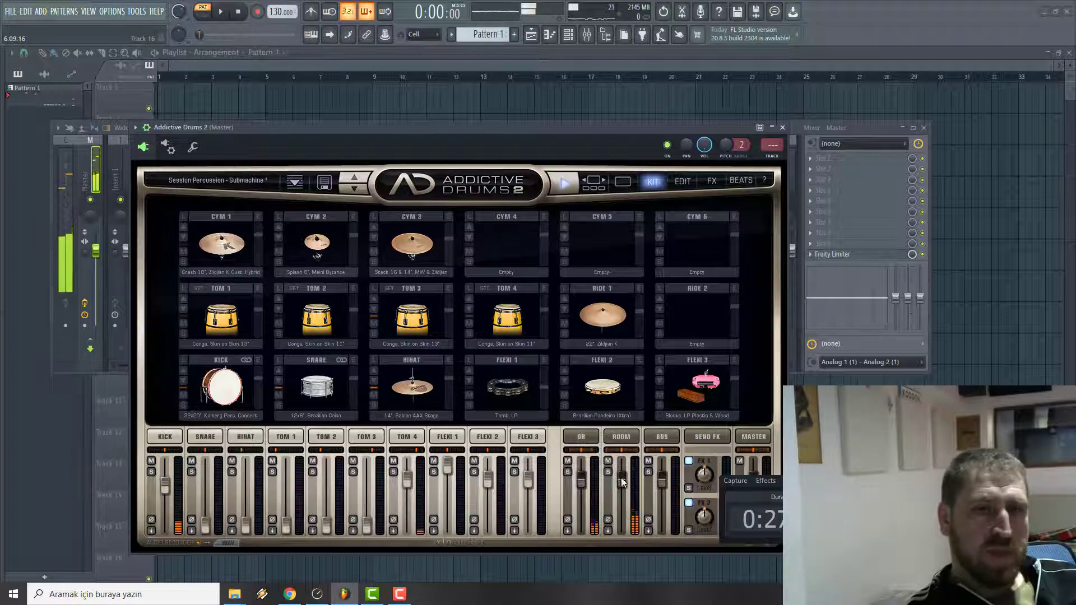
pyautogui.moveTo(583, 483); pyautogui.dragTo(586, 551)
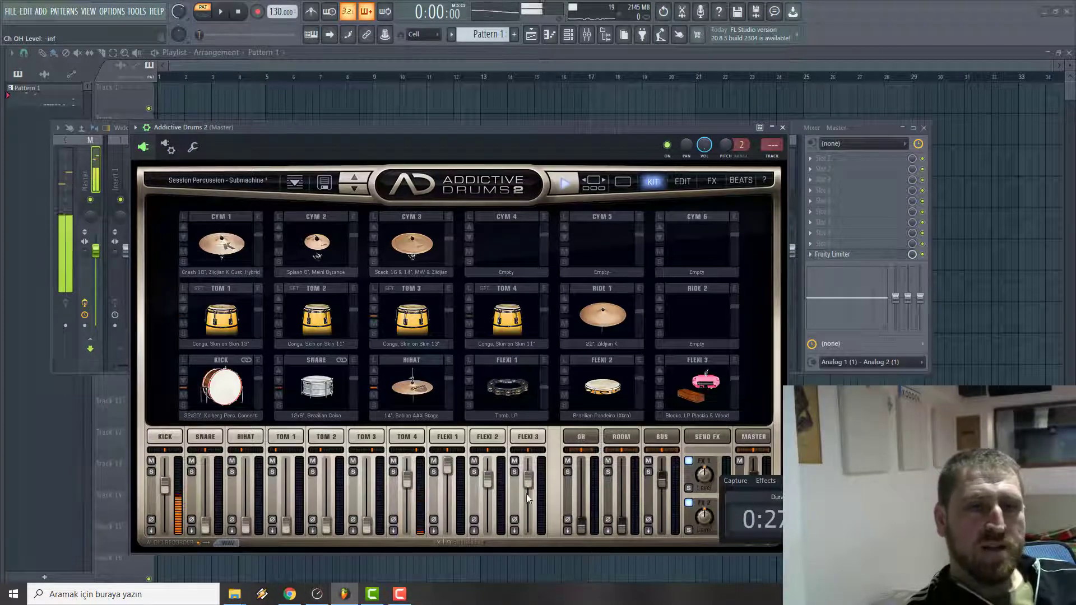
pyautogui.moveTo(409, 495); pyautogui.dragTo(566, 524)
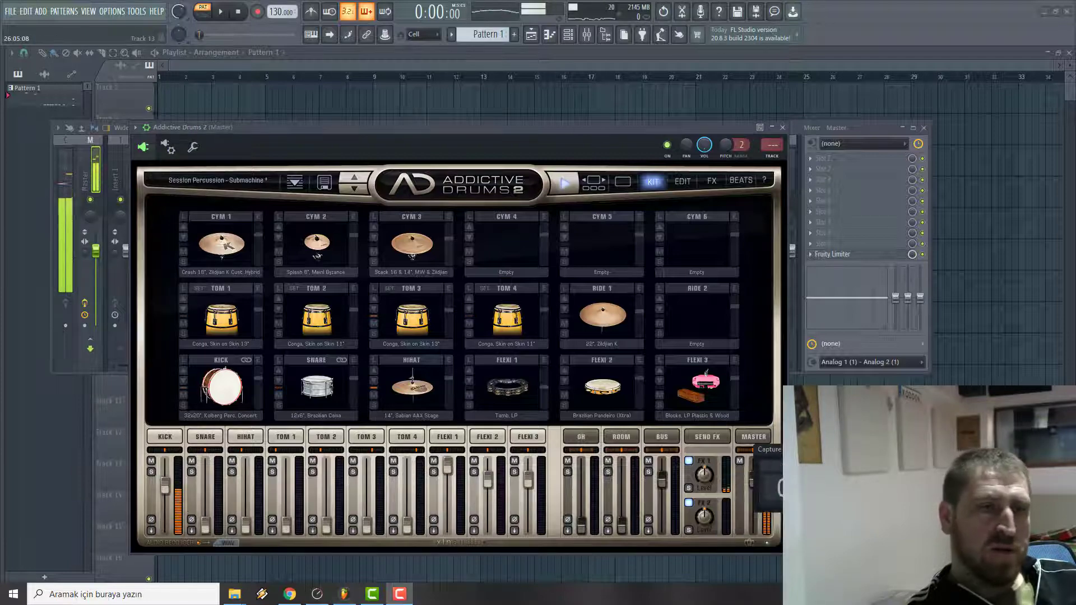
# - View the drums available for the kick slot and close the list, keeping the Kolberg concert drum
pyautogui.click(223, 395)
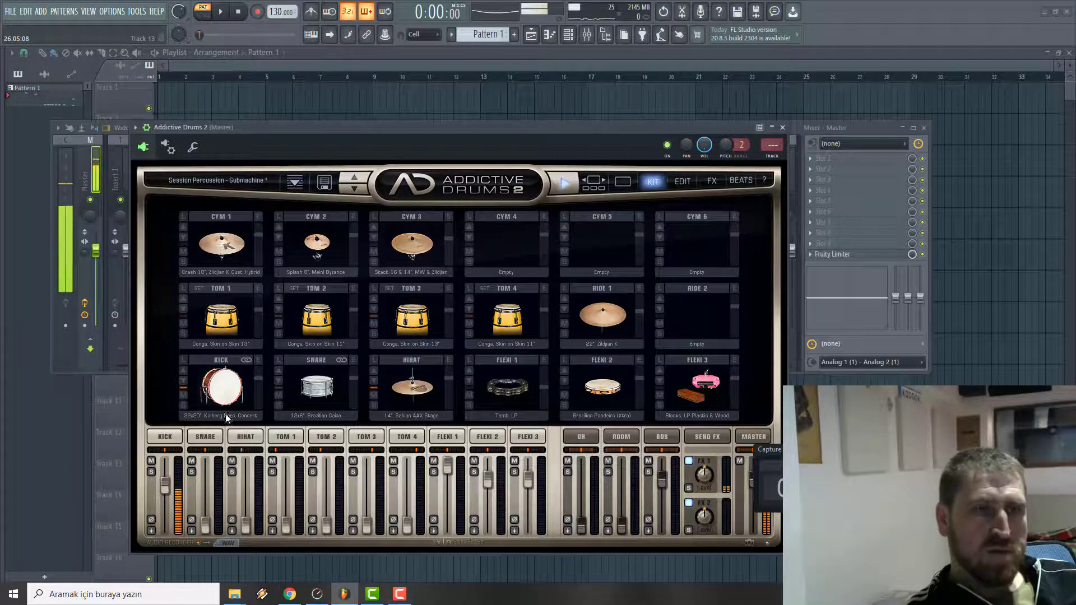
pyautogui.click(228, 415)
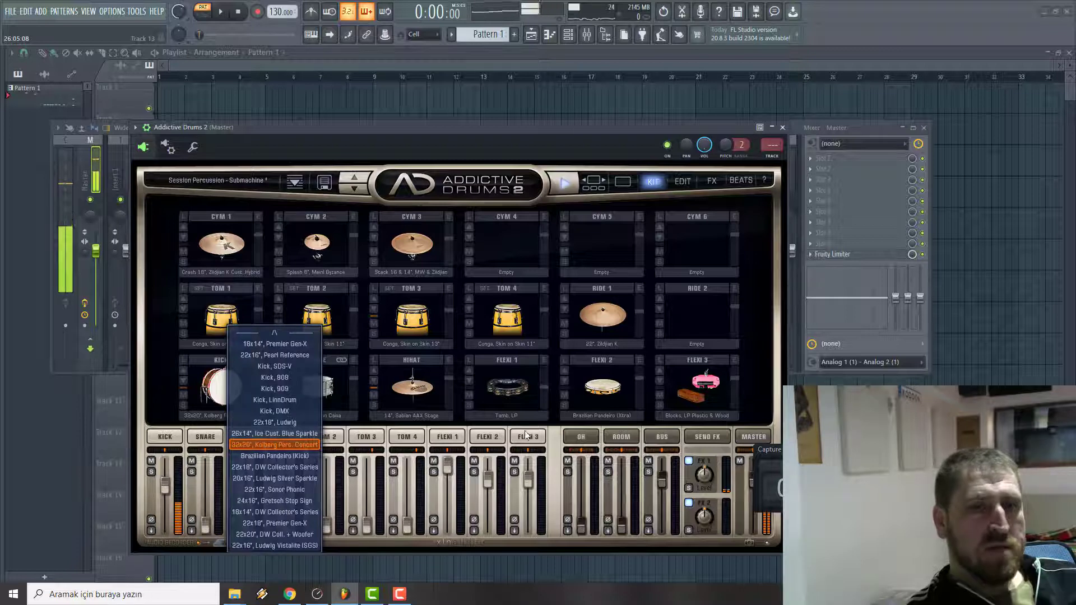
pyautogui.click(558, 437)
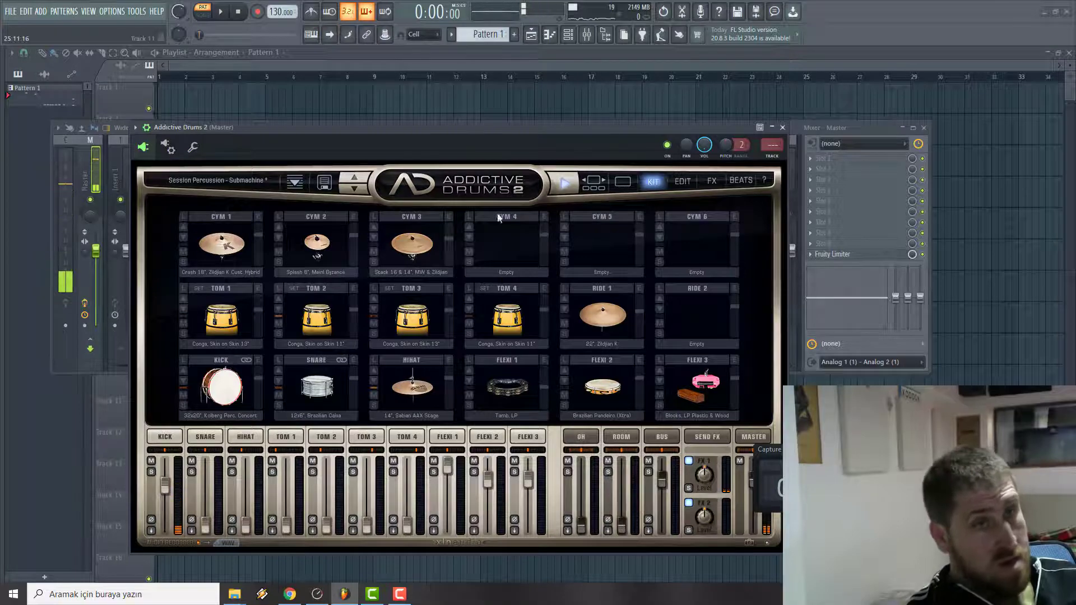
# - Load Studio Bundle - 80s Street through the preset browser, stop its playback and return to the gallery's first page
pyautogui.click(682, 182)
pyautogui.click(593, 182)
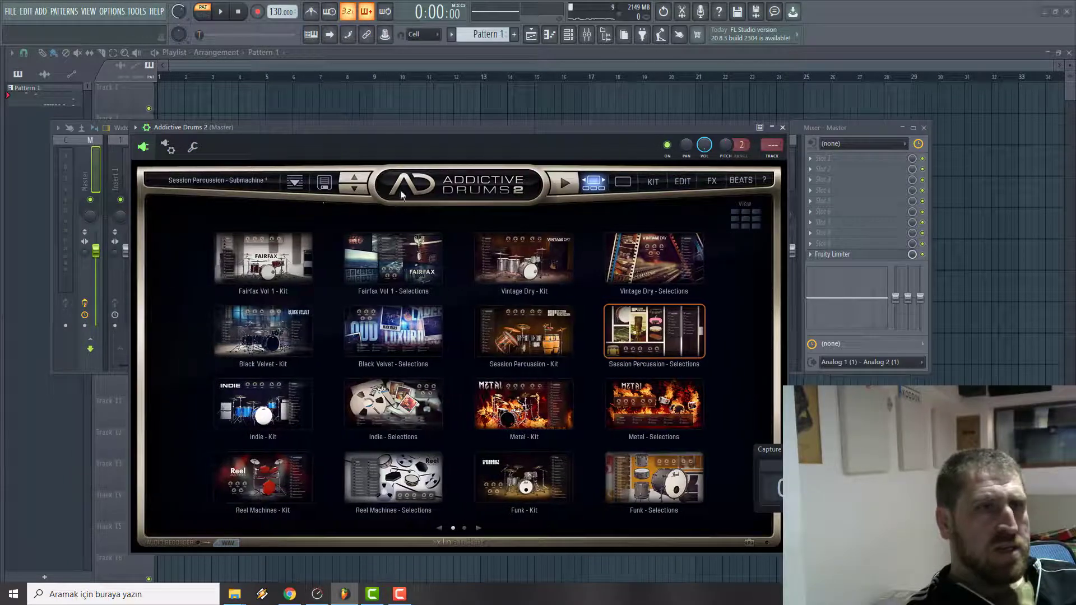
pyautogui.click(251, 184)
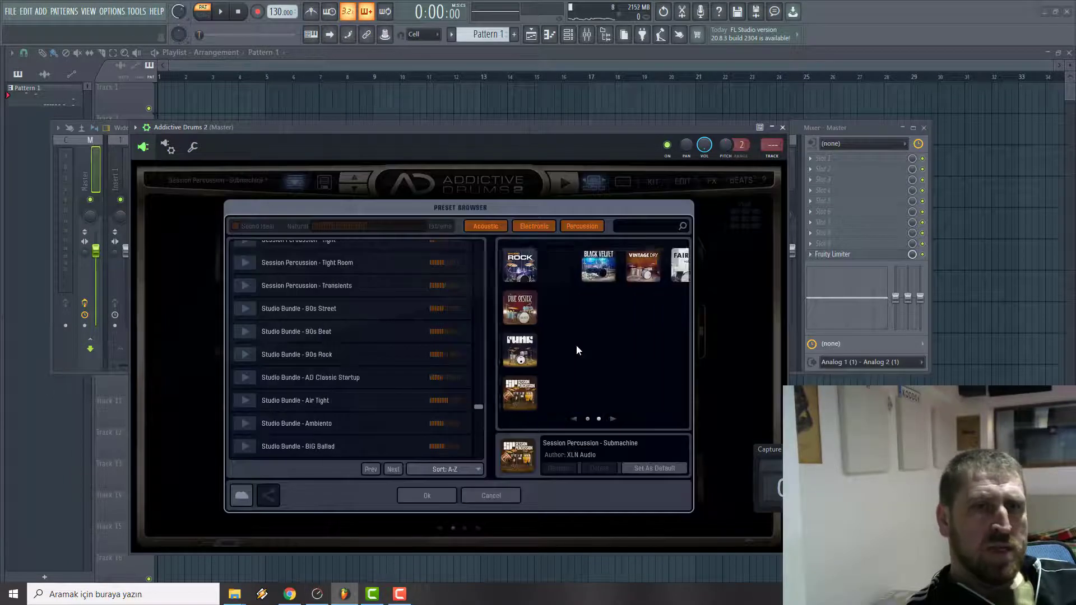
pyautogui.click(246, 376)
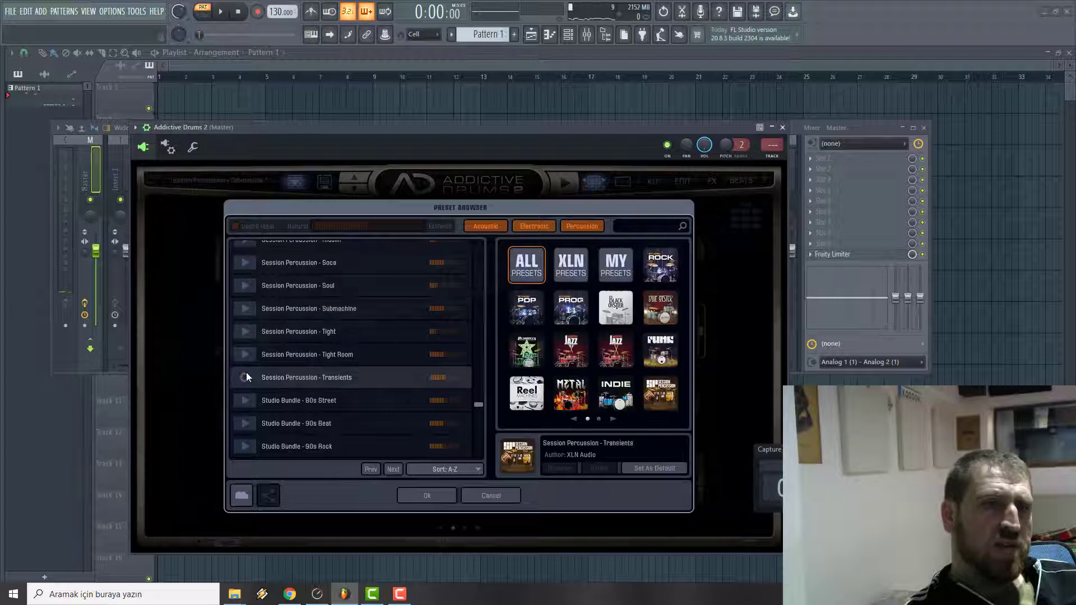
pyautogui.click(246, 401)
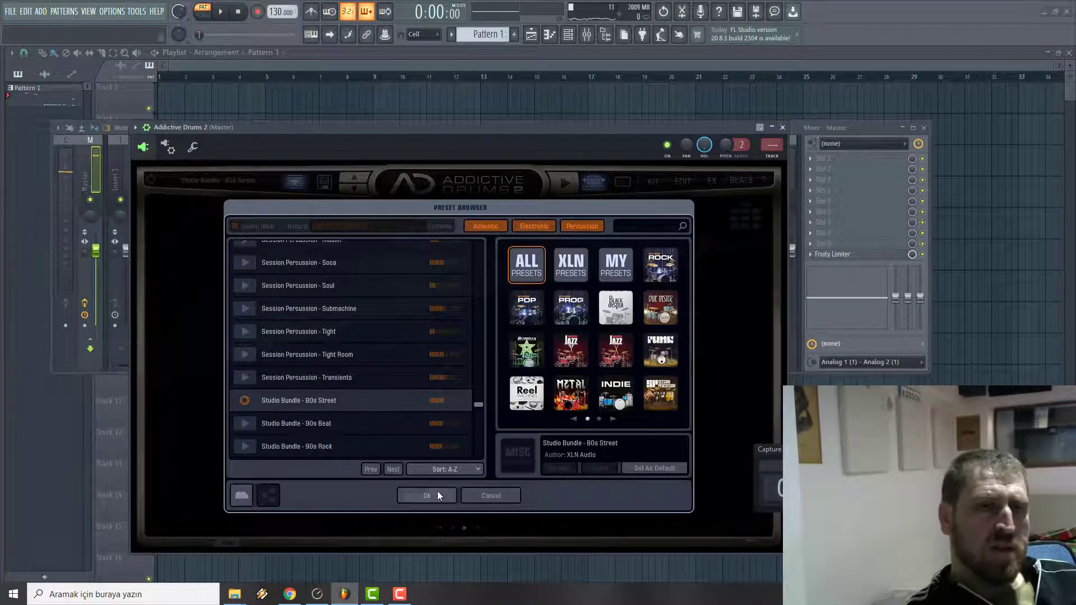
pyautogui.click(427, 495)
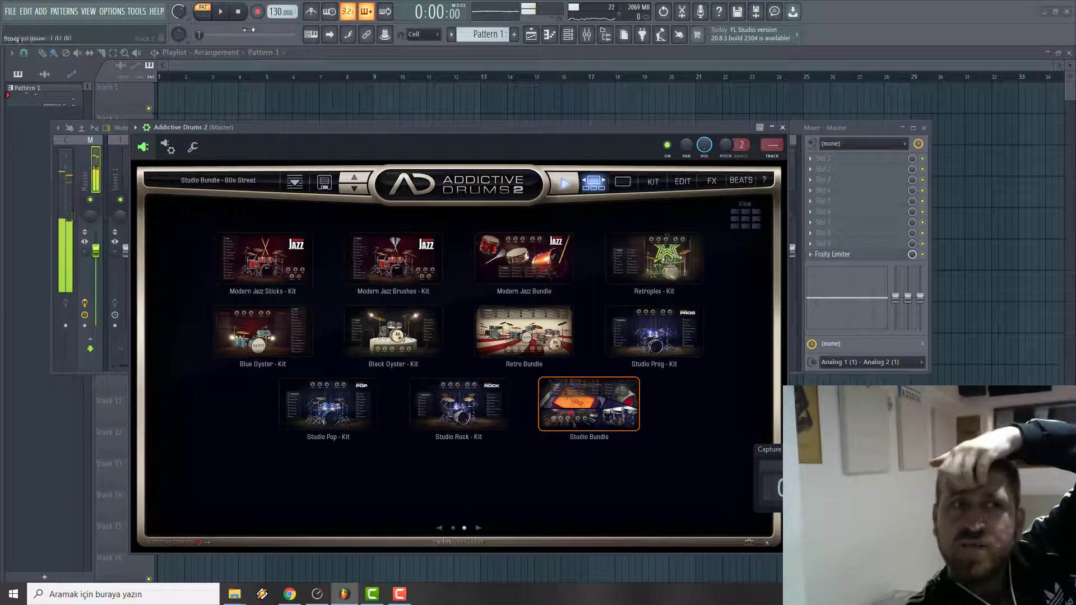
pyautogui.click(564, 183)
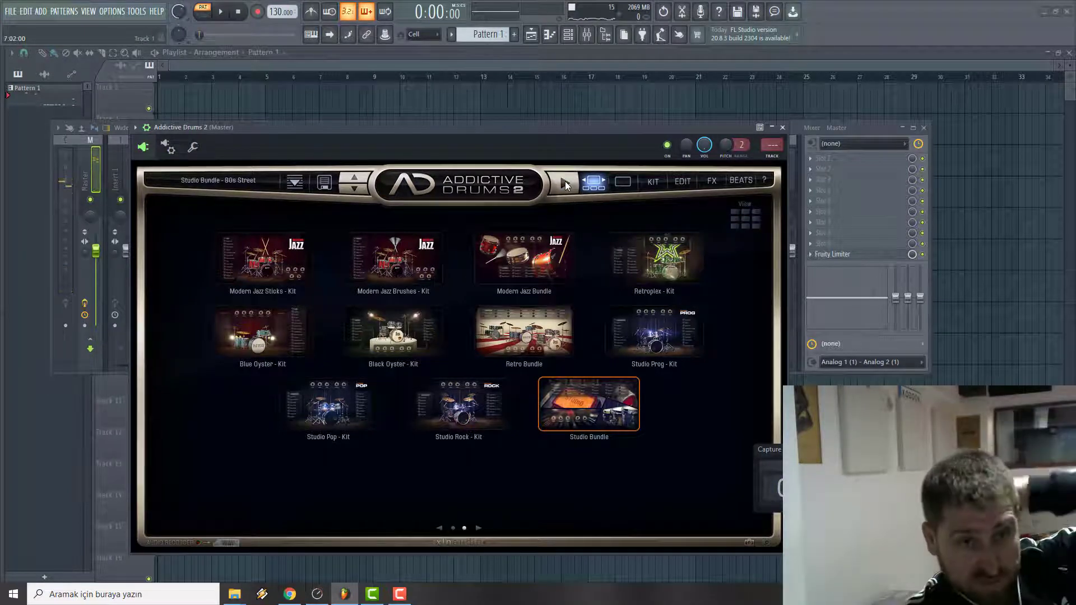
pyautogui.click(451, 529)
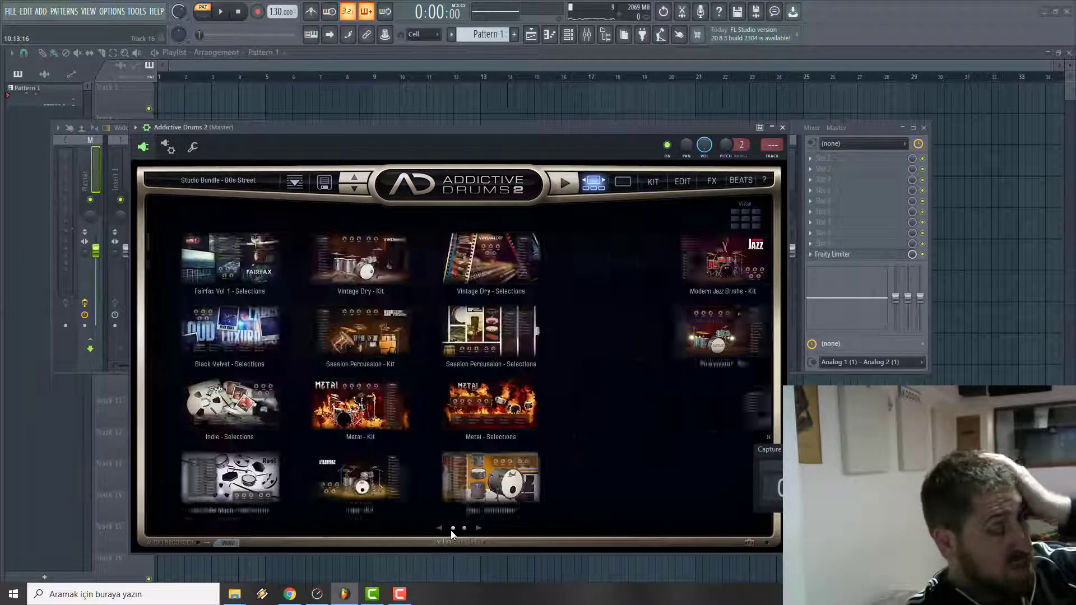